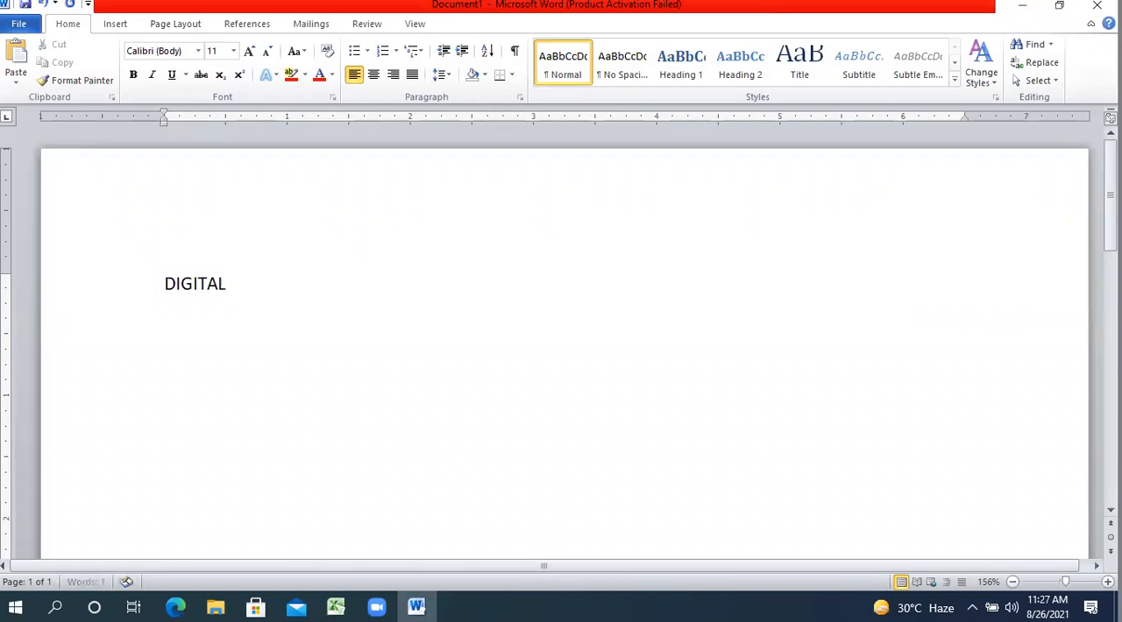
Complete the heading text so that it reads "DIGITAL DOCUMENTATION".
{"action": "type", "text": "CUMENTATION"}
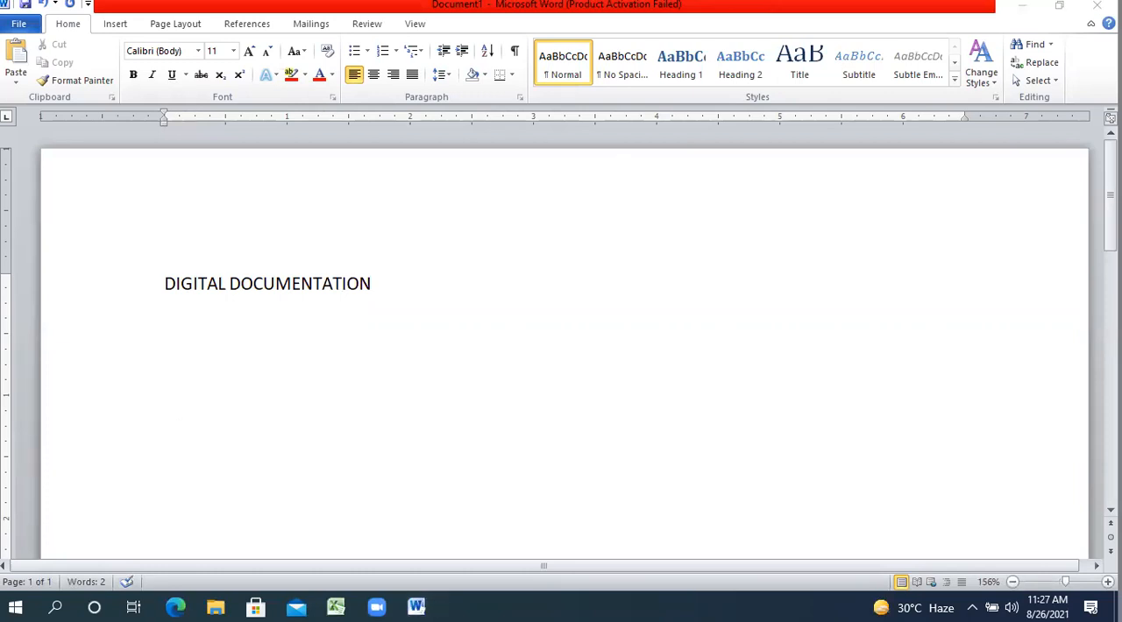
{"action": "left_click", "coordinate": [390, 285]}
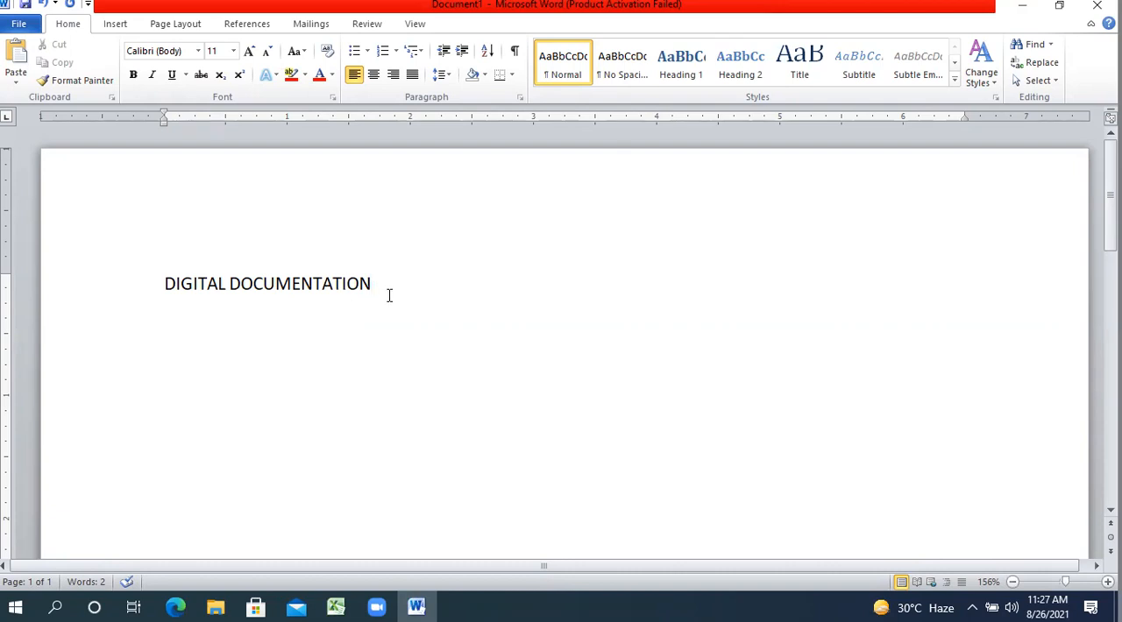
{"action": "left_click_drag", "start_coordinate": [388, 283], "coordinate": [189, 293]}
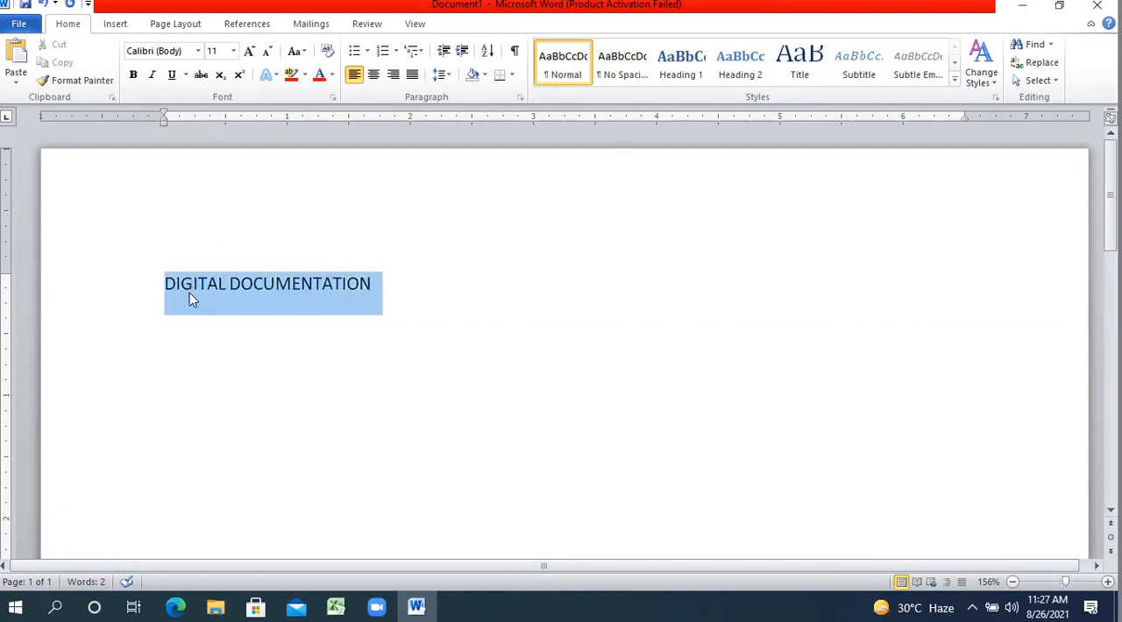
{"action": "left_click", "coordinate": [191, 290]}
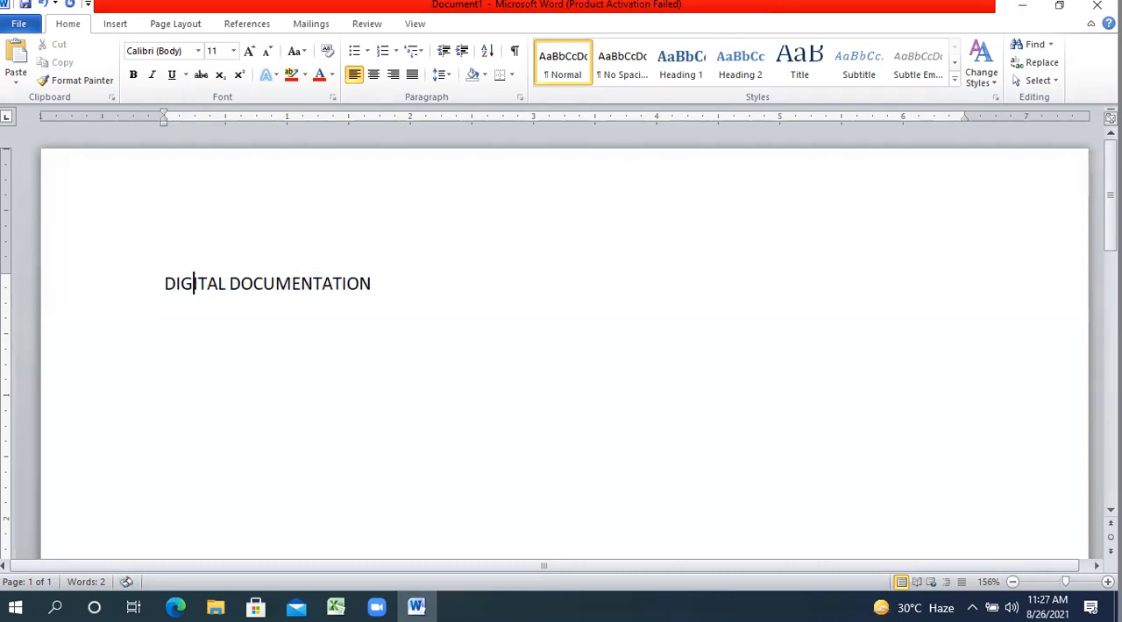
{"action": "triple_click", "coordinate": [229, 294]}
Generate sample body paragraphs on a new line below the heading with =RAND(5,5).
{"action": "left_click", "coordinate": [359, 302]}
{"action": "key", "text": "Return"}
{"action": "type", "text": "-"}
{"action": "key", "text": "BackSpace"}
{"action": "type", "text": "=RAND(5"}
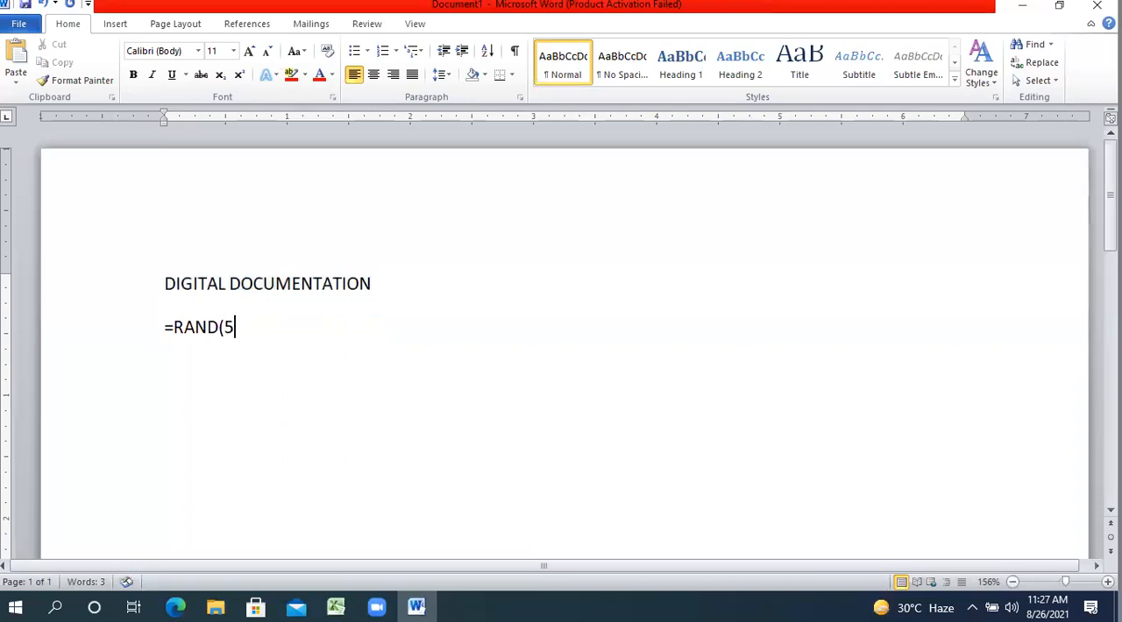
{"action": "type", "text": ",5)"}
{"action": "key", "text": "Return"}
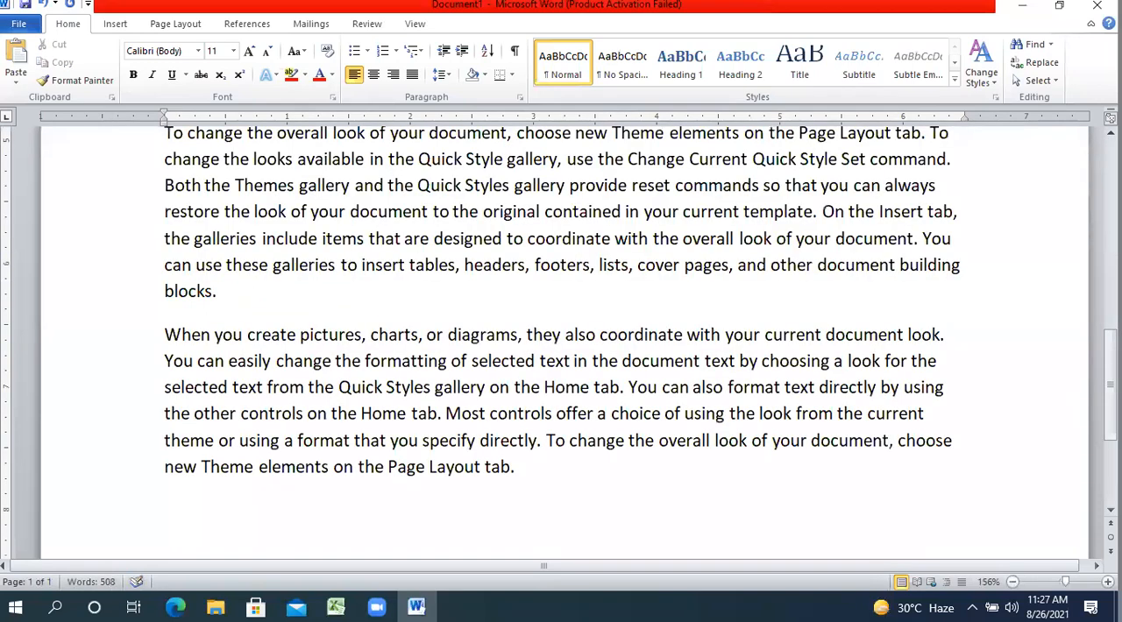
Set the DIGITAL DOCUMENTATION heading in the Algerian font at size 16.
{"action": "scroll", "coordinate": [561, 342], "scroll_direction": "up", "scroll_amount": 4}
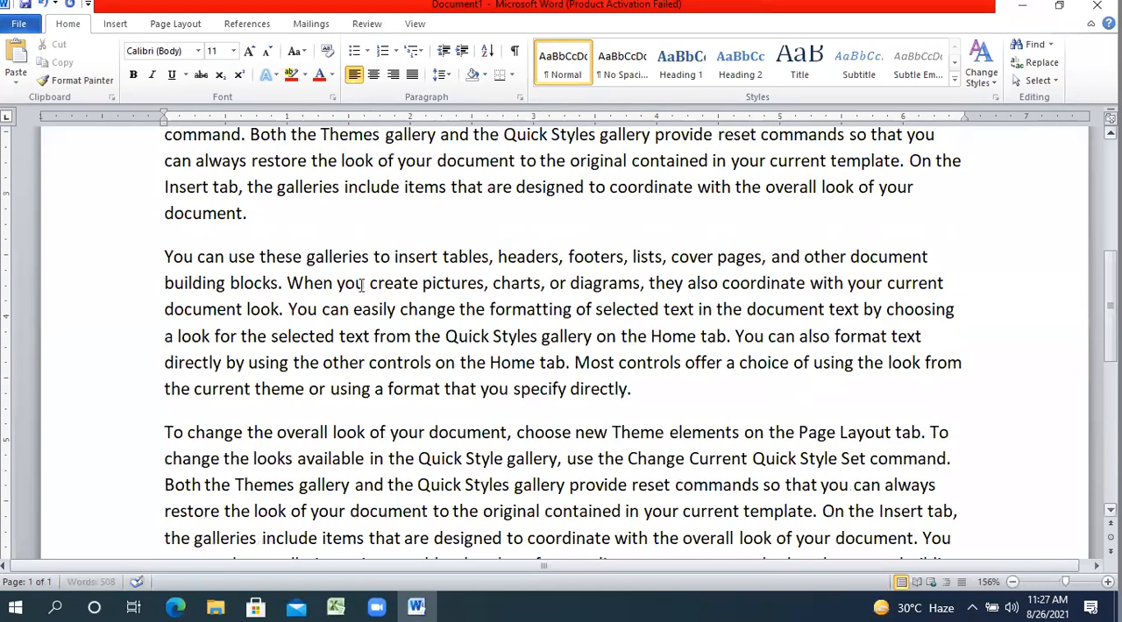
{"action": "scroll", "coordinate": [360, 285], "scroll_direction": "up", "scroll_amount": 5}
{"action": "left_click_drag", "start_coordinate": [383, 287], "coordinate": [164, 287]}
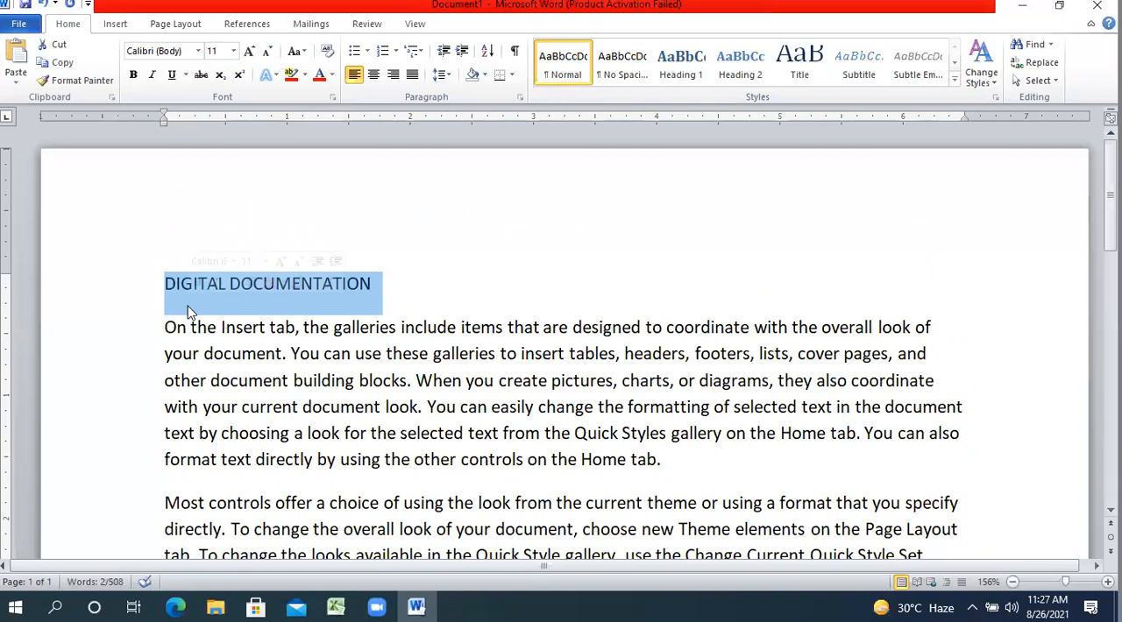
{"action": "left_click", "coordinate": [250, 53]}
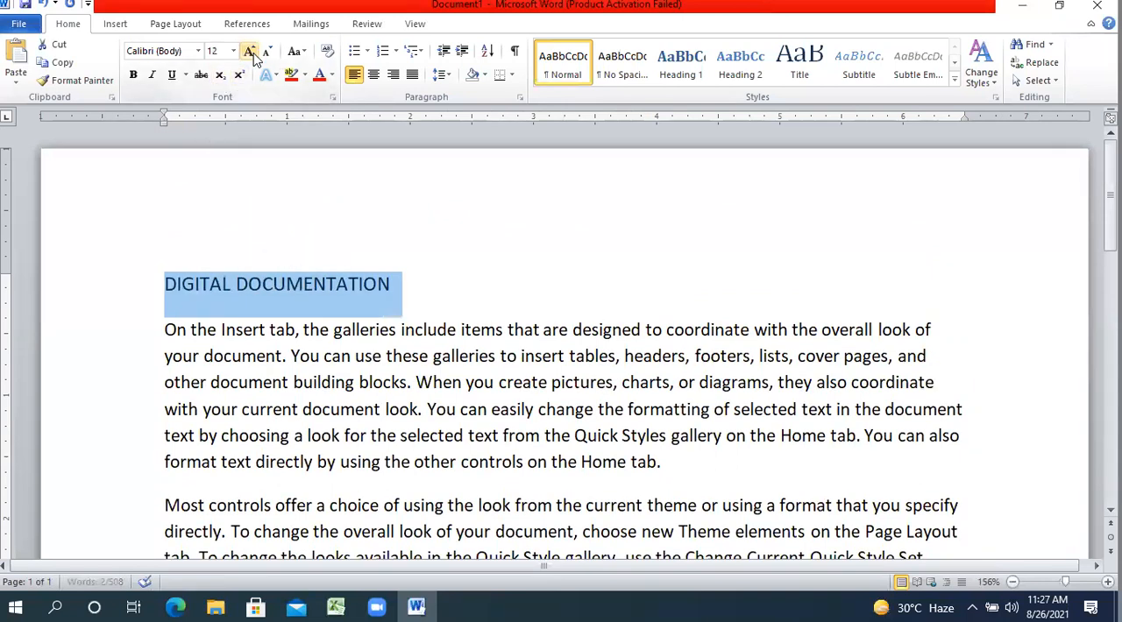
{"action": "left_click", "coordinate": [251, 53]}
{"action": "left_click", "coordinate": [251, 53]}
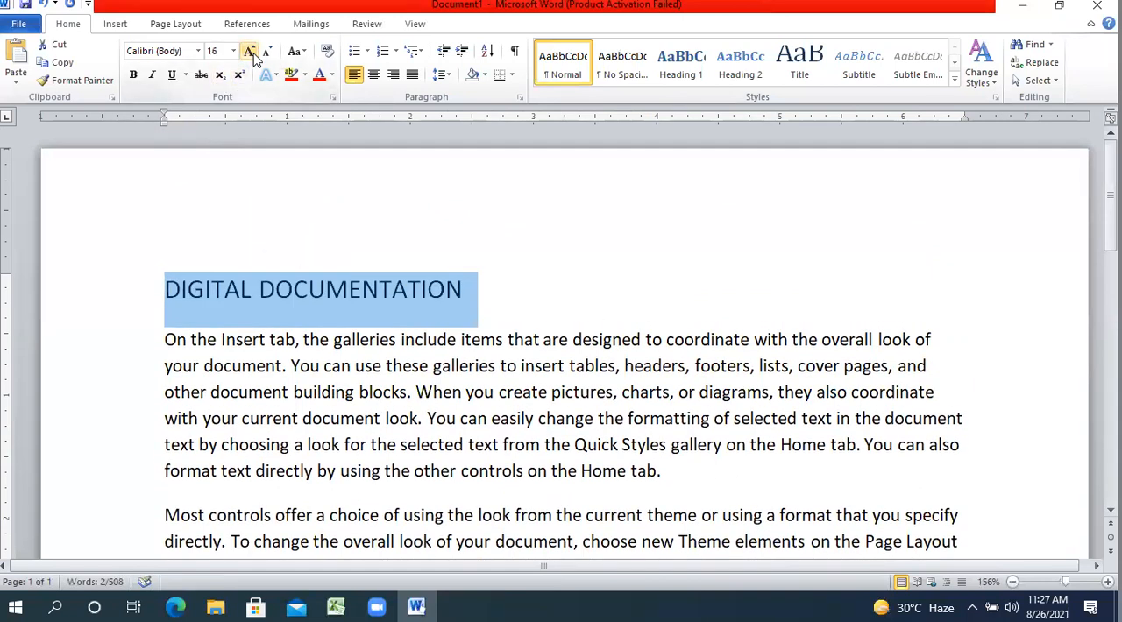
{"action": "left_click", "coordinate": [198, 51]}
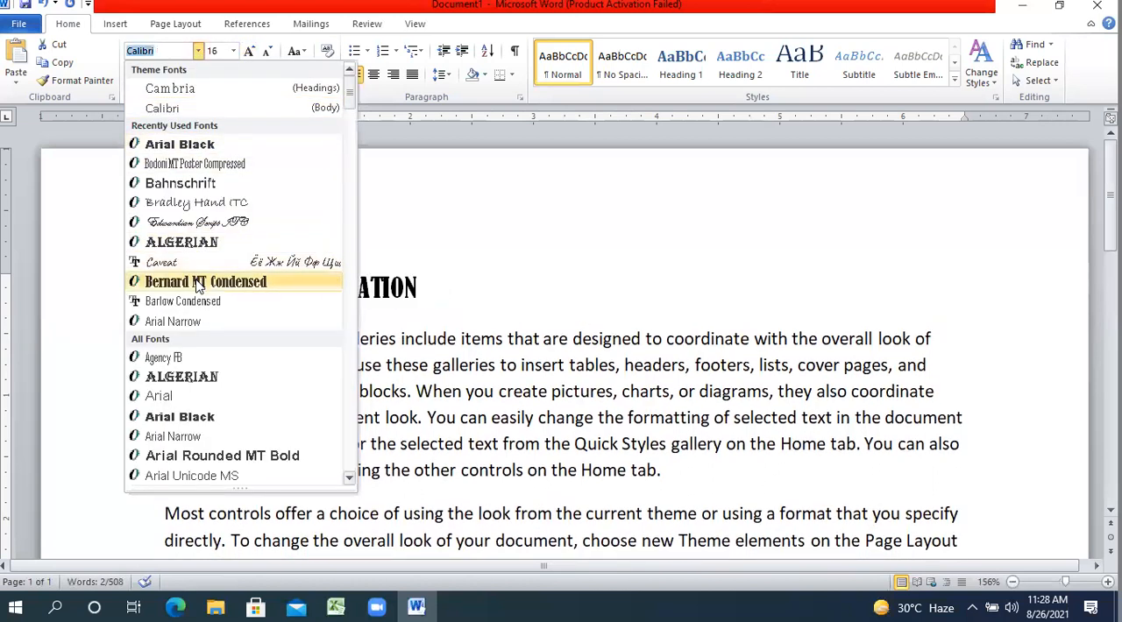
{"action": "left_click", "coordinate": [217, 252]}
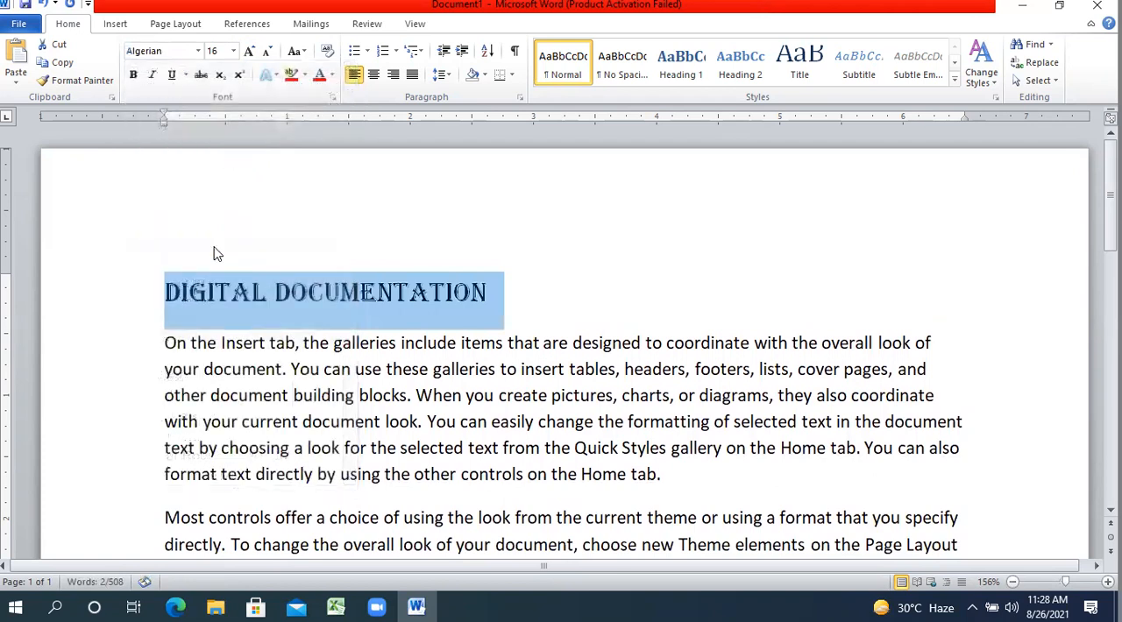
Format the selected heading as bold, italic, centered text in the standard dark red color.
{"action": "left_click", "coordinate": [134, 77]}
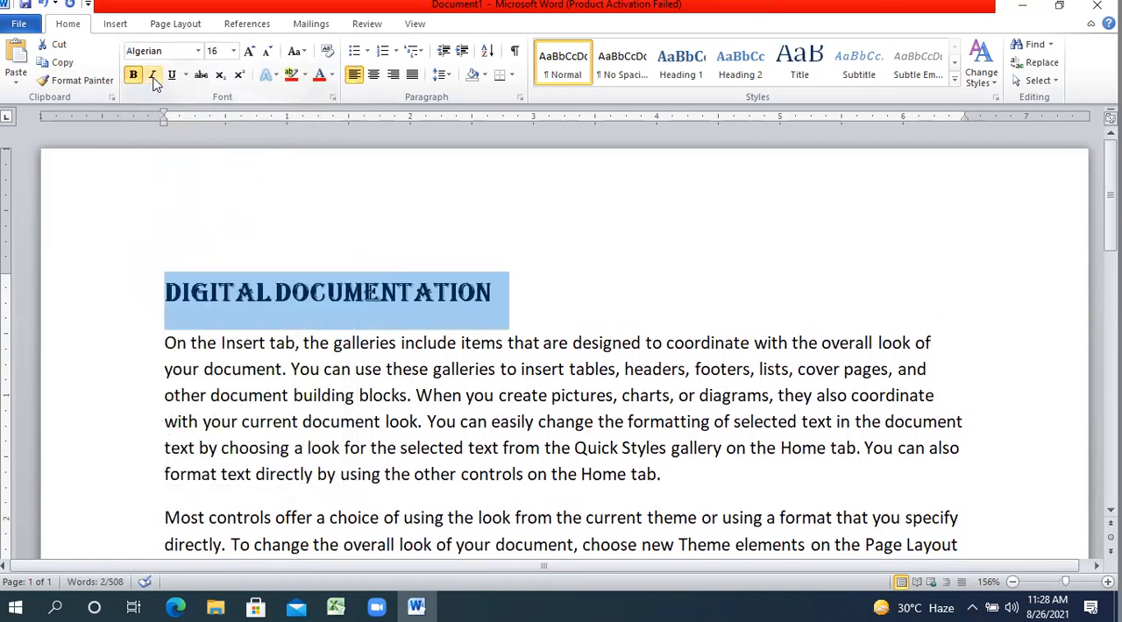
{"action": "left_click", "coordinate": [152, 76]}
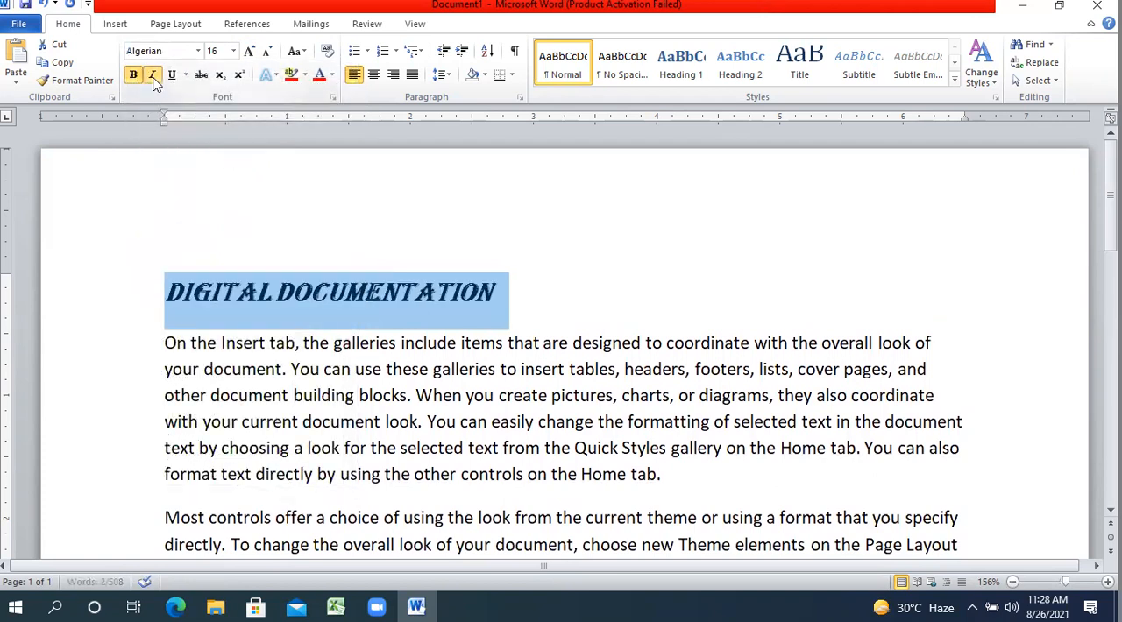
{"action": "left_click", "coordinate": [373, 75]}
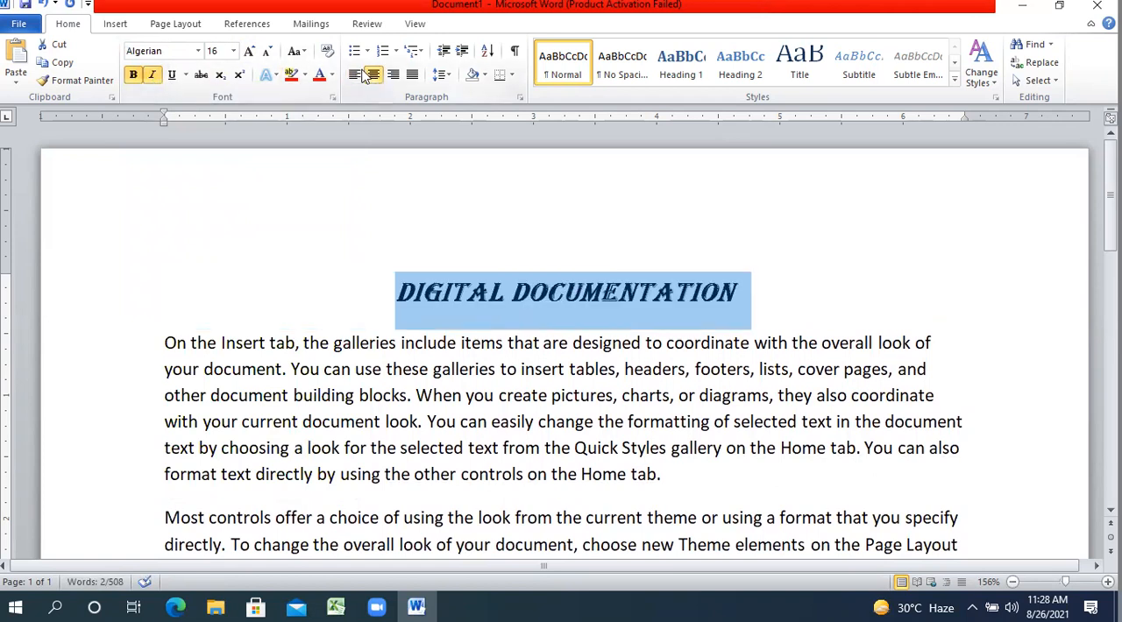
{"action": "left_click", "coordinate": [332, 76]}
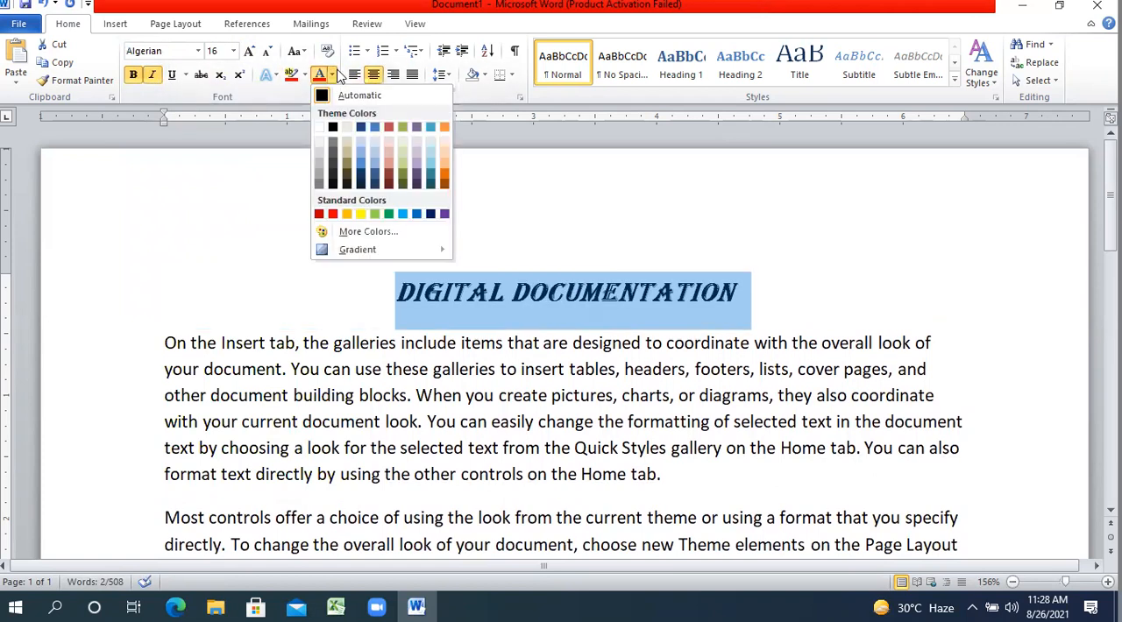
{"action": "left_click", "coordinate": [318, 214]}
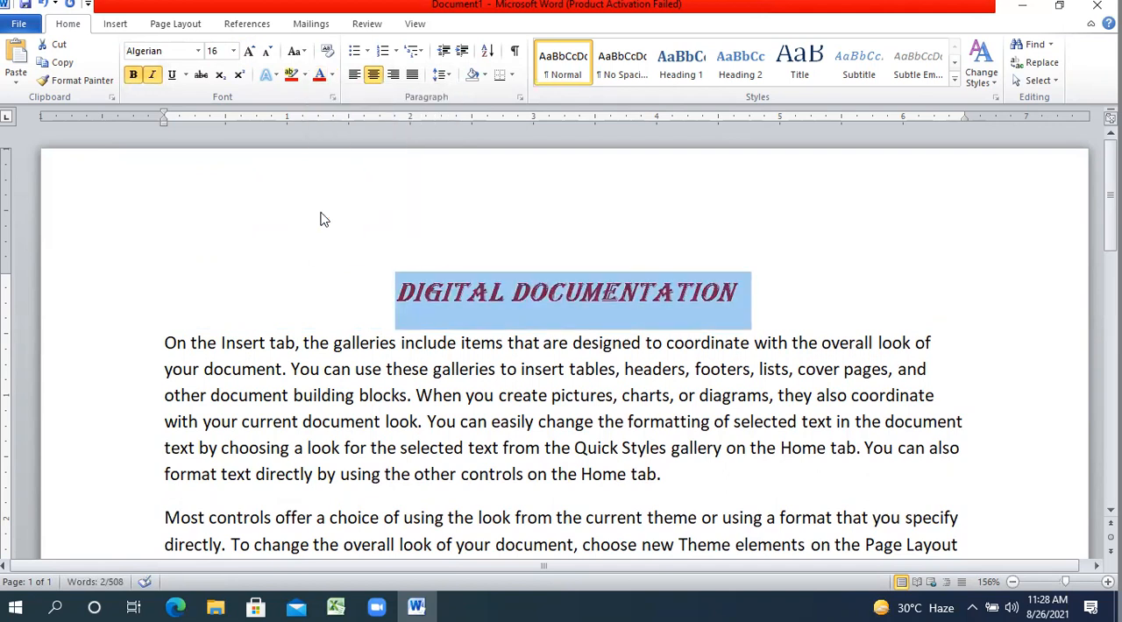
Underline the heading with a double line and clear the selection.
{"action": "left_click", "coordinate": [173, 75]}
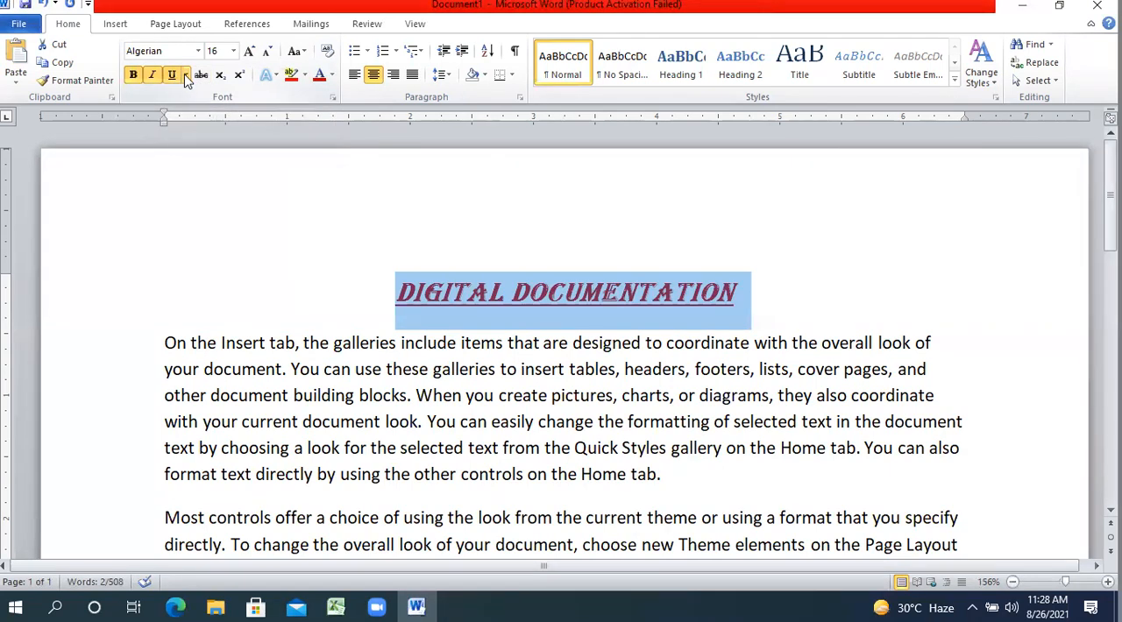
{"action": "left_click", "coordinate": [186, 76]}
{"action": "left_click", "coordinate": [186, 78]}
{"action": "left_click", "coordinate": [186, 77]}
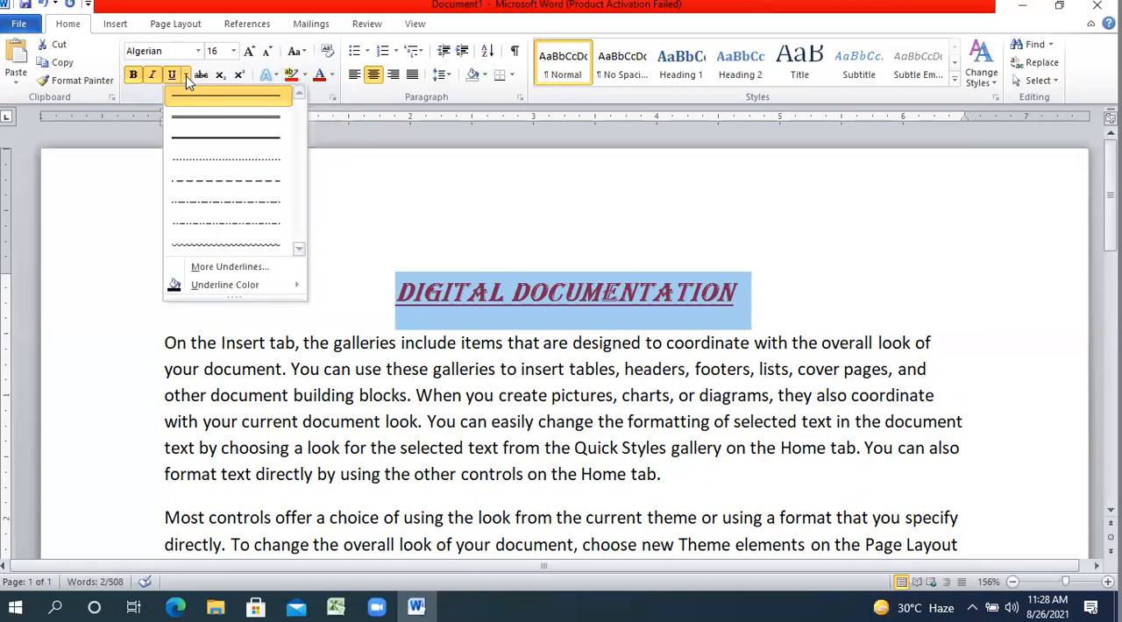
{"action": "left_click", "coordinate": [372, 88]}
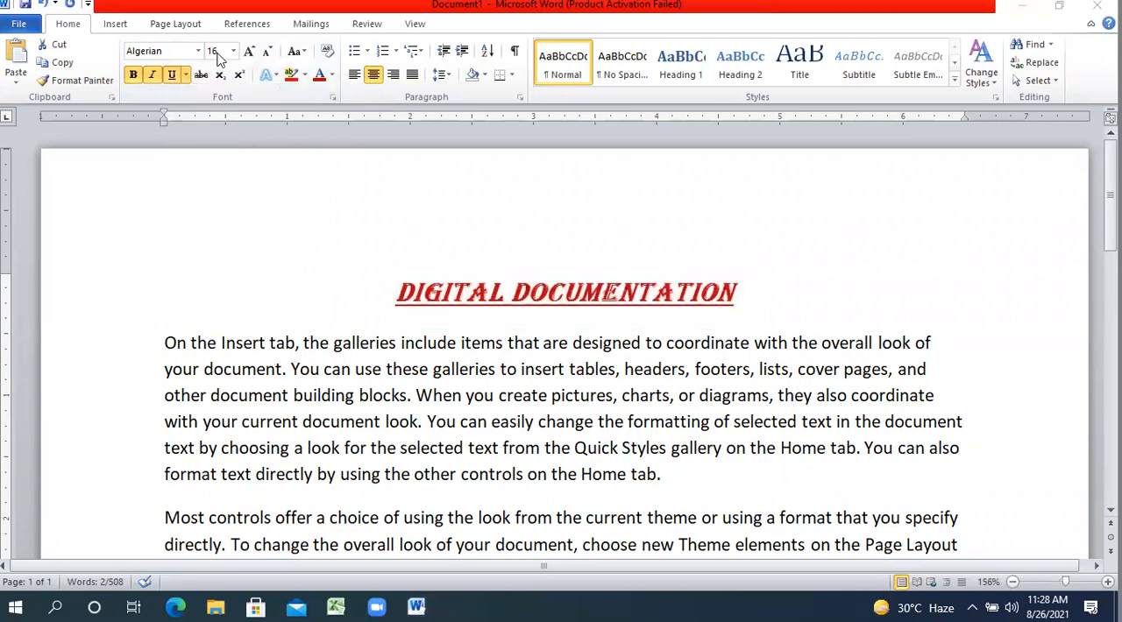
{"action": "left_click", "coordinate": [187, 76]}
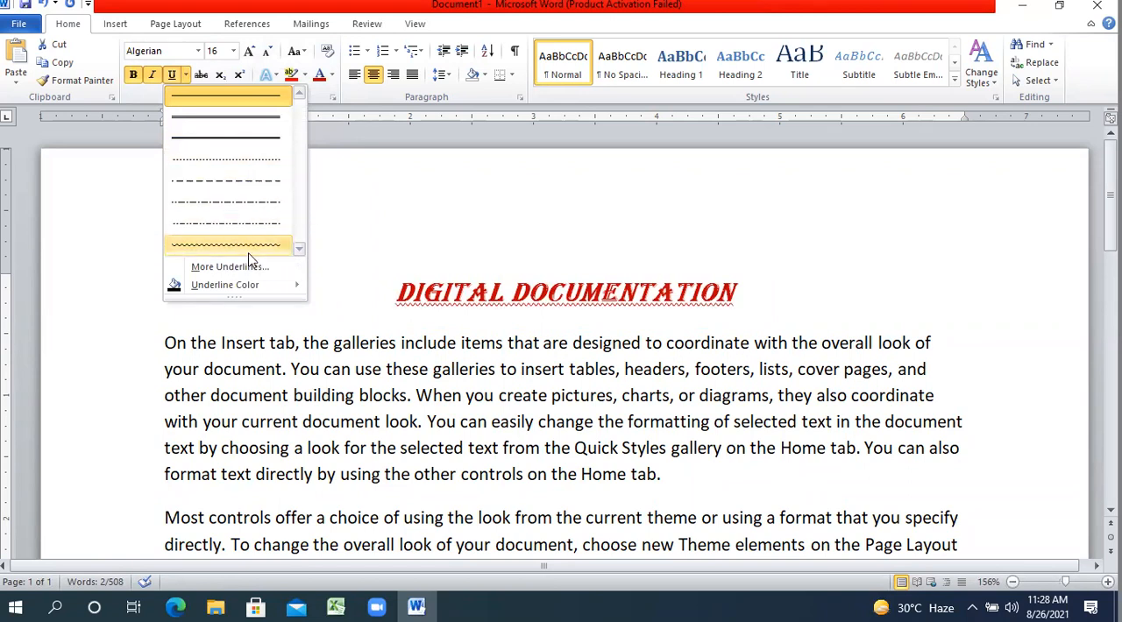
{"action": "left_click", "coordinate": [264, 119]}
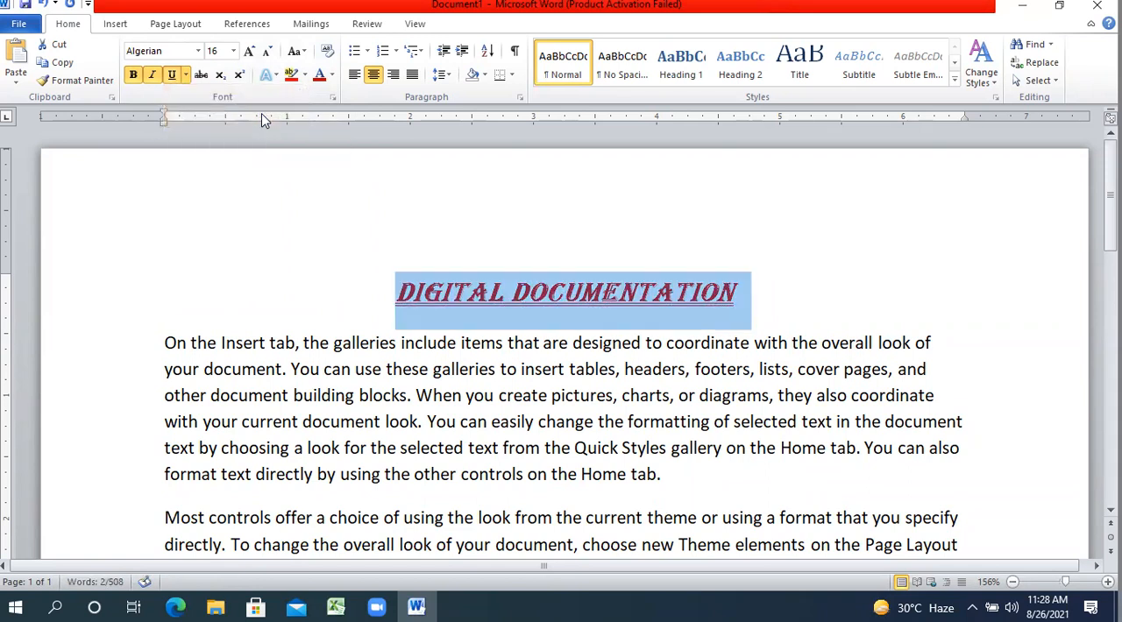
{"action": "left_click", "coordinate": [437, 308]}
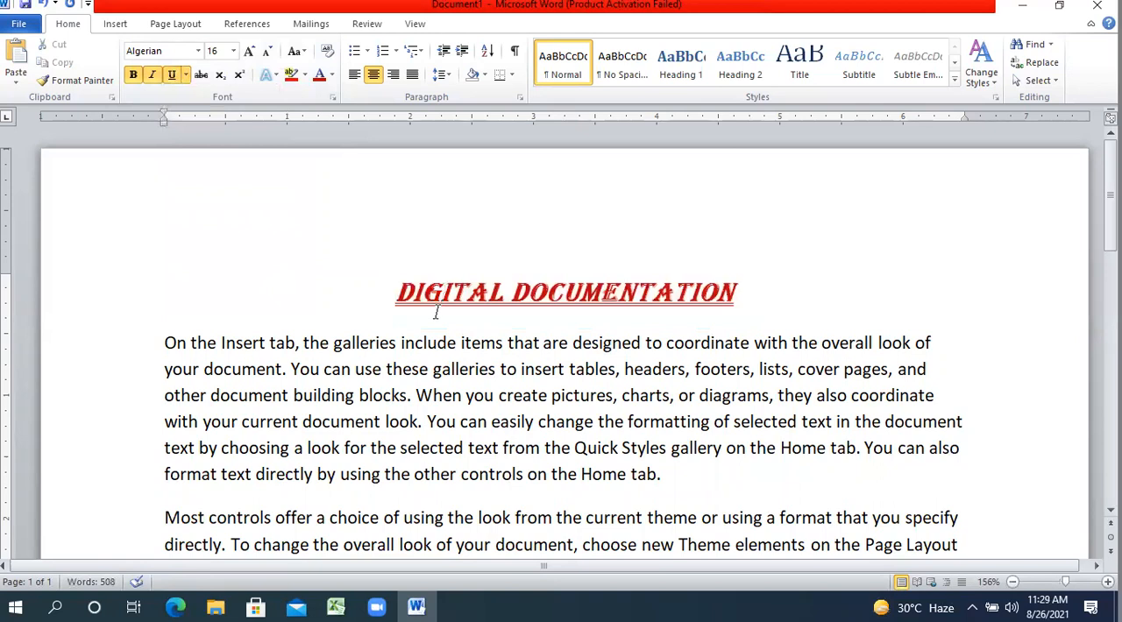
Enlarge the heading's font size to 24 and shrink it back to 18.
{"action": "left_click", "coordinate": [751, 301]}
{"action": "left_click_drag", "start_coordinate": [781, 289], "coordinate": [345, 171]}
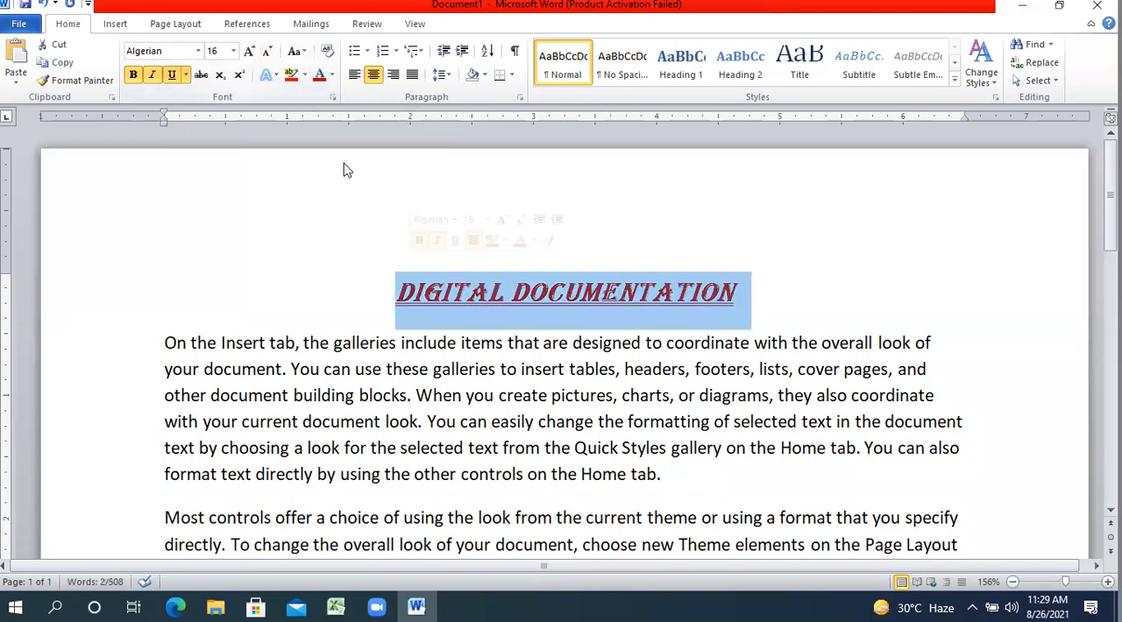
{"action": "left_click", "coordinate": [232, 51]}
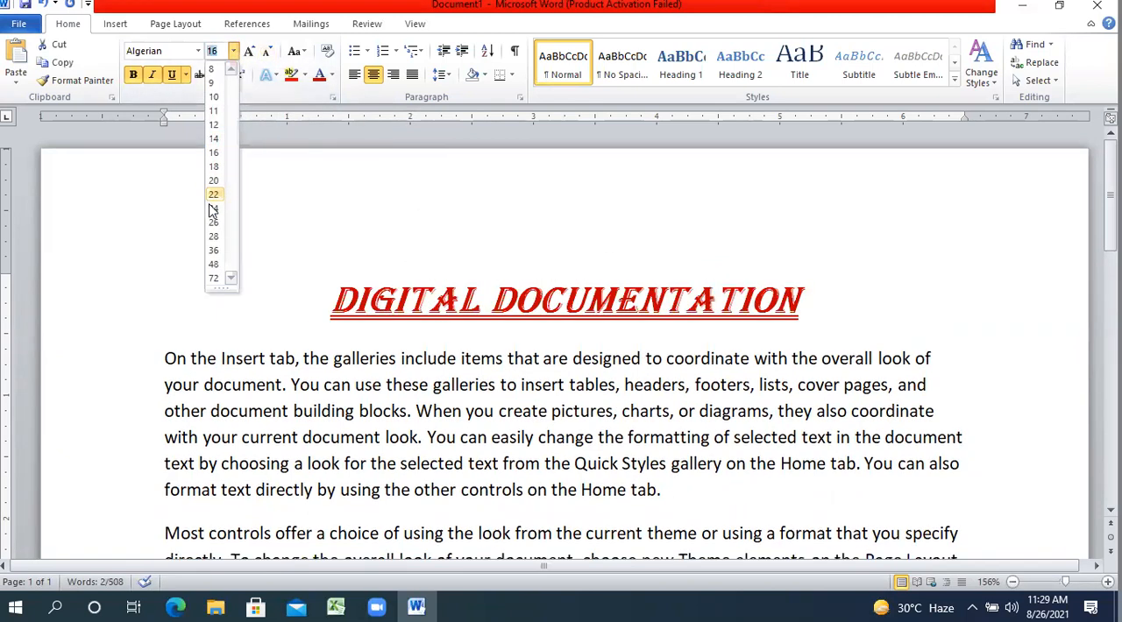
{"action": "left_click", "coordinate": [249, 53]}
{"action": "left_click", "coordinate": [249, 52]}
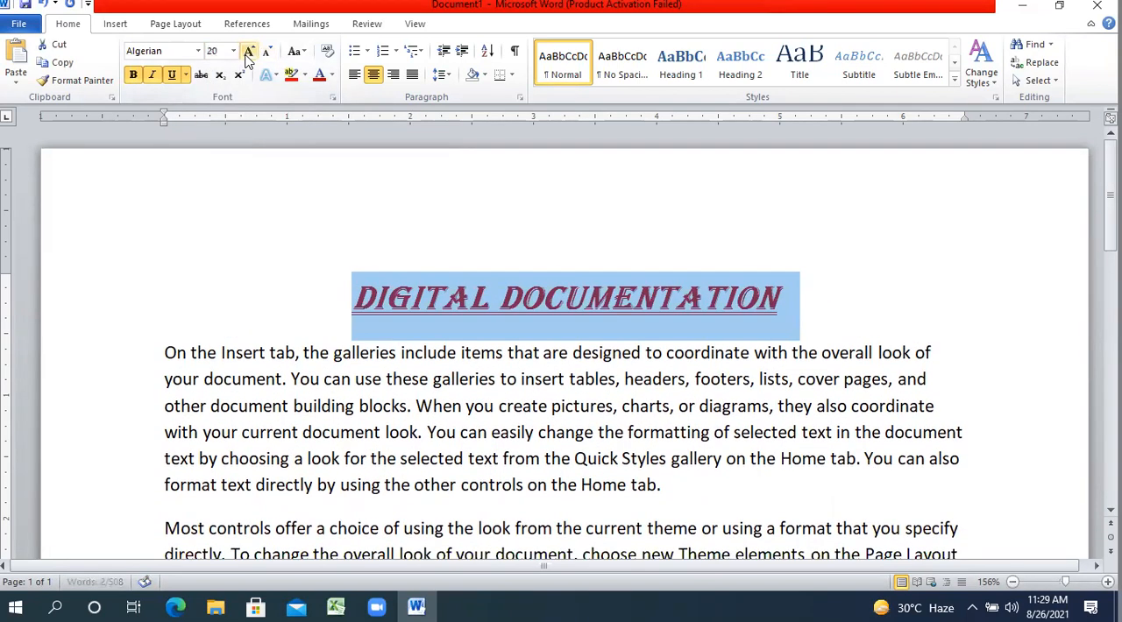
{"action": "left_click", "coordinate": [249, 53]}
{"action": "left_click", "coordinate": [249, 53]}
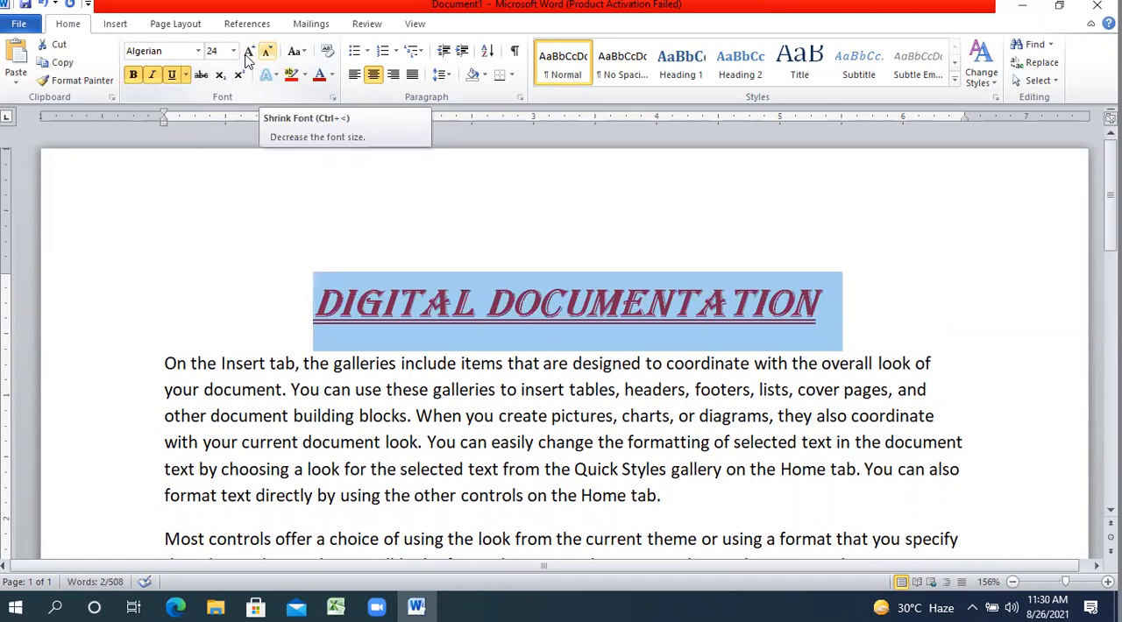
{"action": "left_click", "coordinate": [248, 56]}
{"action": "left_click", "coordinate": [248, 56]}
{"action": "left_click", "coordinate": [248, 55]}
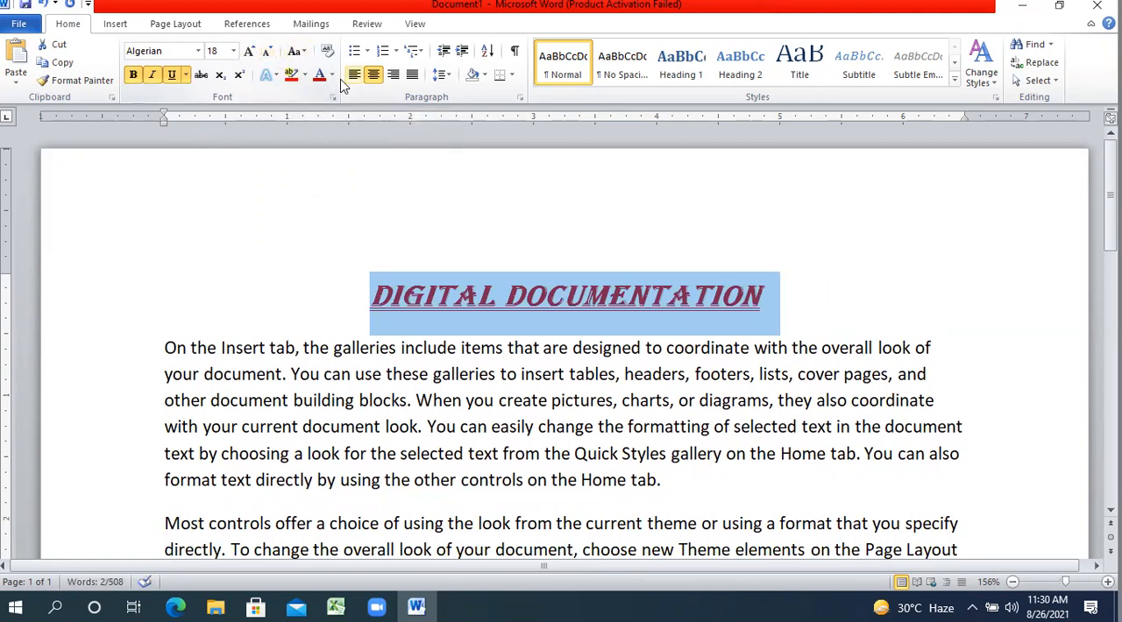
Convert the heading to lowercase and set it in the Agency FB font at size 24.
{"action": "left_click", "coordinate": [303, 50]}
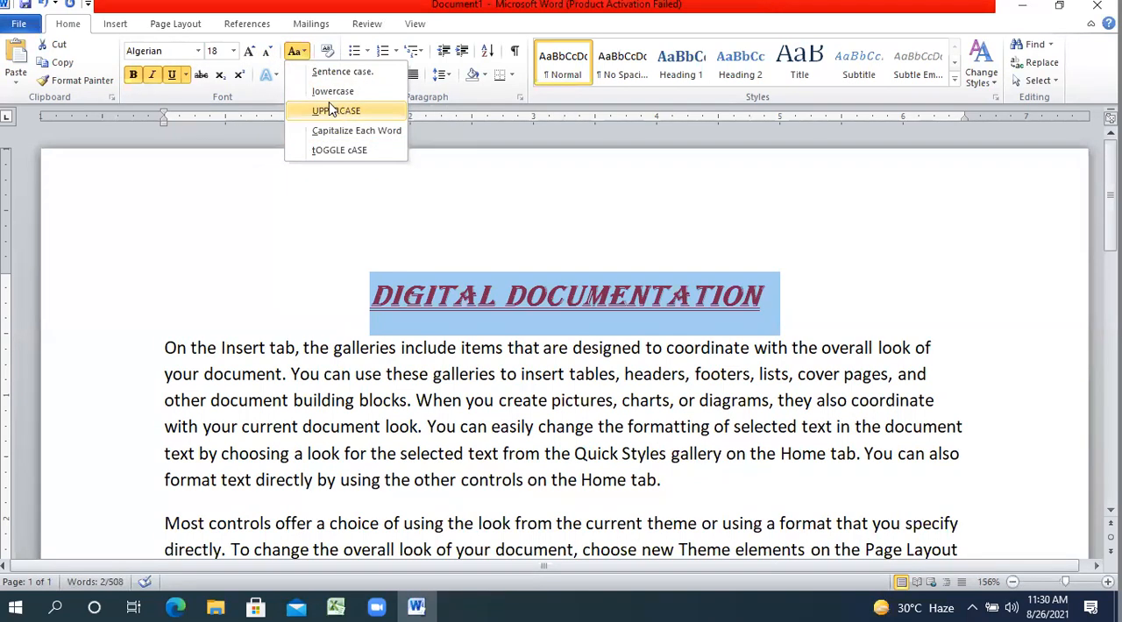
{"action": "left_click", "coordinate": [349, 92]}
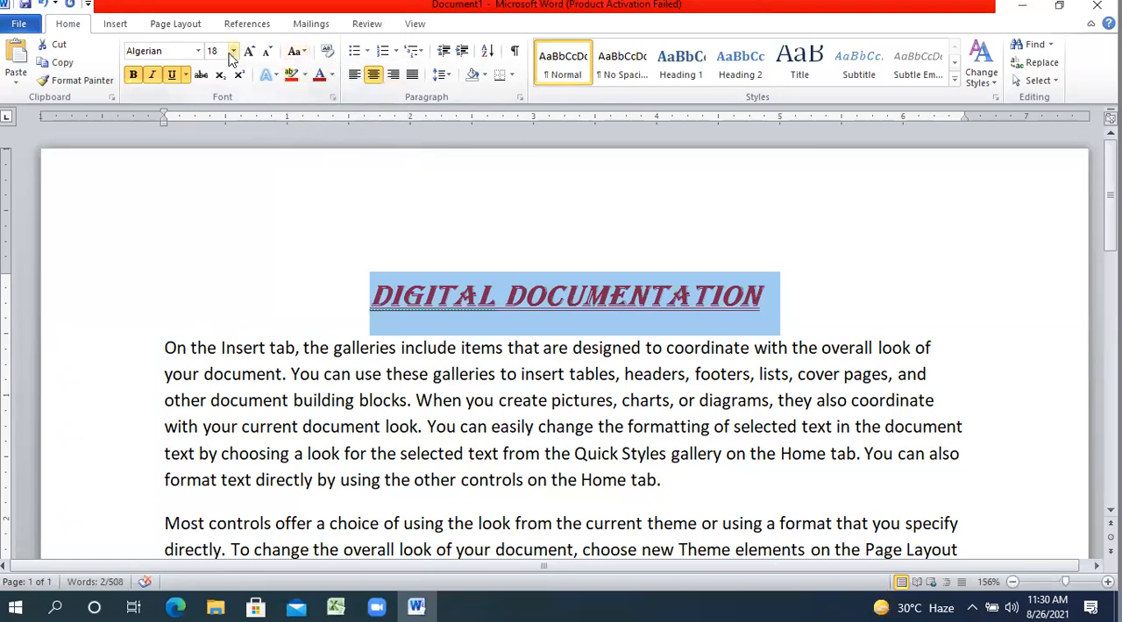
{"action": "left_click", "coordinate": [199, 51]}
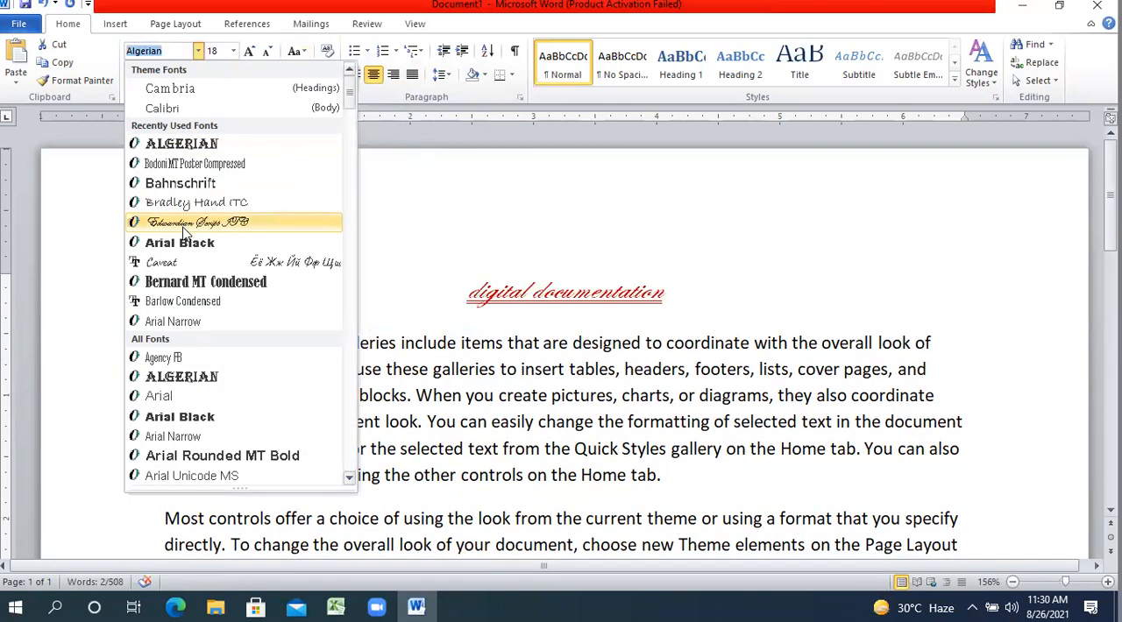
{"action": "left_click", "coordinate": [188, 358]}
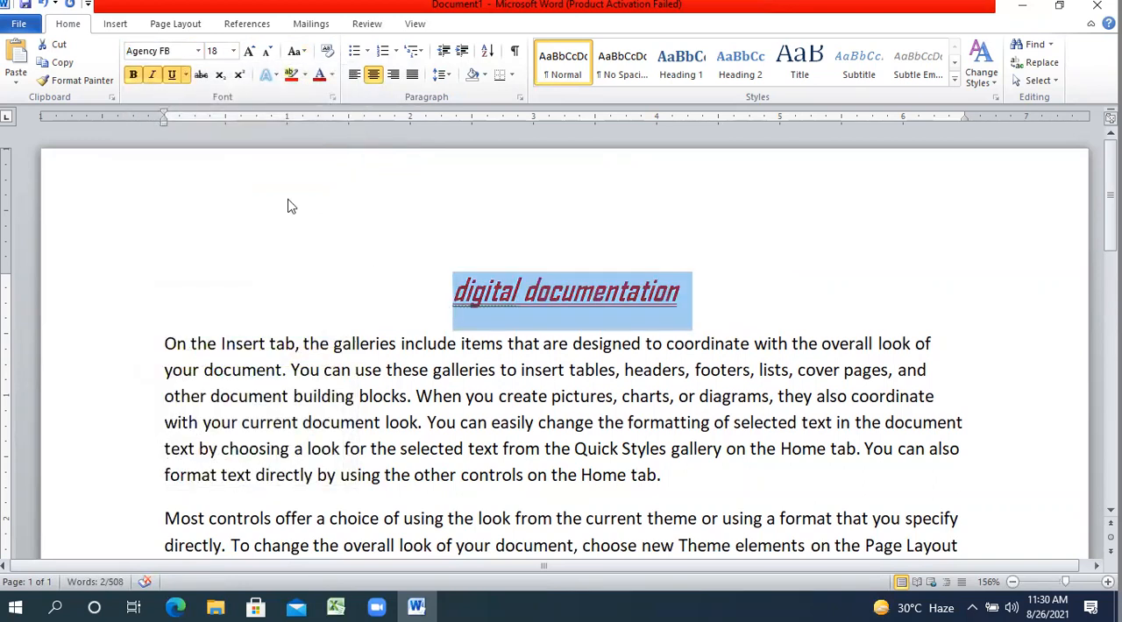
{"action": "left_click", "coordinate": [249, 51]}
{"action": "left_click", "coordinate": [250, 50]}
{"action": "left_click", "coordinate": [250, 51]}
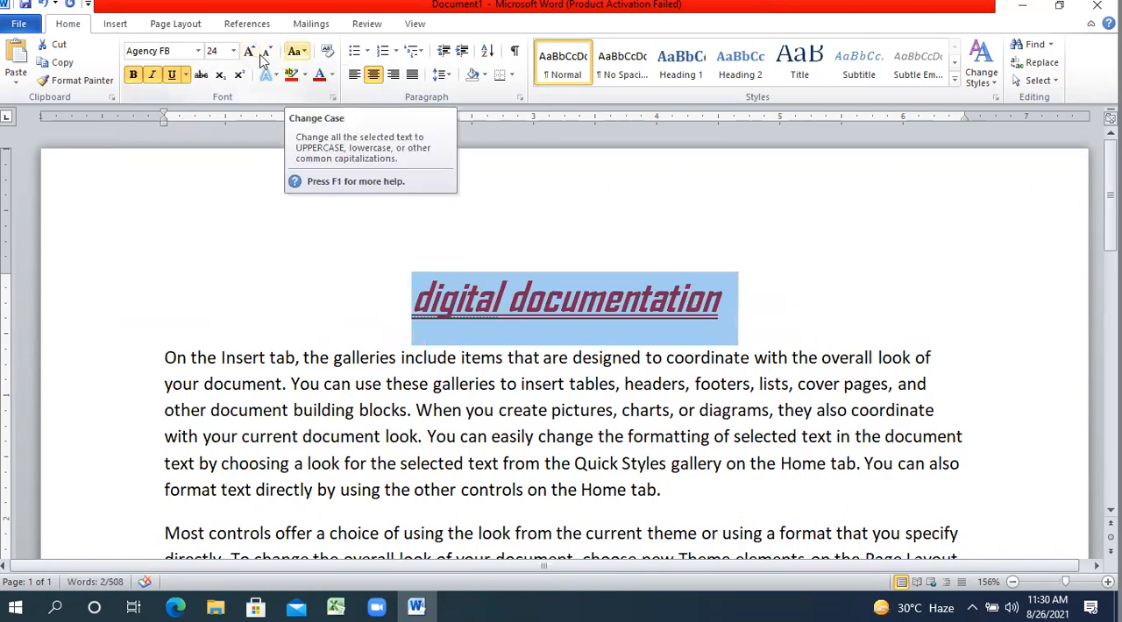
Change the heading's capitalization to UPPERCASE and after that to Sentence case.
{"action": "left_click", "coordinate": [296, 51]}
{"action": "left_click", "coordinate": [321, 113]}
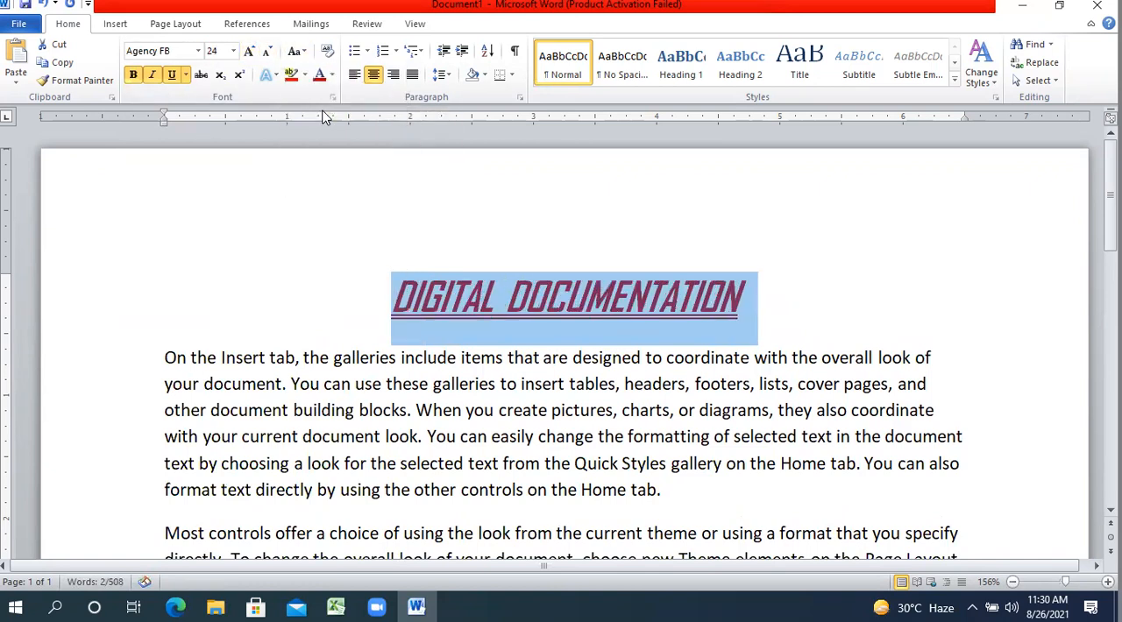
{"action": "left_click", "coordinate": [298, 51]}
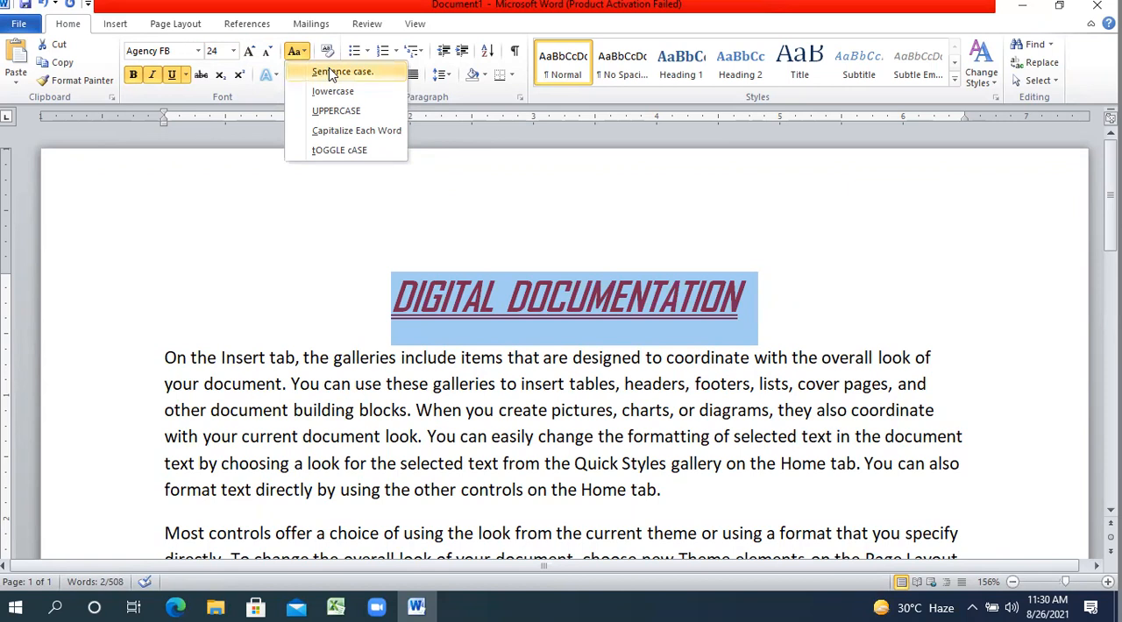
{"action": "left_click", "coordinate": [317, 74]}
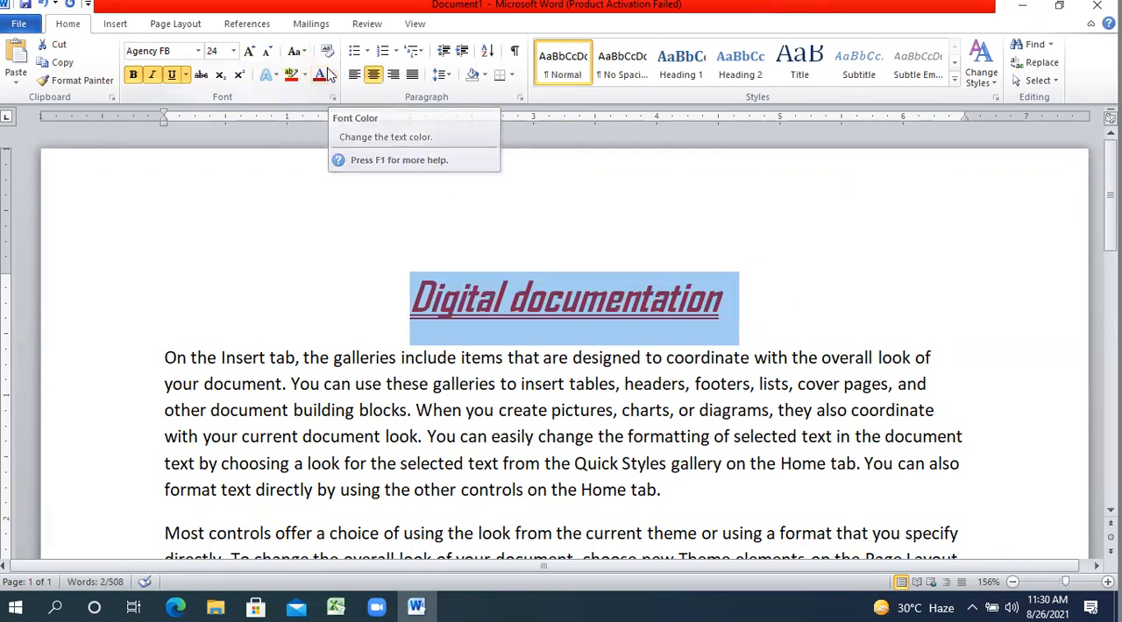
Change the heading's capitalization to Capitalize Each Word and after that to tOGGLE cASE.
{"action": "left_click", "coordinate": [297, 51]}
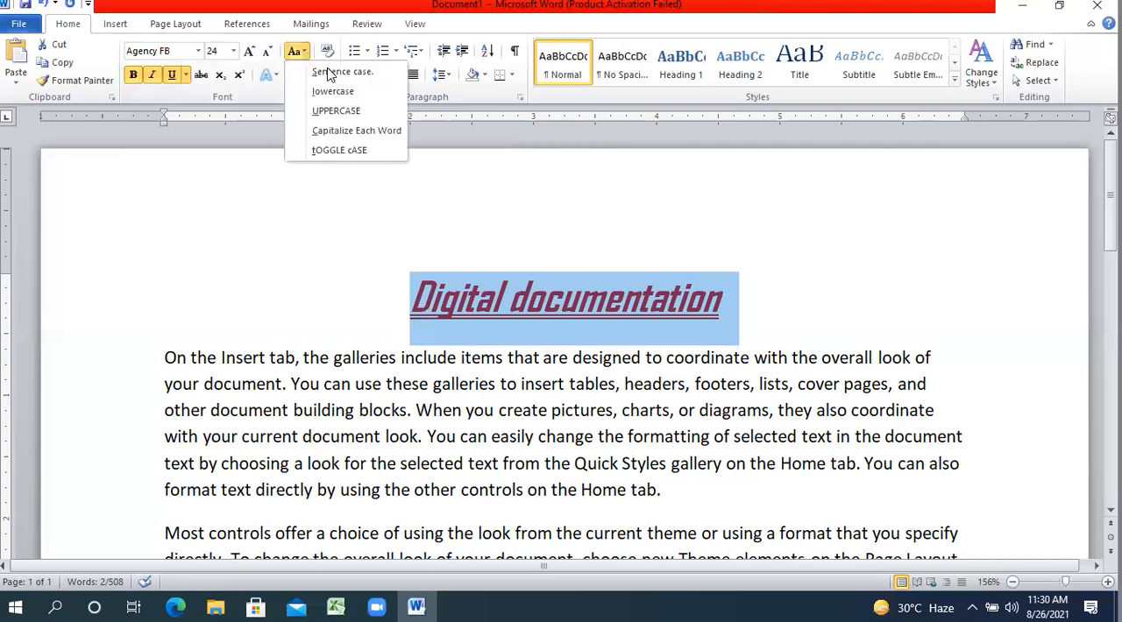
{"action": "left_click", "coordinate": [349, 132]}
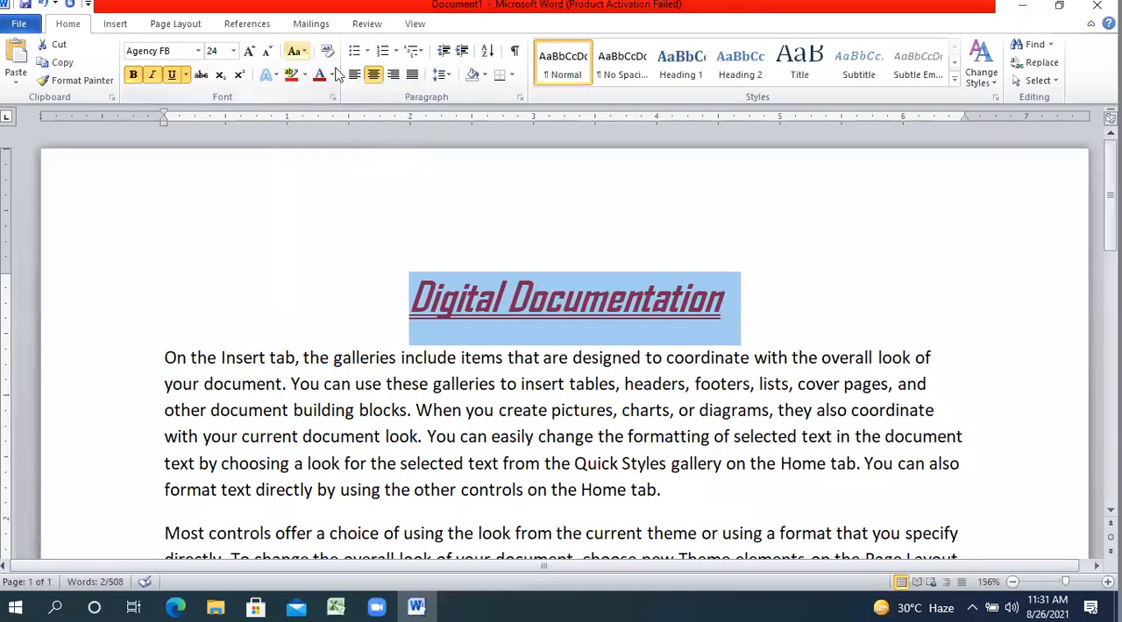
{"action": "left_click", "coordinate": [299, 52]}
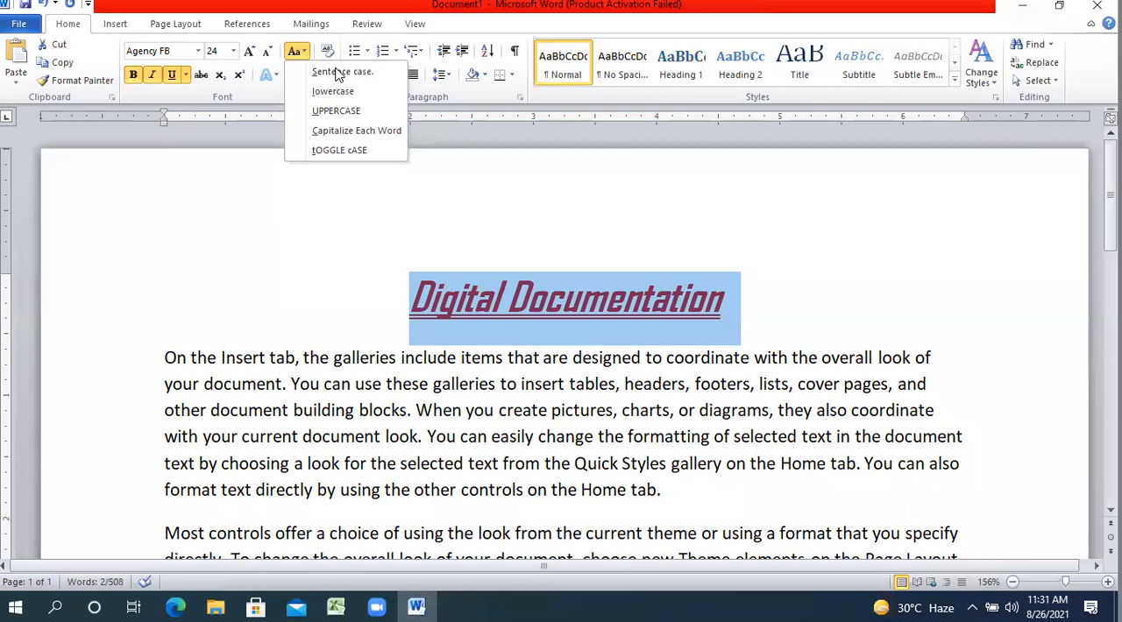
{"action": "left_click", "coordinate": [333, 153]}
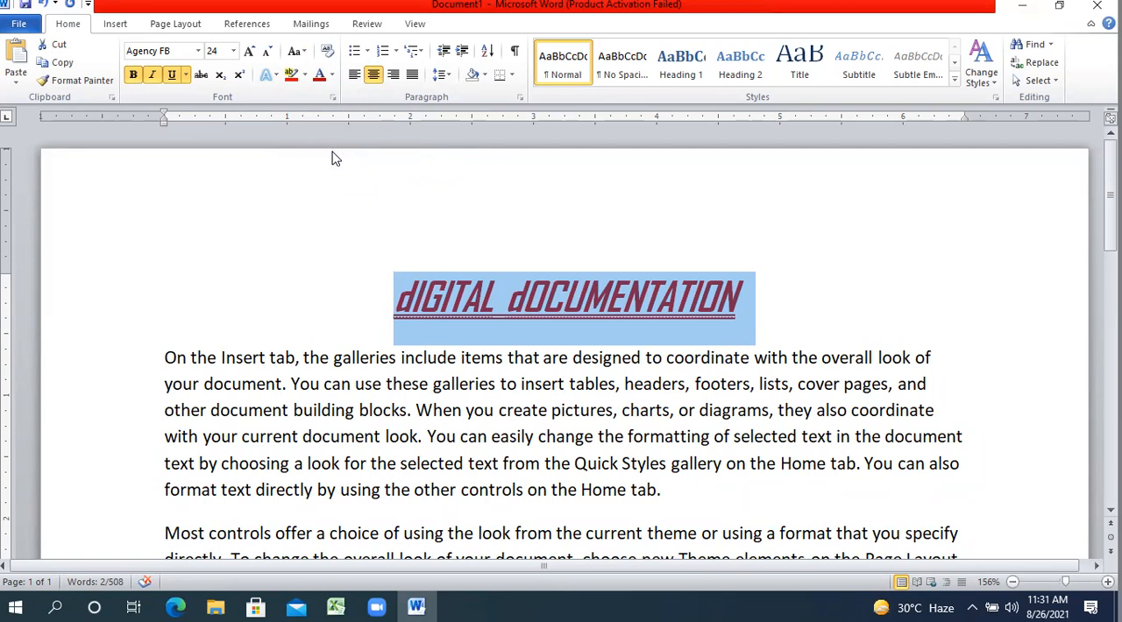
Convert the heading to UPPERCASE and after that to lowercase.
{"action": "left_click", "coordinate": [296, 51]}
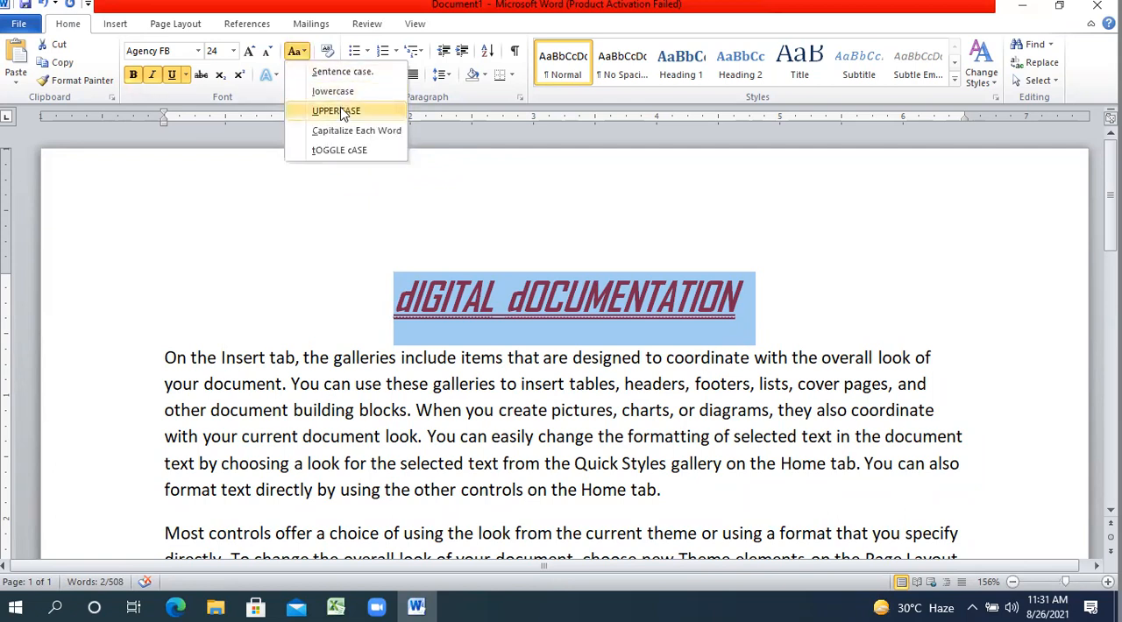
{"action": "left_click", "coordinate": [343, 114]}
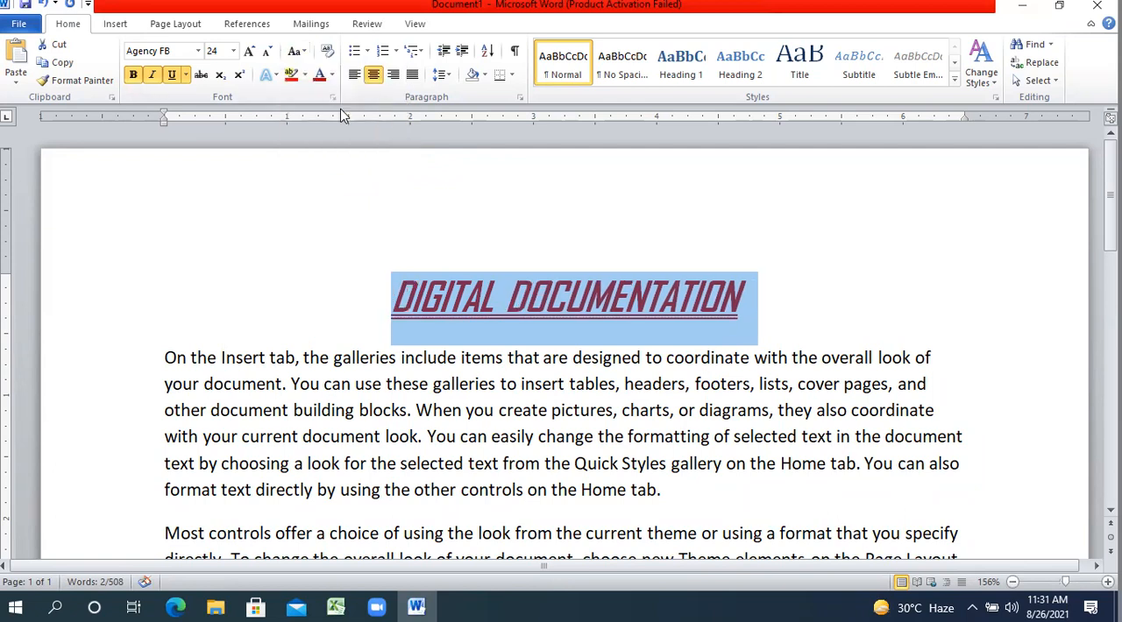
{"action": "left_click", "coordinate": [296, 51]}
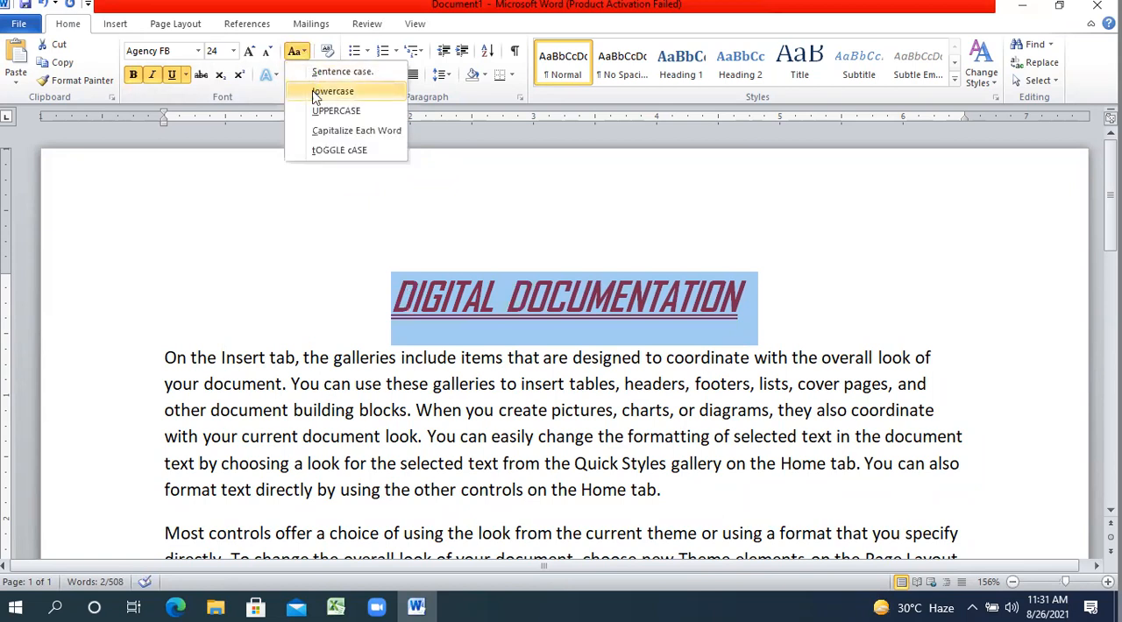
{"action": "left_click", "coordinate": [313, 91]}
Switch the heading to Sentence case and after that to Capitalize Each Word.
{"action": "left_click", "coordinate": [296, 51]}
{"action": "left_click", "coordinate": [314, 73]}
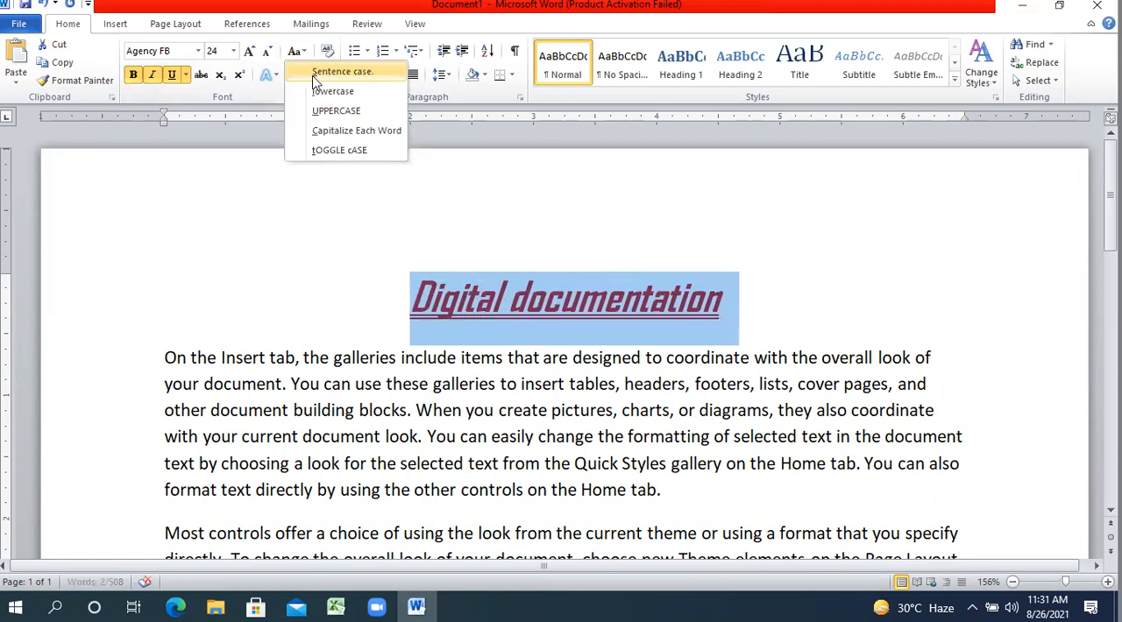
{"action": "left_click", "coordinate": [296, 51]}
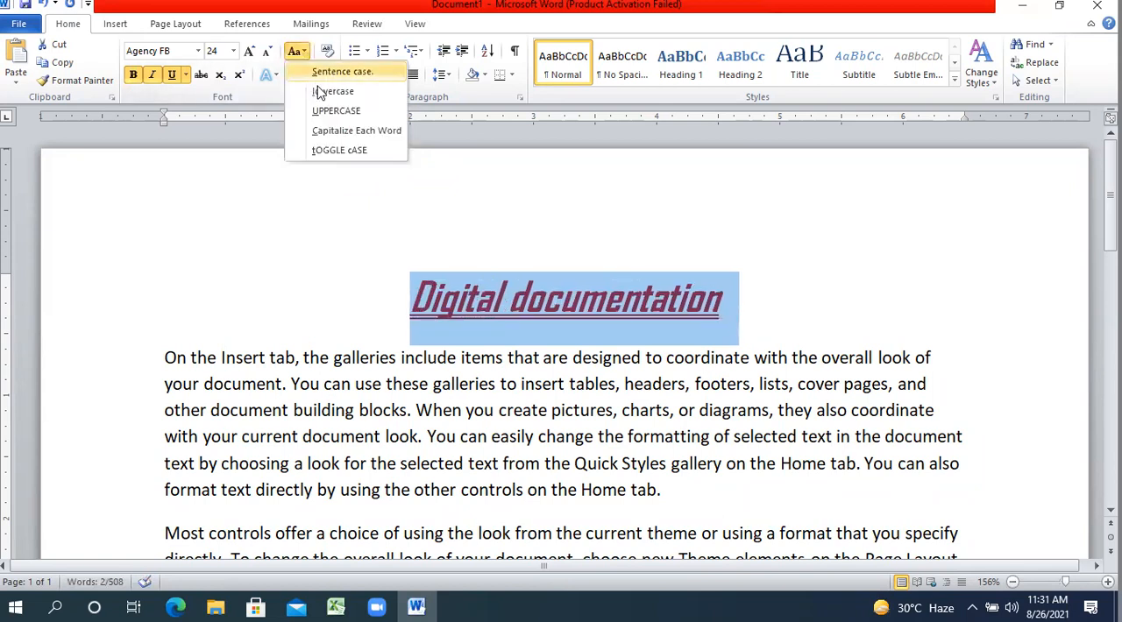
{"action": "left_click", "coordinate": [339, 133]}
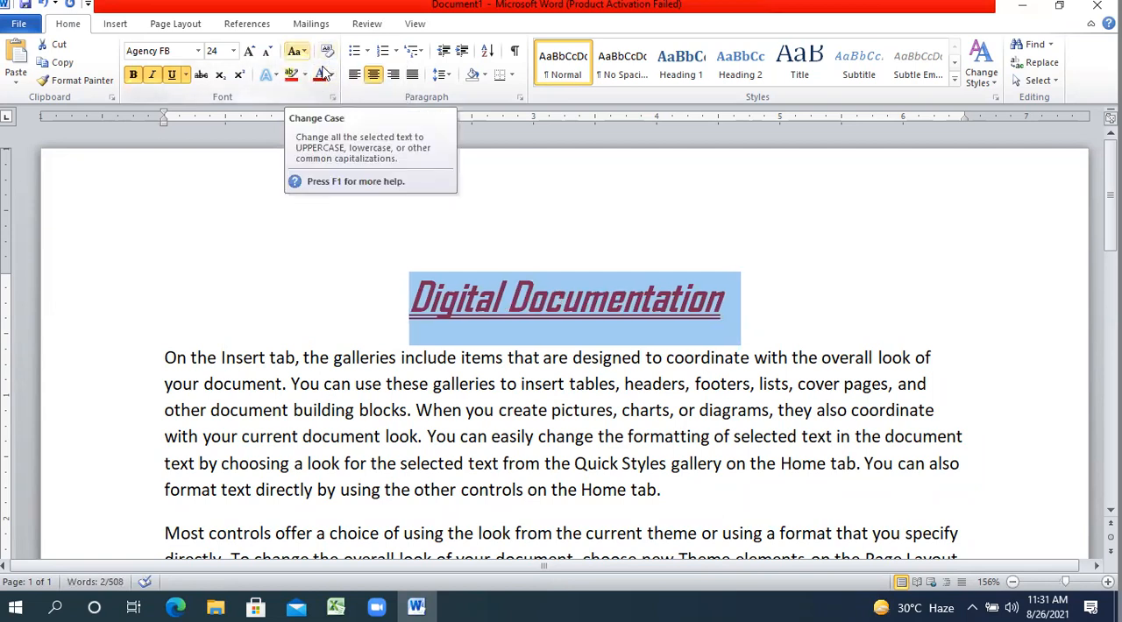
Set the heading's capitalization to UPPERCASE and clear the selection.
{"action": "left_click", "coordinate": [296, 51]}
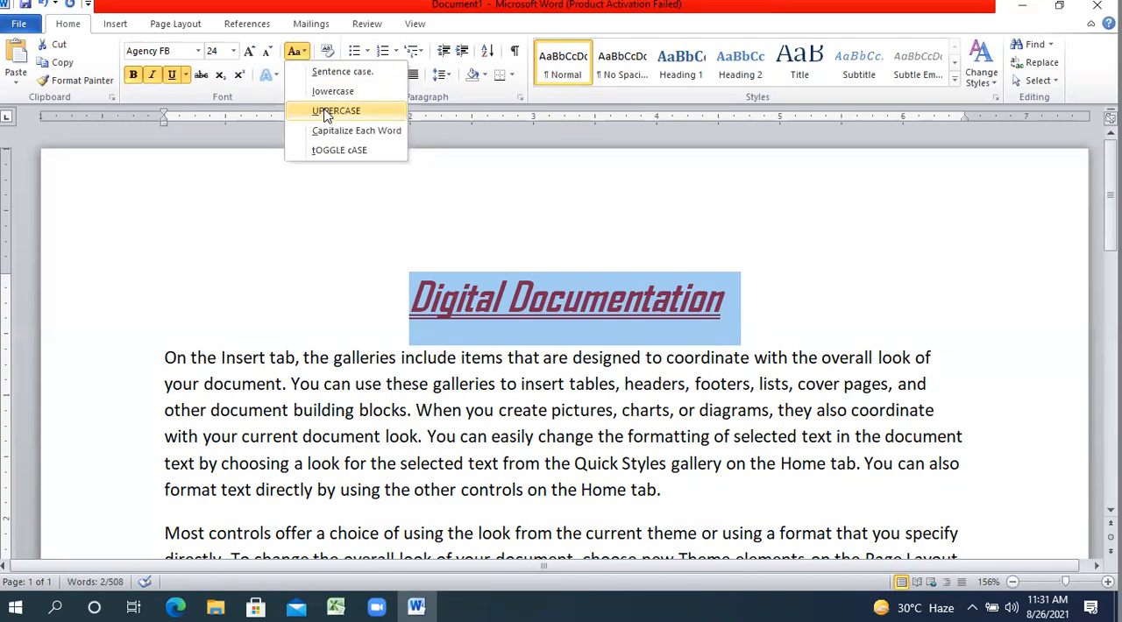
{"action": "left_click", "coordinate": [326, 113]}
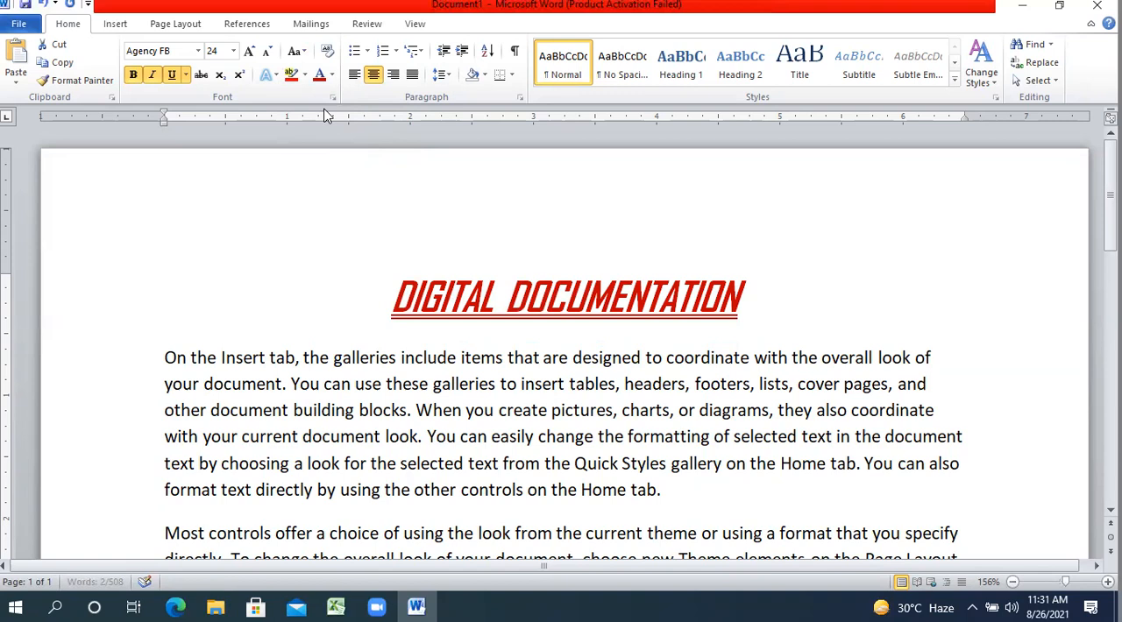
{"action": "left_click", "coordinate": [736, 467]}
Set the first body paragraph in the Edwardian Script ITC font.
{"action": "left_click_drag", "start_coordinate": [686, 492], "coordinate": [176, 363]}
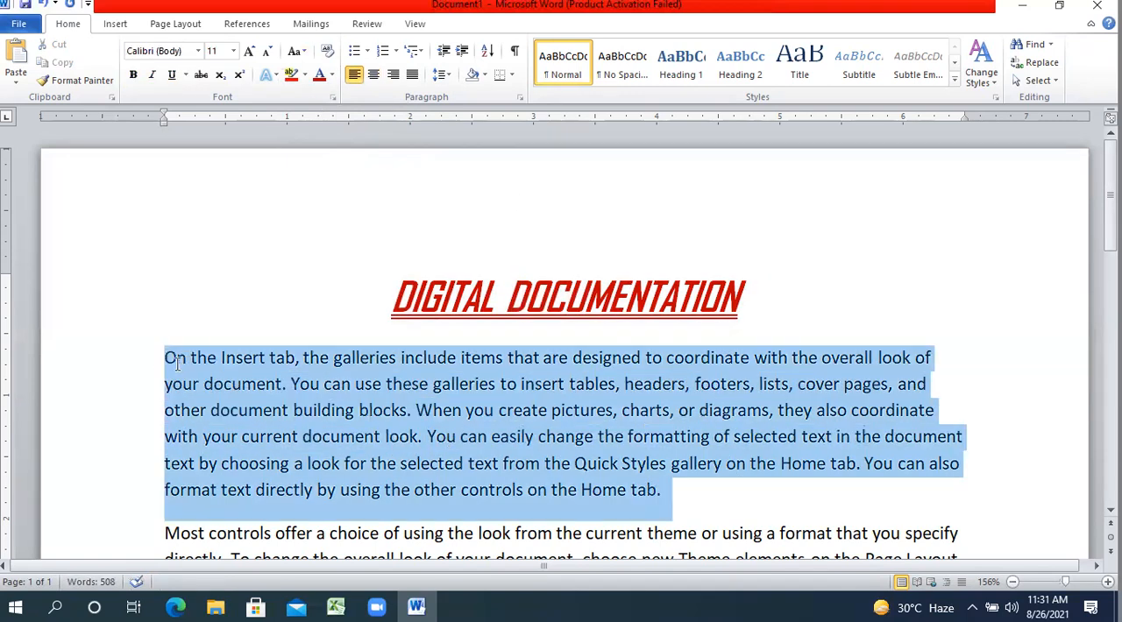
{"action": "left_click", "coordinate": [199, 51]}
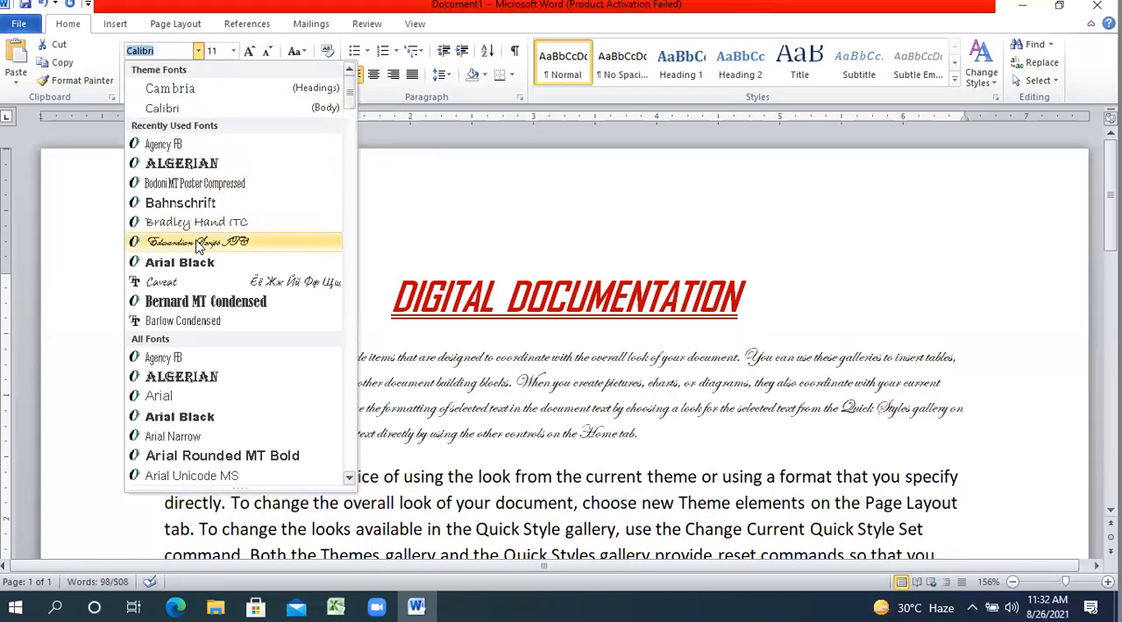
{"action": "left_click", "coordinate": [198, 243]}
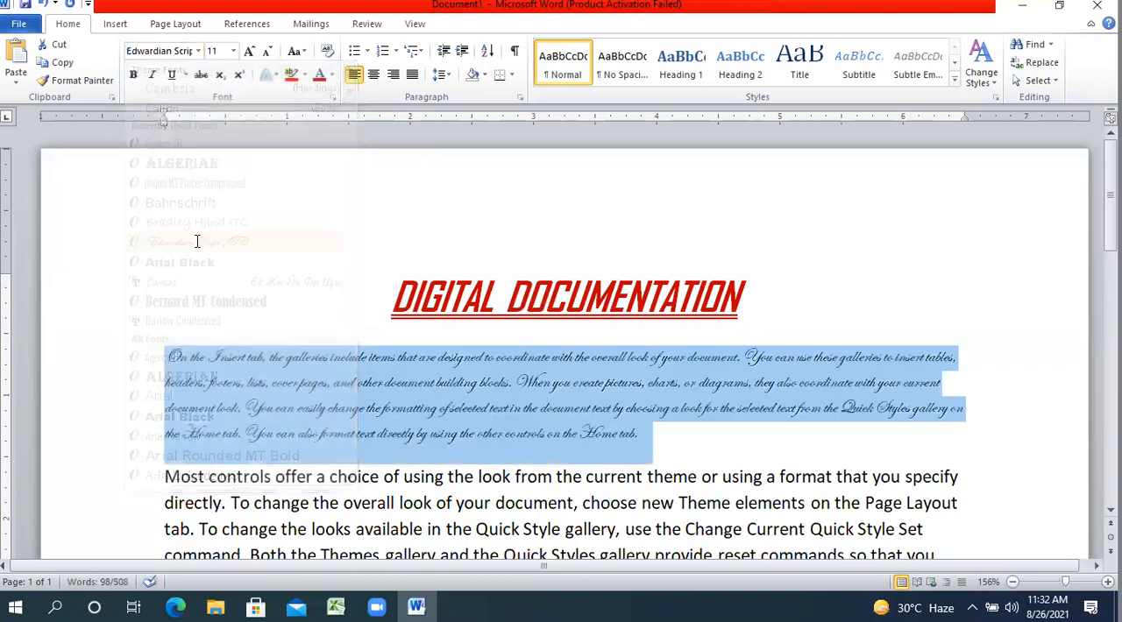
Enlarge the first body paragraph's font size to 16 and justify its alignment.
{"action": "left_click", "coordinate": [254, 52]}
{"action": "left_click", "coordinate": [254, 52]}
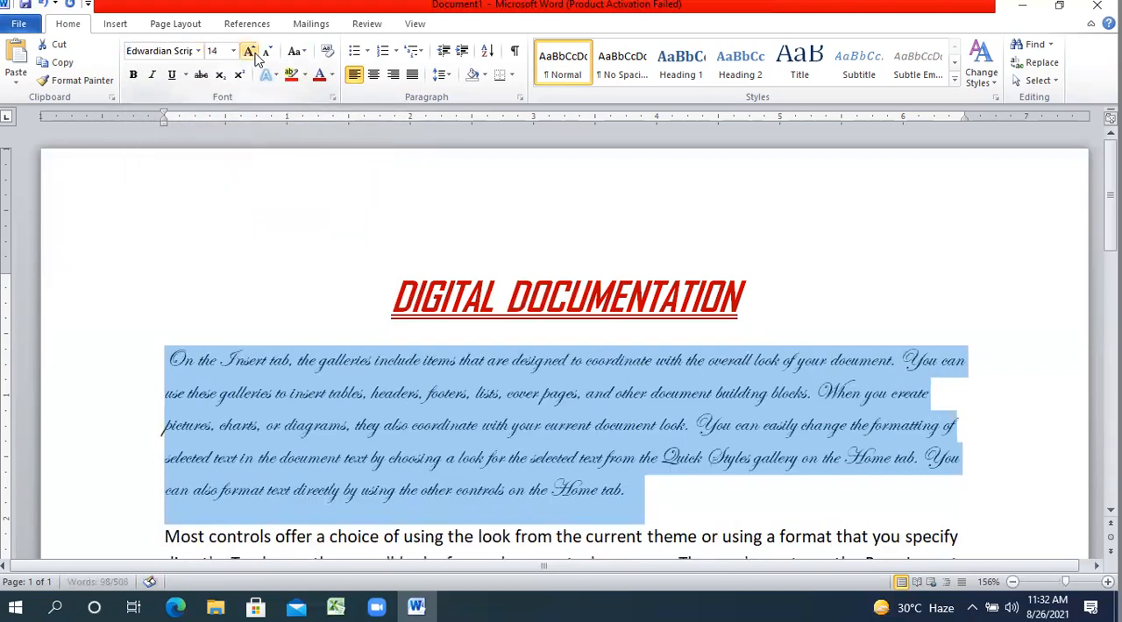
{"action": "left_click", "coordinate": [254, 52]}
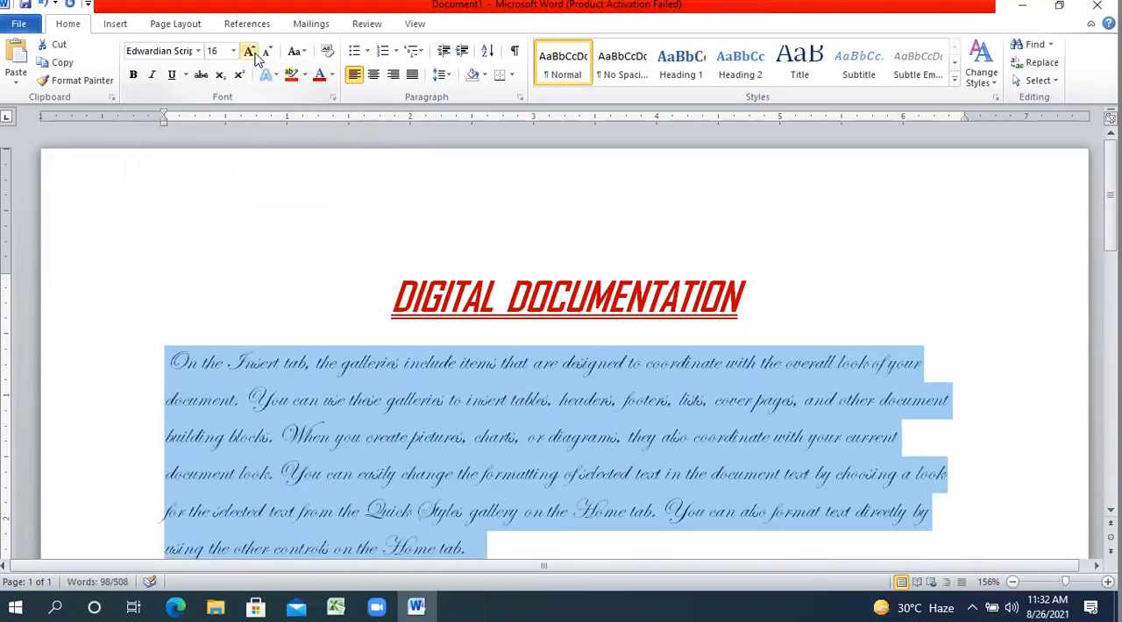
{"action": "left_click", "coordinate": [410, 76]}
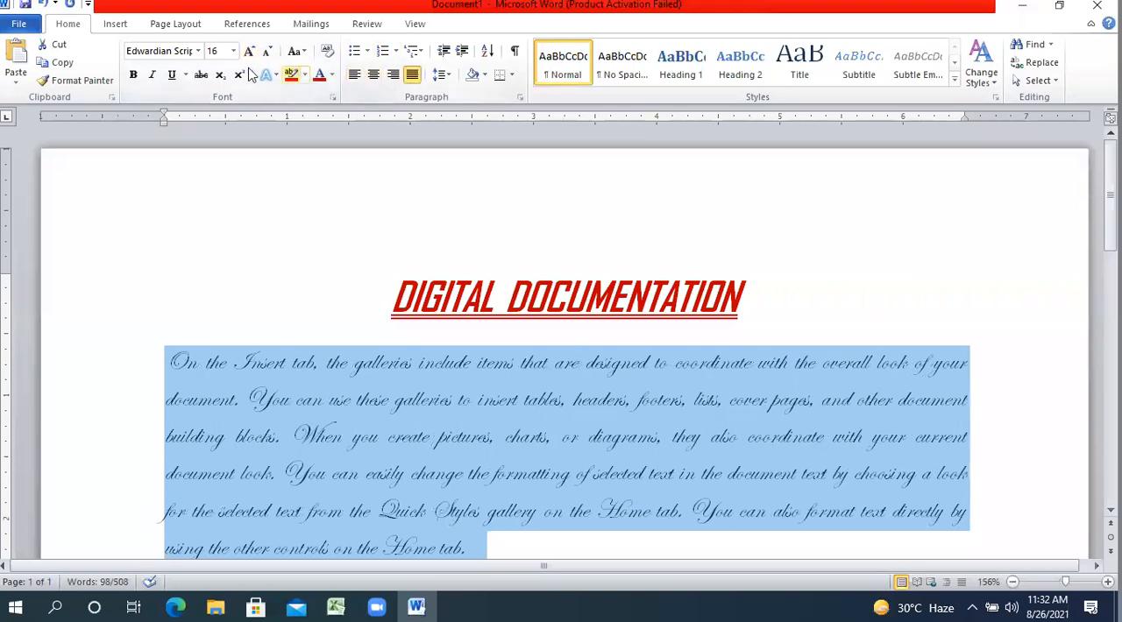
Make the first body paragraph bold with the standard dark blue font color, and clear the selection.
{"action": "left_click", "coordinate": [133, 75]}
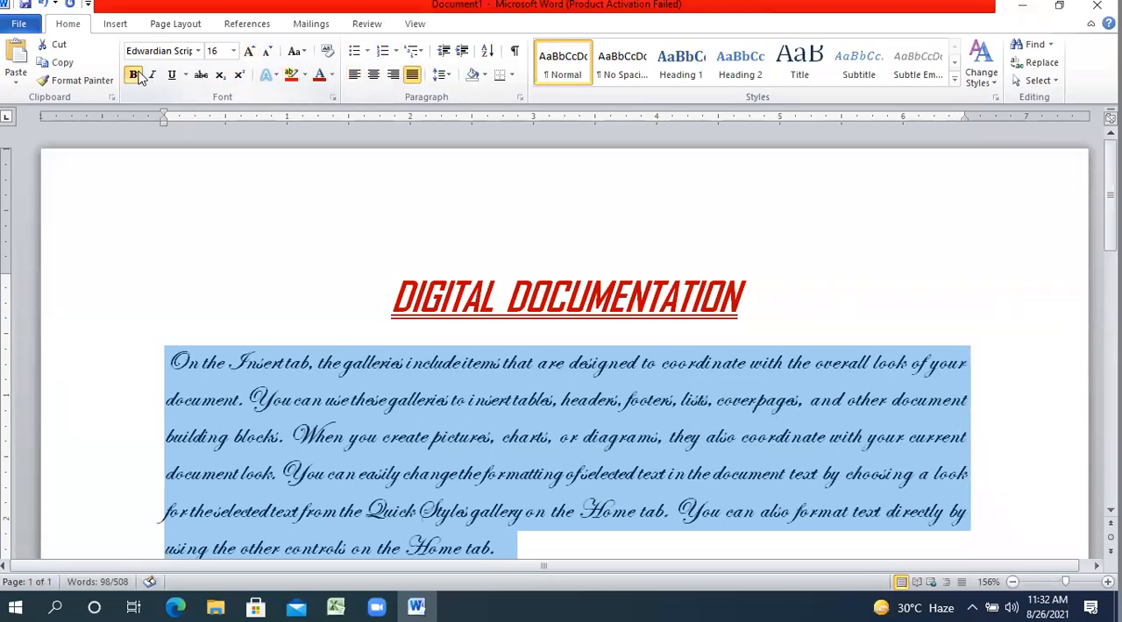
{"action": "left_click", "coordinate": [332, 75]}
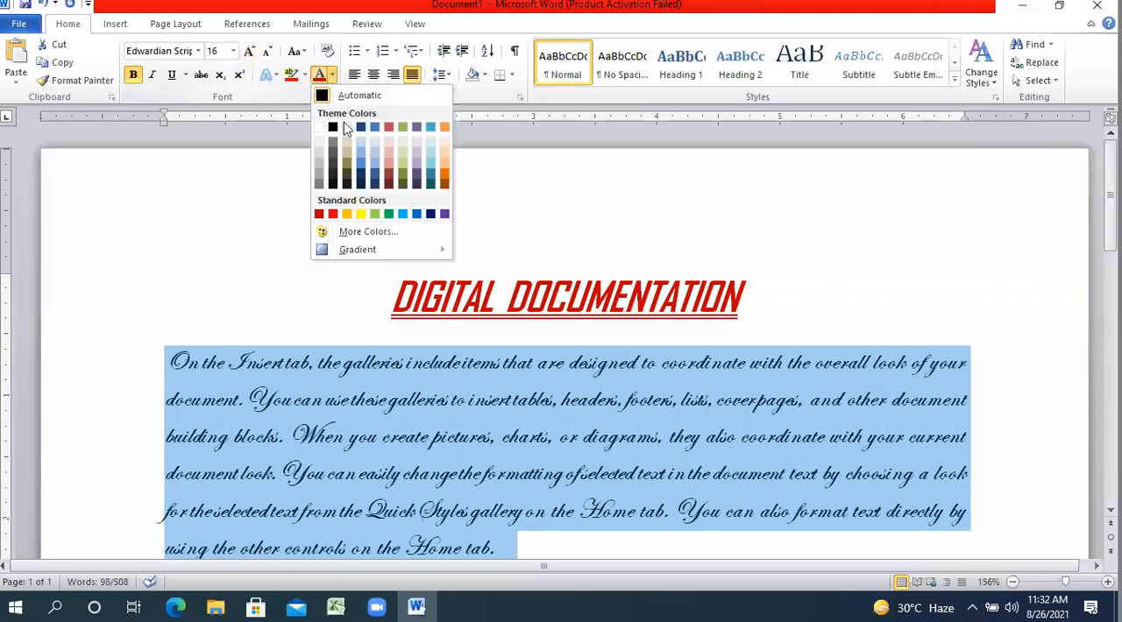
{"action": "left_click", "coordinate": [435, 215]}
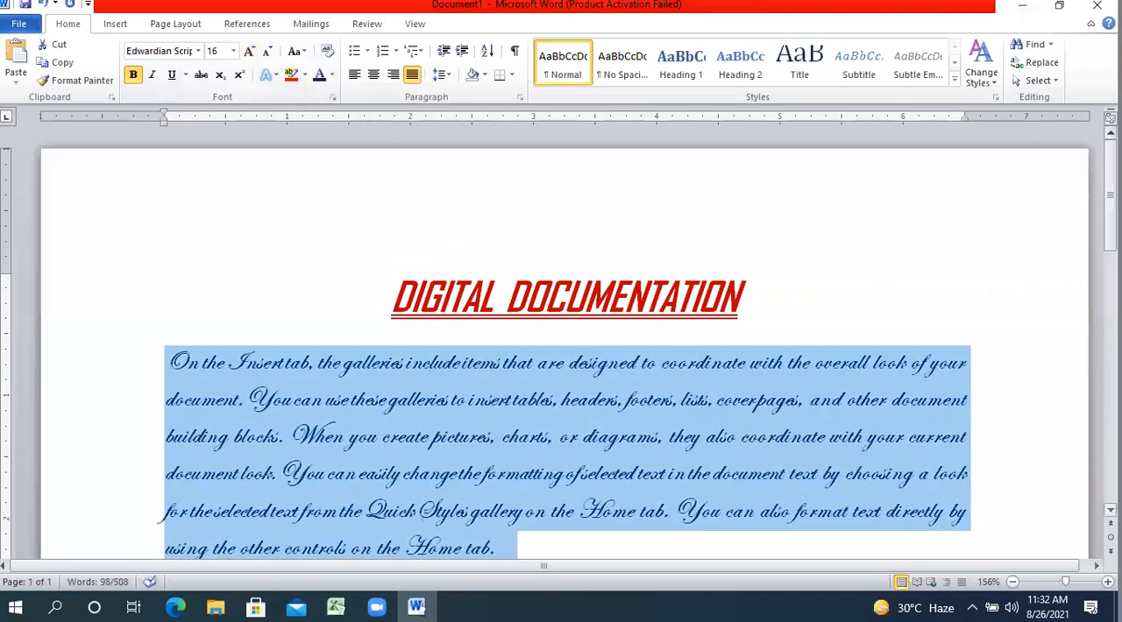
{"action": "scroll", "coordinate": [782, 292], "scroll_direction": "down", "scroll_amount": 3}
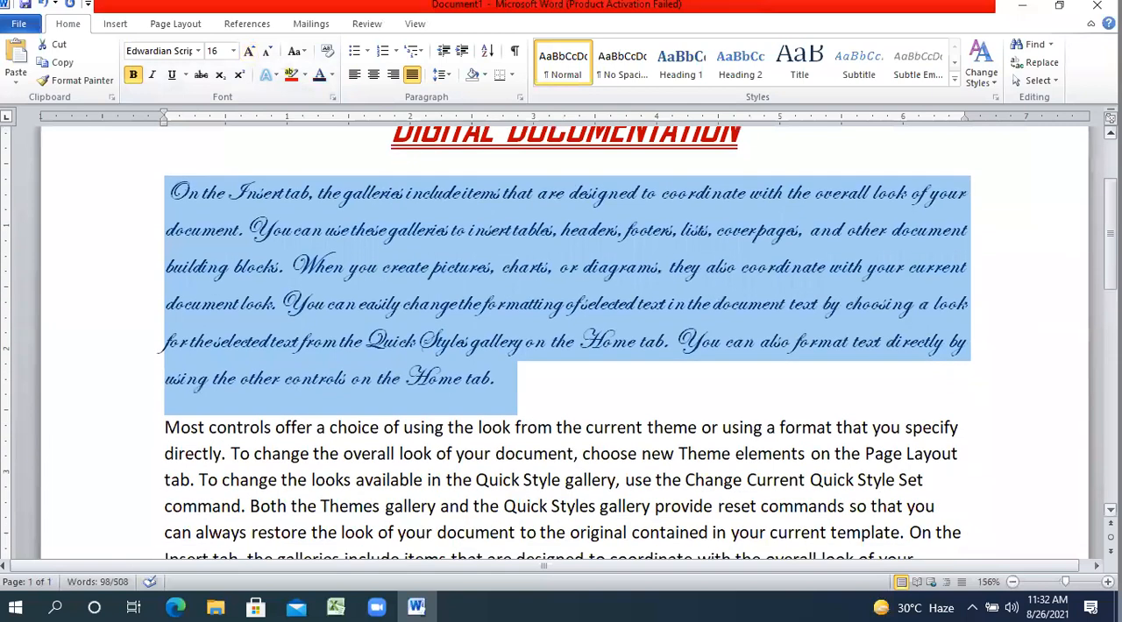
{"action": "scroll", "coordinate": [783, 291], "scroll_direction": "up", "scroll_amount": 1}
{"action": "left_click", "coordinate": [782, 280]}
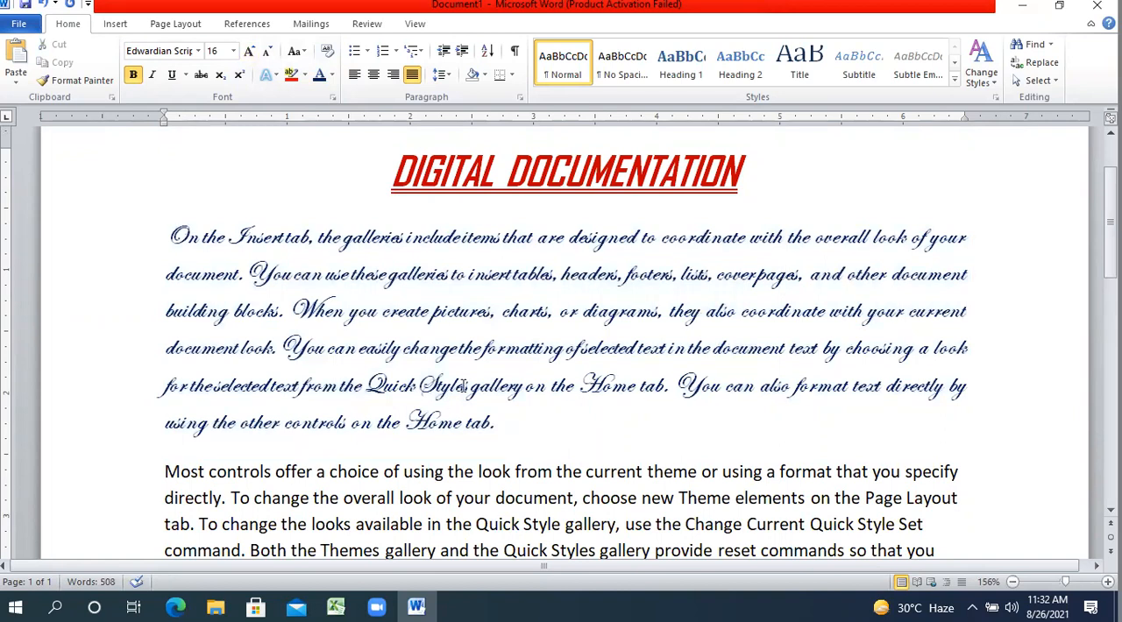
Clear all formatting from the first body paragraph, undo the clearing, and deselect the text.
{"action": "left_click_drag", "start_coordinate": [508, 430], "coordinate": [245, 203]}
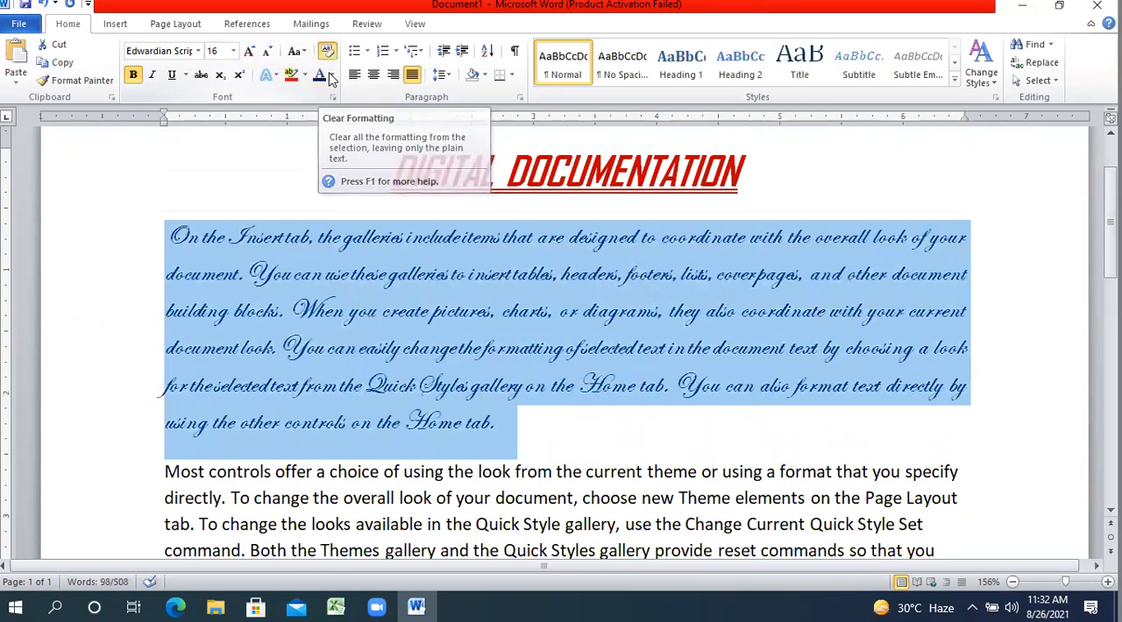
{"action": "left_click", "coordinate": [329, 78]}
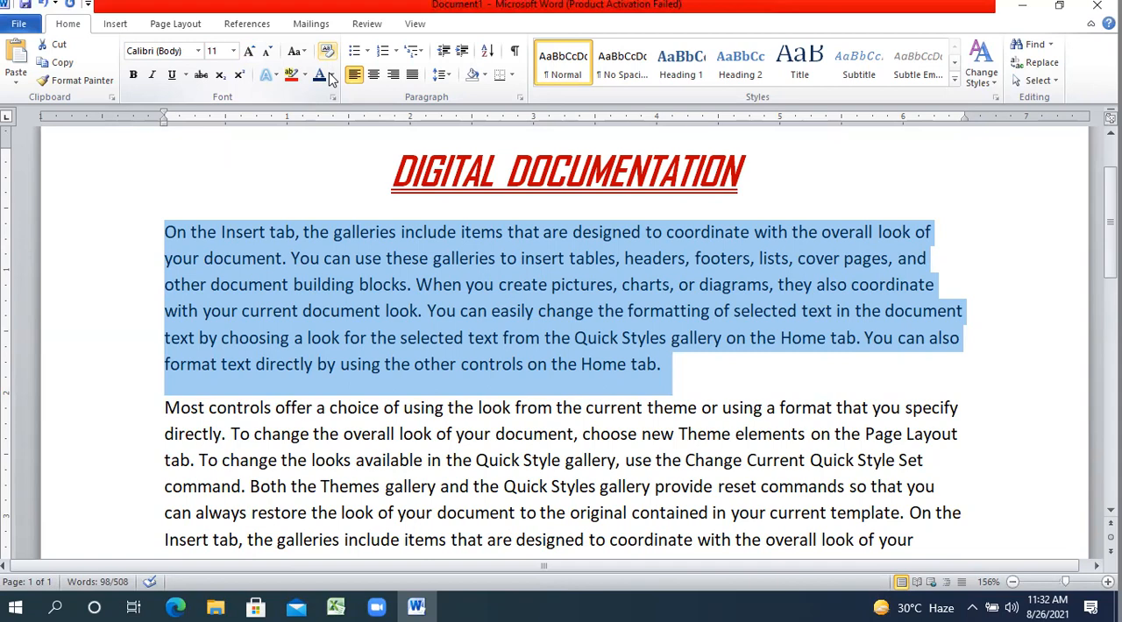
{"action": "key", "text": "ctrl+z"}
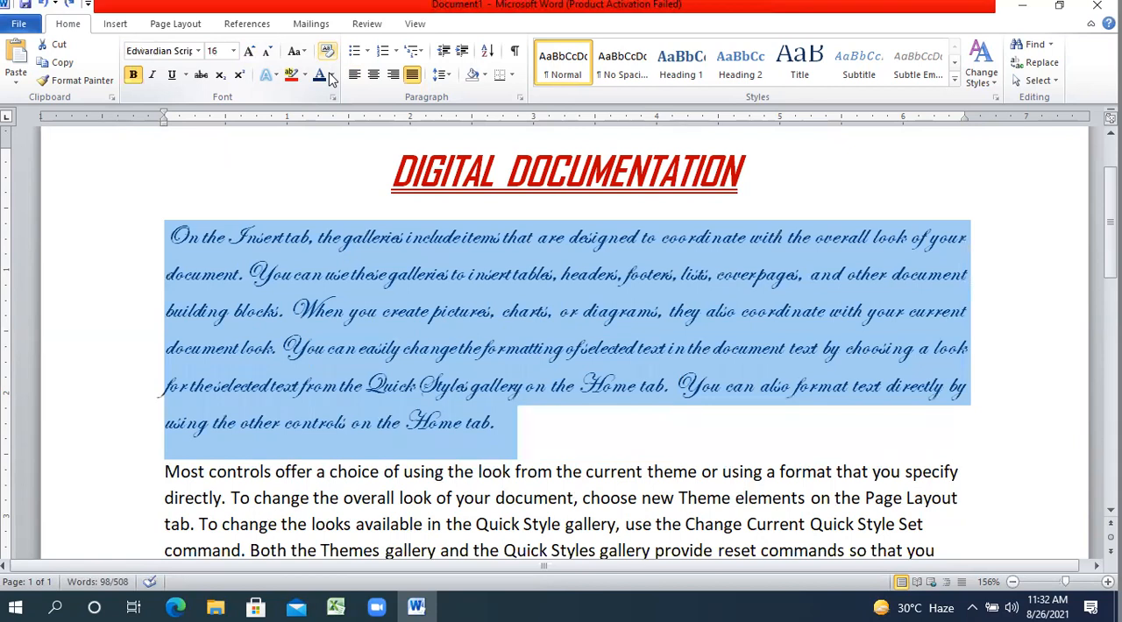
{"action": "left_click", "coordinate": [378, 275]}
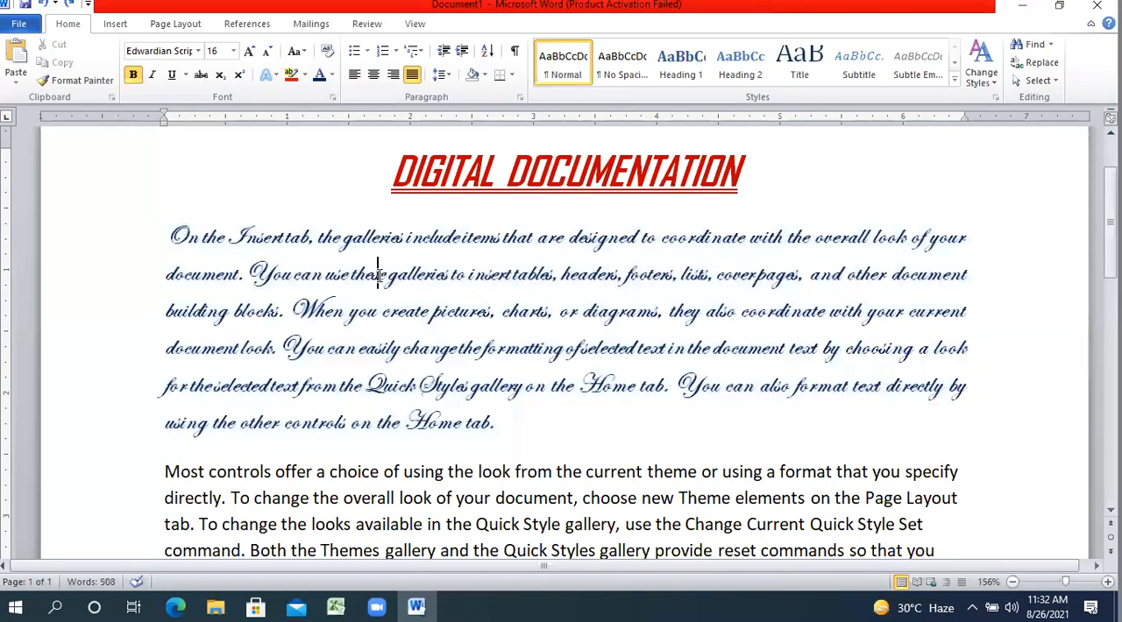
Review the formatted heading and first paragraph along with the plain body paragraphs below them.
{"action": "scroll", "coordinate": [560, 341], "scroll_direction": "down", "scroll_amount": 2}
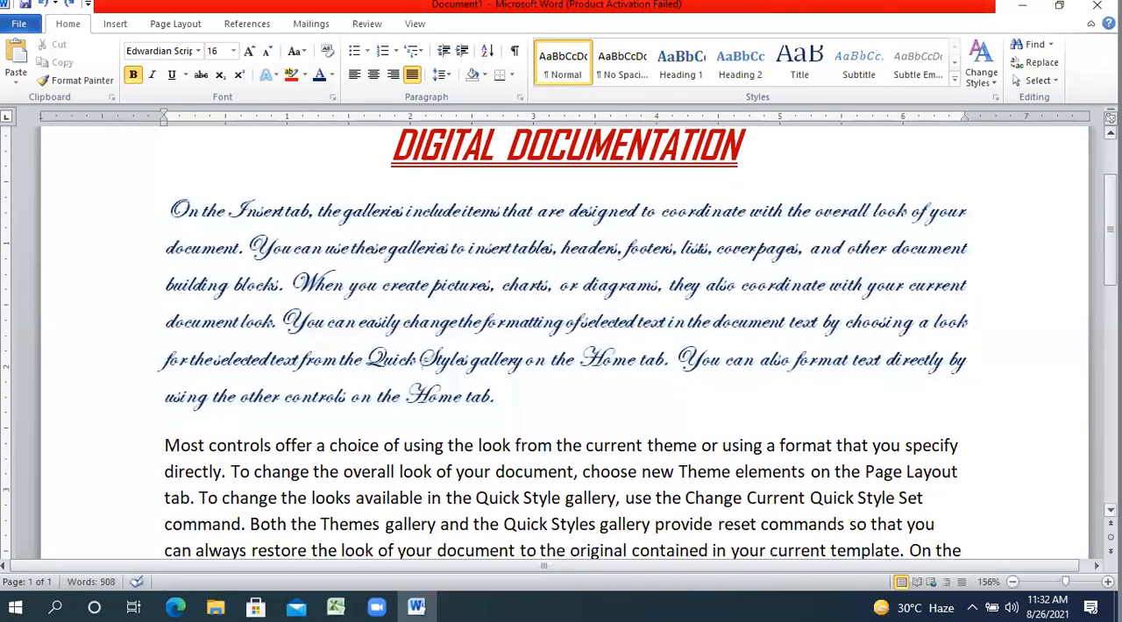
{"action": "scroll", "coordinate": [560, 341], "scroll_direction": "down", "scroll_amount": 1}
{"action": "scroll", "coordinate": [560, 342], "scroll_direction": "down", "scroll_amount": 2}
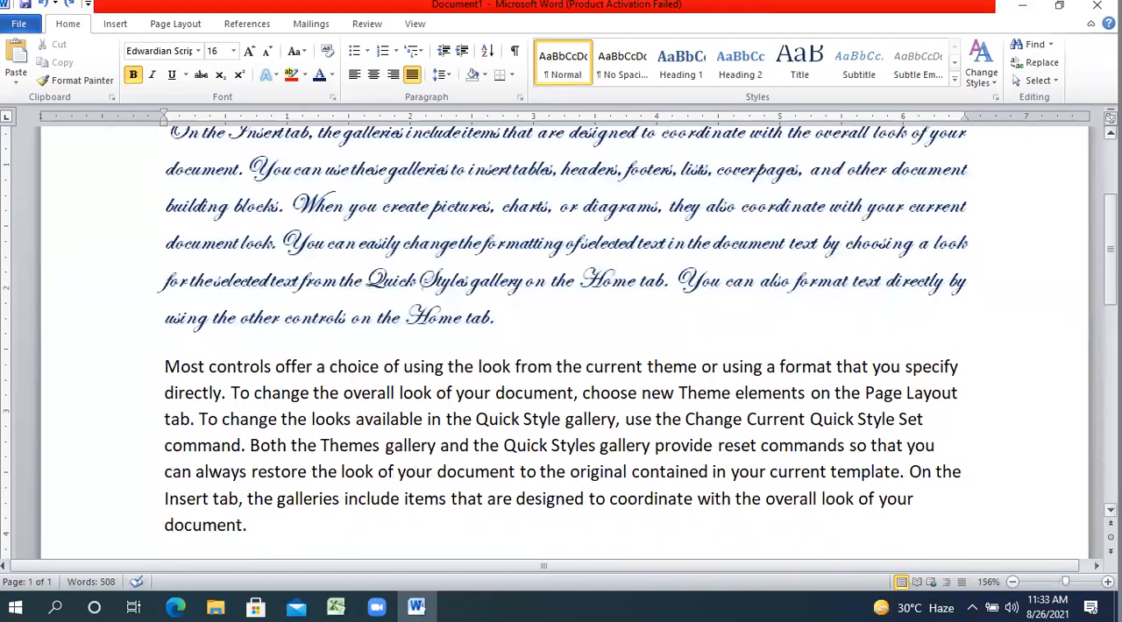
{"action": "scroll", "coordinate": [561, 341], "scroll_direction": "down", "scroll_amount": 5}
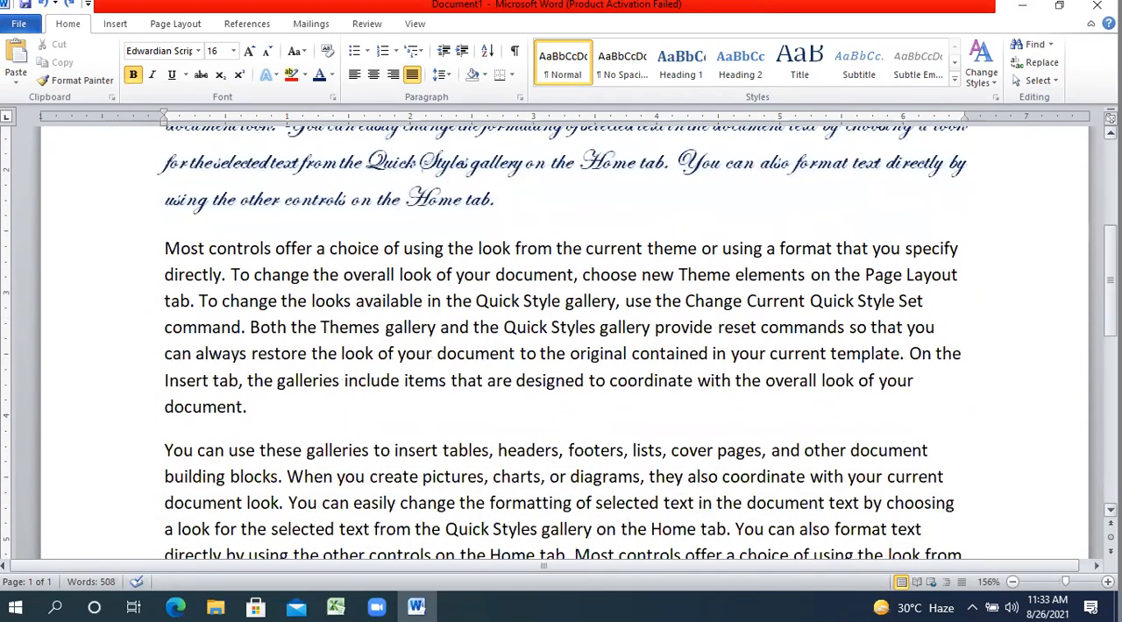
{"action": "scroll", "coordinate": [561, 342], "scroll_direction": "down", "scroll_amount": 1}
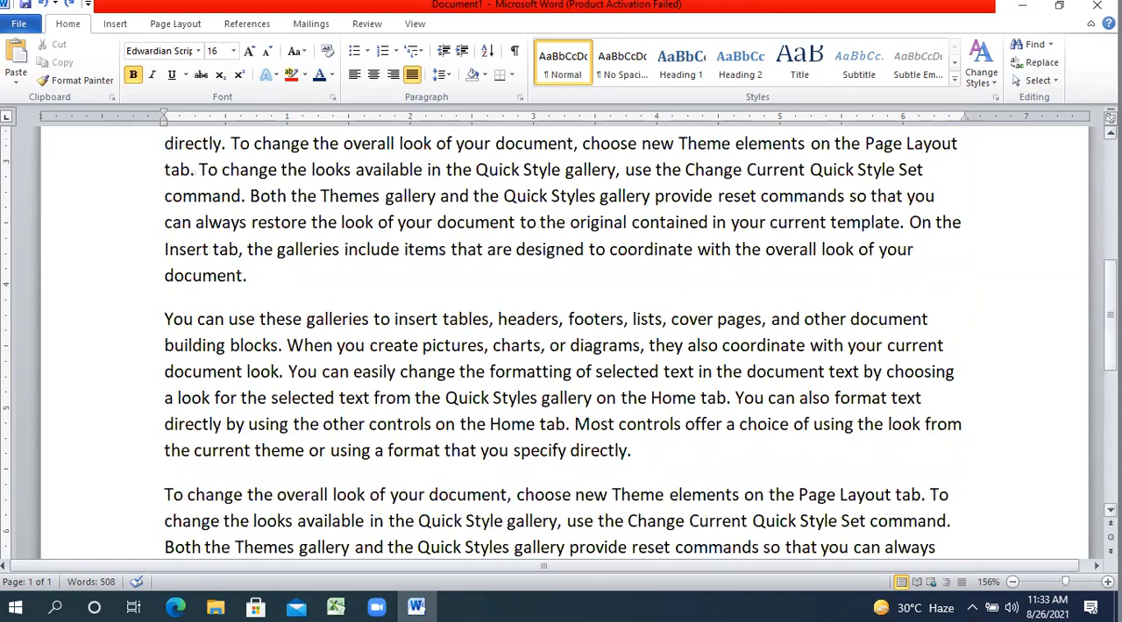
{"action": "scroll", "coordinate": [561, 342], "scroll_direction": "up", "scroll_amount": 8}
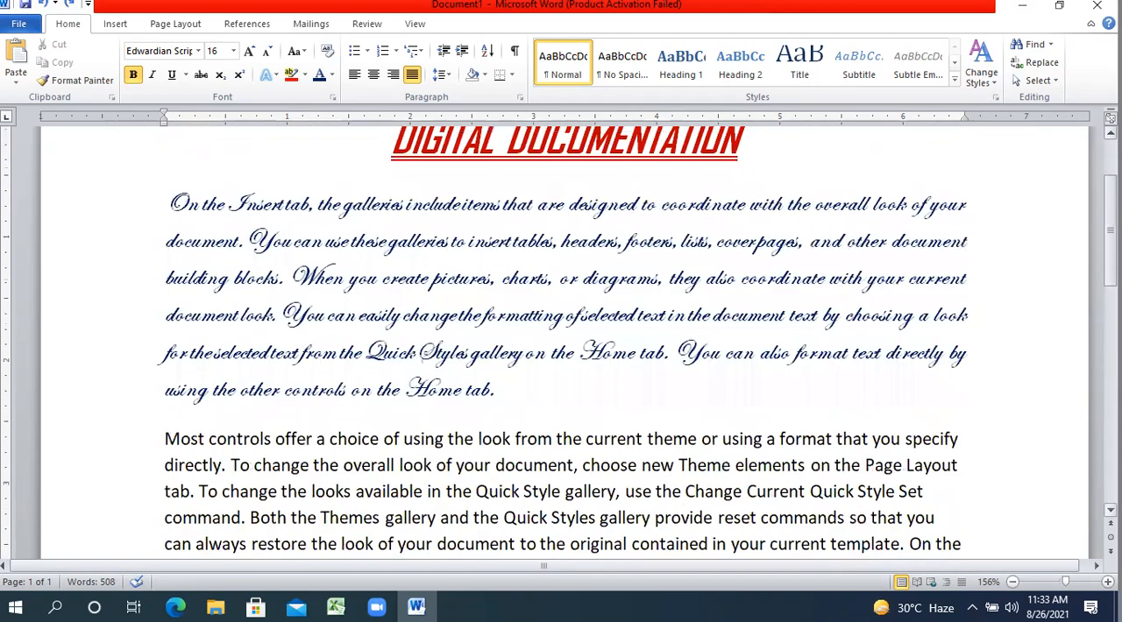
{"action": "scroll", "coordinate": [560, 341], "scroll_direction": "down", "scroll_amount": 6}
{"action": "scroll", "coordinate": [561, 342], "scroll_direction": "up", "scroll_amount": 7}
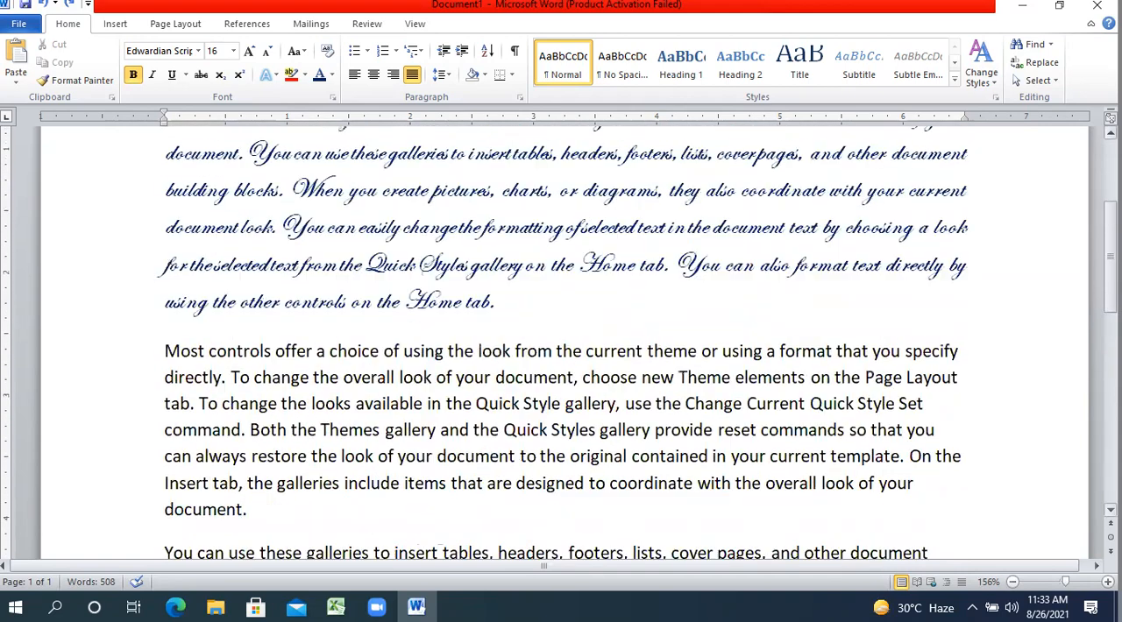
{"action": "scroll", "coordinate": [561, 342], "scroll_direction": "down", "scroll_amount": 3}
{"action": "scroll", "coordinate": [603, 238], "scroll_direction": "up", "scroll_amount": 3}
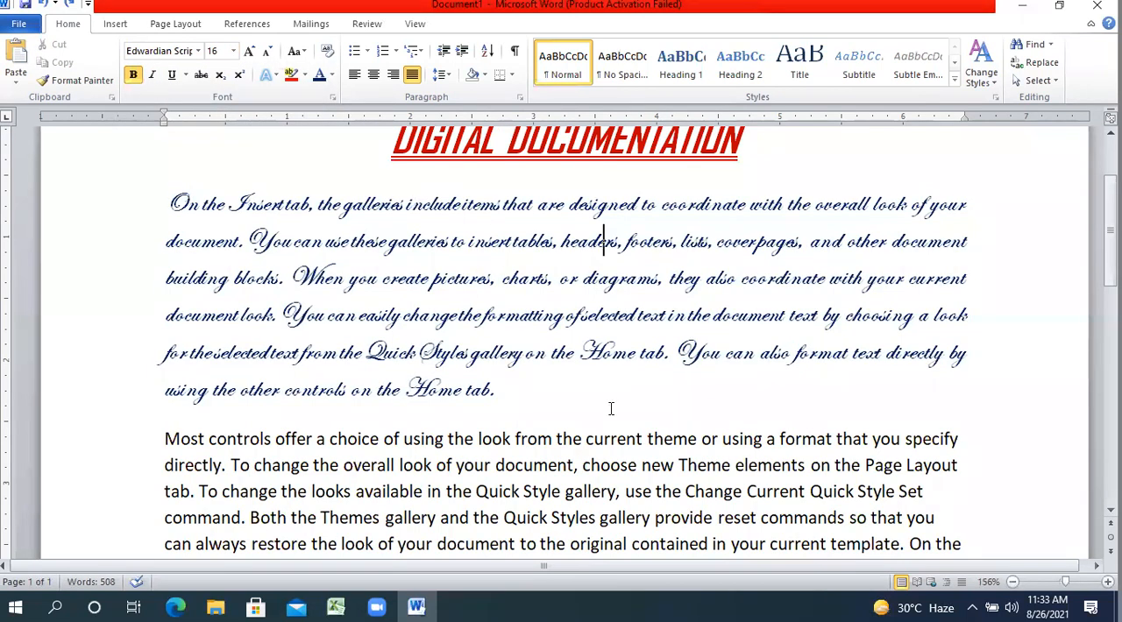
{"action": "scroll", "coordinate": [1084, 514], "scroll_direction": "down", "scroll_amount": 3}
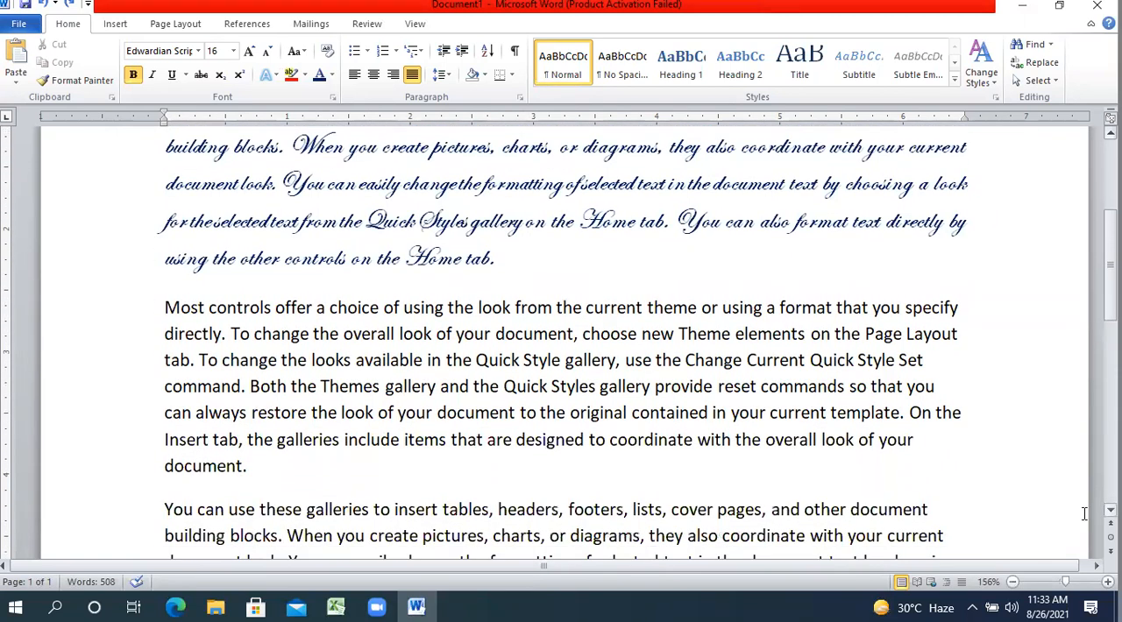
{"action": "left_click", "coordinate": [926, 512]}
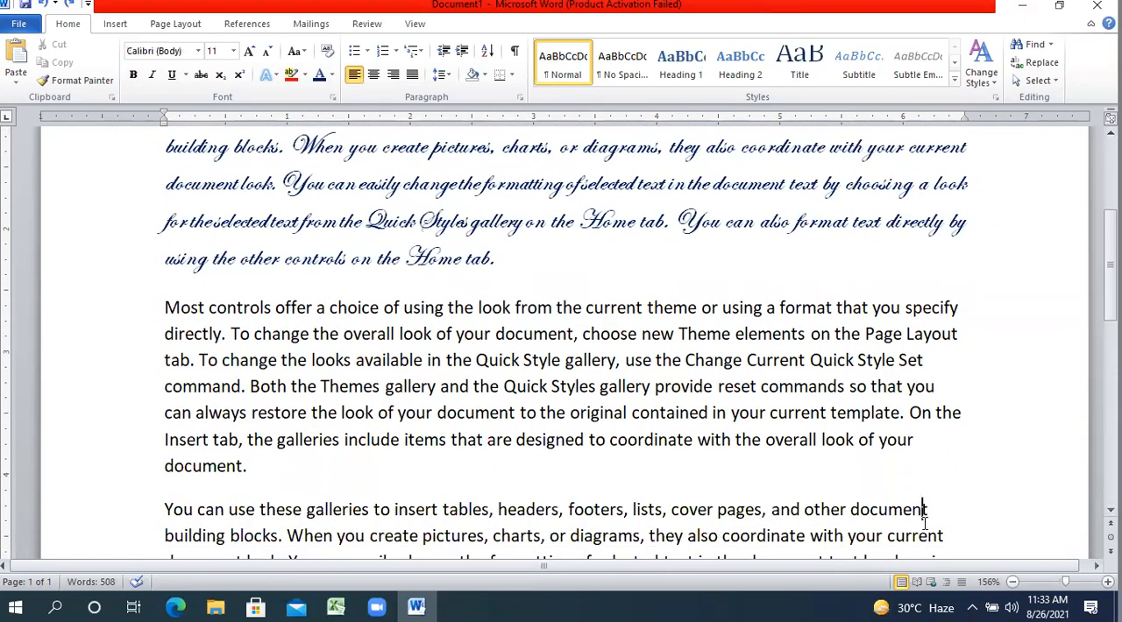
{"action": "left_click", "coordinate": [199, 56]}
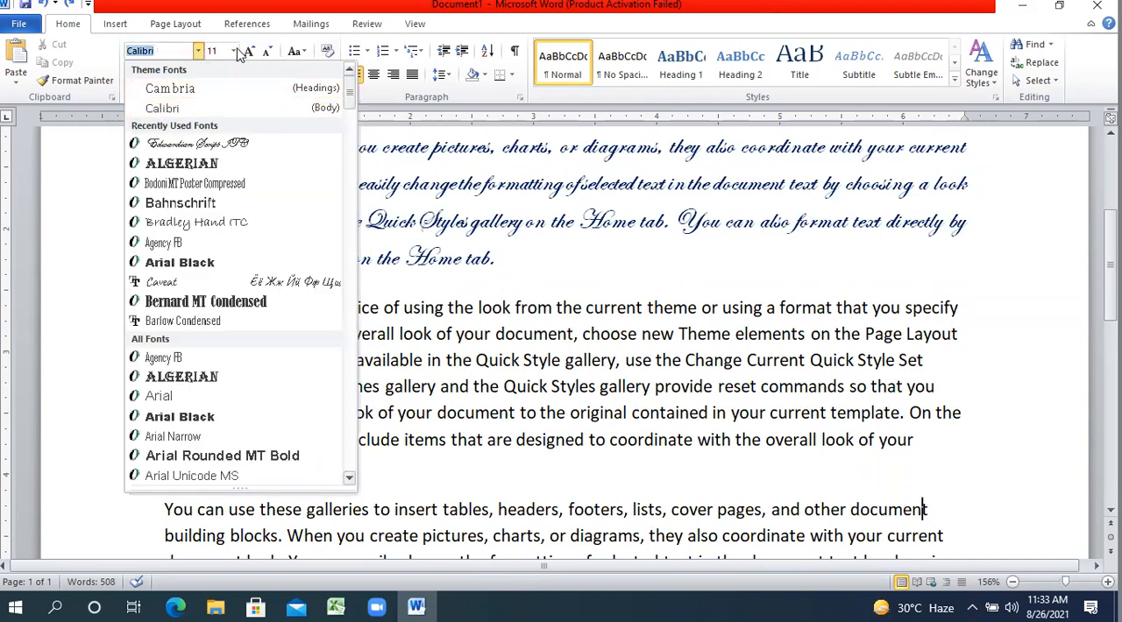
{"action": "left_click", "coordinate": [493, 236]}
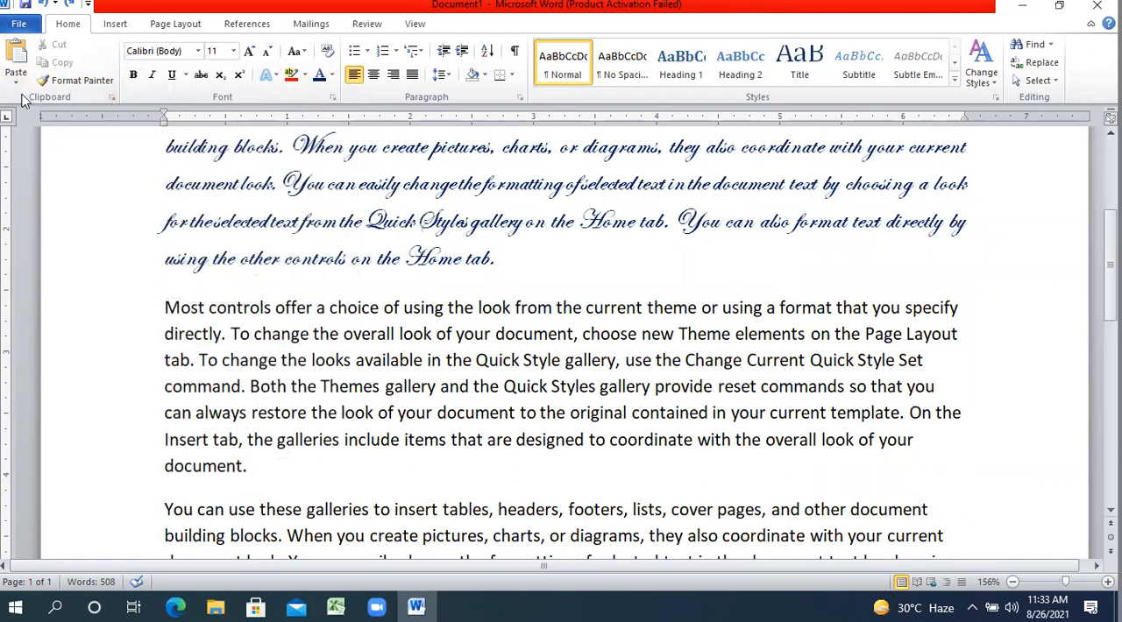
Copy the first body paragraph's formatting onto the third body paragraph, beginning "You can use these galleries", with Format Painter.
{"action": "left_click", "coordinate": [70, 80]}
{"action": "left_click", "coordinate": [88, 81]}
{"action": "left_click", "coordinate": [496, 259]}
{"action": "scroll", "coordinate": [496, 259], "scroll_direction": "up", "scroll_amount": 1}
{"action": "scroll", "coordinate": [649, 274], "scroll_direction": "up", "scroll_amount": 1}
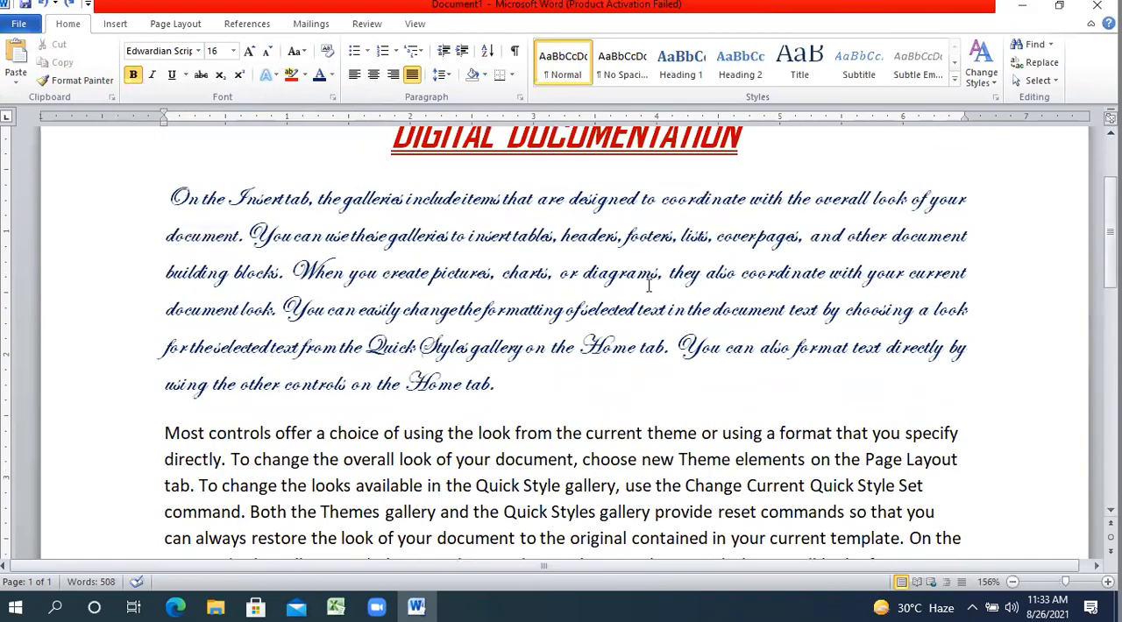
{"action": "left_click", "coordinate": [96, 83]}
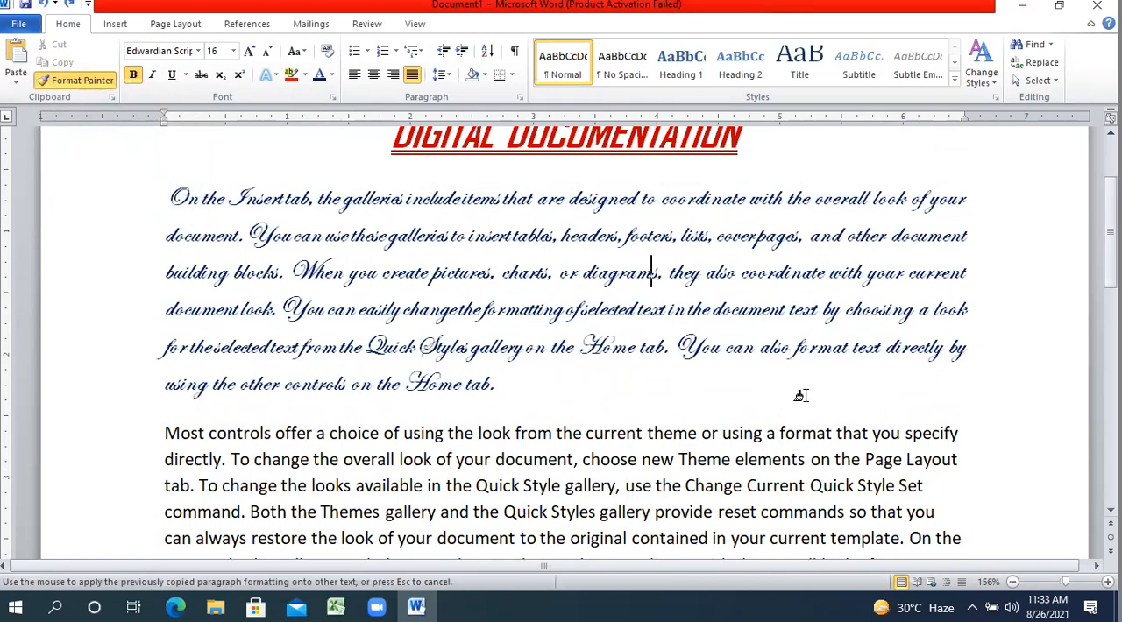
{"action": "scroll", "coordinate": [561, 342], "scroll_direction": "down", "scroll_amount": 3}
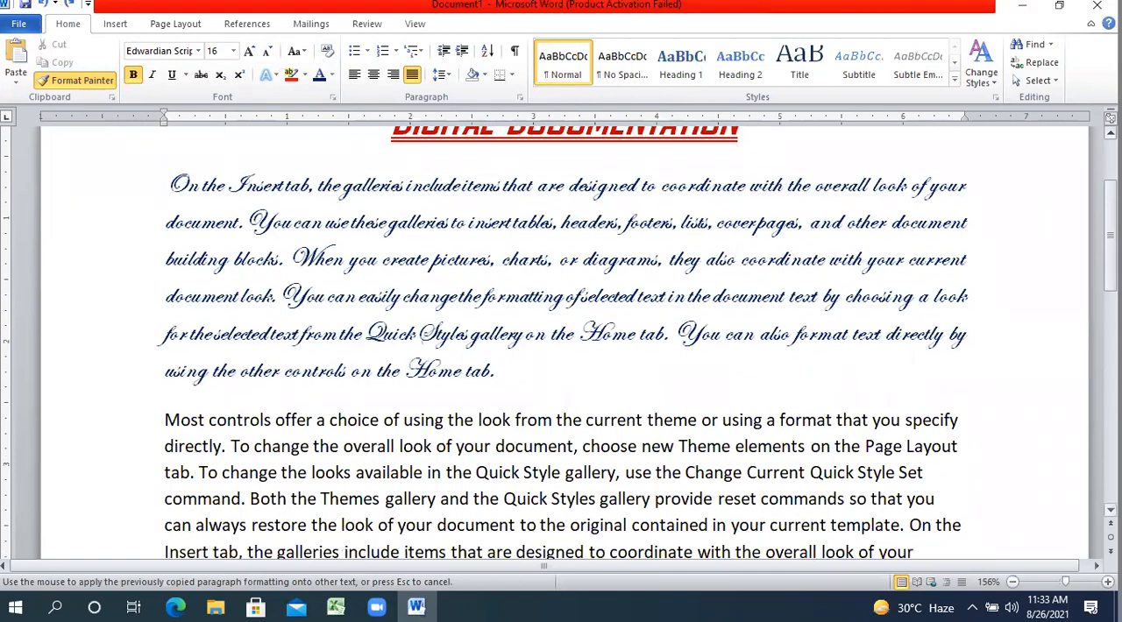
{"action": "scroll", "coordinate": [561, 341], "scroll_direction": "down", "scroll_amount": 7}
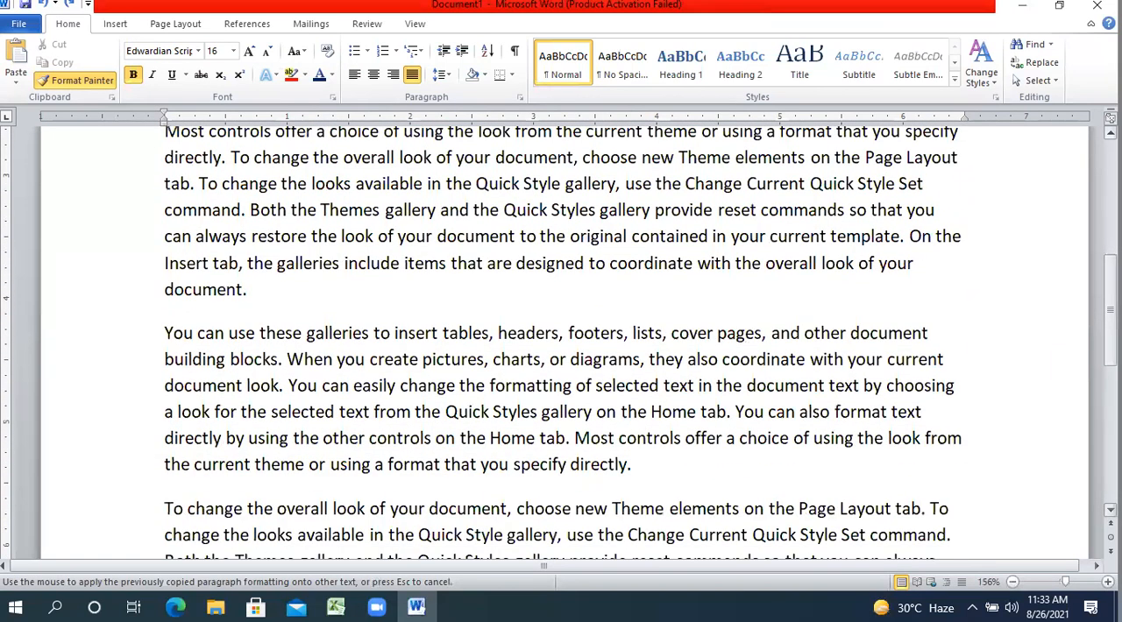
{"action": "scroll", "coordinate": [815, 427], "scroll_direction": "down", "scroll_amount": 2}
{"action": "mouse_move", "coordinate": [633, 417]}
{"action": "left_mouse_down"}
{"action": "mouse_move", "coordinate": [478, 370]}
{"action": "mouse_move", "coordinate": [230, 333]}
{"action": "mouse_move", "coordinate": [175, 280]}
{"action": "mouse_move", "coordinate": [188, 279]}
{"action": "left_mouse_up"}
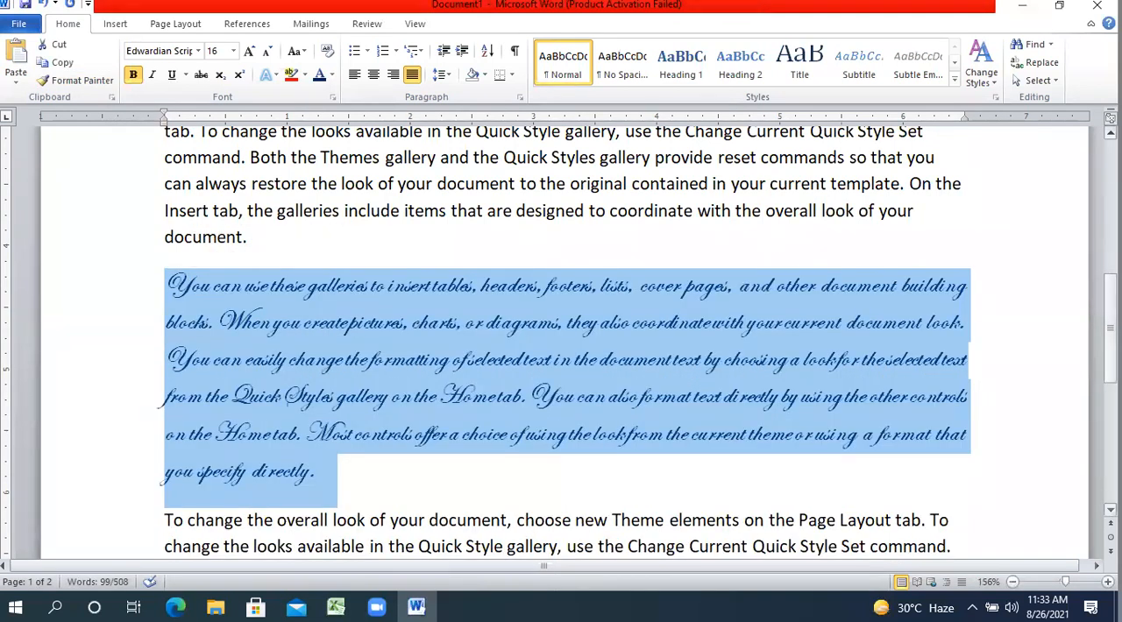
Copy the DIGITAL DOCUMENTATION heading's formatting with Format Painter onto the words "Most controls offer a choice of using the look from the current".
{"action": "left_click_drag", "start_coordinate": [1110, 303], "coordinate": [1110, 287]}
{"action": "mouse_move", "coordinate": [1111, 215]}
{"action": "left_mouse_down"}
{"action": "mouse_move", "coordinate": [1088, 241]}
{"action": "mouse_move", "coordinate": [1110, 187]}
{"action": "mouse_move", "coordinate": [1111, 215]}
{"action": "left_mouse_up"}
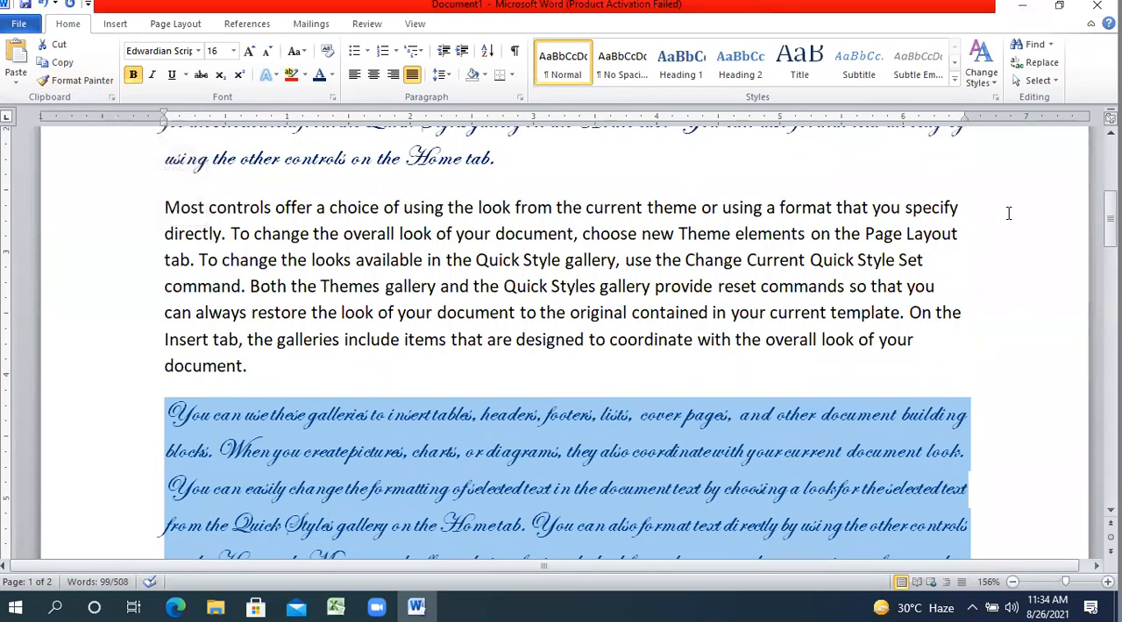
{"action": "scroll", "coordinate": [629, 242], "scroll_direction": "up", "scroll_amount": 5}
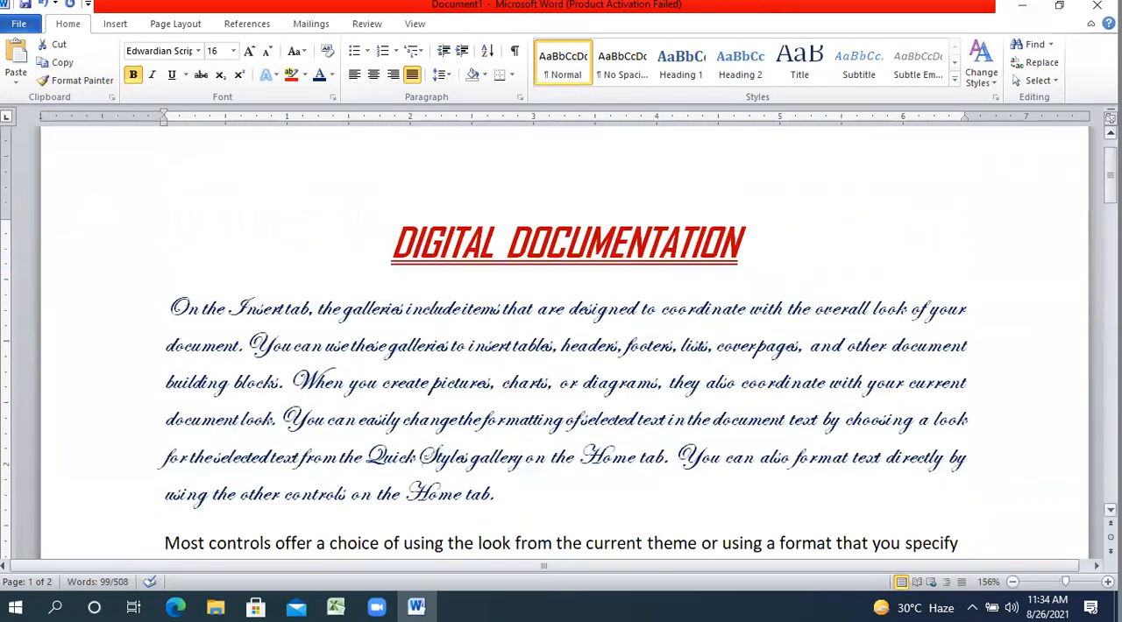
{"action": "left_click", "coordinate": [629, 242]}
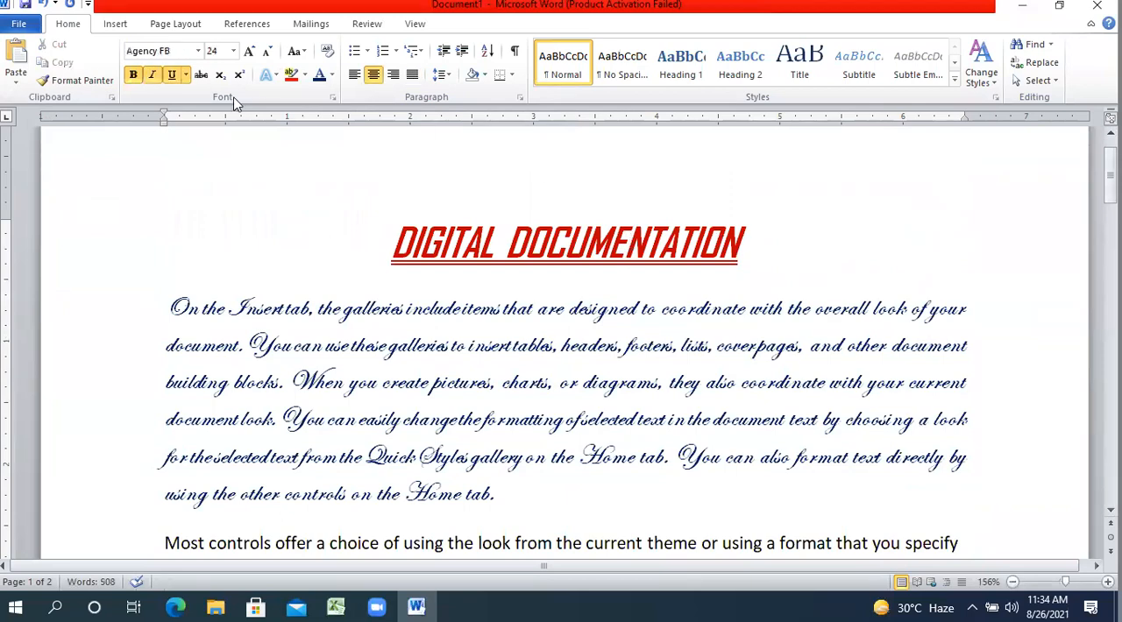
{"action": "left_click", "coordinate": [77, 82]}
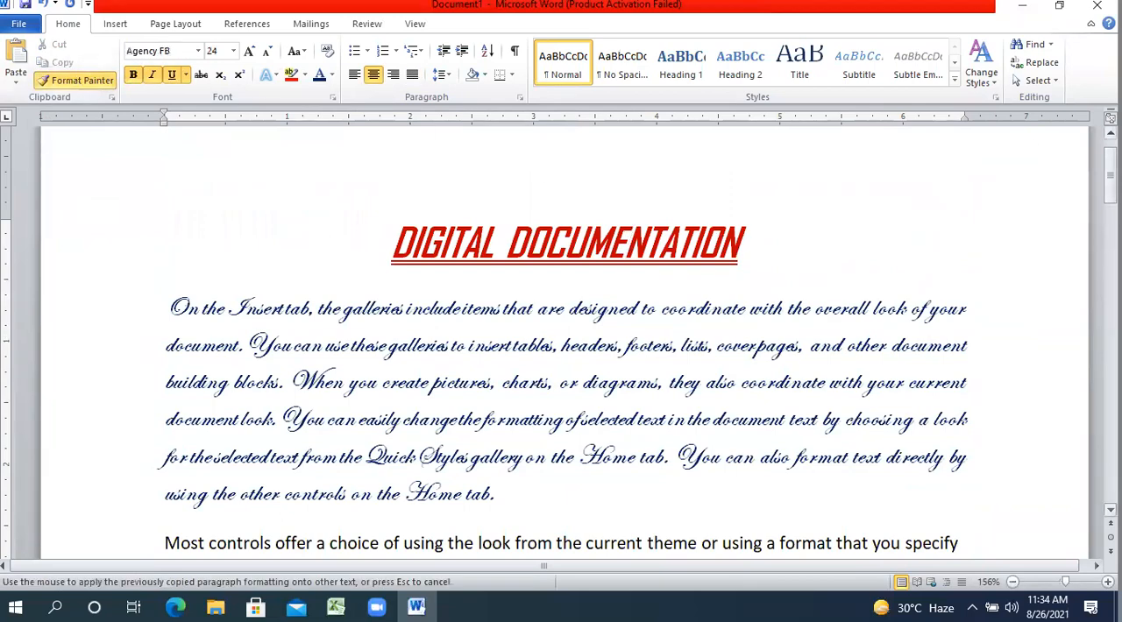
{"action": "left_click_drag", "start_coordinate": [1110, 171], "coordinate": [1110, 216]}
{"action": "mouse_move", "coordinate": [644, 212]}
{"action": "left_mouse_down"}
{"action": "mouse_move", "coordinate": [401, 201]}
{"action": "mouse_move", "coordinate": [180, 226]}
{"action": "left_mouse_up"}
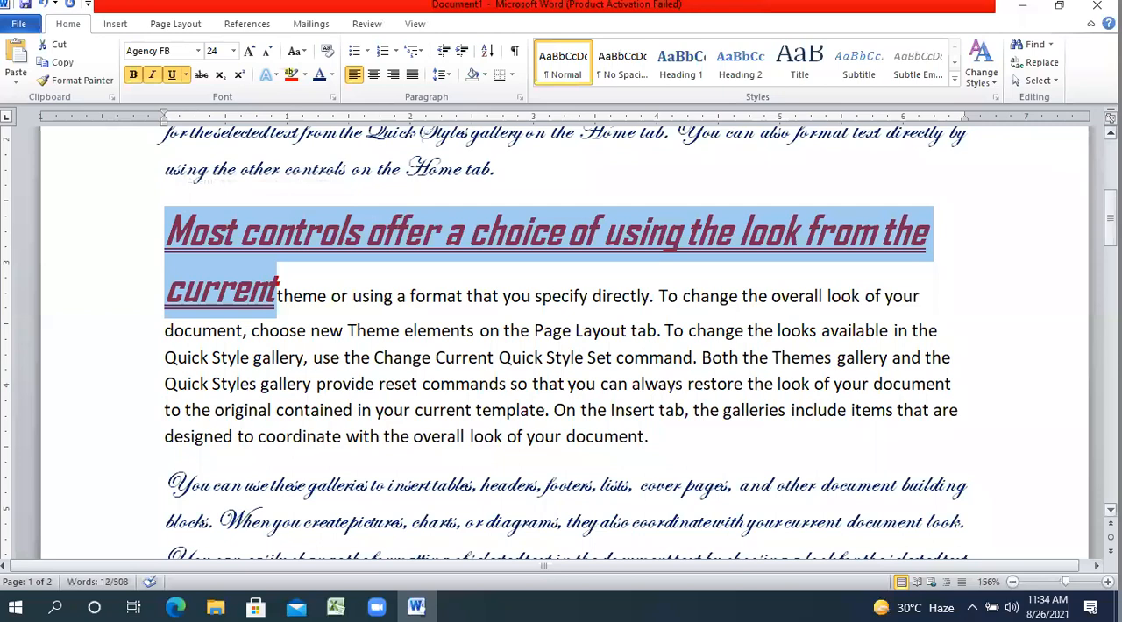
Compare the reformatted opening words of the second body paragraph with the heading, and undo the formatting copied onto them.
{"action": "scroll", "coordinate": [561, 337], "scroll_direction": "up", "scroll_amount": 5}
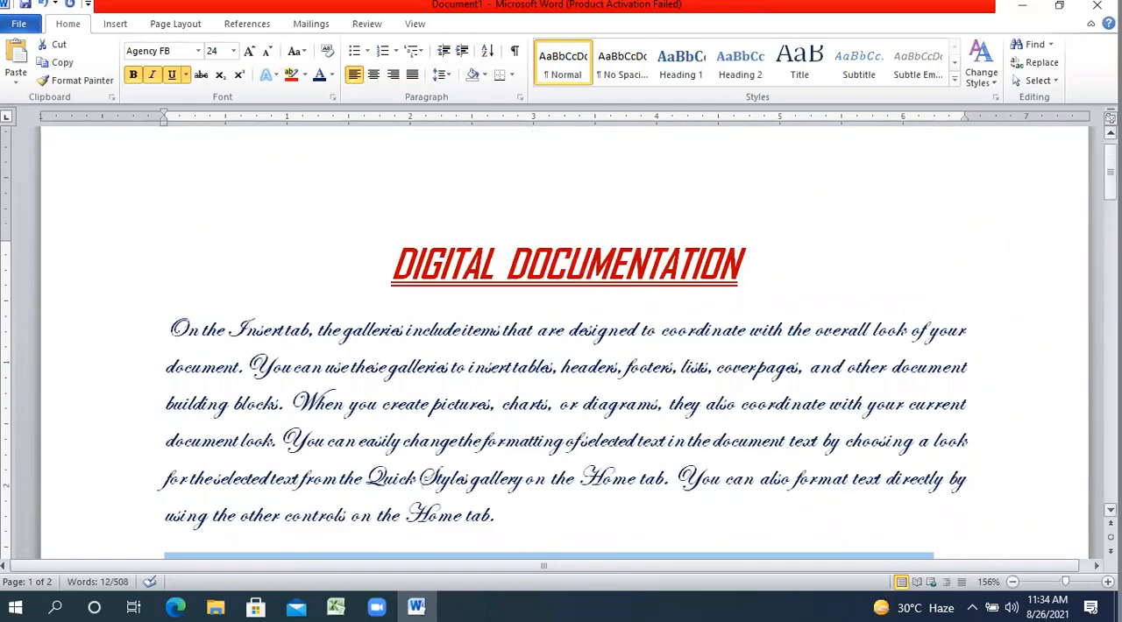
{"action": "scroll", "coordinate": [561, 340], "scroll_direction": "down", "scroll_amount": 3}
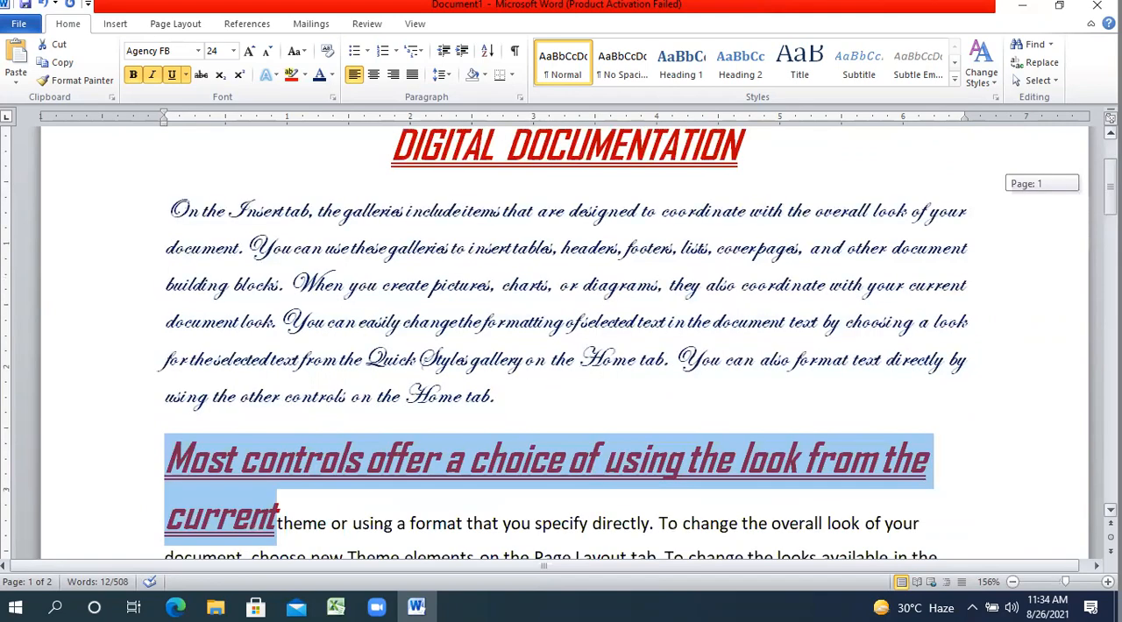
{"action": "mouse_move", "coordinate": [1110, 198]}
{"action": "left_mouse_down"}
{"action": "mouse_move", "coordinate": [1111, 218]}
{"action": "mouse_move", "coordinate": [1110, 185]}
{"action": "left_mouse_up"}
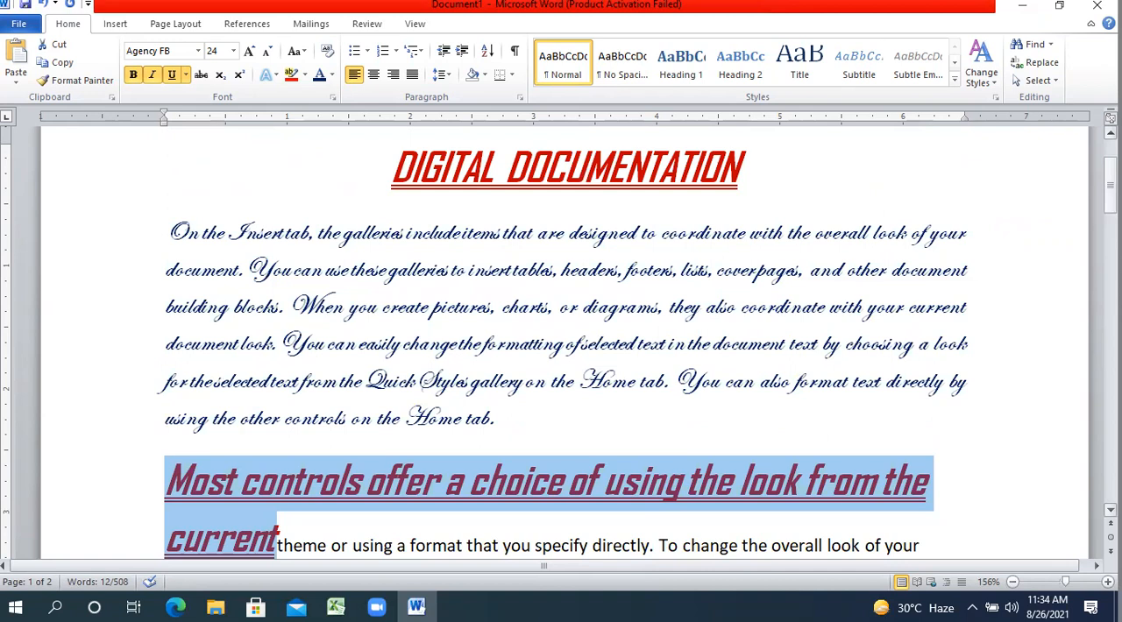
{"action": "key", "text": "ctrl+z"}
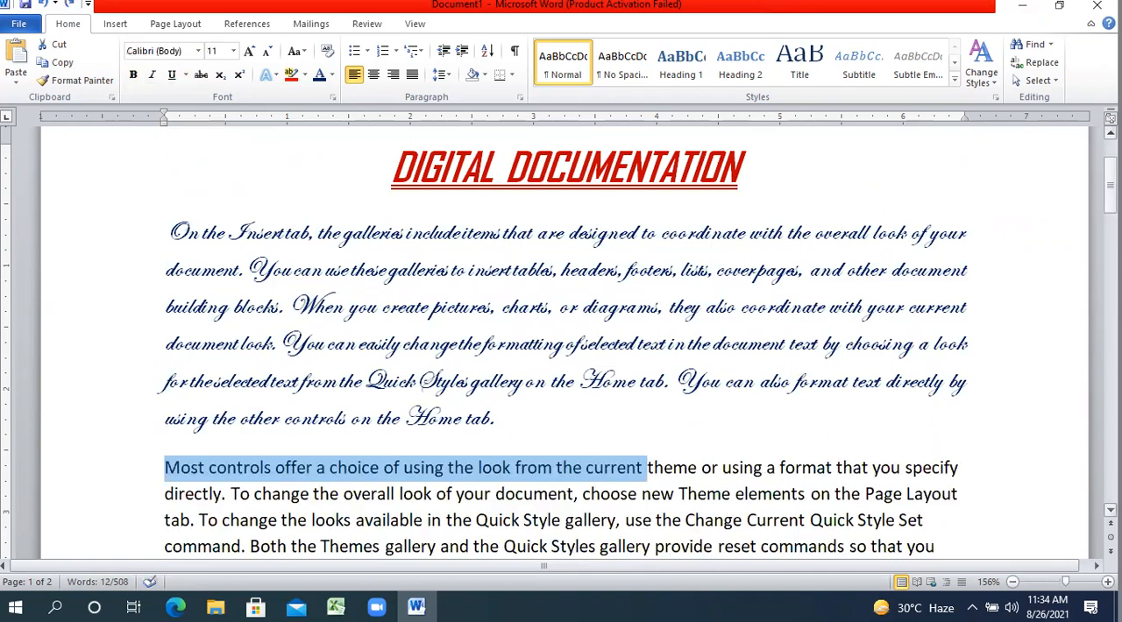
{"action": "left_click", "coordinate": [167, 230]}
{"action": "left_click_drag", "start_coordinate": [166, 230], "coordinate": [526, 454]}
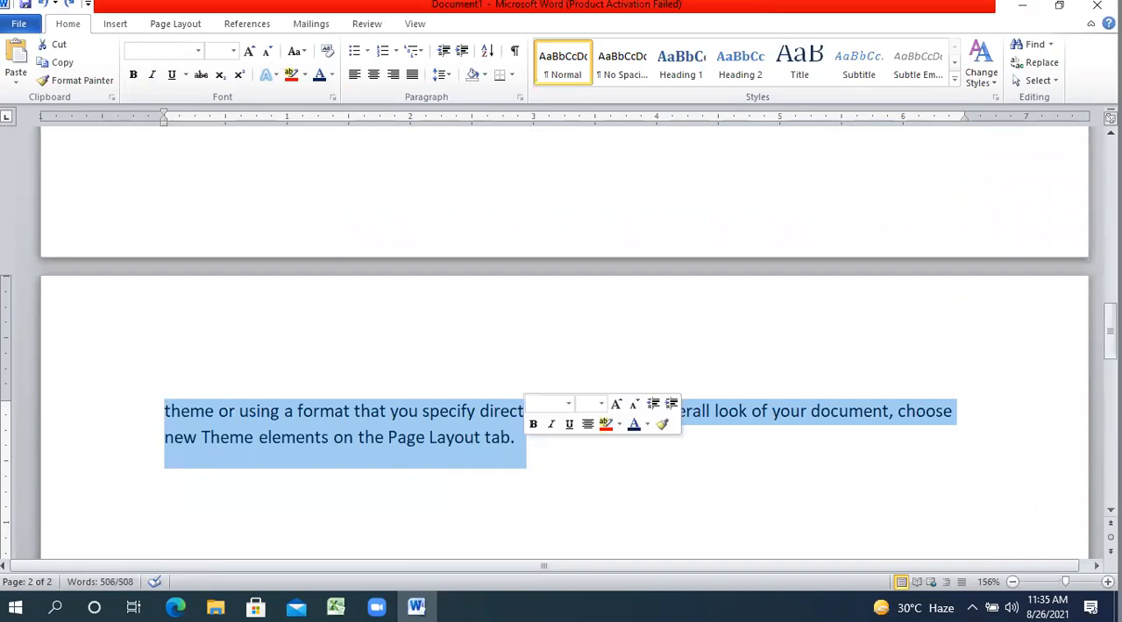
{"action": "left_click_drag", "start_coordinate": [1110, 333], "coordinate": [1110, 202]}
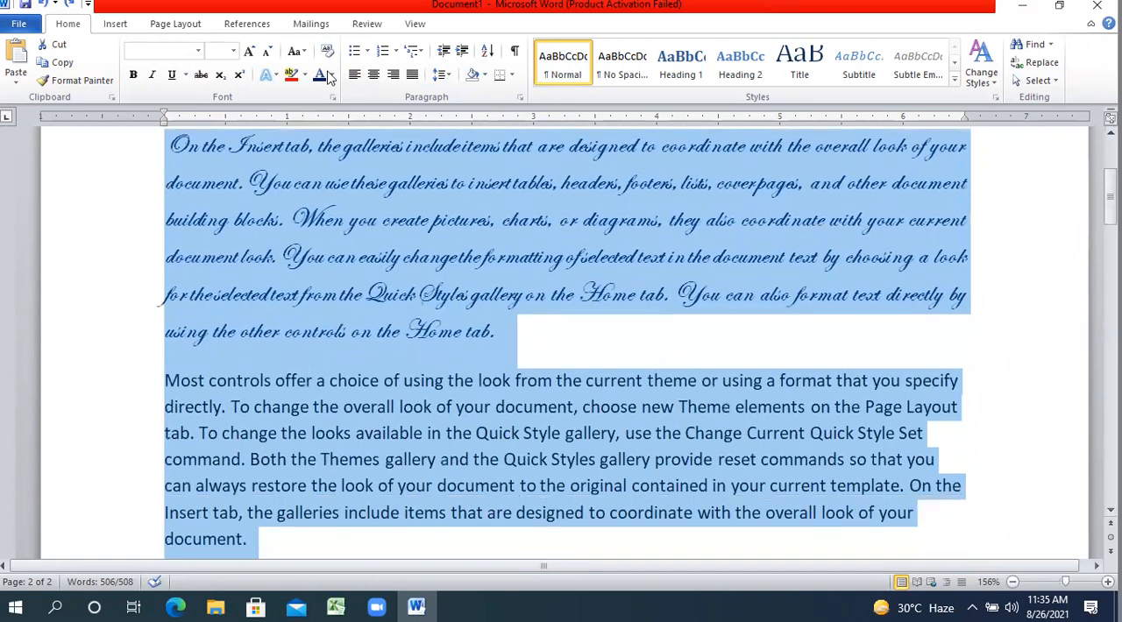
{"action": "left_click", "coordinate": [312, 153]}
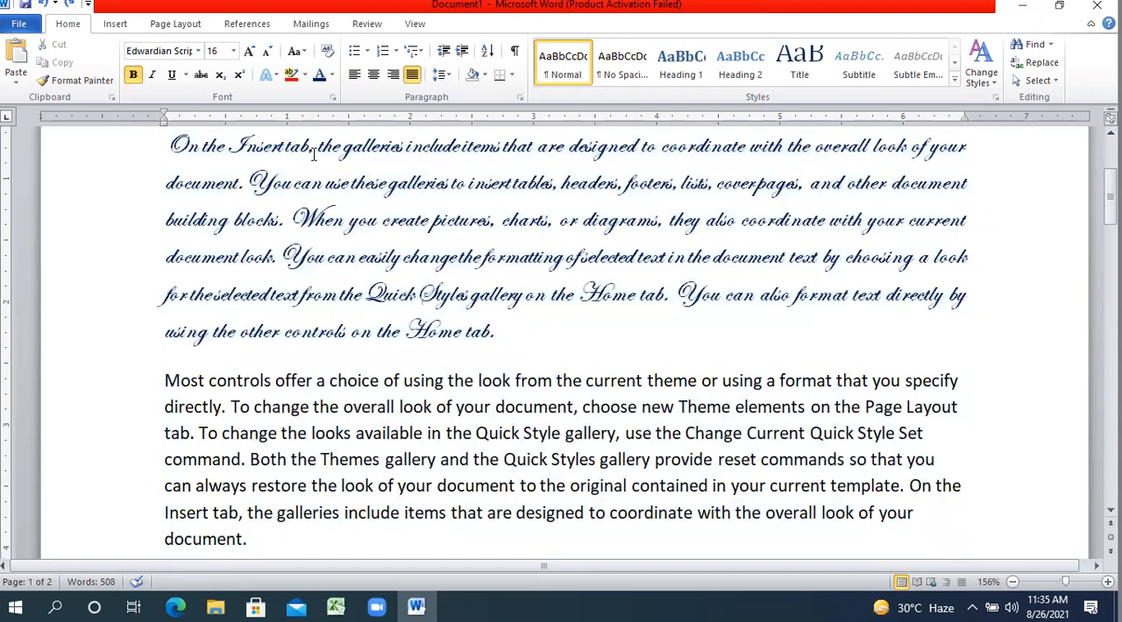
Review the formatted and plain paragraphs through both pages of the document, and return to the heading.
{"action": "left_click", "coordinate": [1111, 510]}
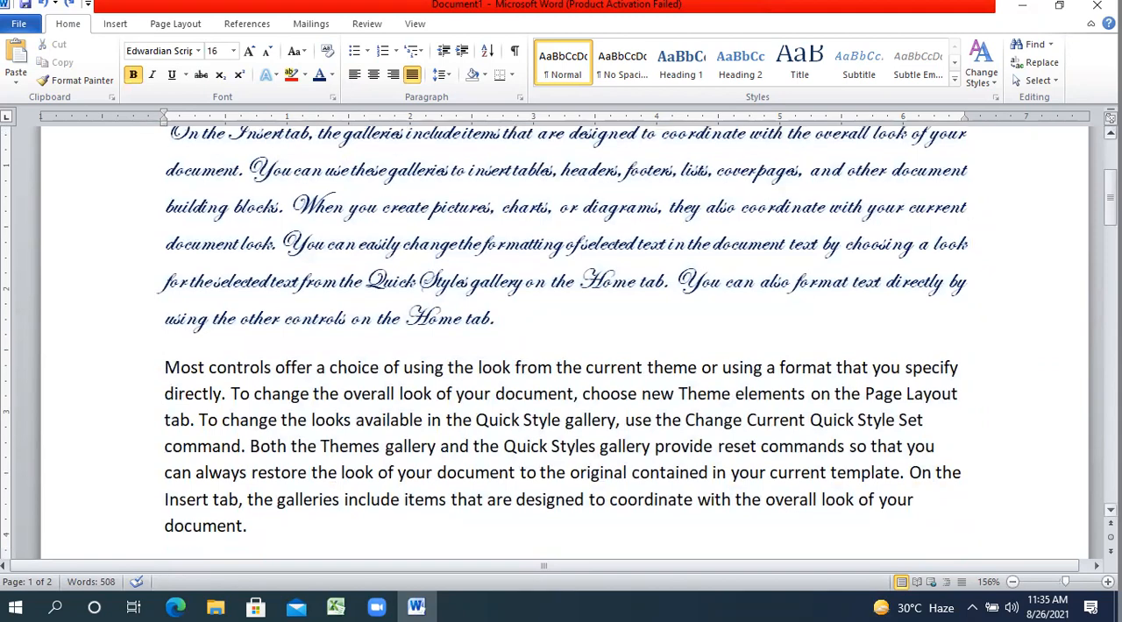
{"action": "scroll", "coordinate": [564, 342], "scroll_direction": "down", "scroll_amount": 1}
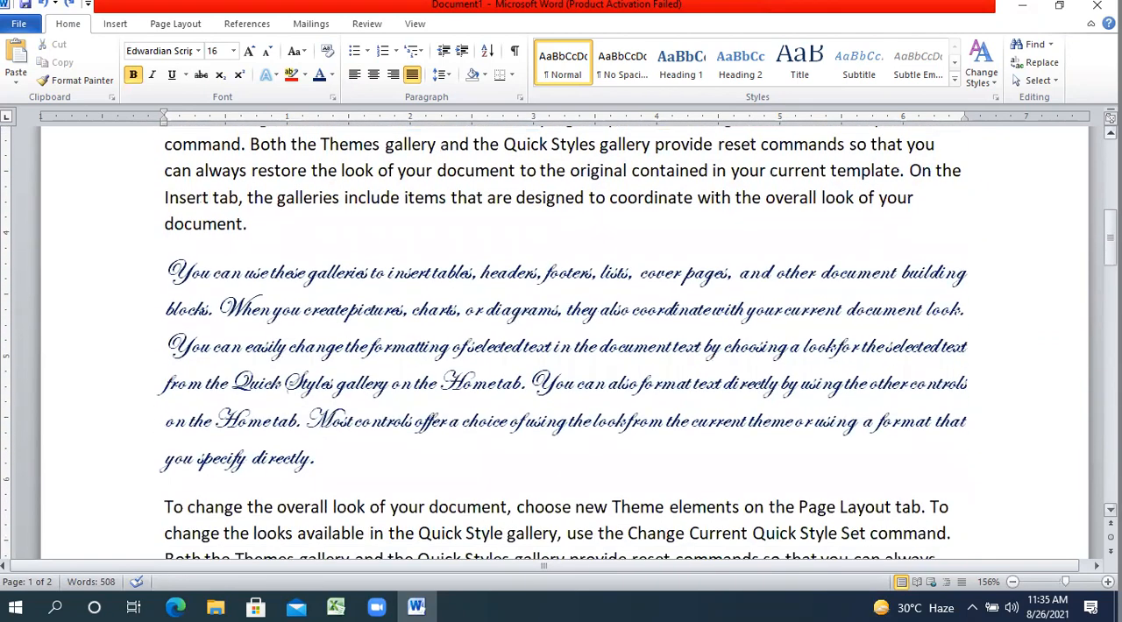
{"action": "scroll", "coordinate": [564, 341], "scroll_direction": "down", "scroll_amount": 3}
{"action": "scroll", "coordinate": [561, 341], "scroll_direction": "down", "scroll_amount": 10}
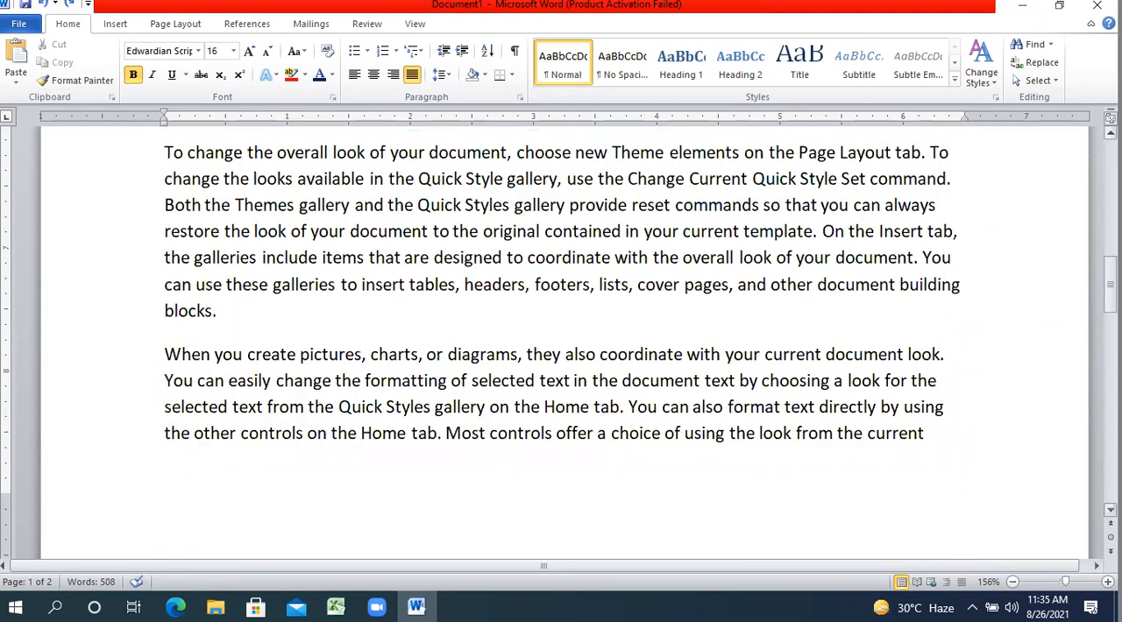
{"action": "scroll", "coordinate": [561, 341], "scroll_direction": "down", "scroll_amount": 1}
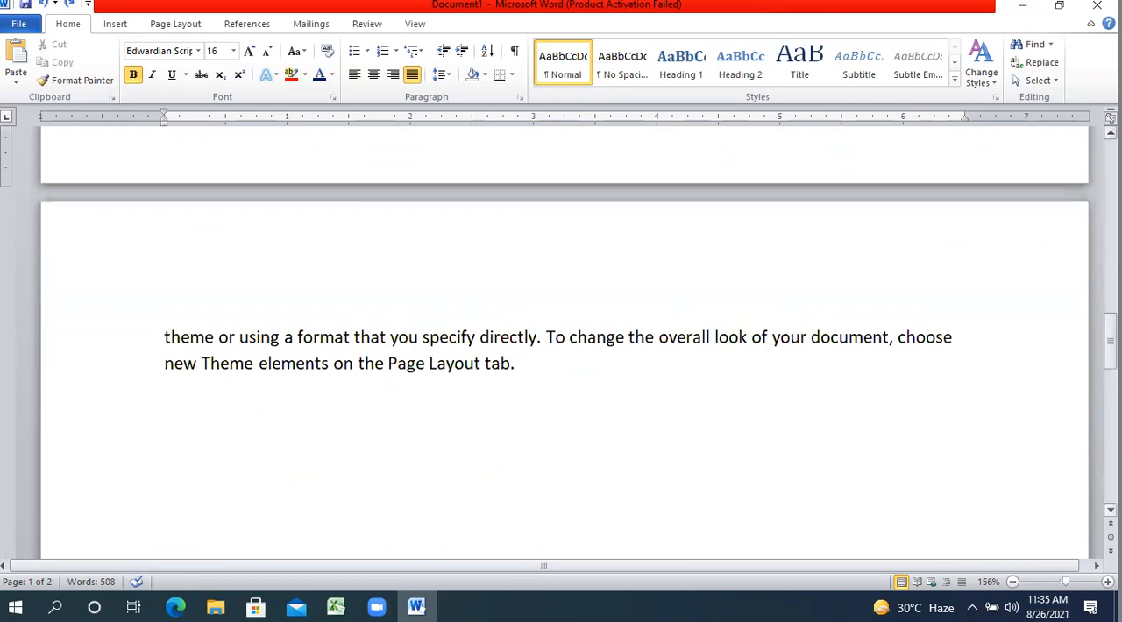
{"action": "scroll", "coordinate": [801, 363], "scroll_direction": "down", "scroll_amount": 2}
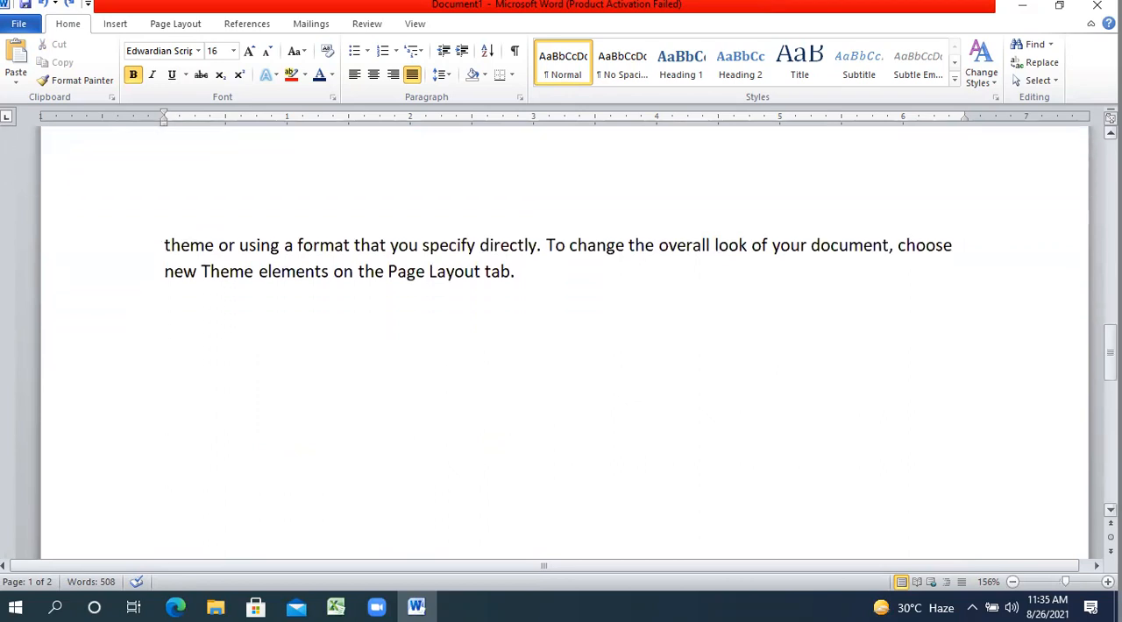
{"action": "left_click", "coordinate": [382, 410]}
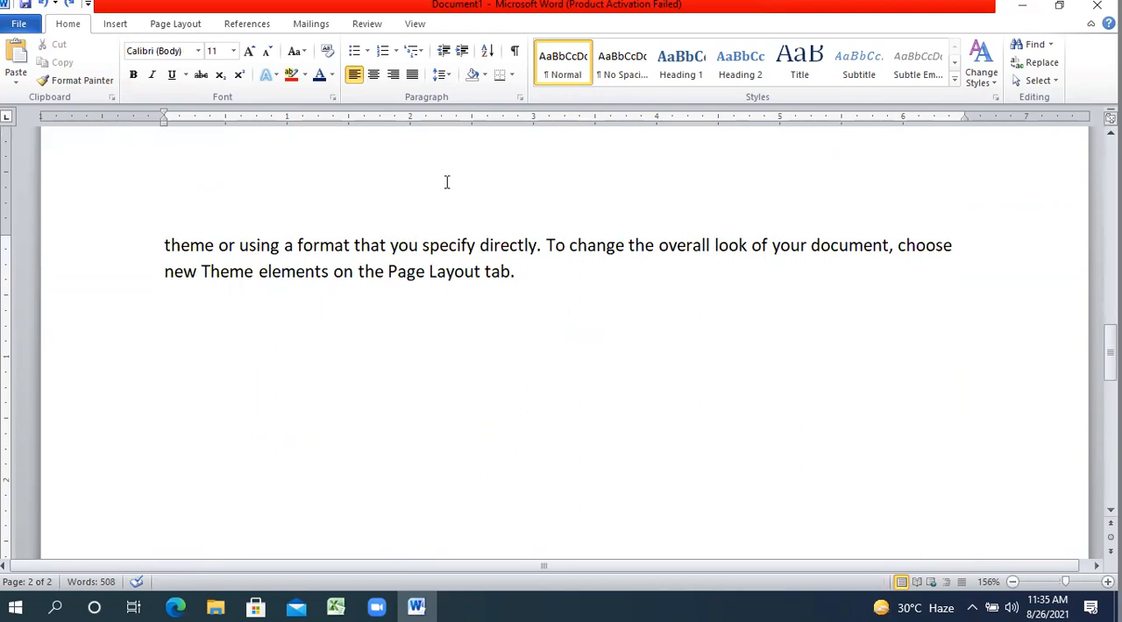
{"action": "left_click", "coordinate": [409, 244]}
{"action": "left_click_drag", "start_coordinate": [1109, 350], "coordinate": [1110, 180]}
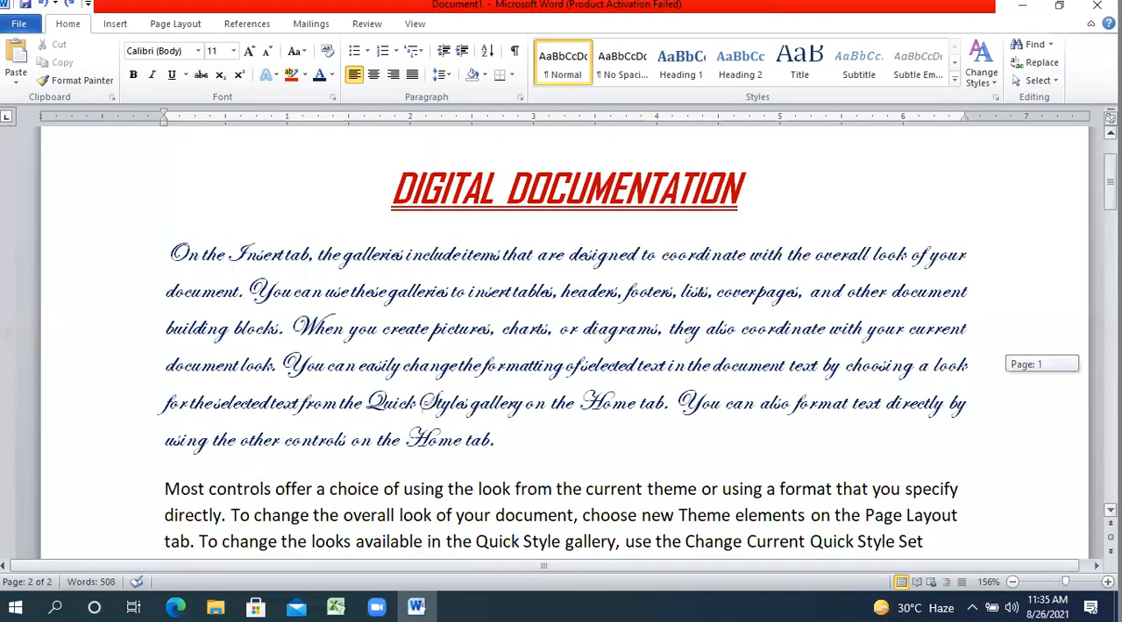
{"action": "left_click", "coordinate": [1110, 182]}
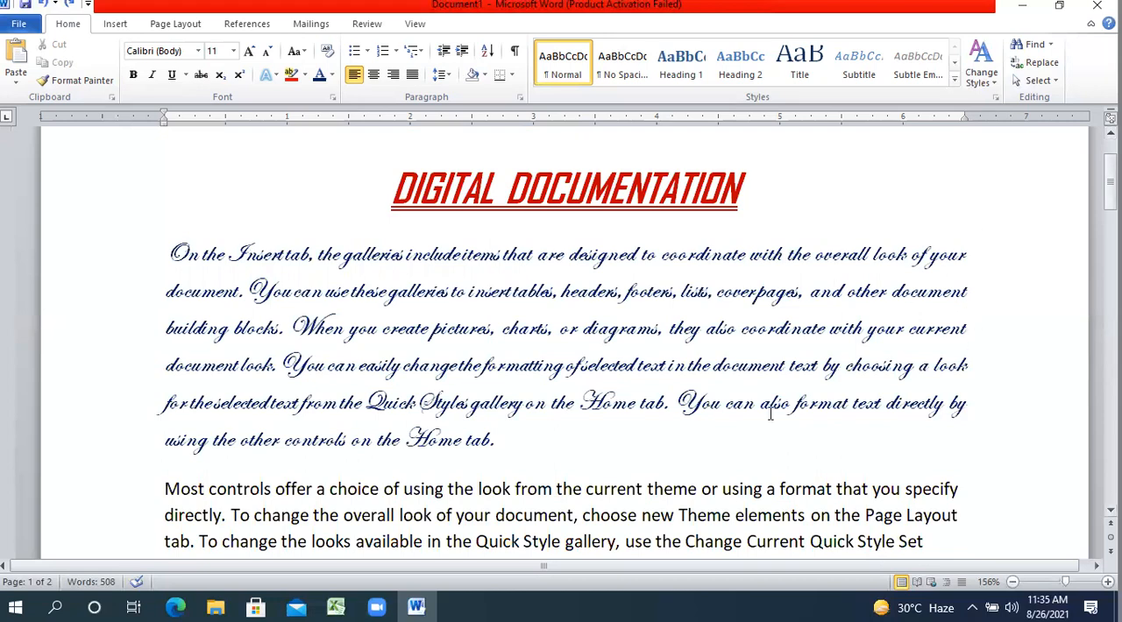
Add a new line reading "COMMANDS OF HOME TAB" below the third body paragraph, which ends with "you specify directly".
{"action": "left_click_drag", "start_coordinate": [1110, 182], "coordinate": [1110, 248]}
{"action": "scroll", "coordinate": [591, 372], "scroll_direction": "down", "scroll_amount": 1}
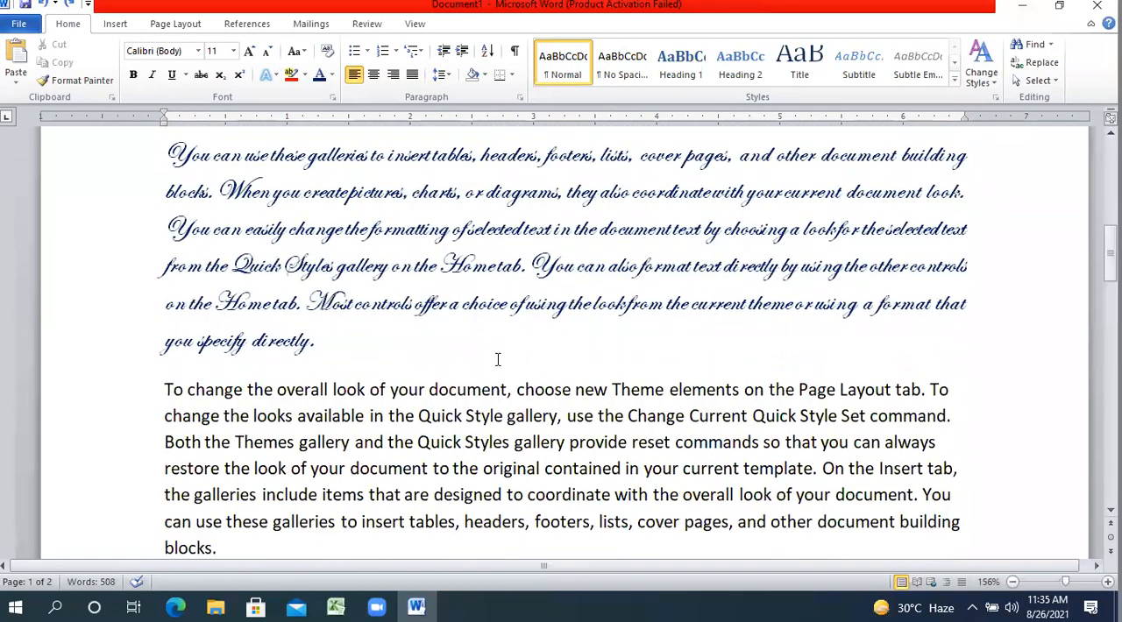
{"action": "left_click", "coordinate": [498, 359]}
{"action": "key", "text": "Return"}
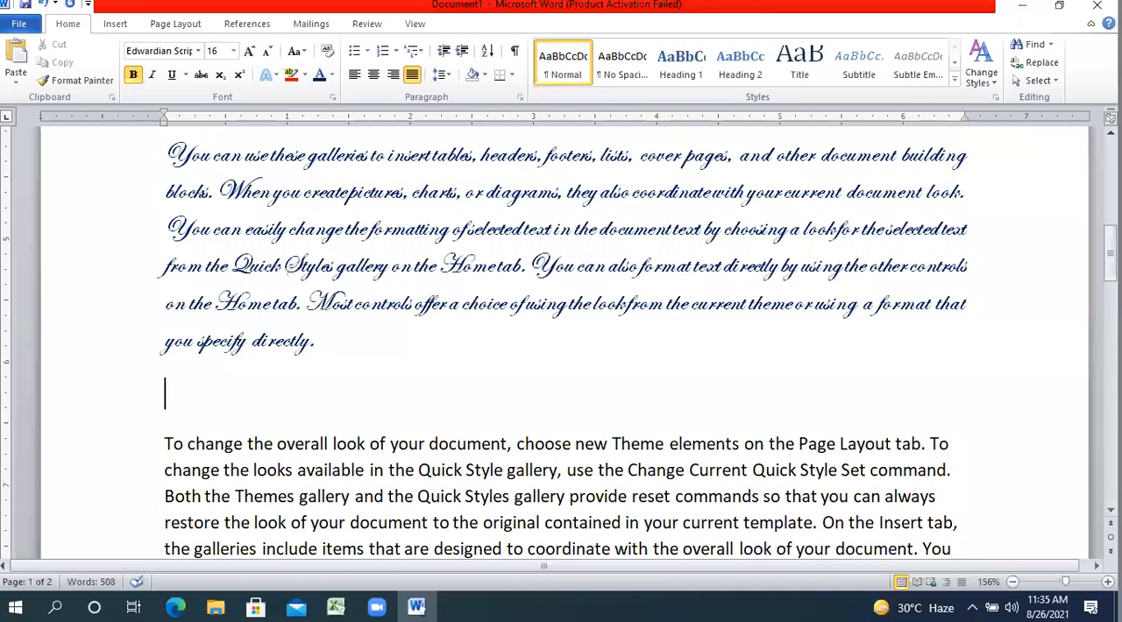
{"action": "type", "text": "COMM"}
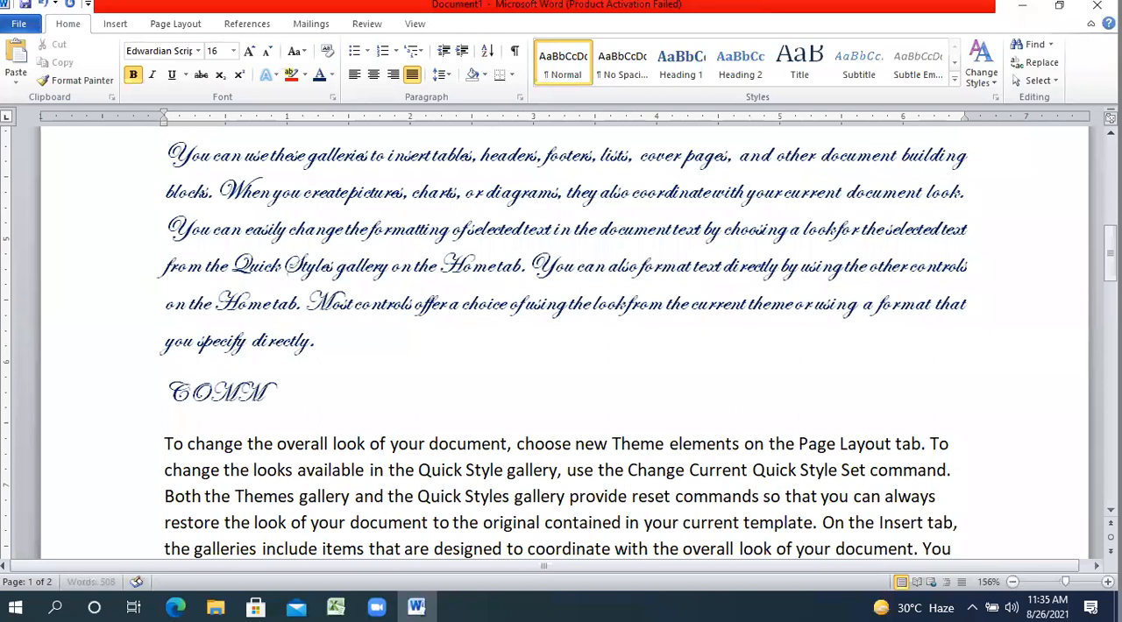
{"action": "type", "text": "ANDS OF HOME TAB"}
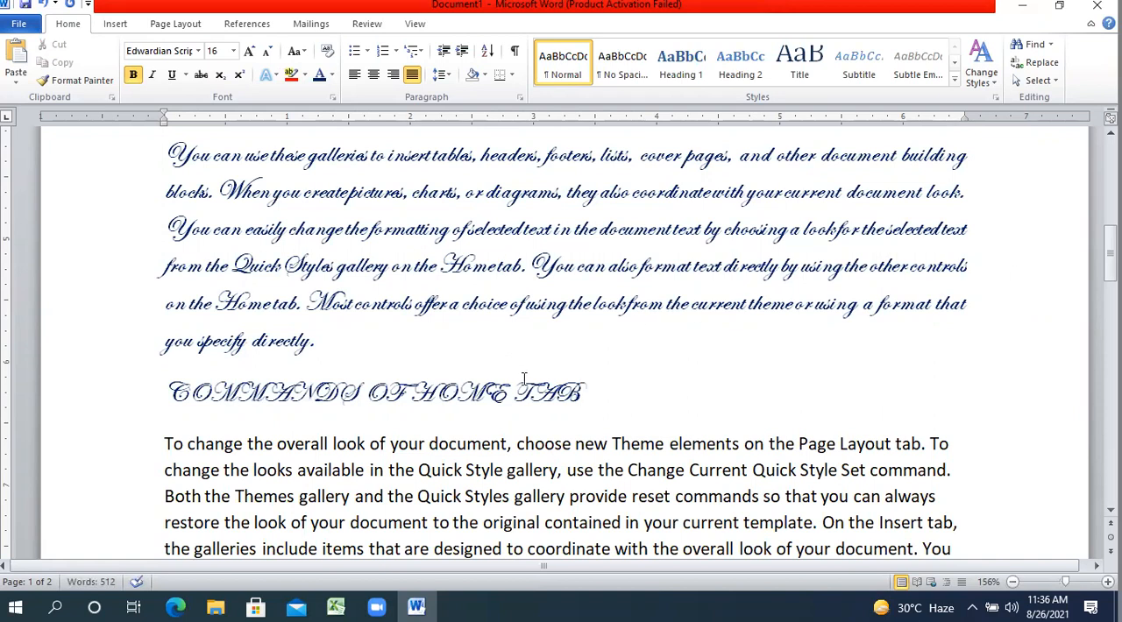
Copy the DIGITAL DOCUMENTATION heading's formatting with Format Painter onto the COMMANDS OF HOME TAB line below the third body paragraph.
{"action": "left_click", "coordinate": [511, 265]}
{"action": "left_click_drag", "start_coordinate": [1110, 251], "coordinate": [1110, 162]}
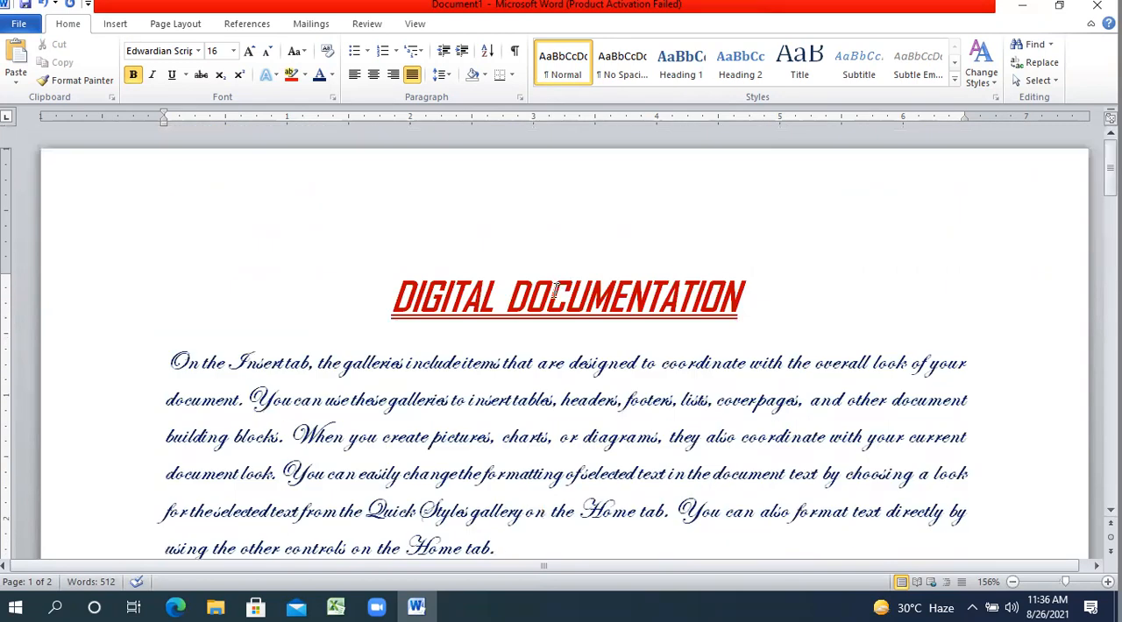
{"action": "left_click", "coordinate": [554, 298]}
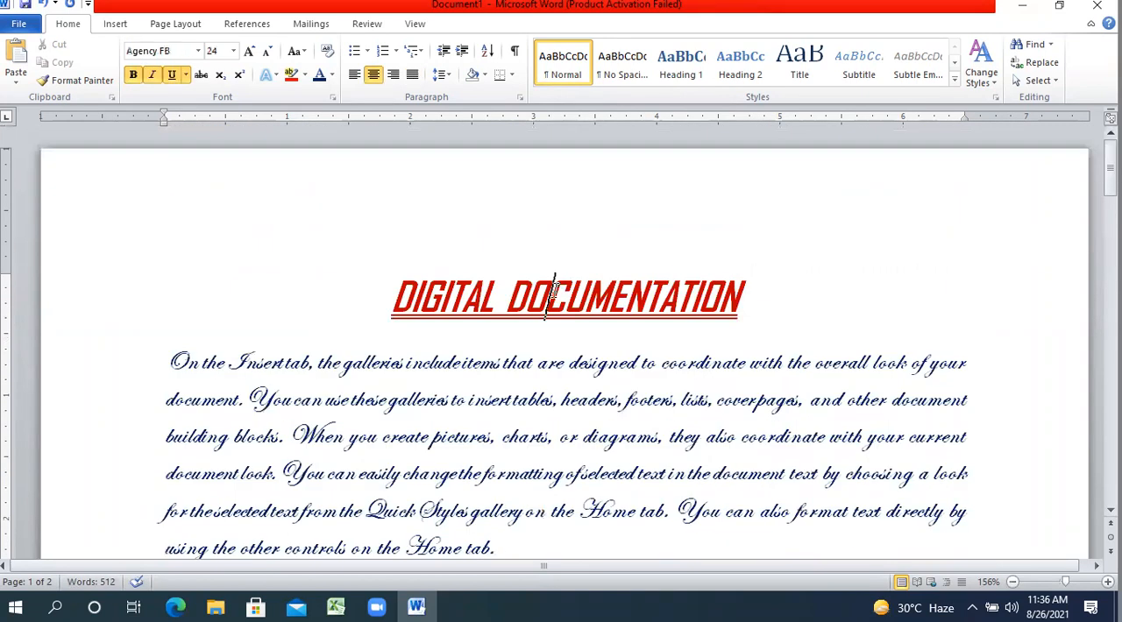
{"action": "left_click", "coordinate": [95, 81]}
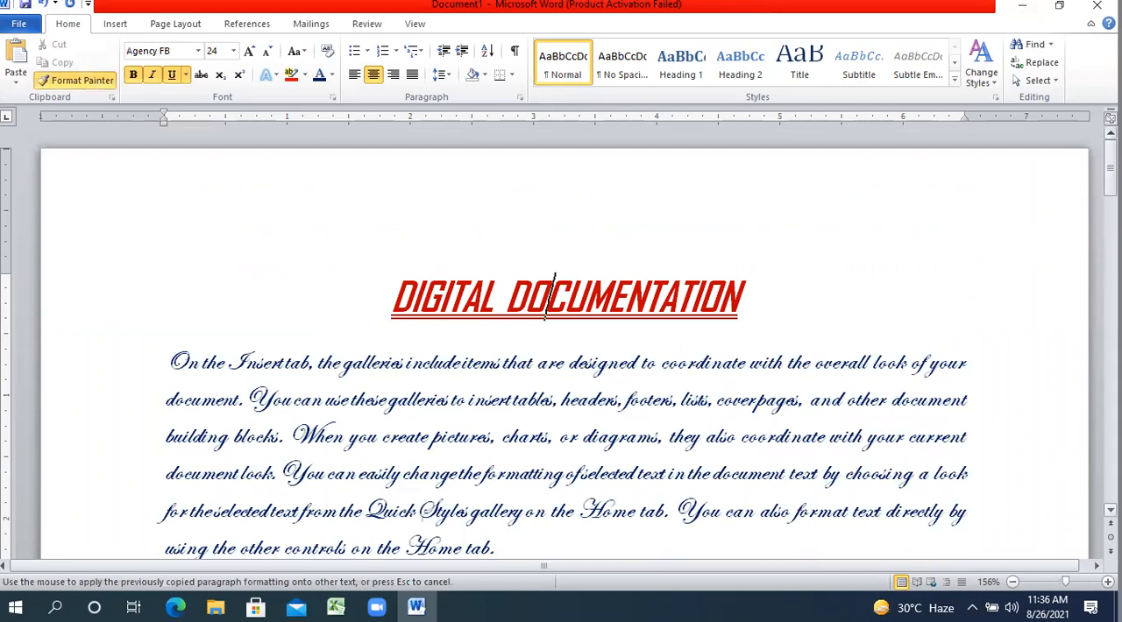
{"action": "scroll", "coordinate": [550, 298], "scroll_direction": "down", "scroll_amount": 4}
{"action": "scroll", "coordinate": [561, 342], "scroll_direction": "down", "scroll_amount": 3}
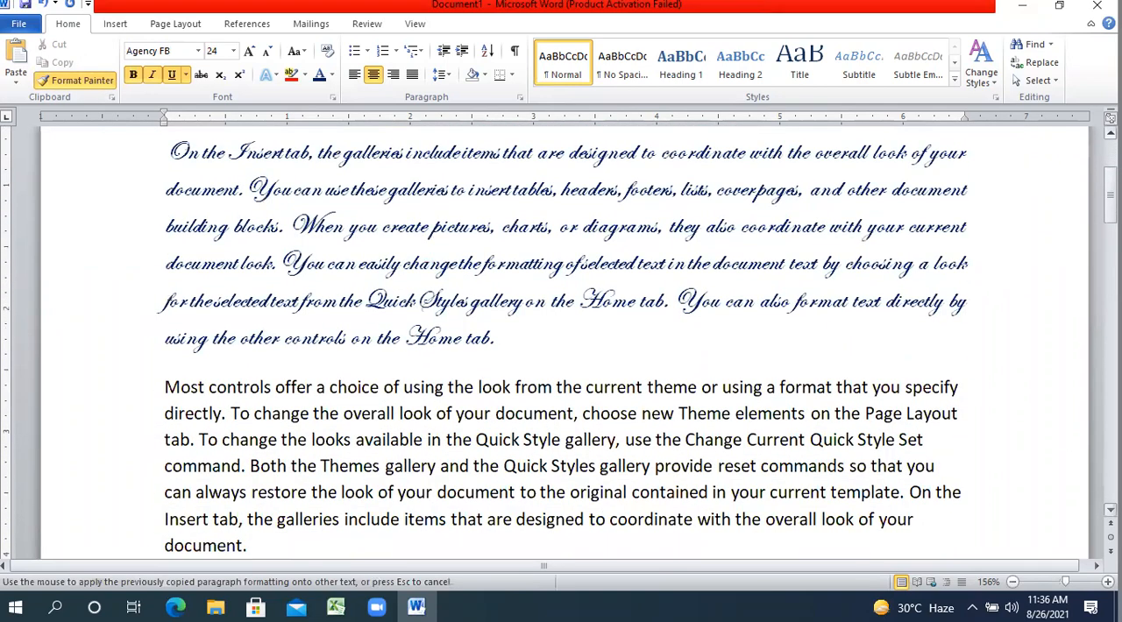
{"action": "scroll", "coordinate": [589, 418], "scroll_direction": "down", "scroll_amount": 3}
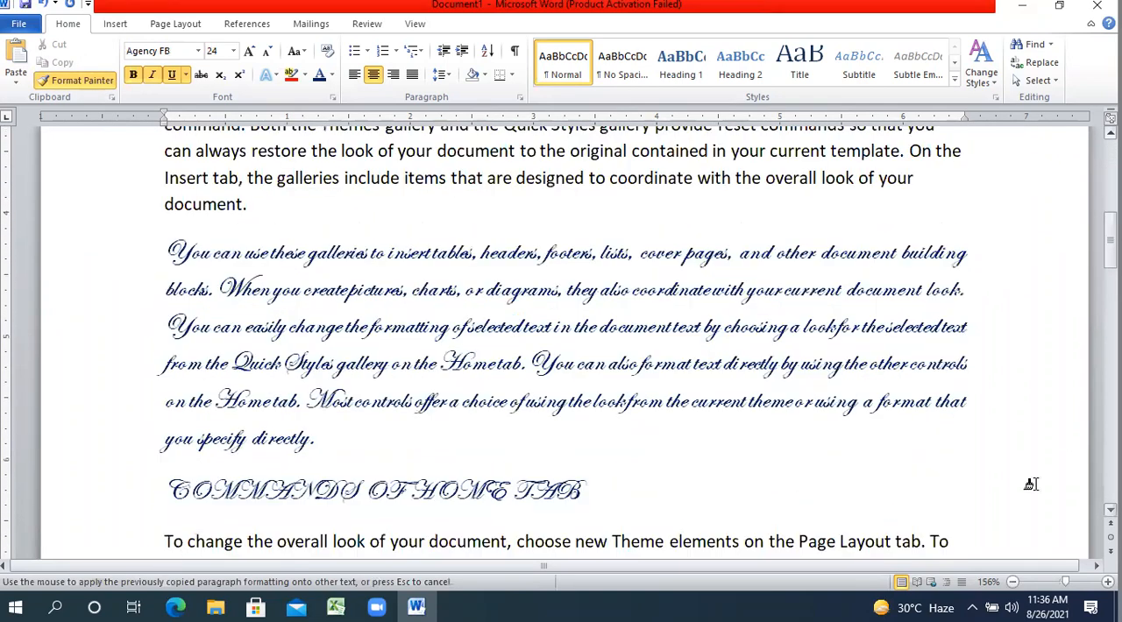
{"action": "scroll", "coordinate": [589, 418], "scroll_direction": "down", "scroll_amount": 1}
{"action": "mouse_move", "coordinate": [589, 418]}
{"action": "left_mouse_down"}
{"action": "mouse_move", "coordinate": [400, 393]}
{"action": "mouse_move", "coordinate": [233, 423]}
{"action": "left_mouse_up"}
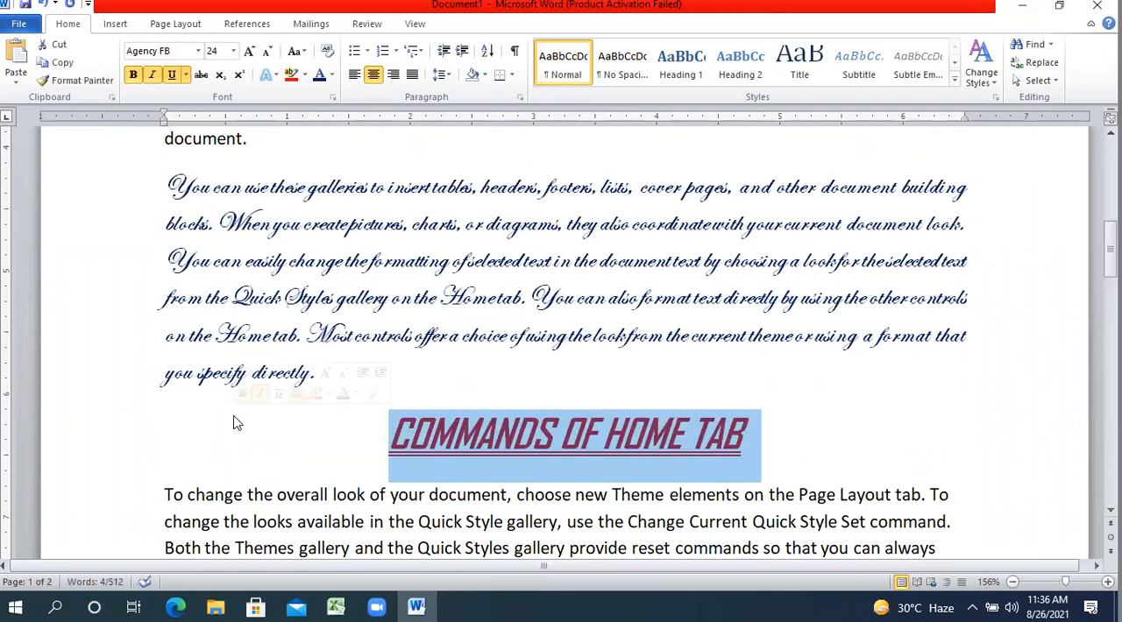
{"action": "left_click", "coordinate": [503, 465]}
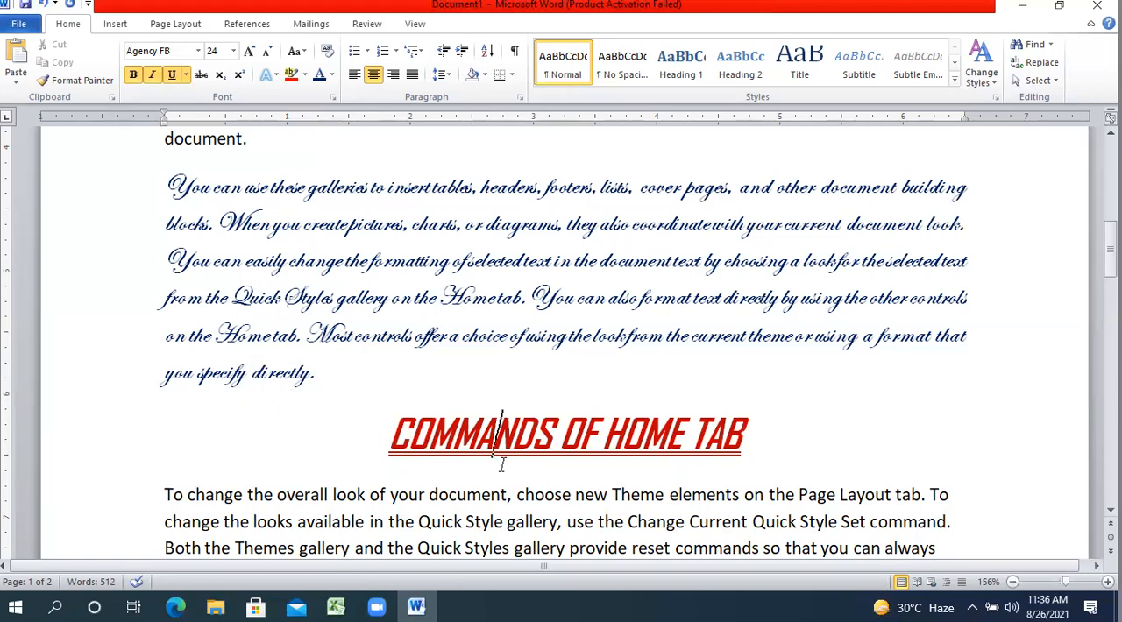
{"action": "left_click_drag", "start_coordinate": [160, 176], "coordinate": [508, 509]}
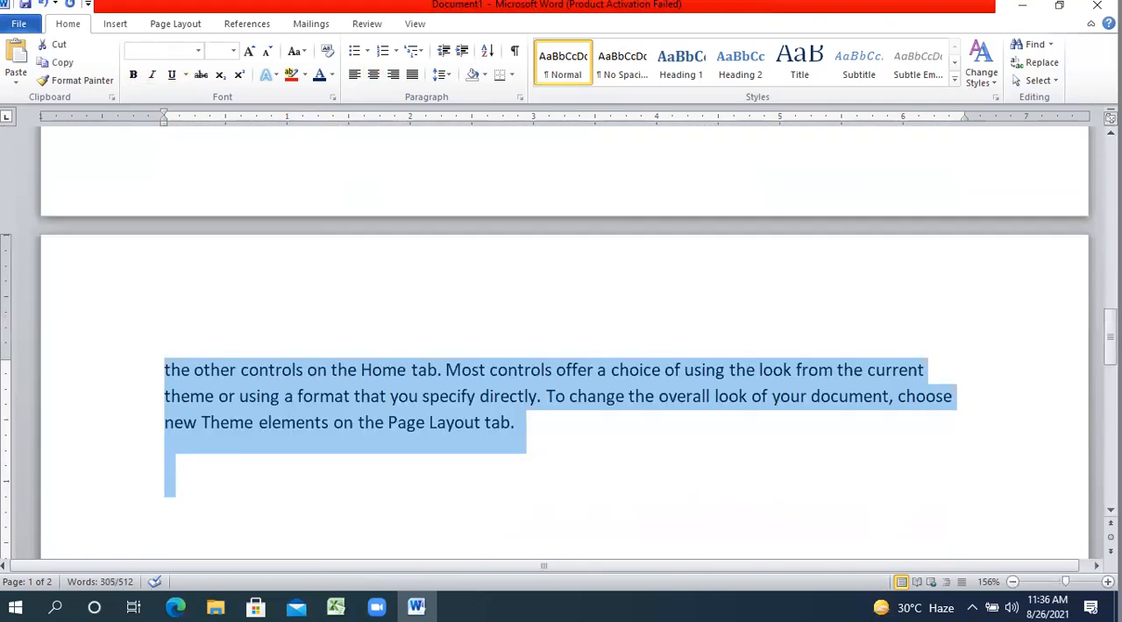
{"action": "scroll", "coordinate": [560, 351], "scroll_direction": "up", "scroll_amount": 15}
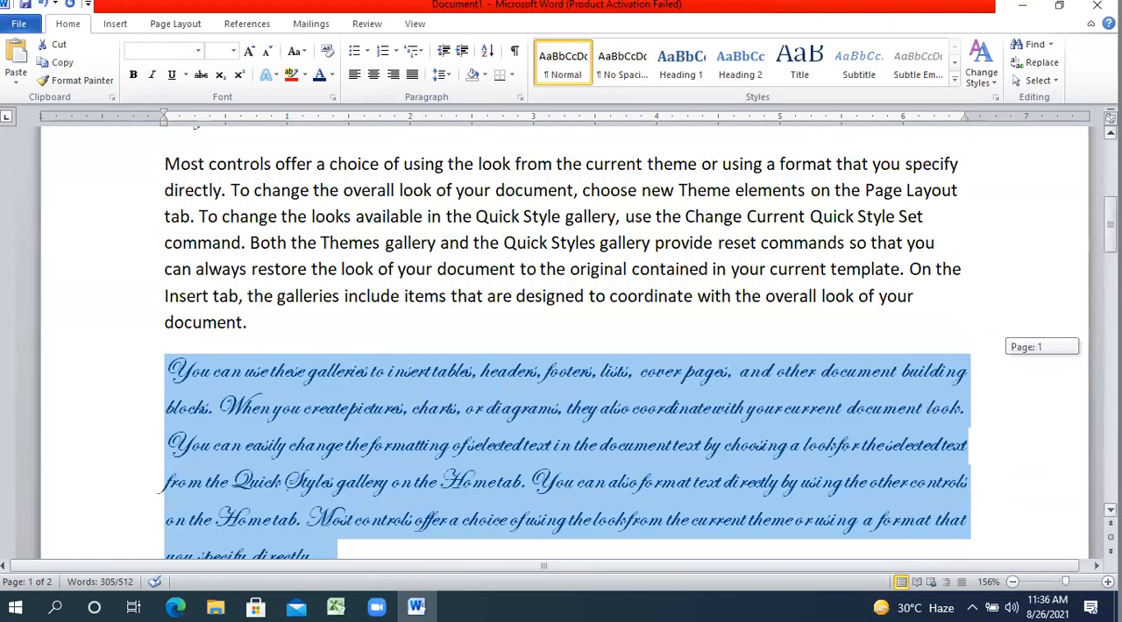
{"action": "left_click_drag", "start_coordinate": [1111, 224], "coordinate": [1110, 166]}
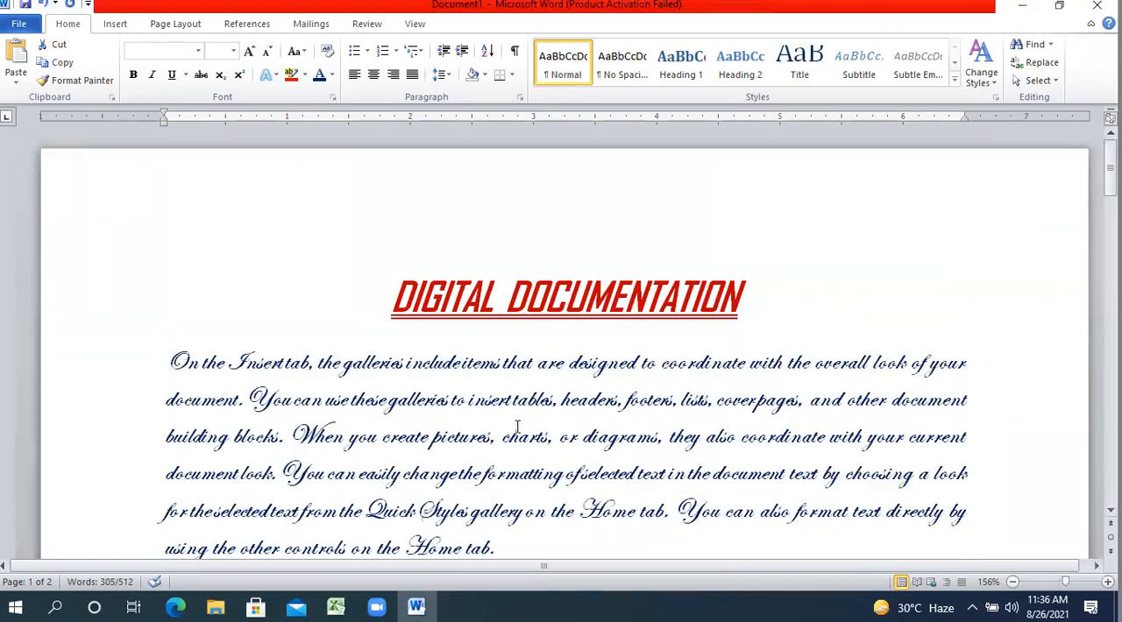
{"action": "left_click", "coordinate": [237, 271]}
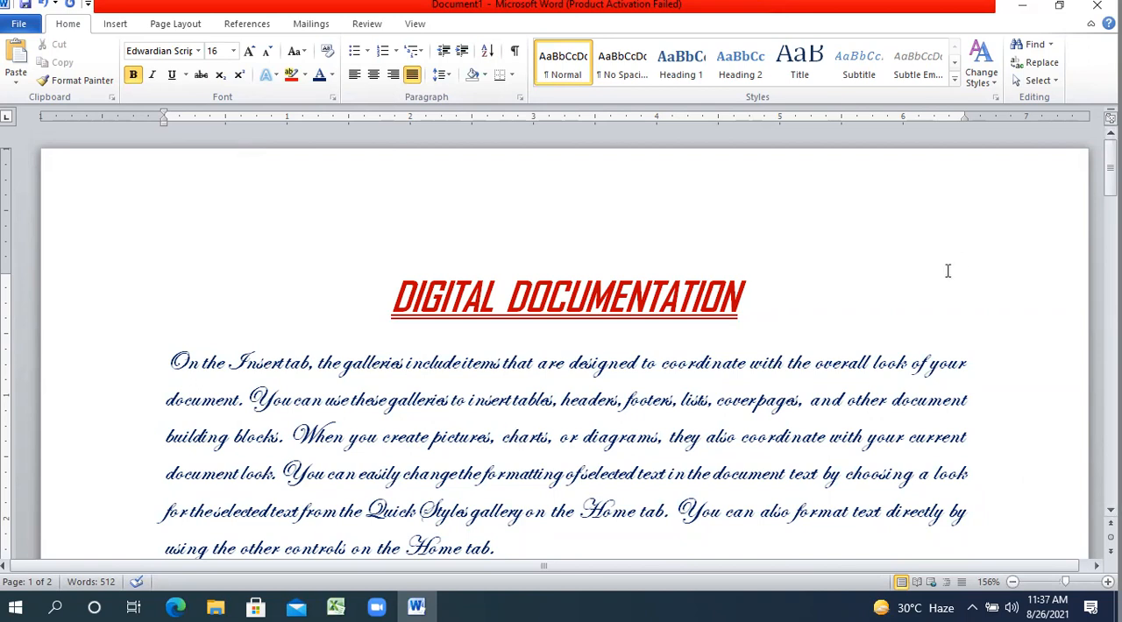
Try left, centre and right alignment on the DIGITAL DOCUMENTATION heading, and finish with it centred.
{"action": "left_click_drag", "start_coordinate": [756, 300], "coordinate": [453, 300]}
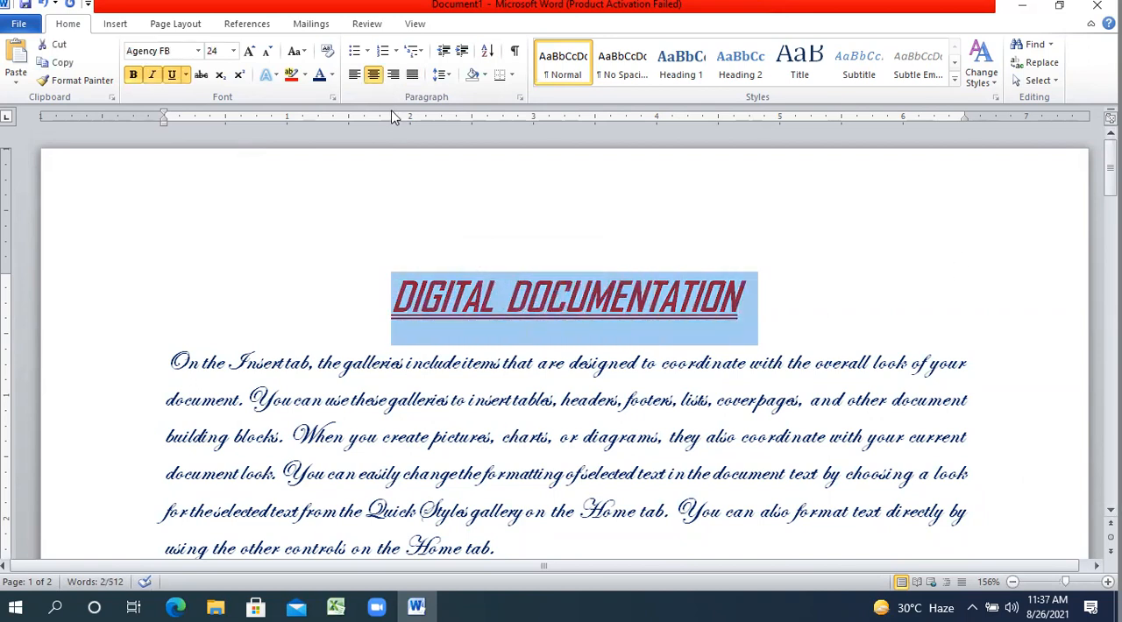
{"action": "left_click", "coordinate": [353, 76]}
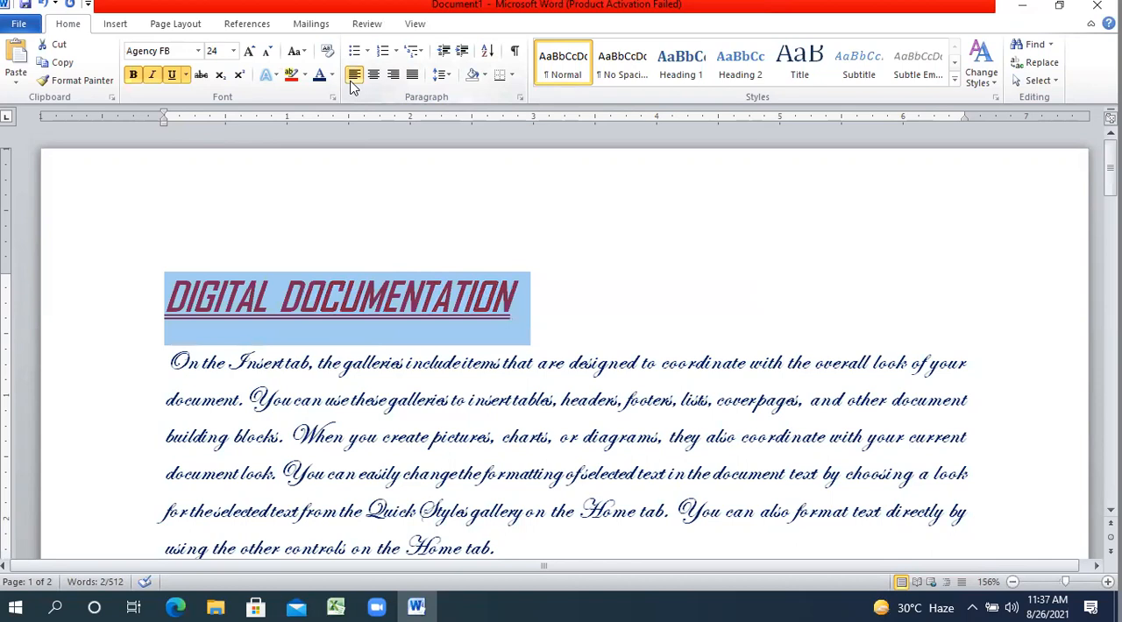
{"action": "left_click", "coordinate": [375, 78]}
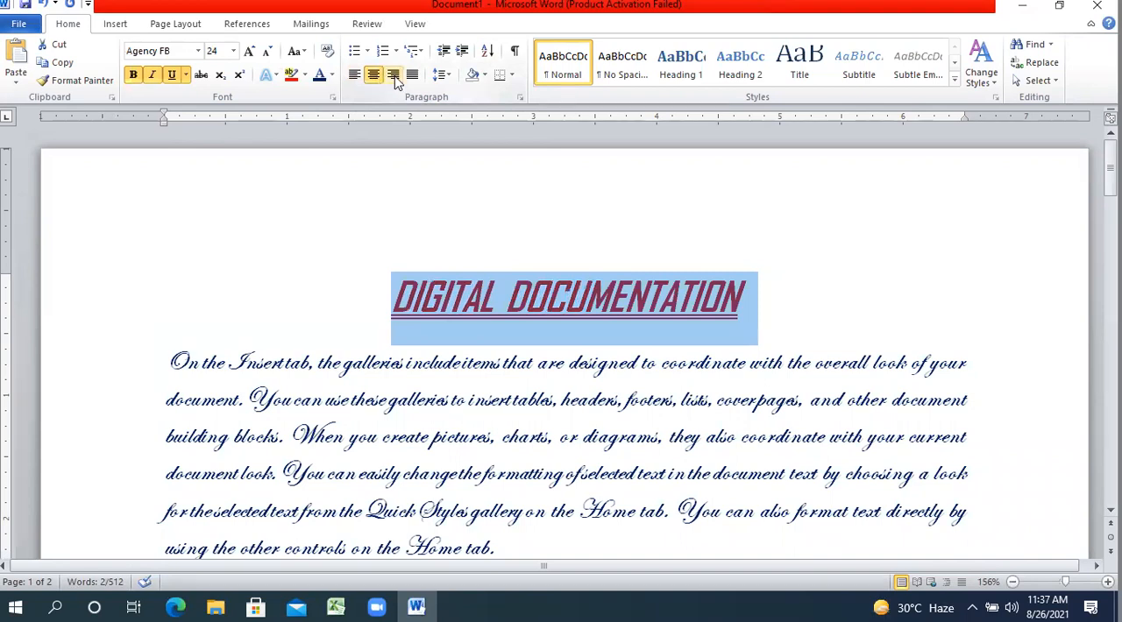
{"action": "left_click", "coordinate": [393, 75]}
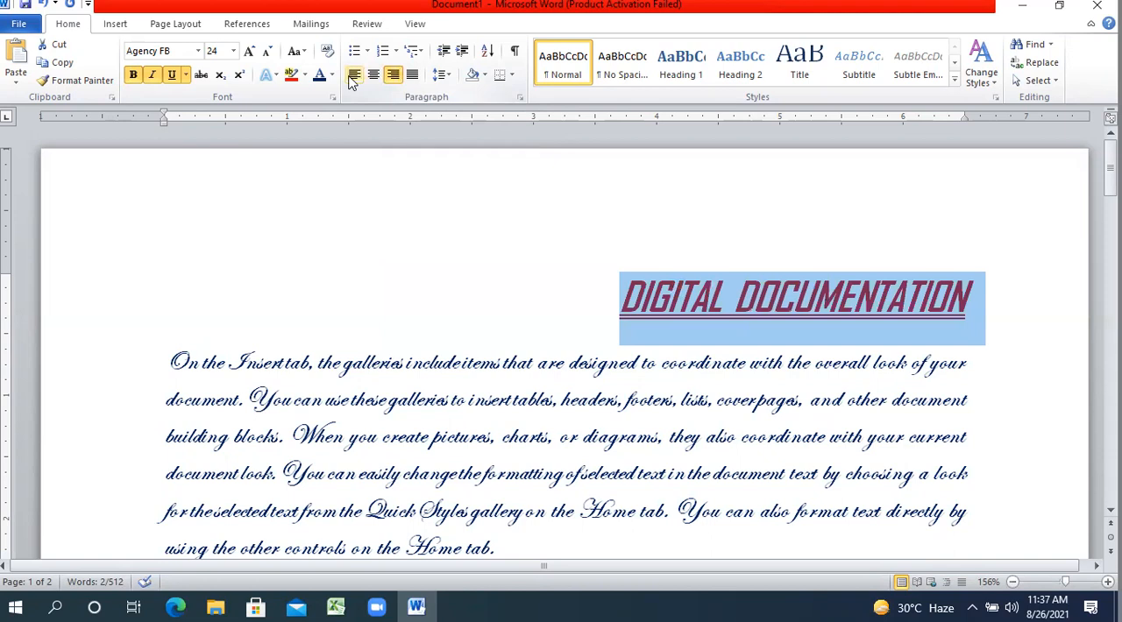
{"action": "left_click", "coordinate": [354, 75]}
{"action": "left_click", "coordinate": [373, 76]}
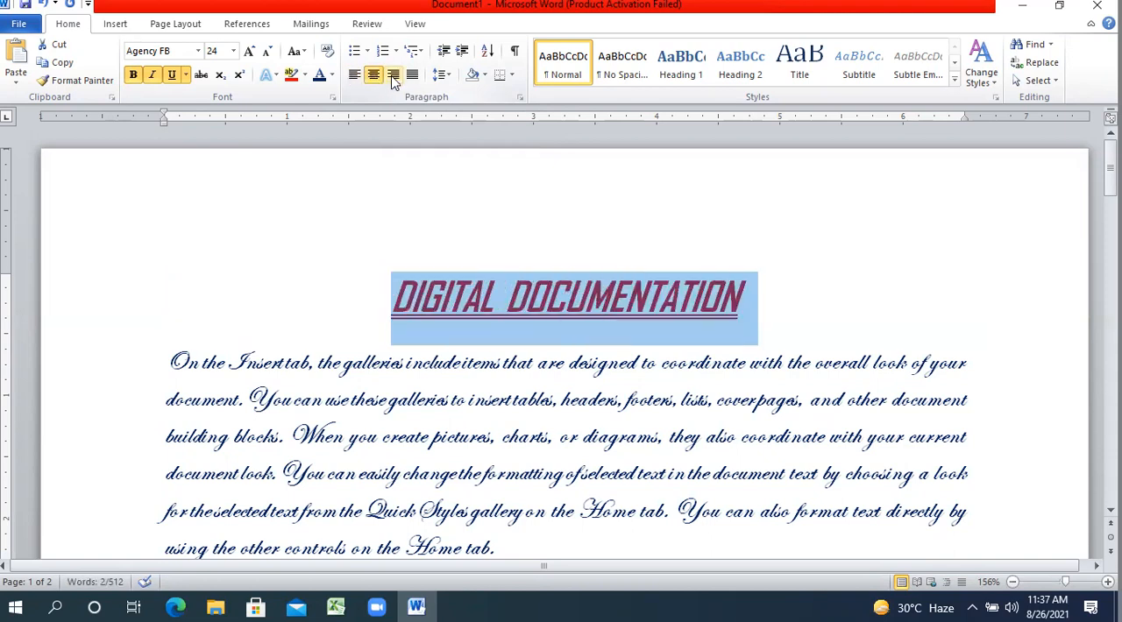
{"action": "left_click", "coordinate": [394, 76]}
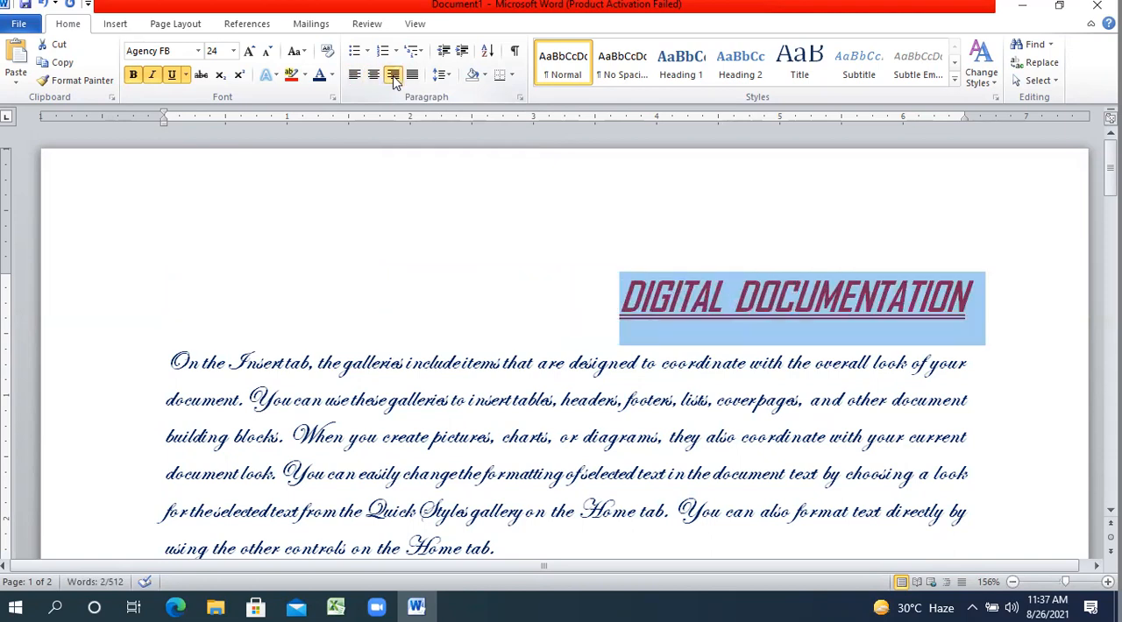
{"action": "left_click", "coordinate": [354, 76]}
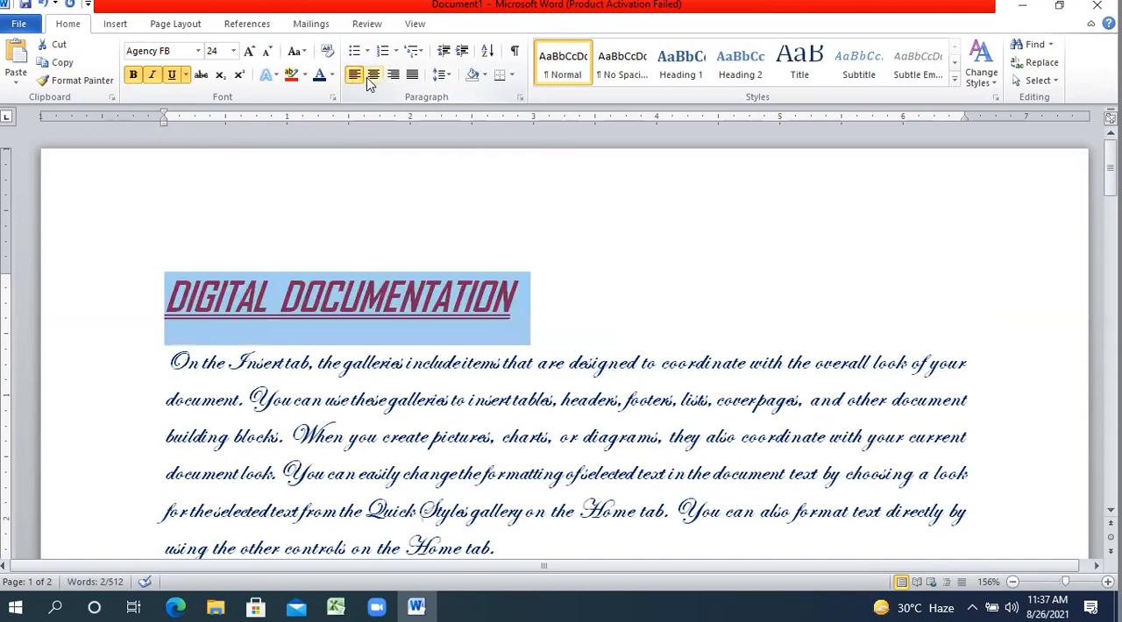
{"action": "left_click", "coordinate": [371, 76]}
{"action": "left_click", "coordinate": [394, 76]}
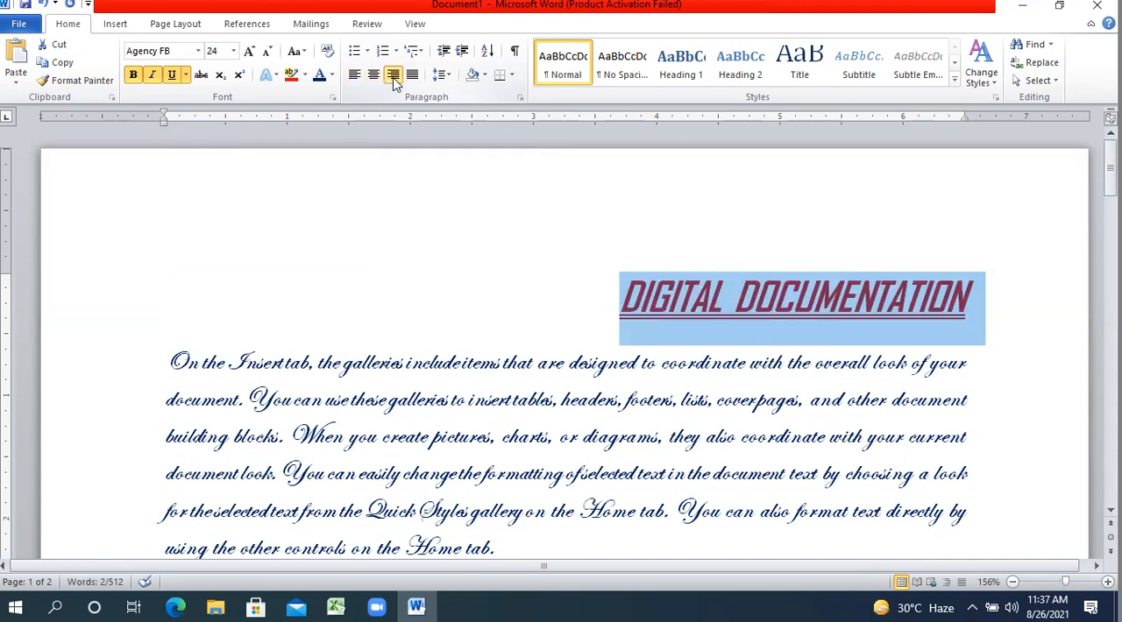
{"action": "left_click", "coordinate": [374, 75]}
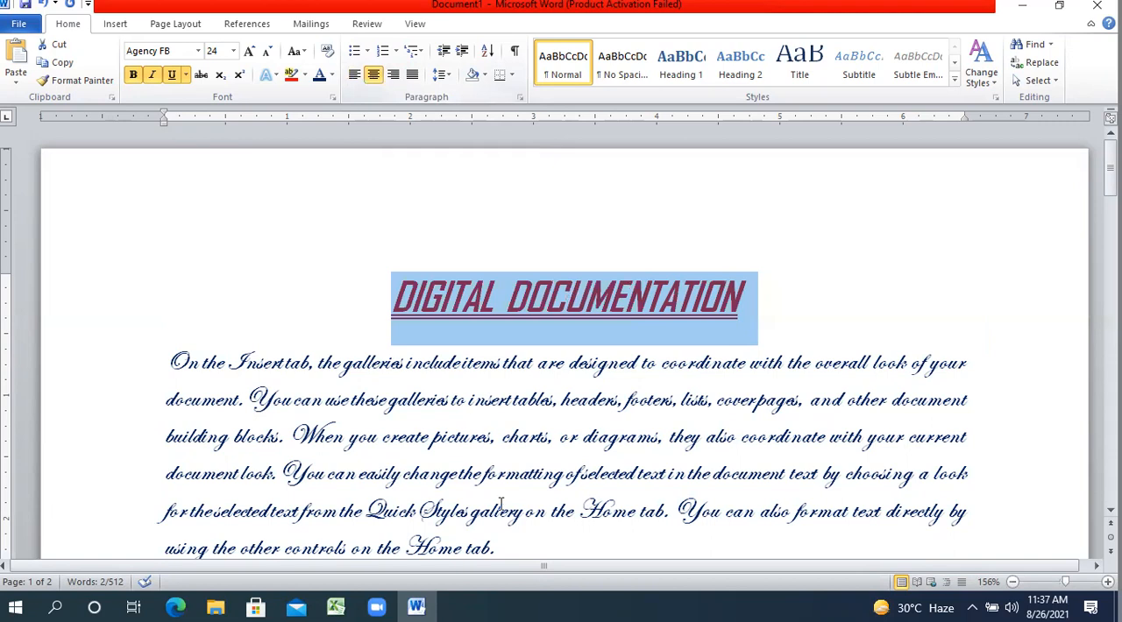
Try left, right and centre alignment on the first body paragraph under the heading, and finish with it justified.
{"action": "left_click_drag", "start_coordinate": [500, 546], "coordinate": [194, 375]}
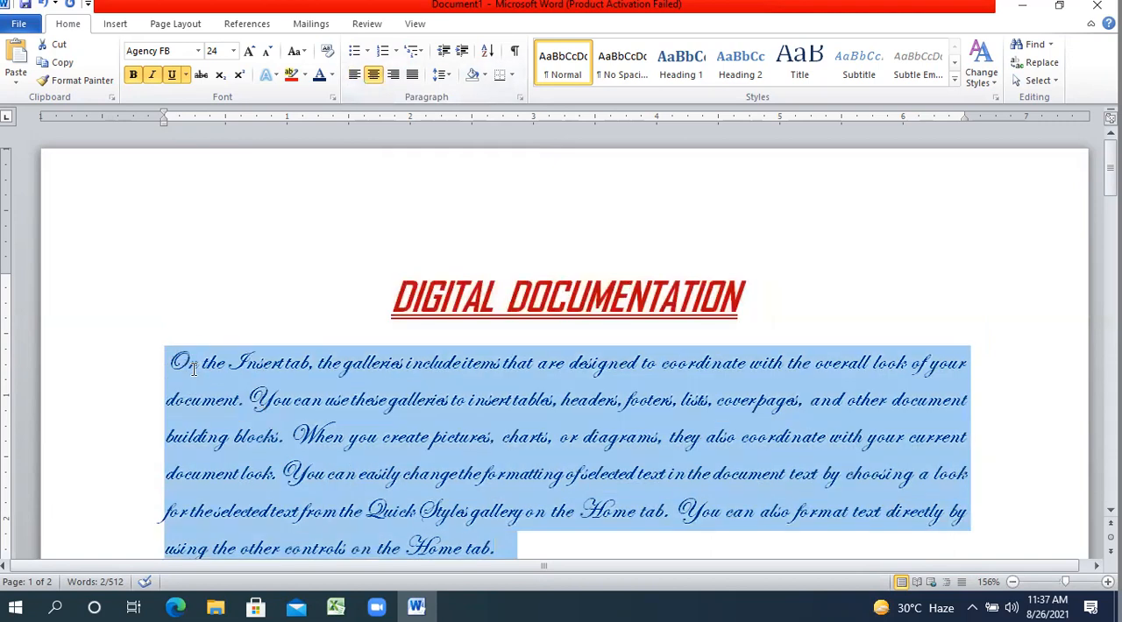
{"action": "left_click", "coordinate": [355, 75]}
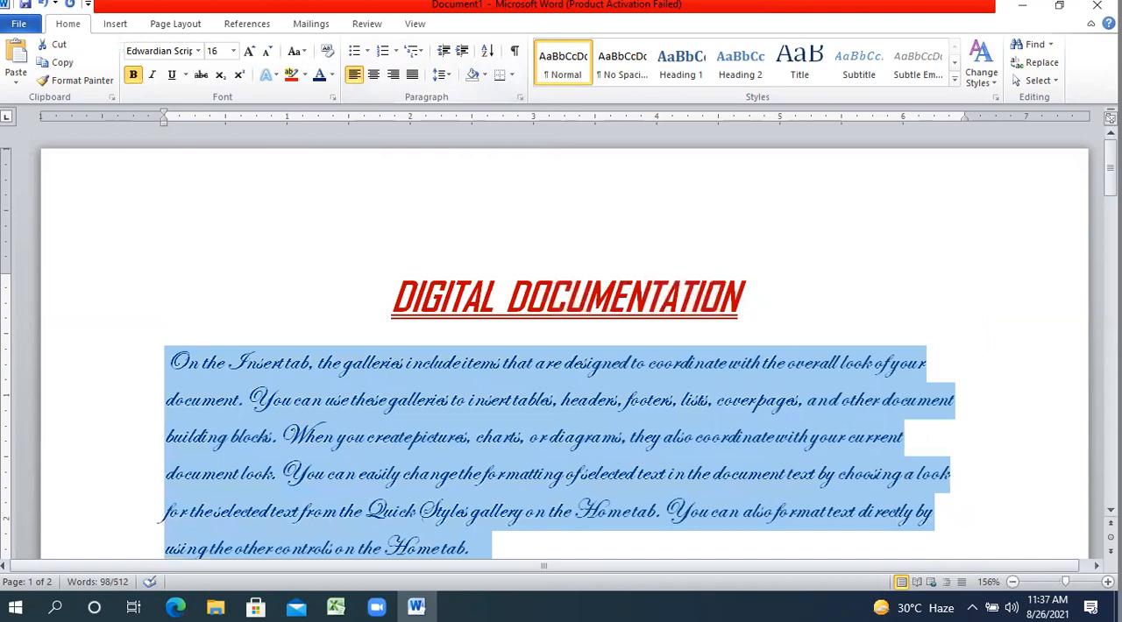
{"action": "scroll", "coordinate": [169, 400], "scroll_direction": "down", "scroll_amount": 2}
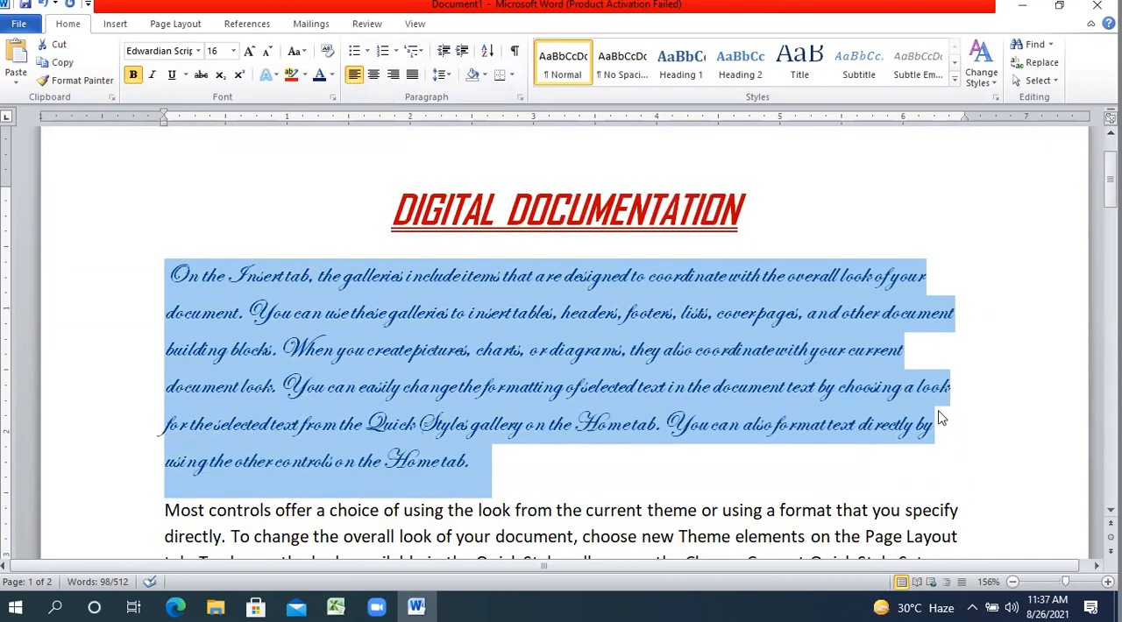
{"action": "left_click", "coordinate": [401, 78]}
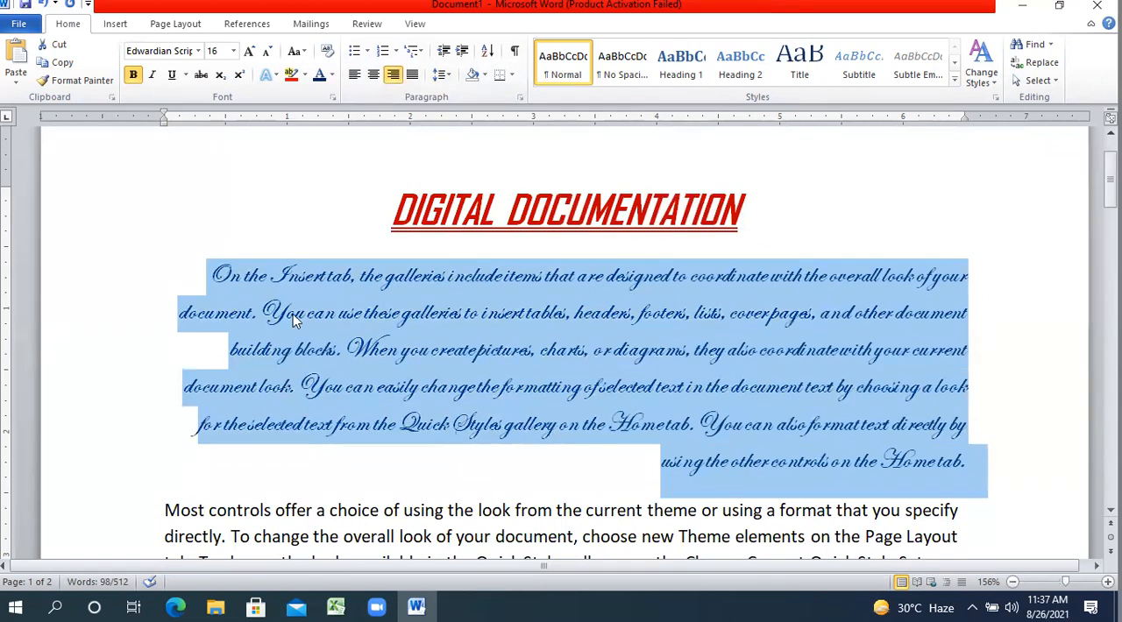
{"action": "left_click", "coordinate": [374, 75]}
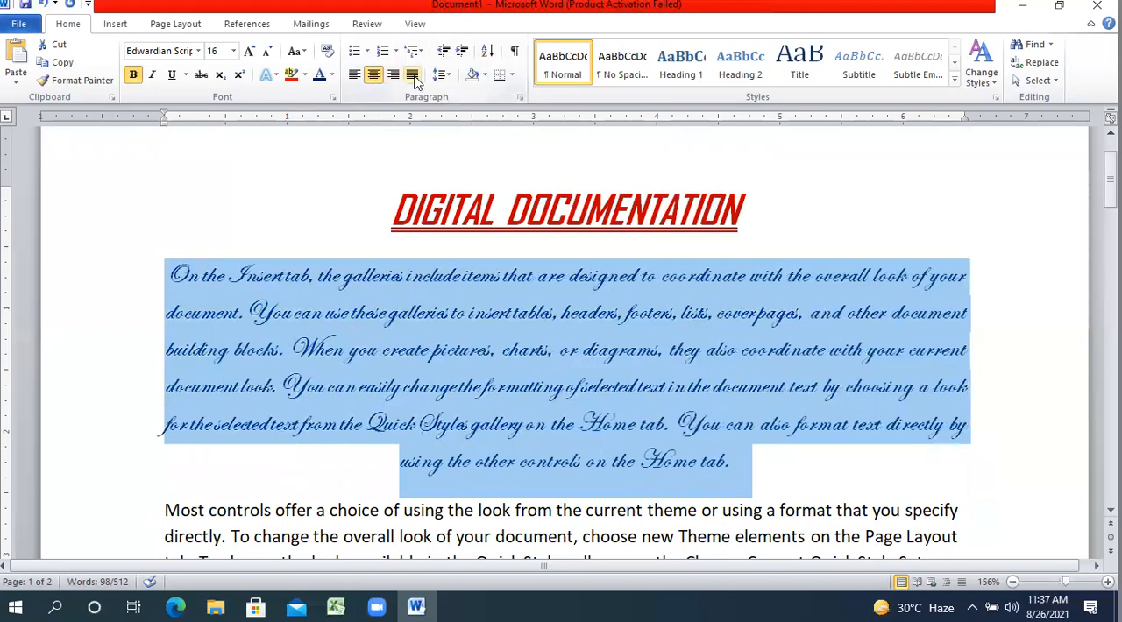
{"action": "left_click", "coordinate": [413, 77]}
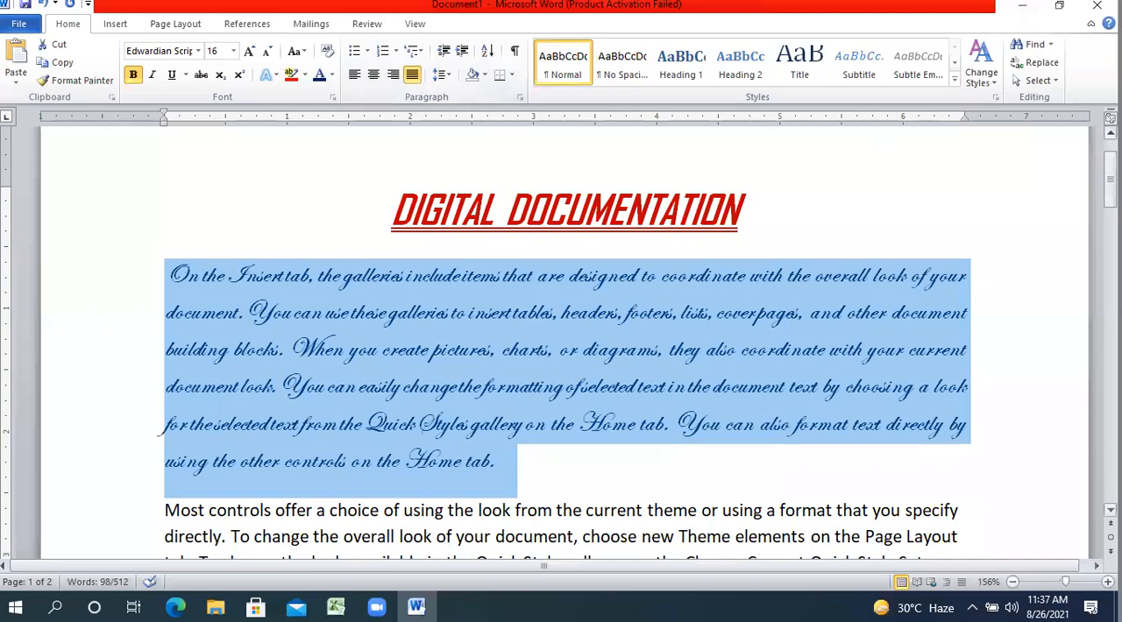
Justify the second body paragraph, which begins with "Most controls offer a choice".
{"action": "left_click_drag", "start_coordinate": [1109, 175], "coordinate": [1109, 214]}
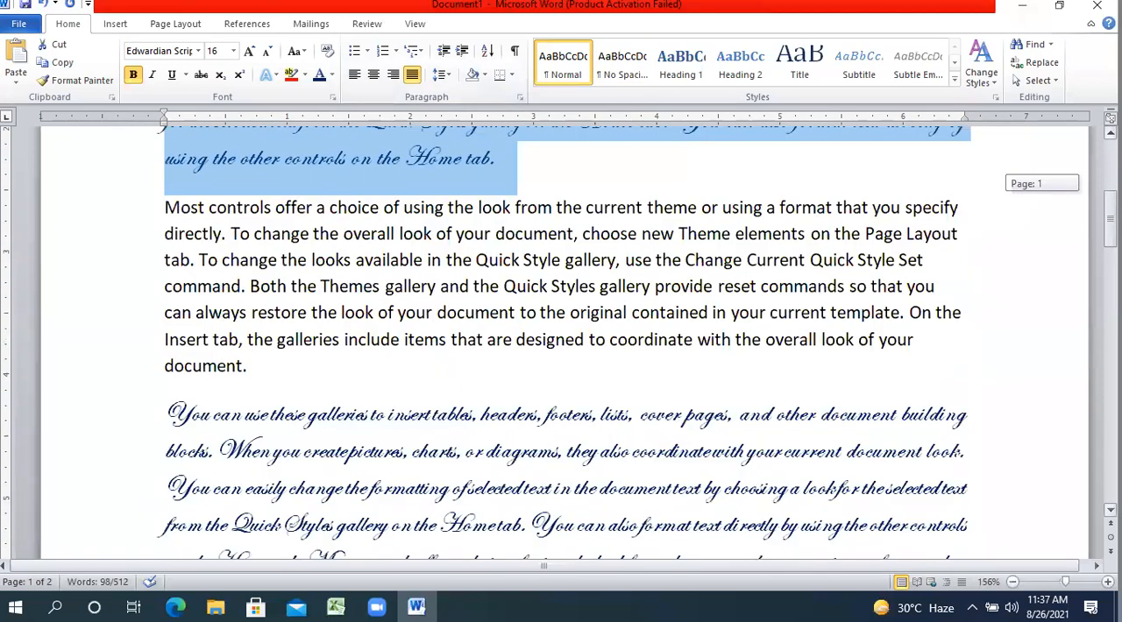
{"action": "left_click", "coordinate": [935, 281]}
{"action": "scroll", "coordinate": [936, 281], "scroll_direction": "up", "scroll_amount": 3}
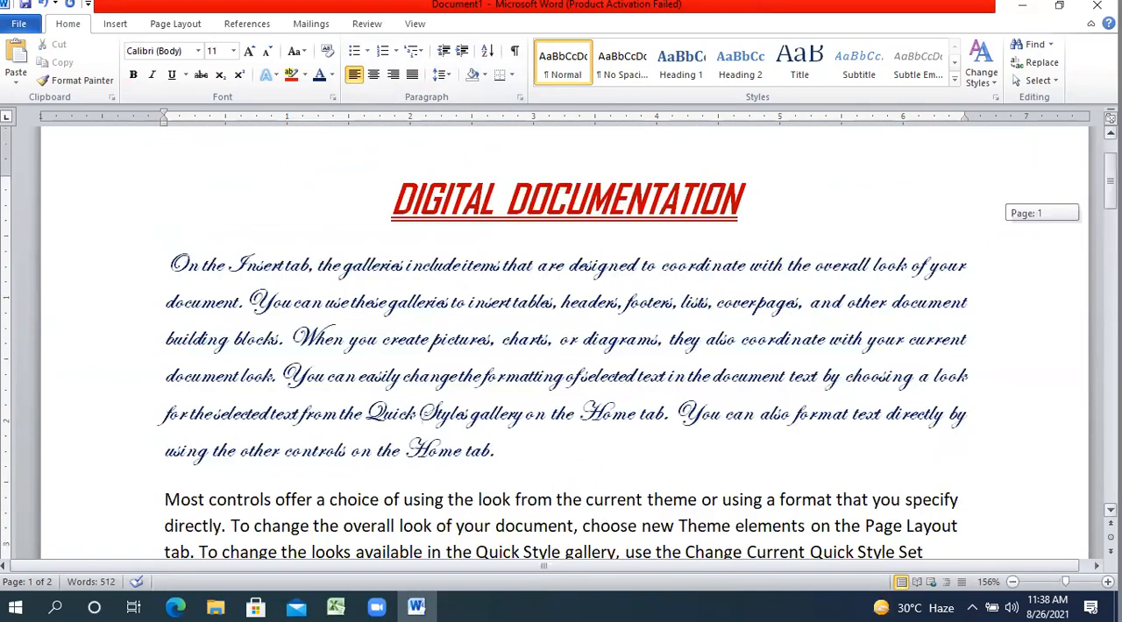
{"action": "left_click_drag", "start_coordinate": [1111, 192], "coordinate": [1110, 201]}
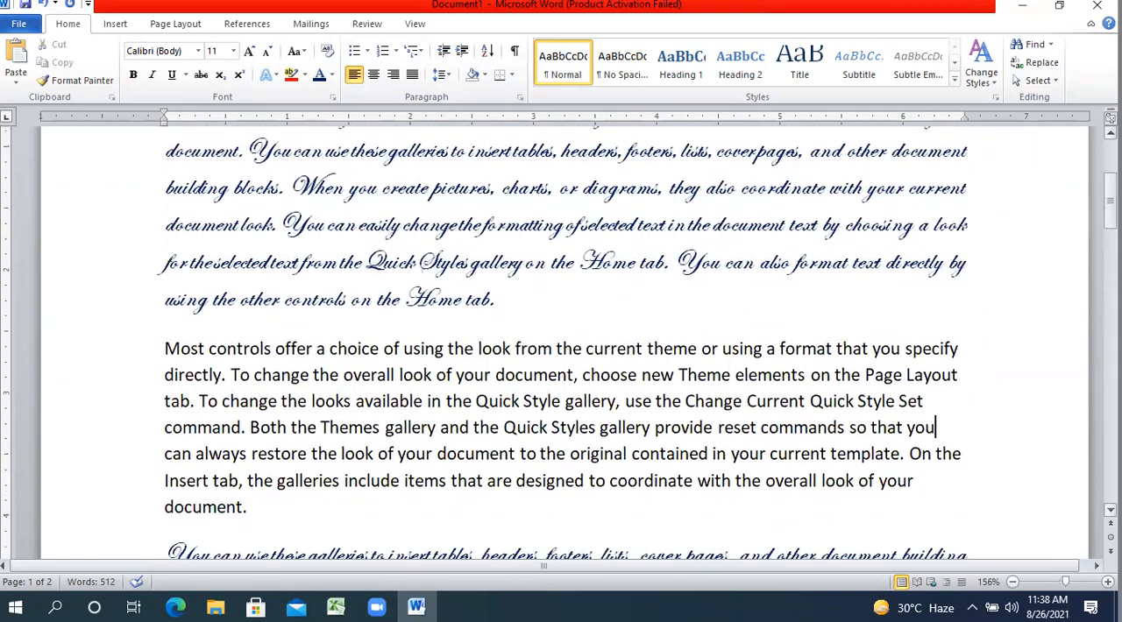
{"action": "left_click_drag", "start_coordinate": [297, 524], "coordinate": [172, 356]}
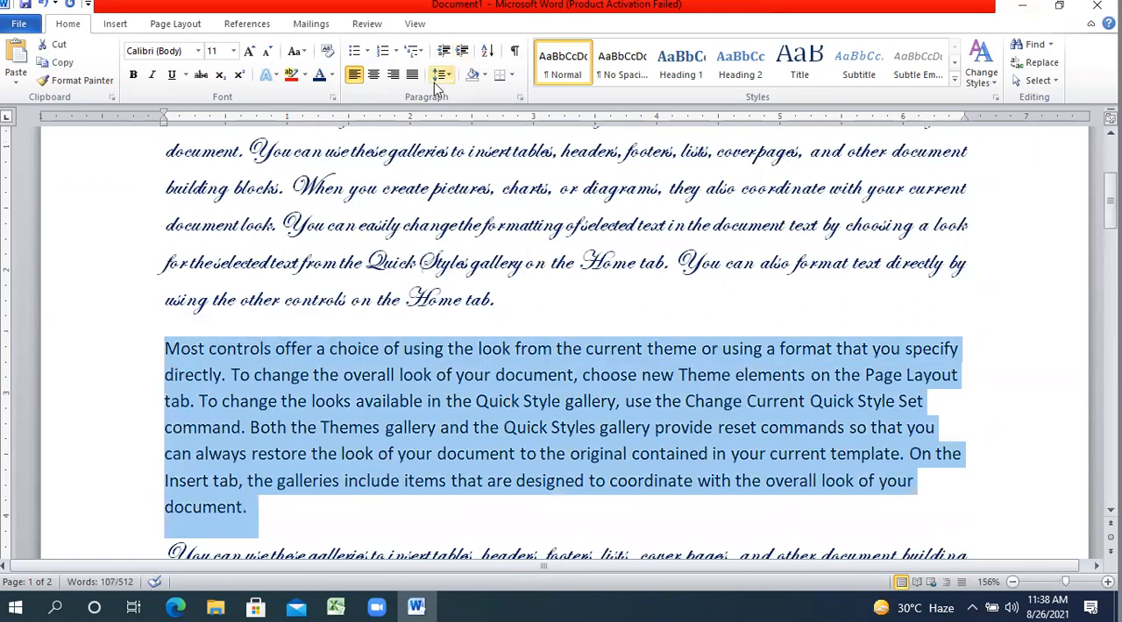
{"action": "left_click", "coordinate": [415, 81]}
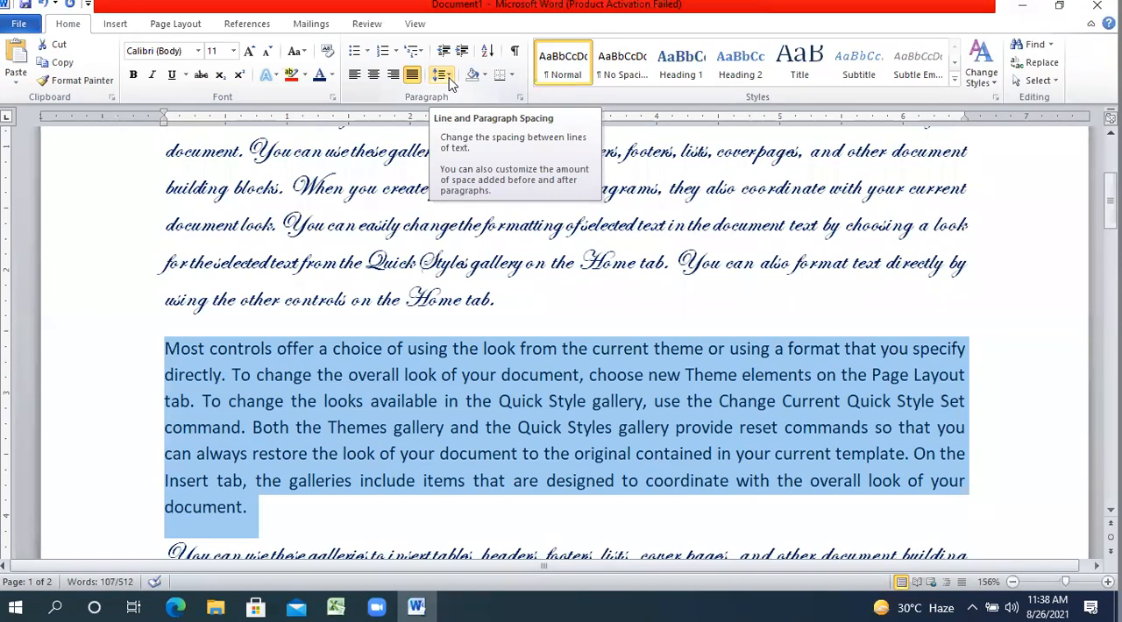
Set the second body paragraph's line spacing to 1.5 and its font to Bahnschrift.
{"action": "left_click", "coordinate": [445, 76]}
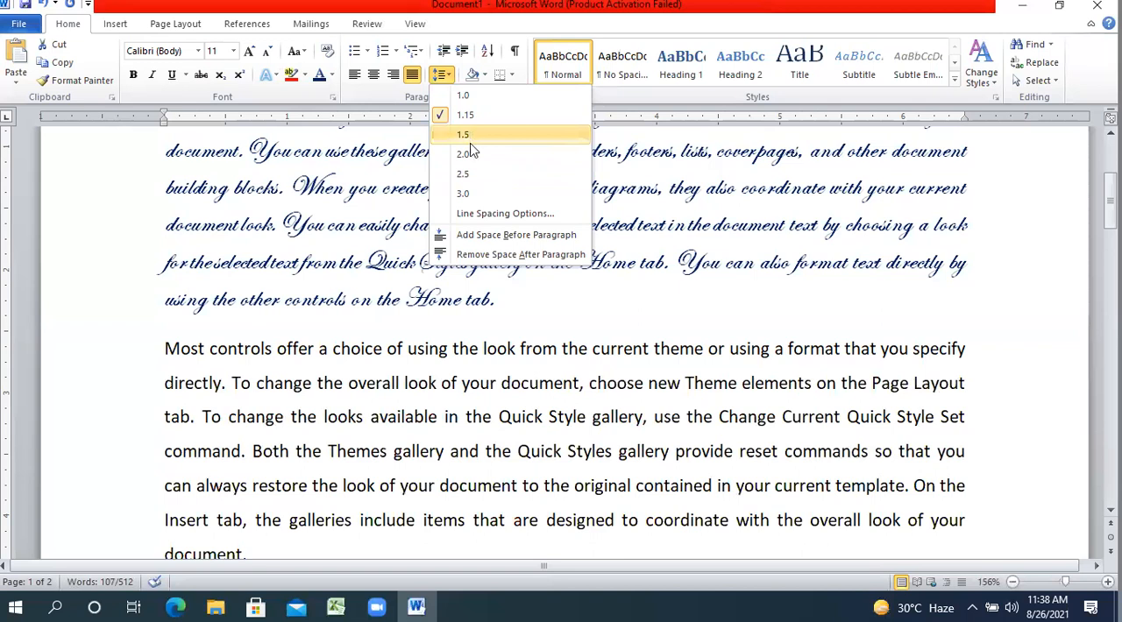
{"action": "left_click", "coordinate": [470, 136]}
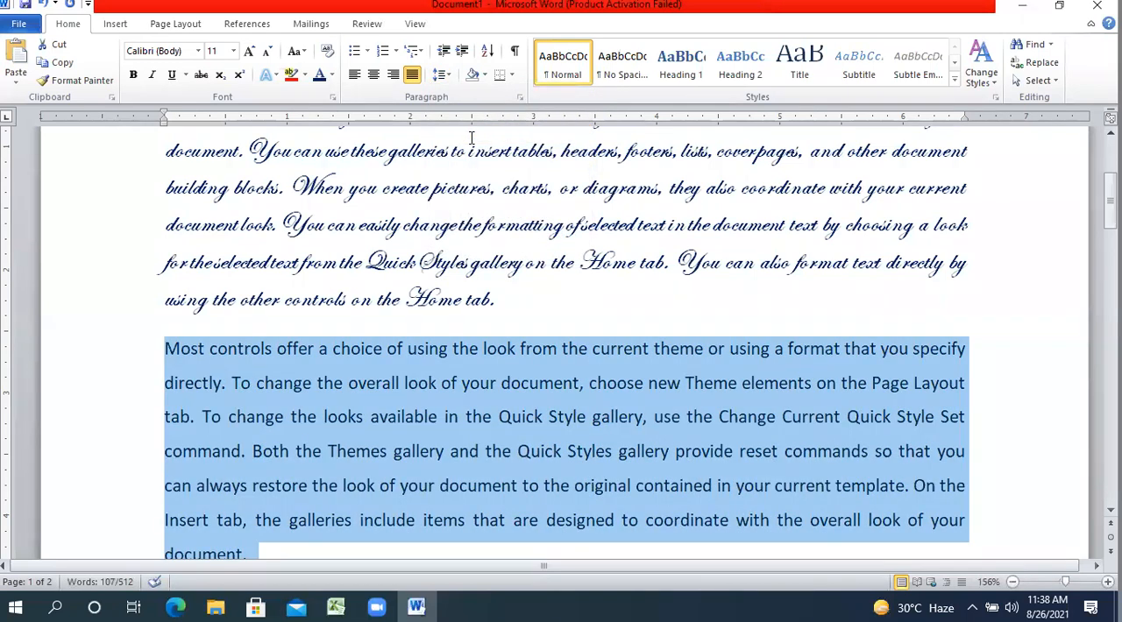
{"action": "left_click", "coordinate": [198, 51]}
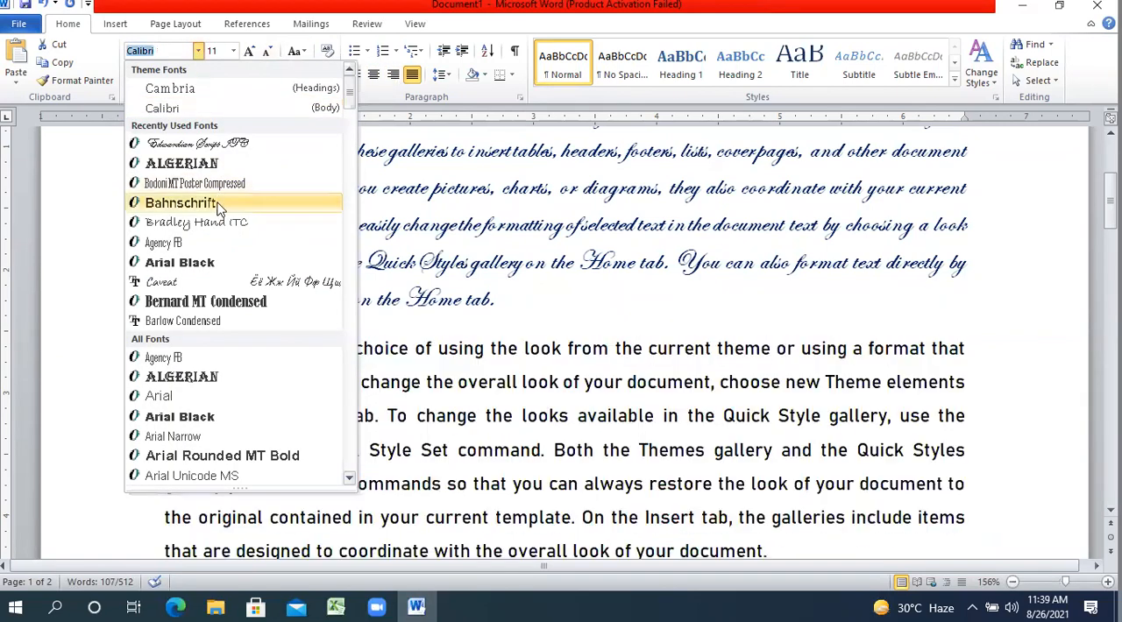
{"action": "left_click", "coordinate": [220, 204]}
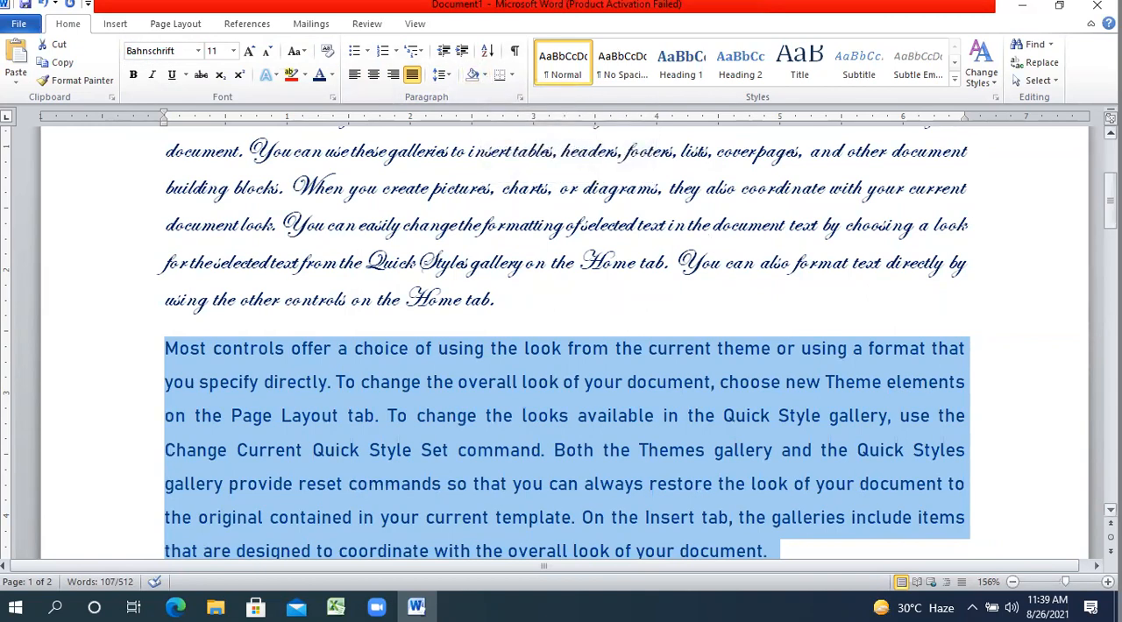
Add a new paragraph reading "NOTE-" directly above the COMMANDS OF HOME TAB heading.
{"action": "left_click_drag", "start_coordinate": [1111, 201], "coordinate": [1110, 229]}
{"action": "left_click", "coordinate": [928, 282]}
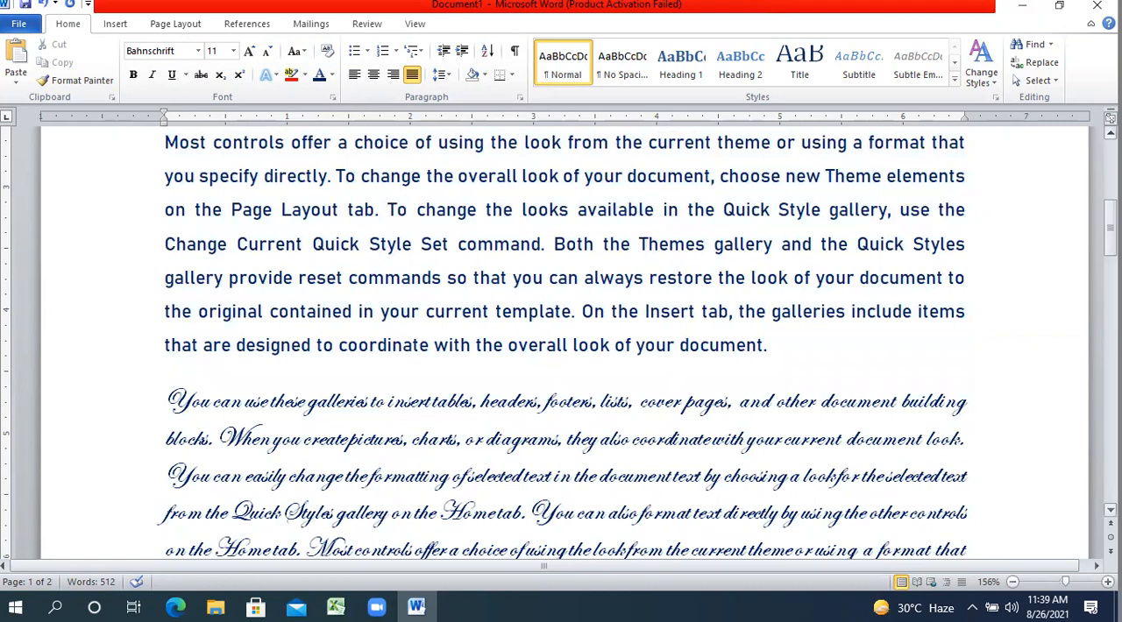
{"action": "left_click_drag", "start_coordinate": [1110, 226], "coordinate": [1111, 278]}
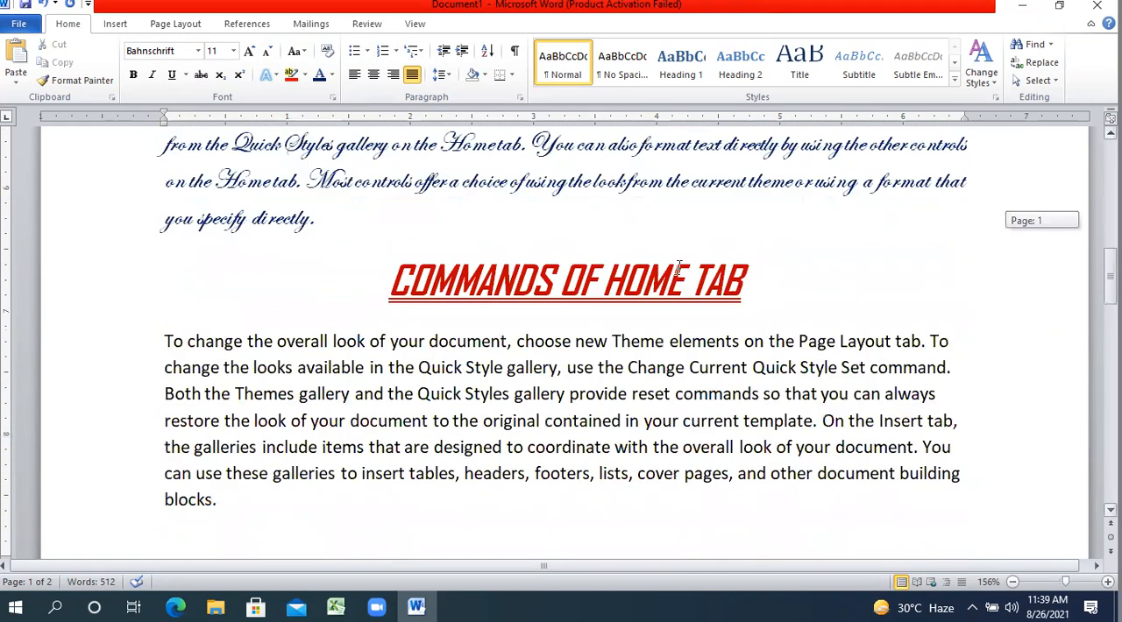
{"action": "left_click", "coordinate": [507, 218]}
{"action": "key", "text": "Return"}
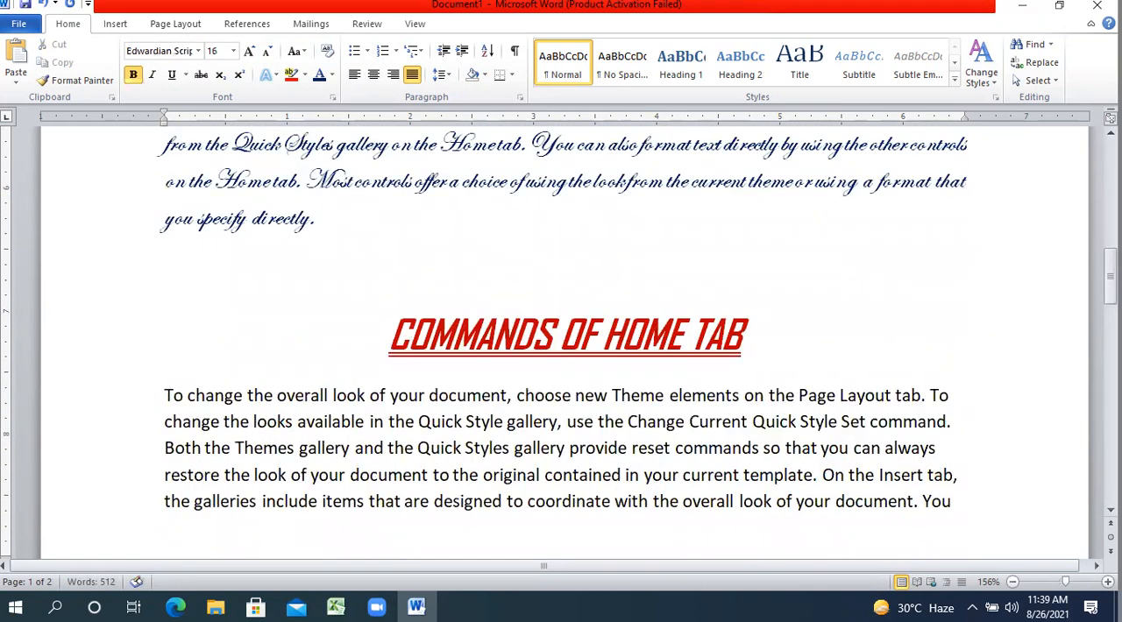
{"action": "type", "text": "NOTE:"}
Set the font of the "NOTE-" text to Arial Black.
{"action": "left_click_drag", "start_coordinate": [303, 285], "coordinate": [197, 250]}
{"action": "left_click", "coordinate": [198, 250]}
{"action": "left_click_drag", "start_coordinate": [279, 277], "coordinate": [167, 279]}
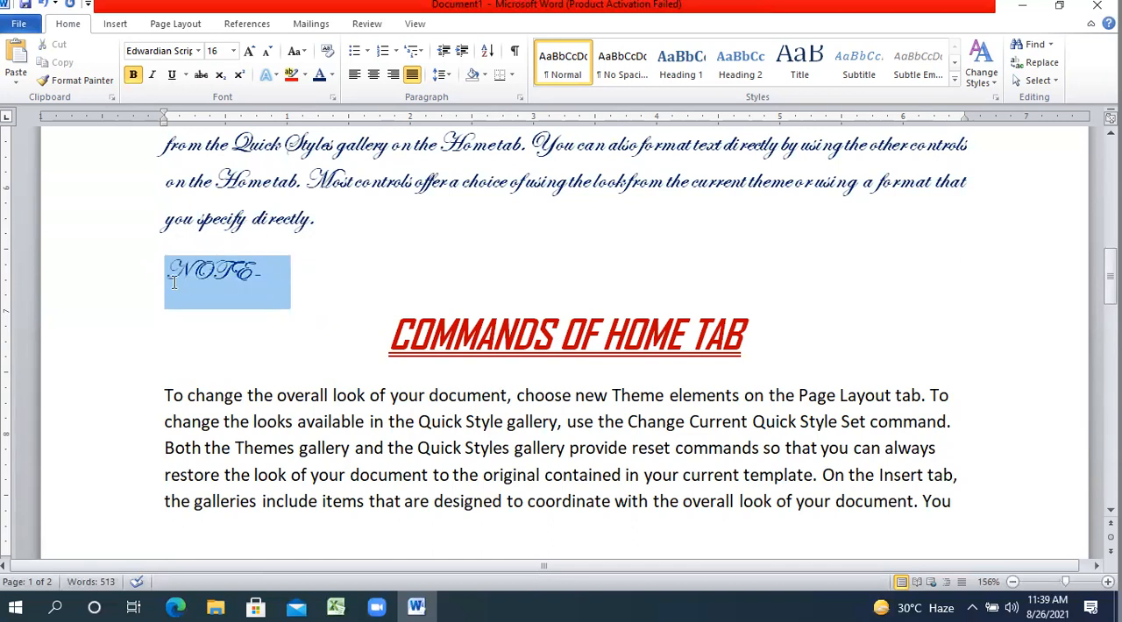
{"action": "left_click", "coordinate": [198, 53]}
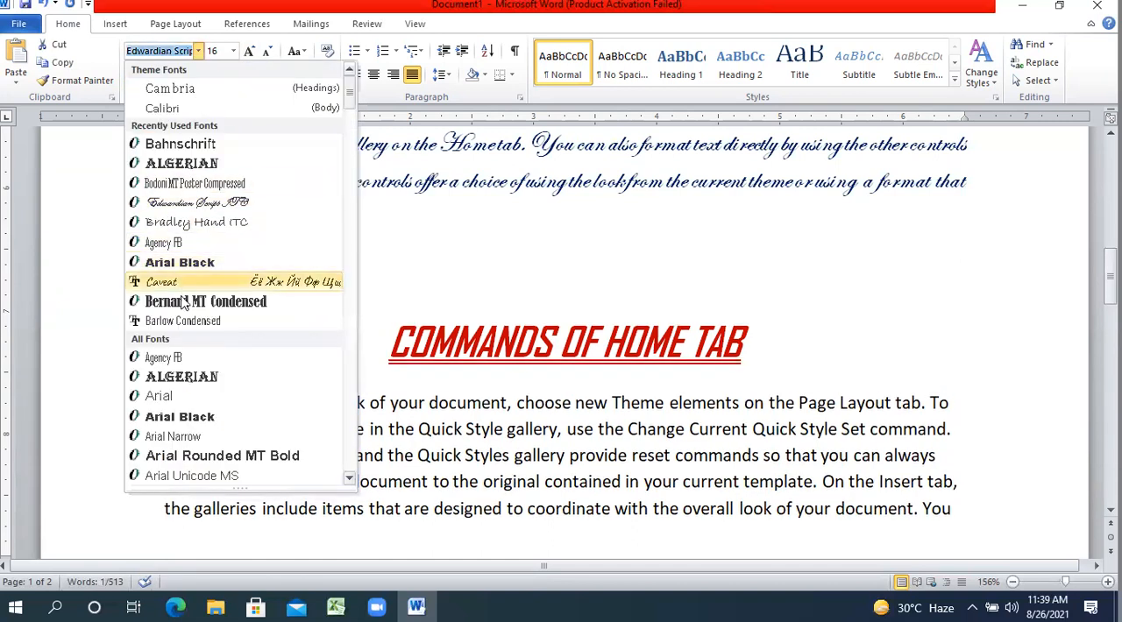
{"action": "left_click", "coordinate": [214, 263]}
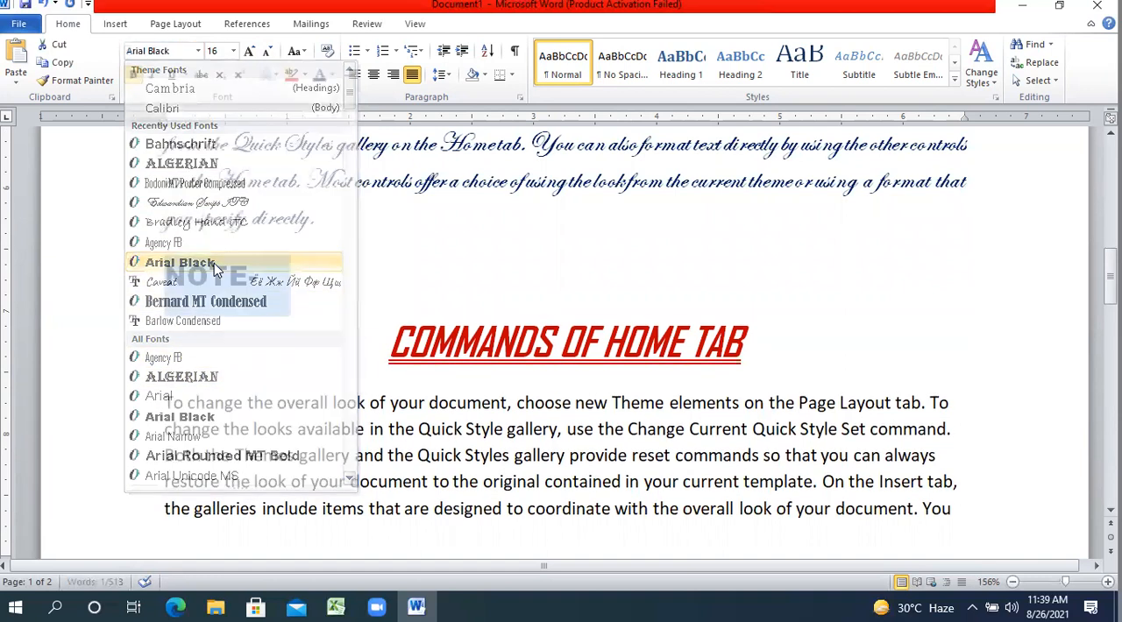
Continue the note after "NOTE-" with the text "SHORTCUT KEY TO CENTER ALIGN IS – CTRL+E".
{"action": "left_click", "coordinate": [301, 278]}
{"action": "type", "text": "SHORTCU"}
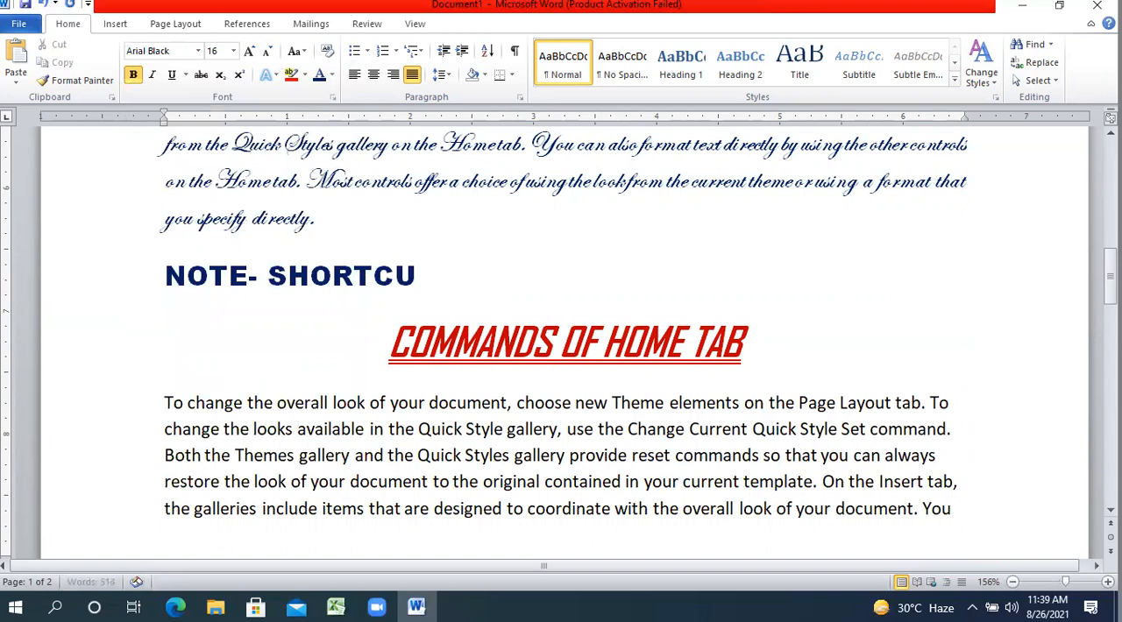
{"action": "type", "text": "T KEY TO "}
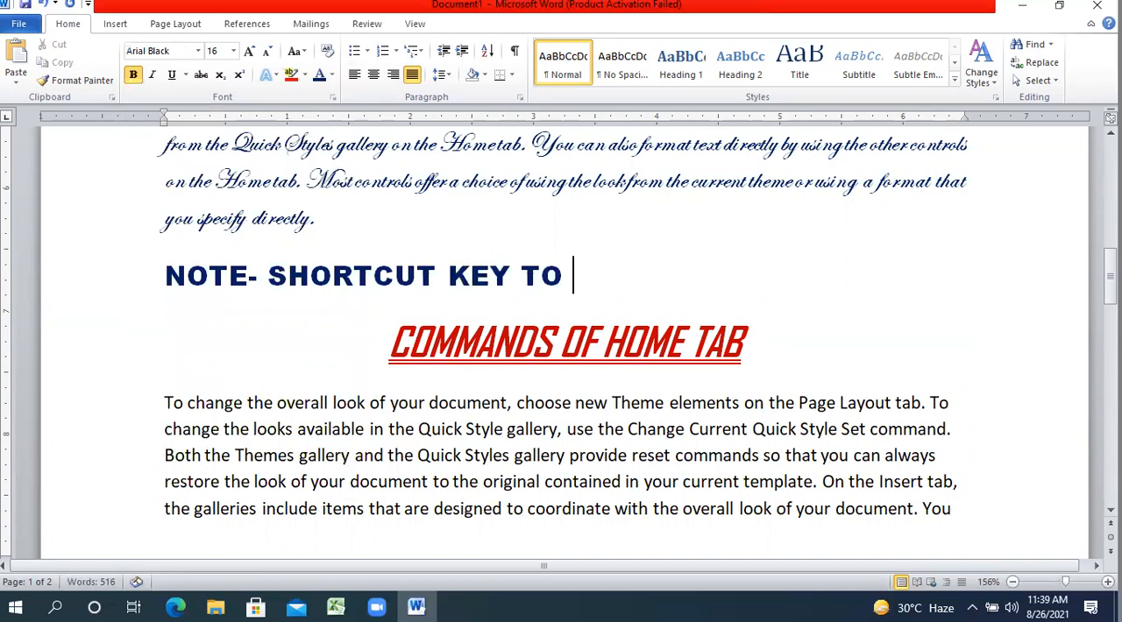
{"action": "type", "text": "CENTER ALIGN"}
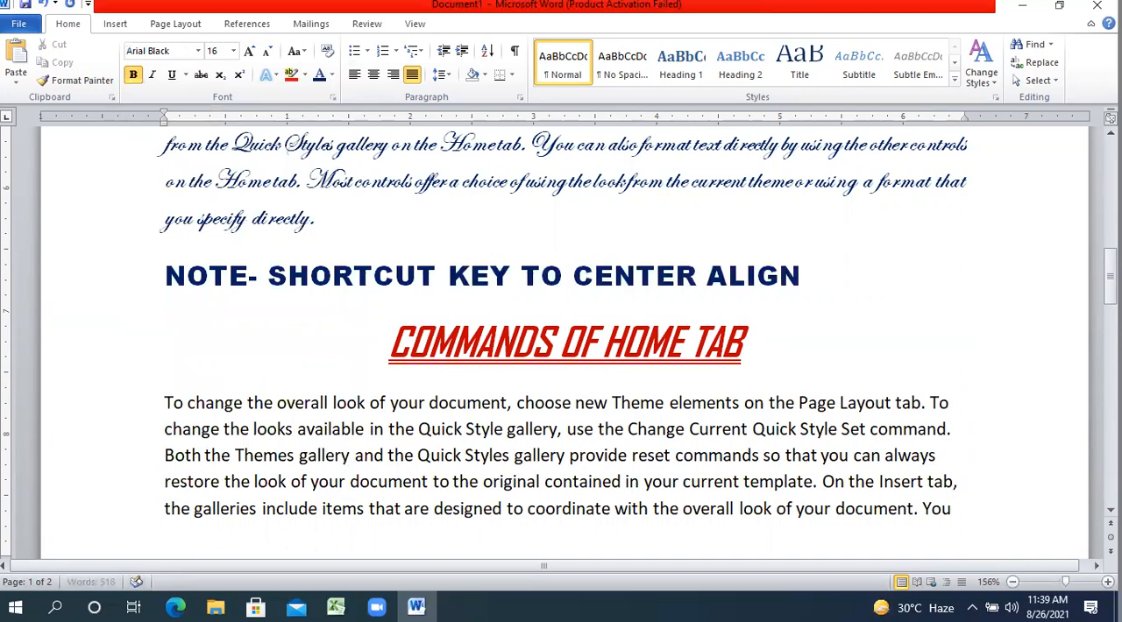
{"action": "type", "text": " IS - CTRL"}
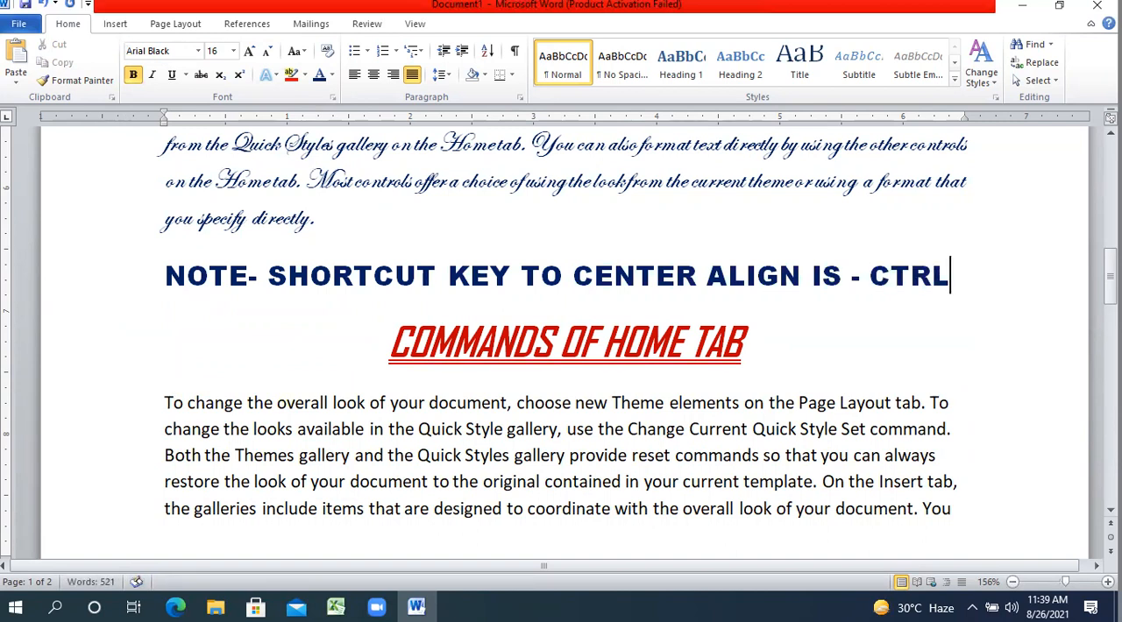
{"action": "type", "text": "+"}
{"action": "key", "text": "BackSpace"}
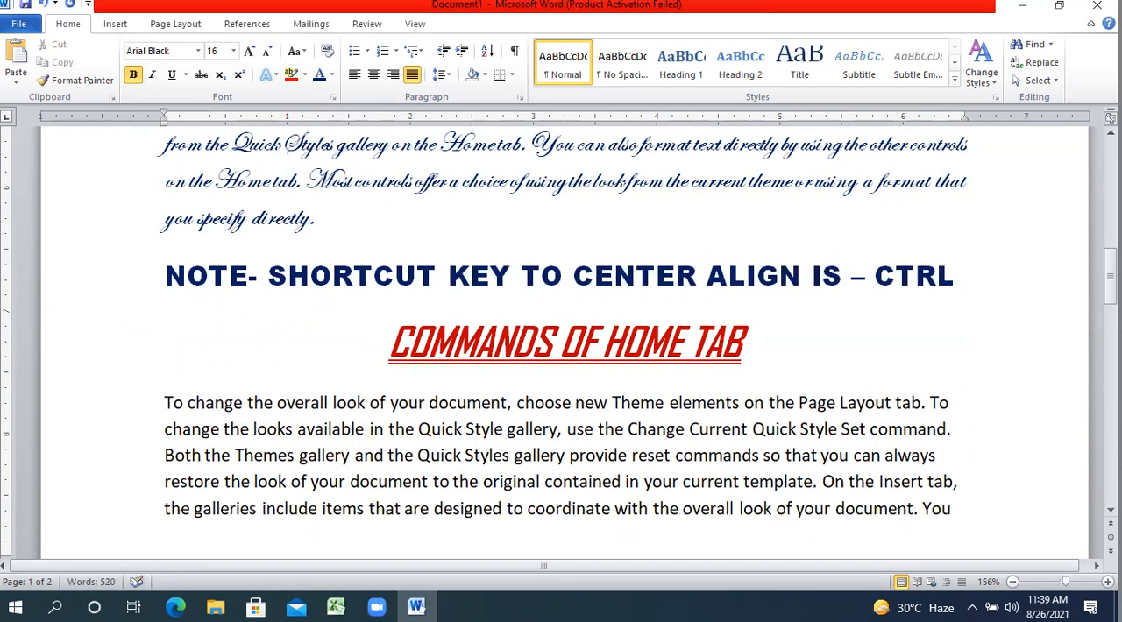
{"action": "type", "text": "+"}
{"action": "key", "text": "BackSpace"}
{"action": "type", "text": "+E"}
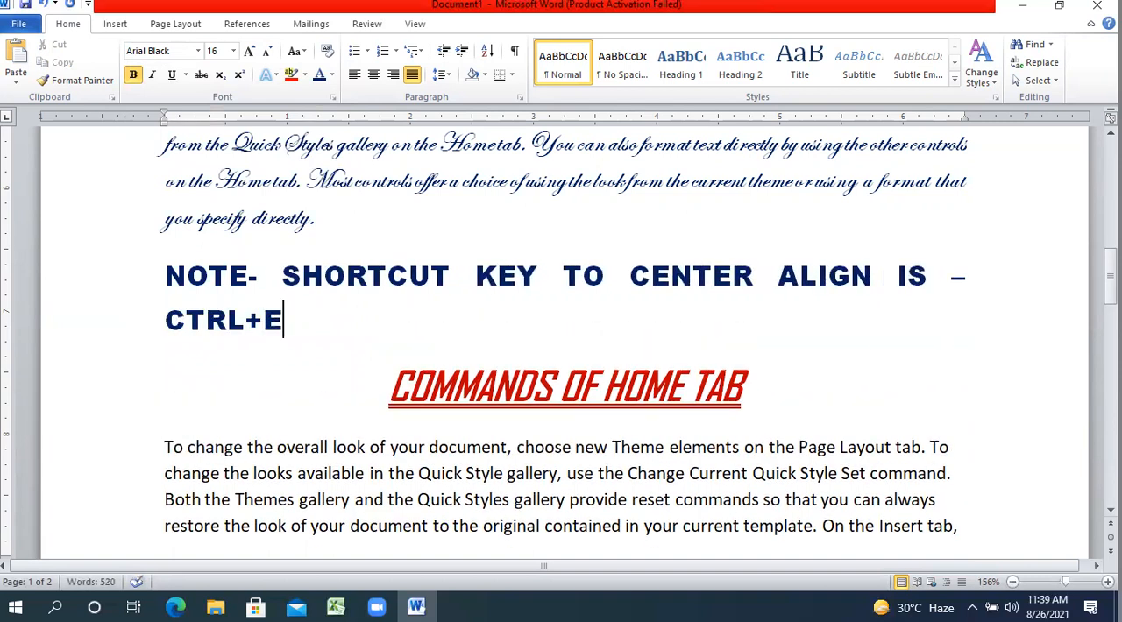
{"action": "type", "text": " AND SHORTC"}
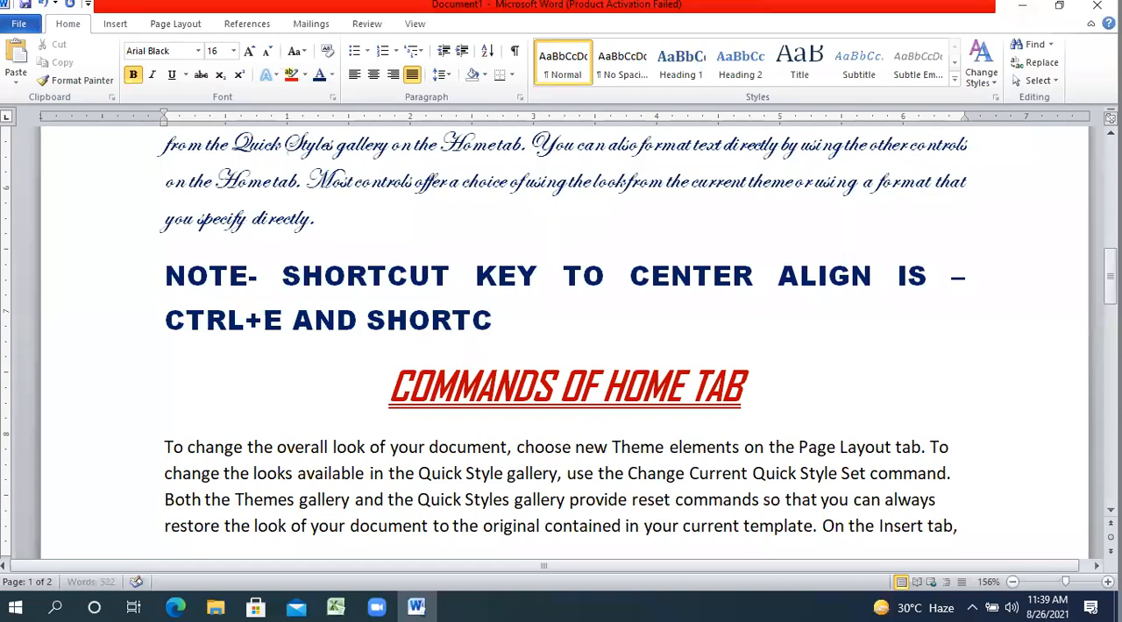
{"action": "type", "text": "UT KEY TO JUSTIFY"}
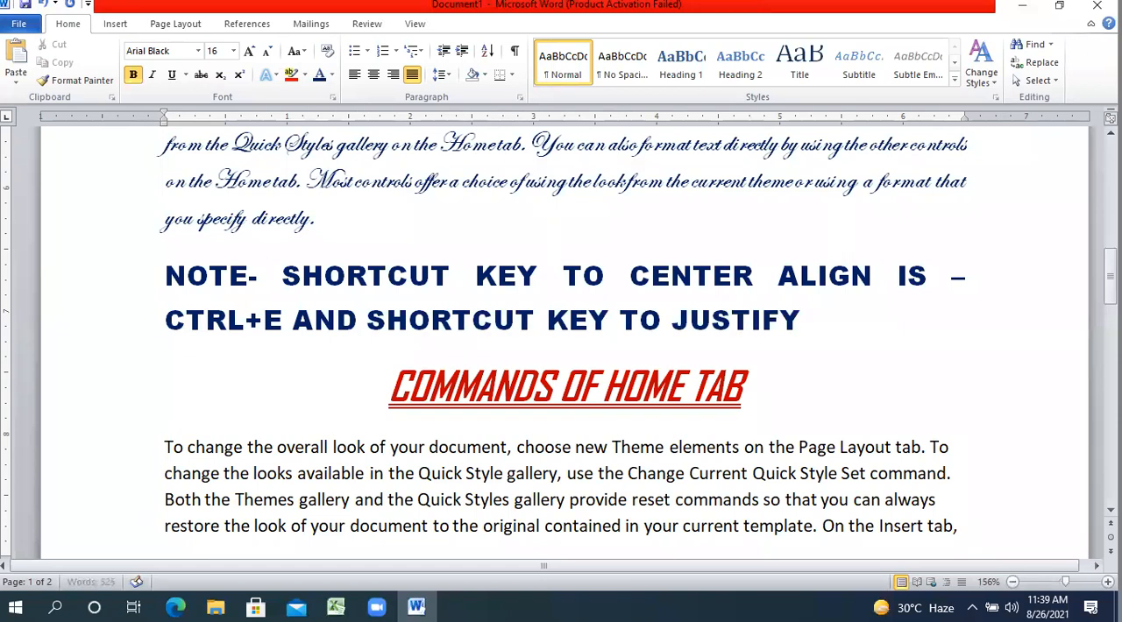
{"action": "type", "text": " ALIGN IS"}
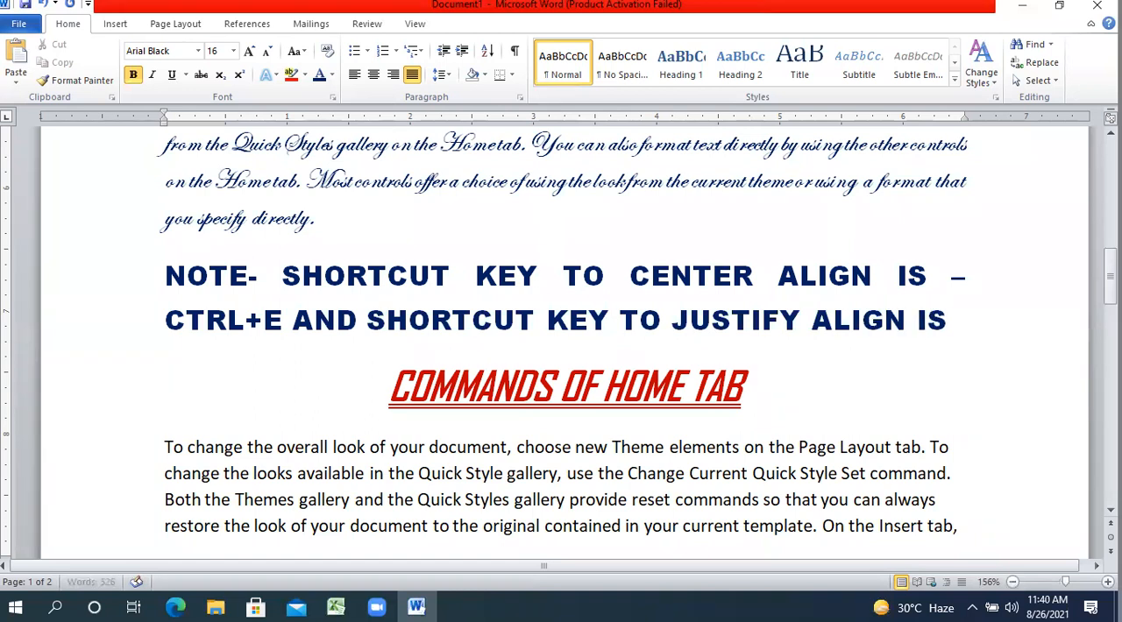
{"action": "type", "text": " CTRL+J"}
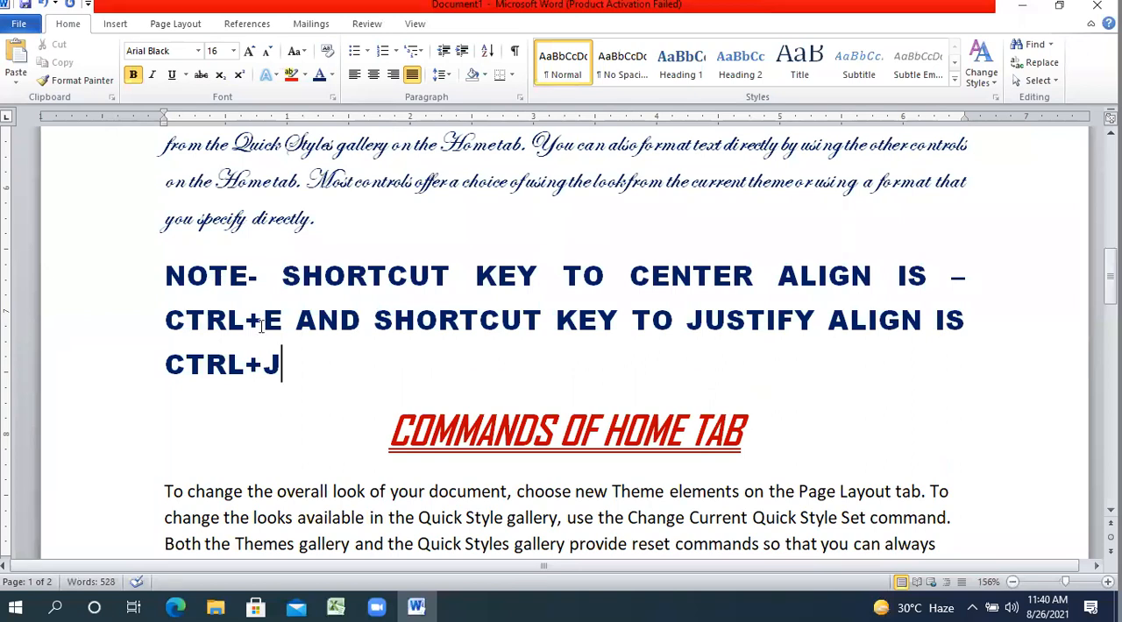
Shade the whole note paragraph with the lightest aqua theme colour.
{"action": "left_click_drag", "start_coordinate": [290, 361], "coordinate": [159, 295]}
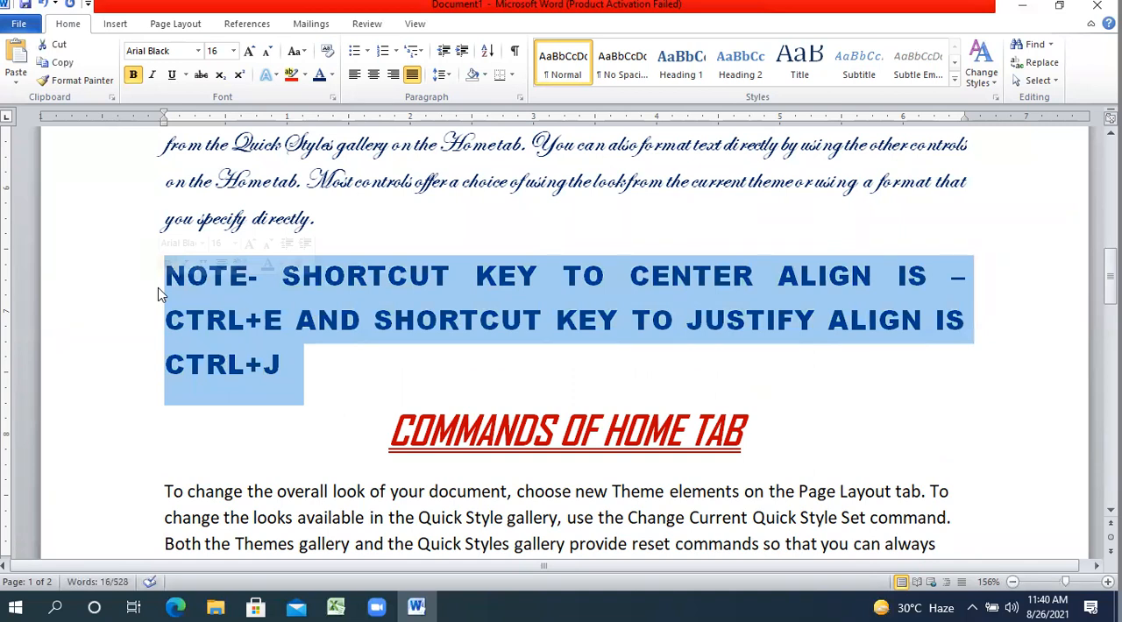
{"action": "left_click", "coordinate": [483, 77]}
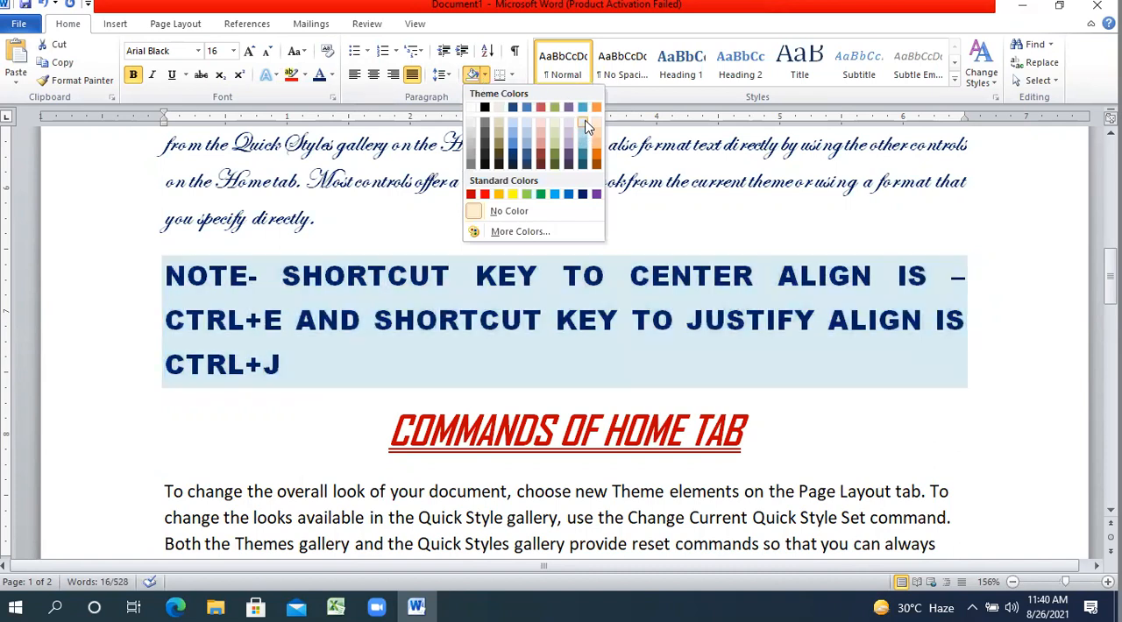
{"action": "left_click", "coordinate": [586, 127]}
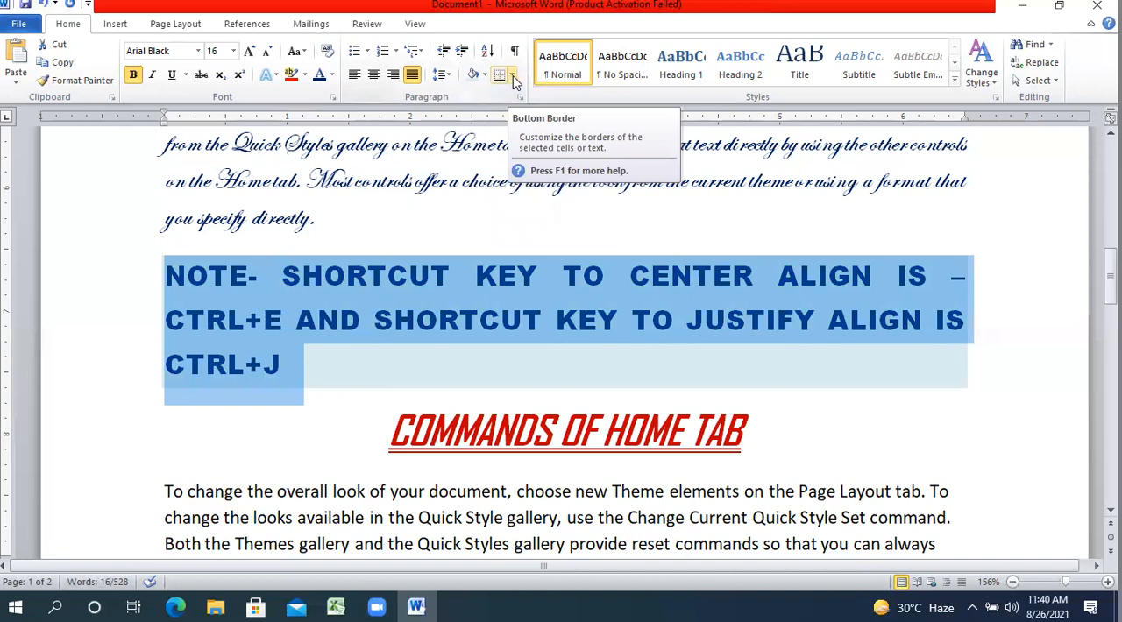
Apply a bottom border and a top border to the note paragraph, and finish with outside borders around it.
{"action": "left_click", "coordinate": [514, 78]}
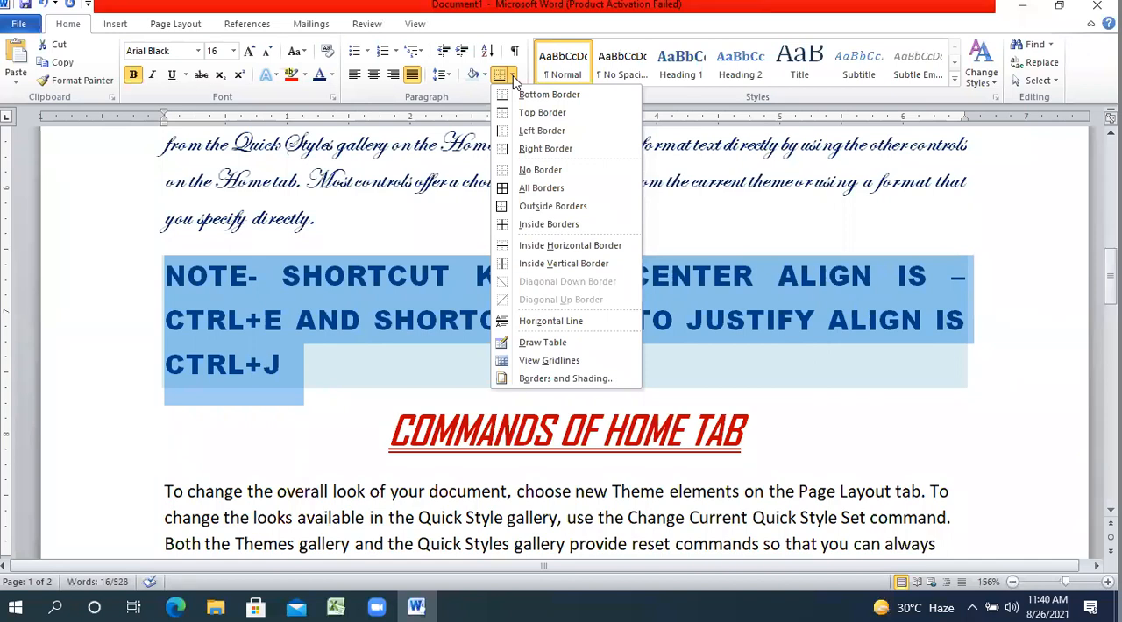
{"action": "left_click", "coordinate": [523, 96]}
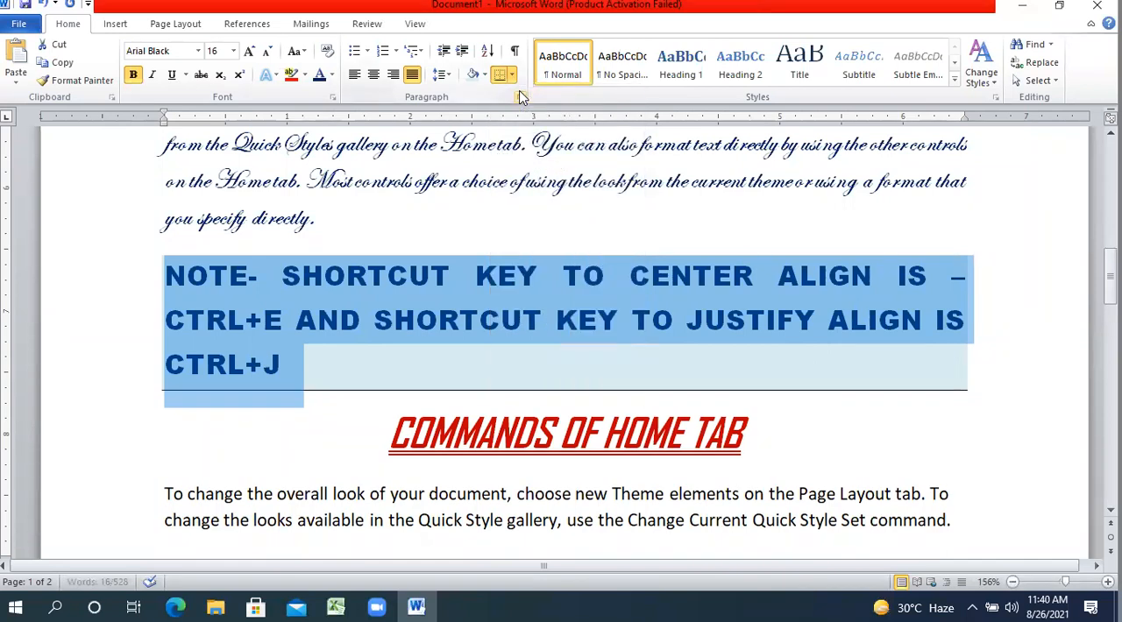
{"action": "left_click", "coordinate": [513, 78]}
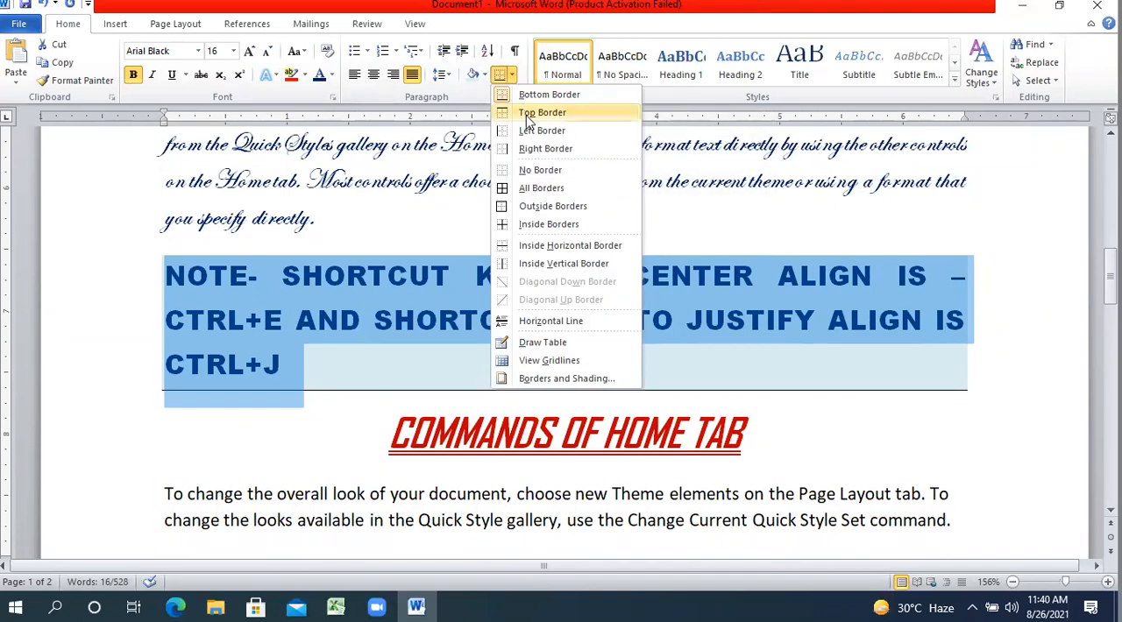
{"action": "left_click", "coordinate": [526, 112]}
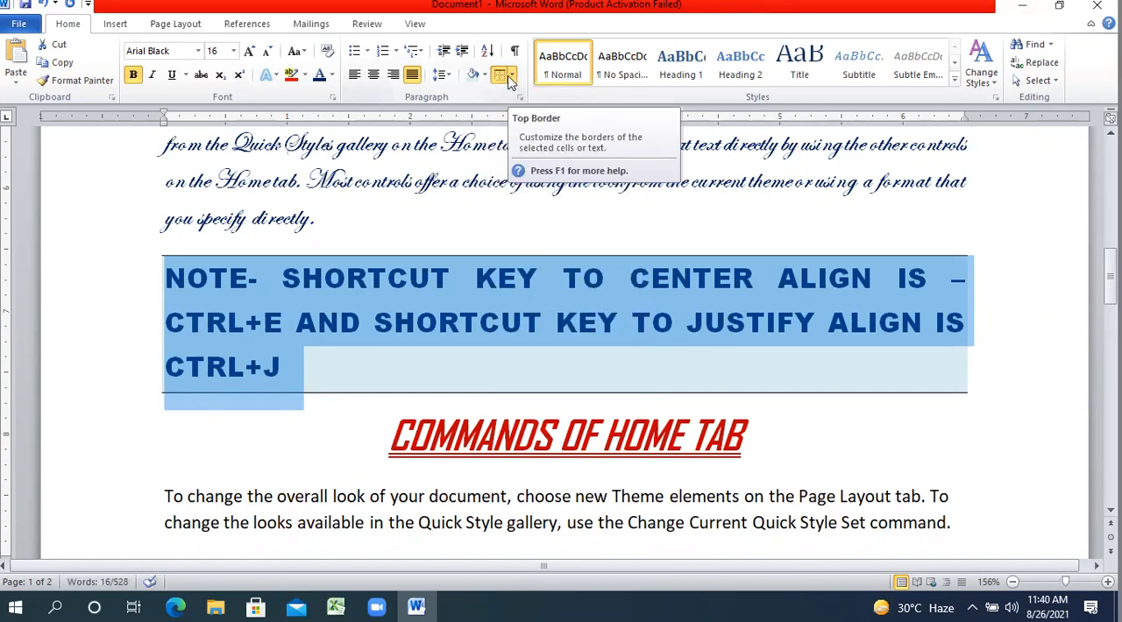
{"action": "left_click", "coordinate": [514, 76]}
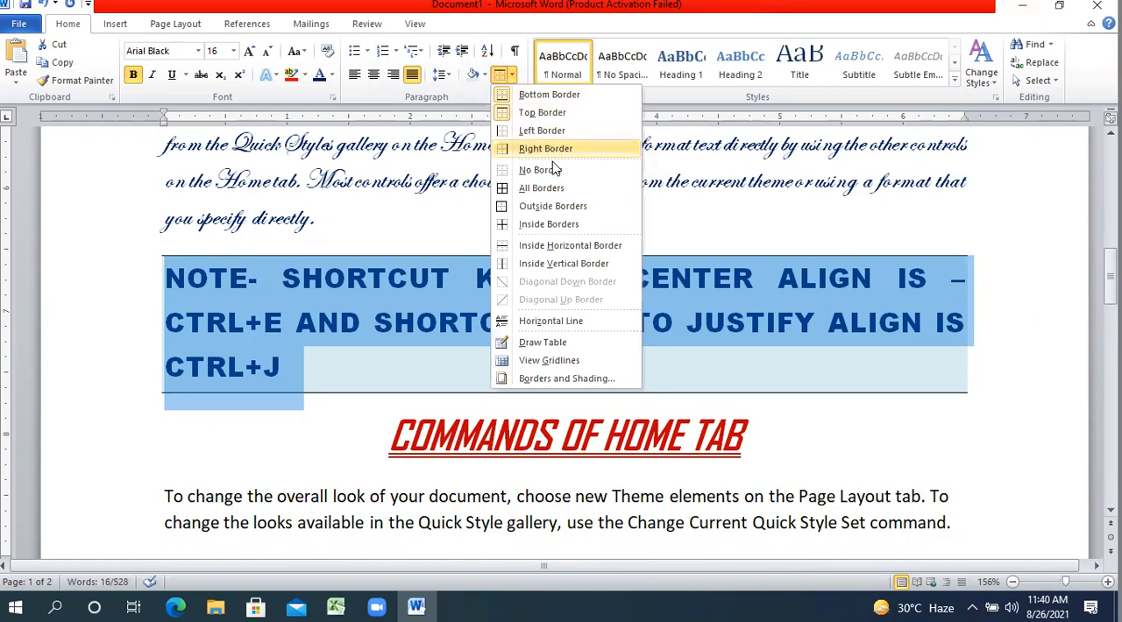
{"action": "left_click", "coordinate": [545, 207]}
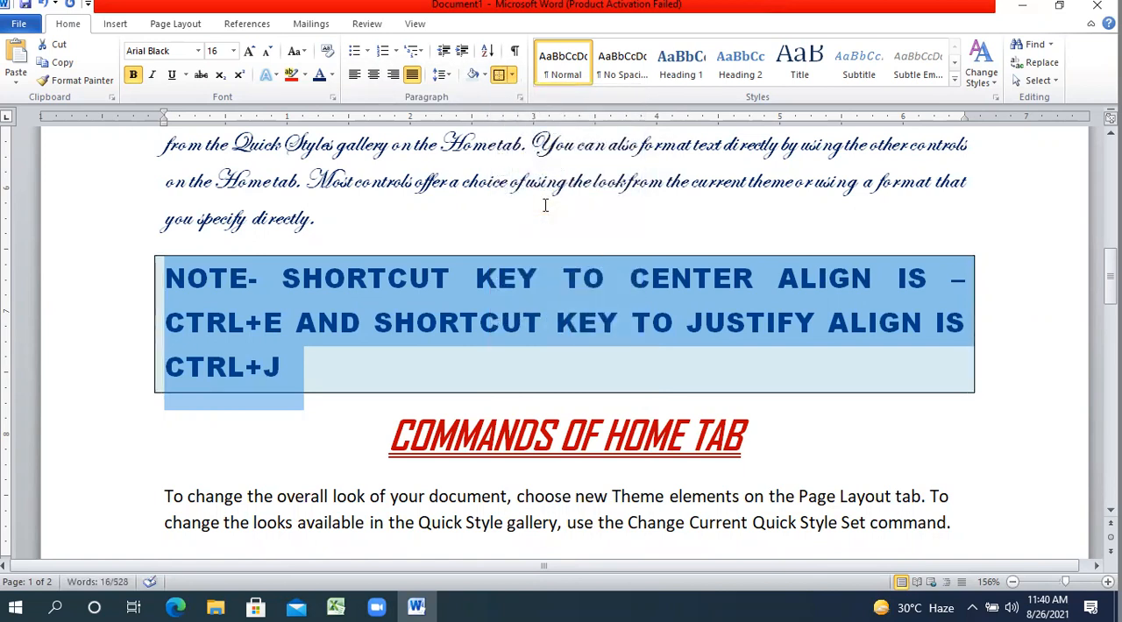
{"action": "left_click", "coordinate": [551, 238]}
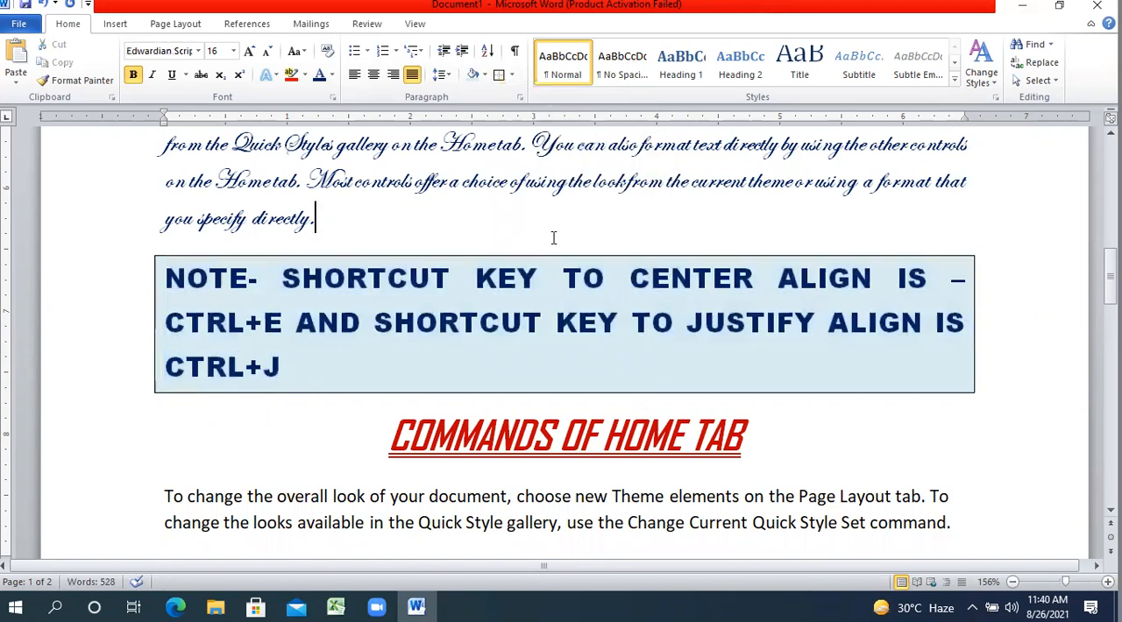
Open the Borders and Shading settings for the note paragraph and choose the thin-thick-thin line style for its box border.
{"action": "left_click_drag", "start_coordinate": [321, 365], "coordinate": [122, 279]}
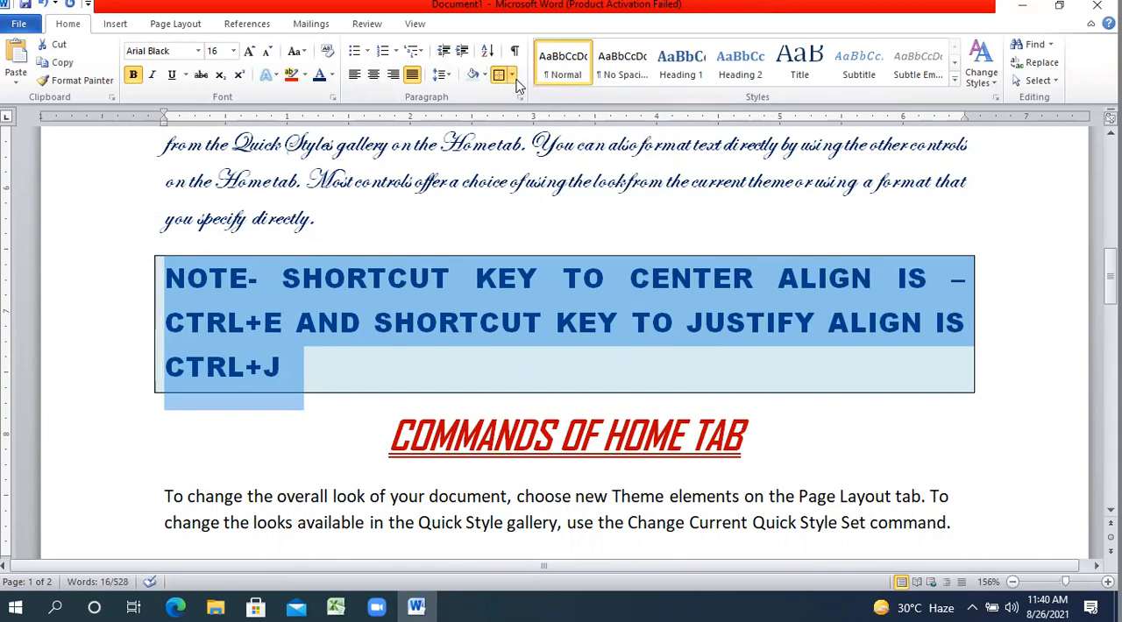
{"action": "left_click", "coordinate": [514, 77]}
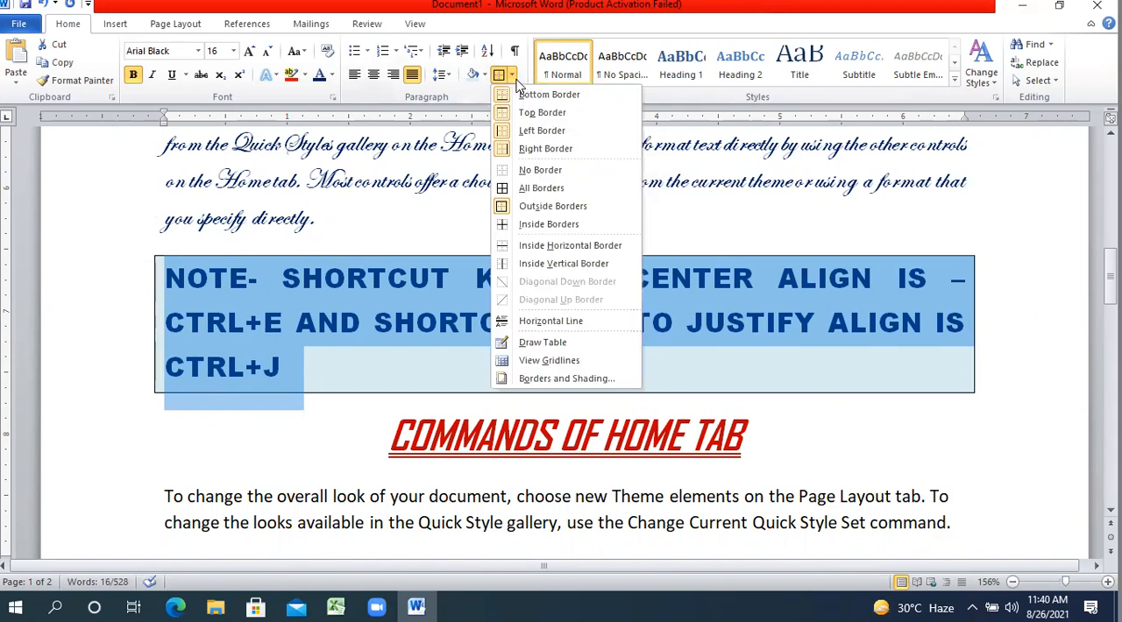
{"action": "left_click", "coordinate": [538, 379]}
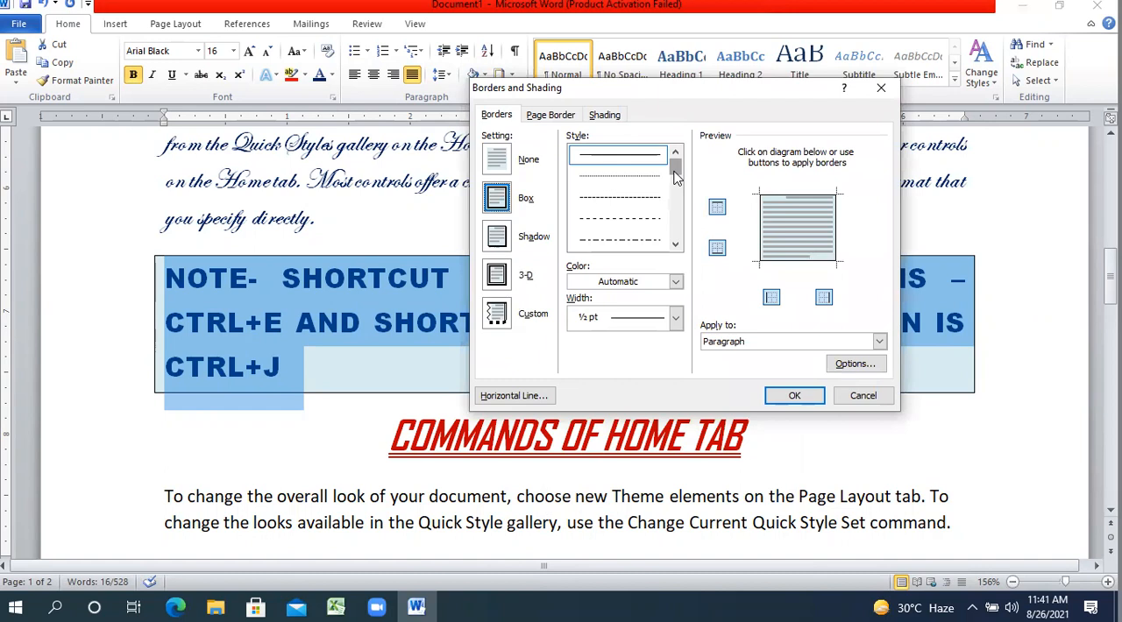
{"action": "left_click", "coordinate": [656, 197]}
{"action": "left_click", "coordinate": [643, 185]}
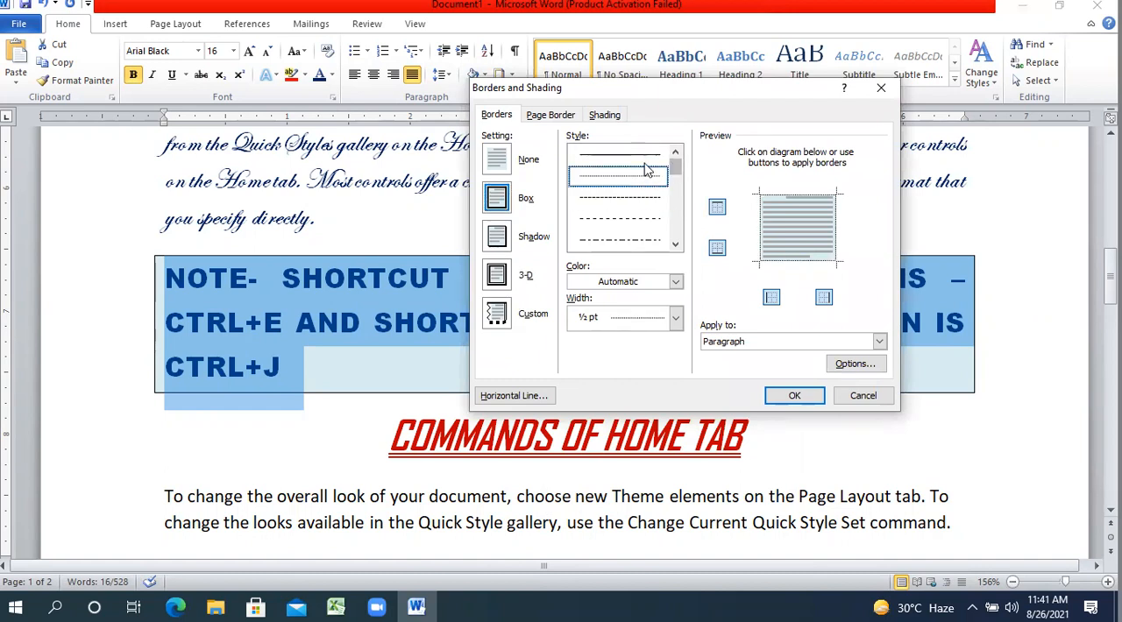
{"action": "left_click_drag", "start_coordinate": [674, 166], "coordinate": [674, 182]}
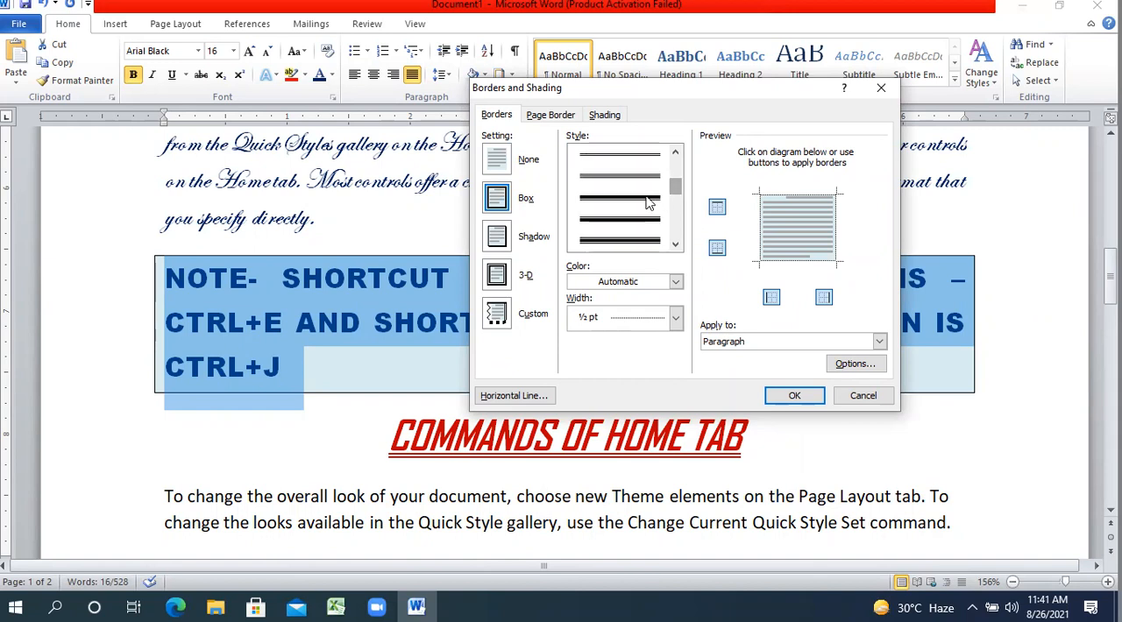
{"action": "left_click", "coordinate": [646, 197]}
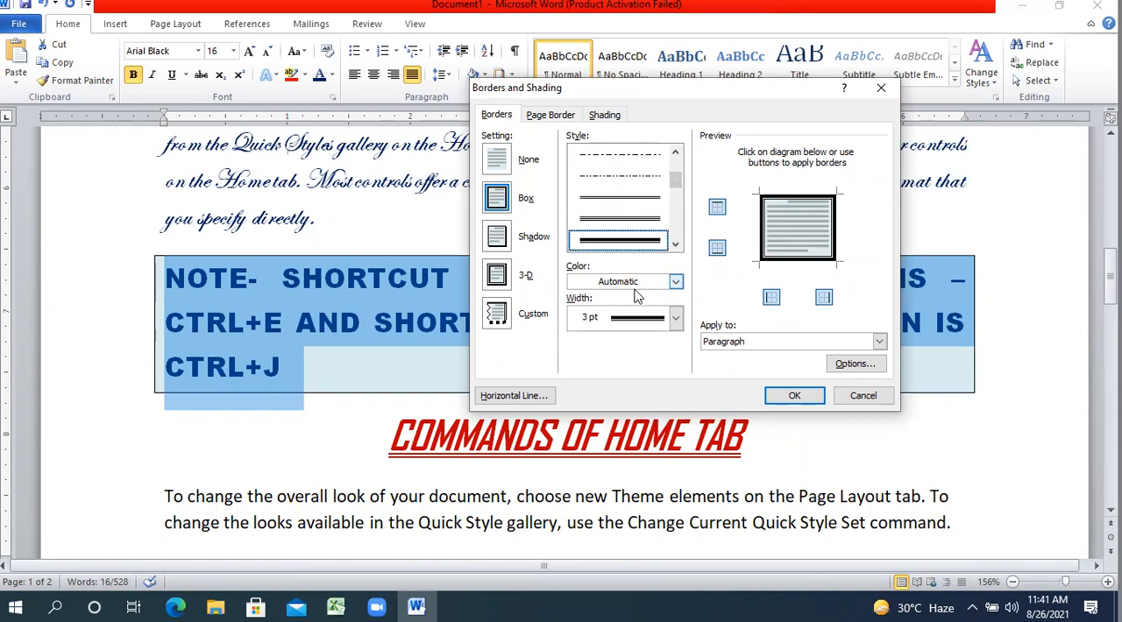
Set the note paragraph's box border to dark red with a 3 pt width and apply it.
{"action": "left_click", "coordinate": [676, 282]}
{"action": "left_click", "coordinate": [577, 419]}
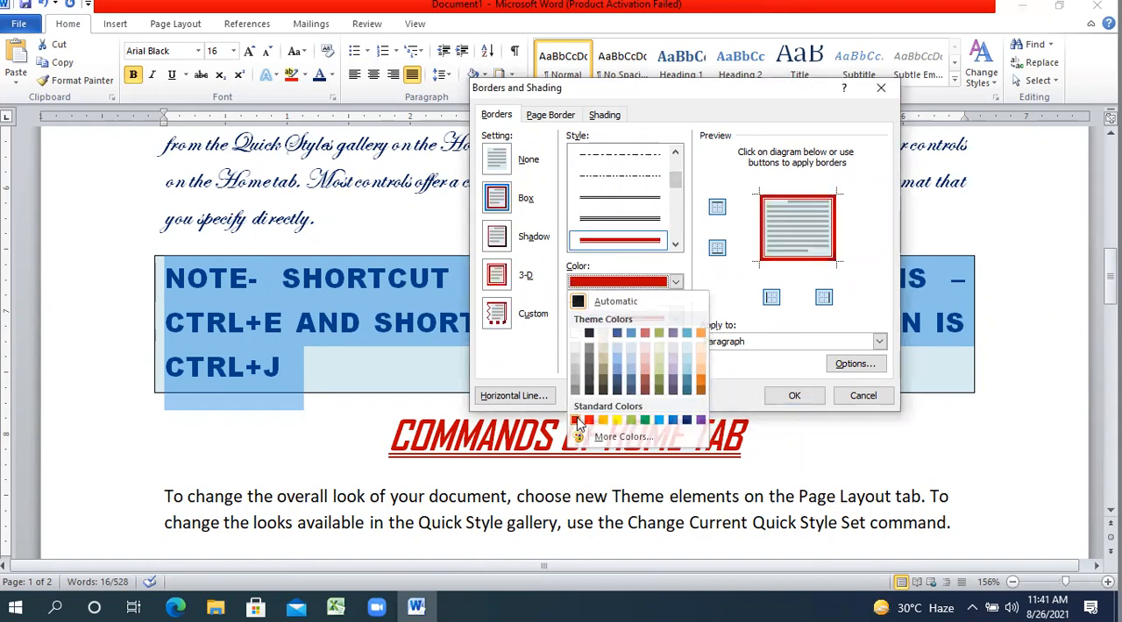
{"action": "left_click", "coordinate": [637, 321]}
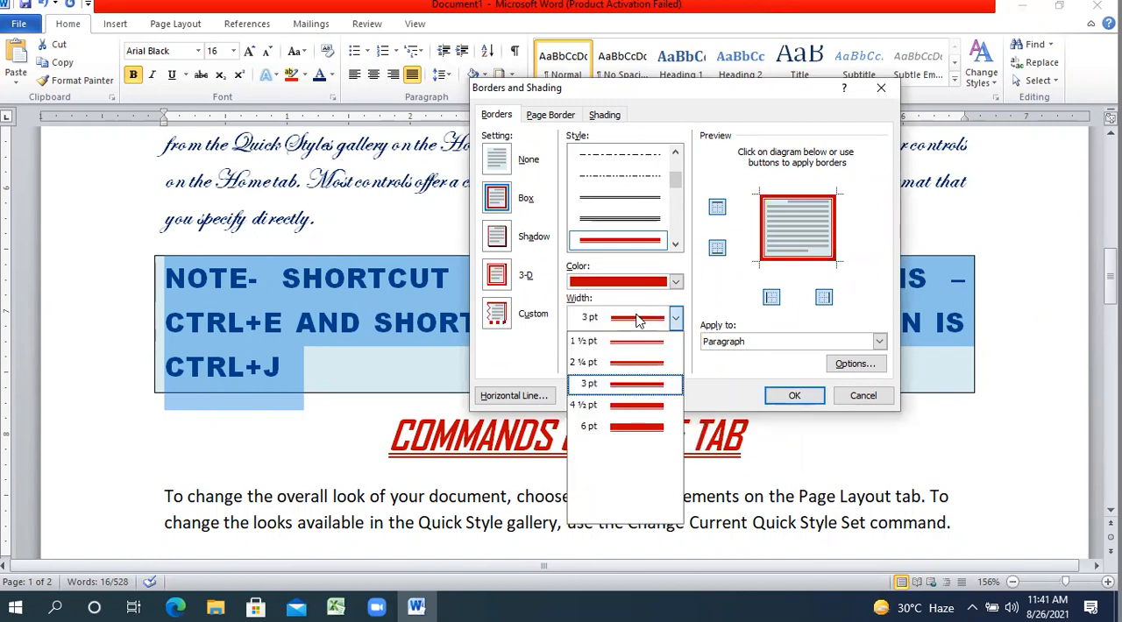
{"action": "left_click", "coordinate": [621, 390]}
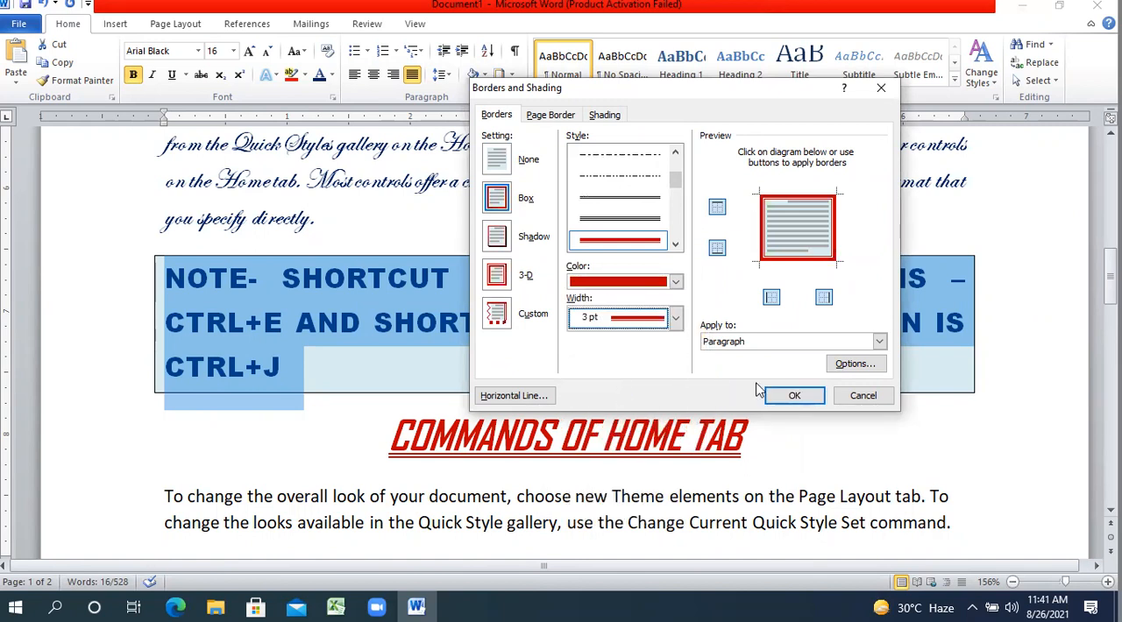
{"action": "left_click", "coordinate": [793, 395]}
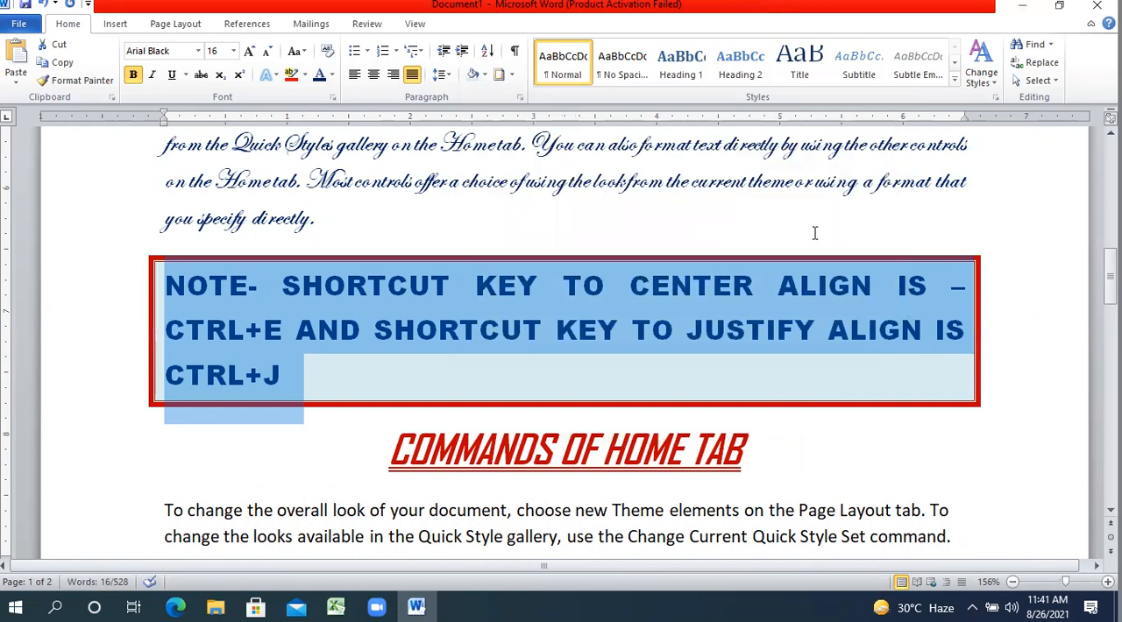
{"action": "left_click", "coordinate": [814, 233]}
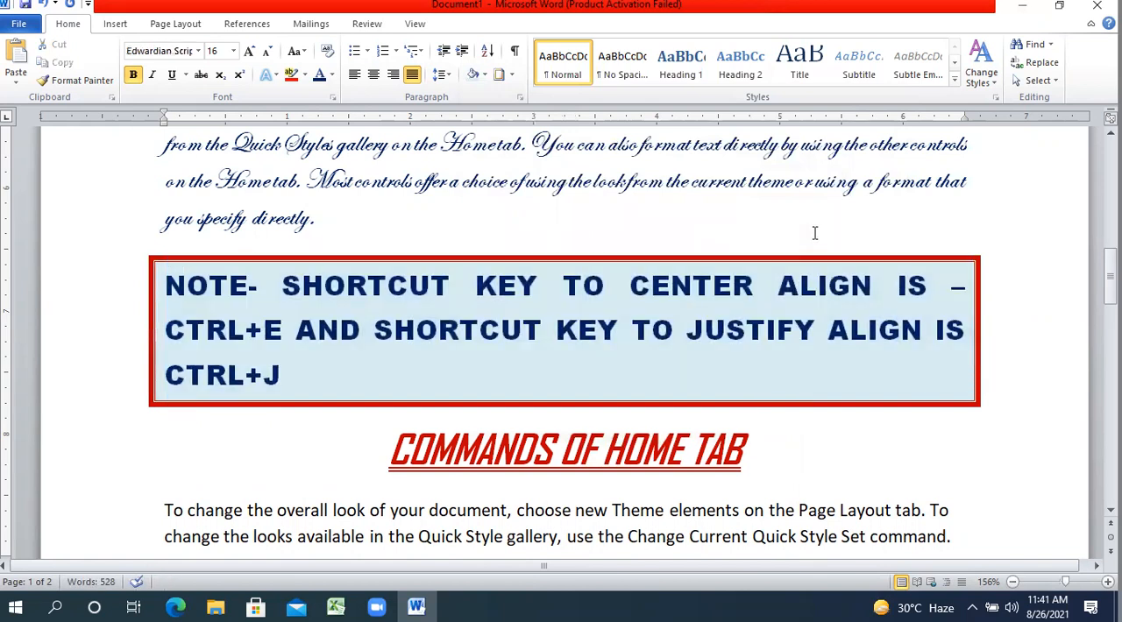
{"action": "left_click", "coordinate": [894, 291]}
Open the Borders and Shading settings for the paragraph starting "Most controls offer a choice" and choose a dashed line style.
{"action": "left_click_drag", "start_coordinate": [1064, 586], "coordinate": [1056, 584]}
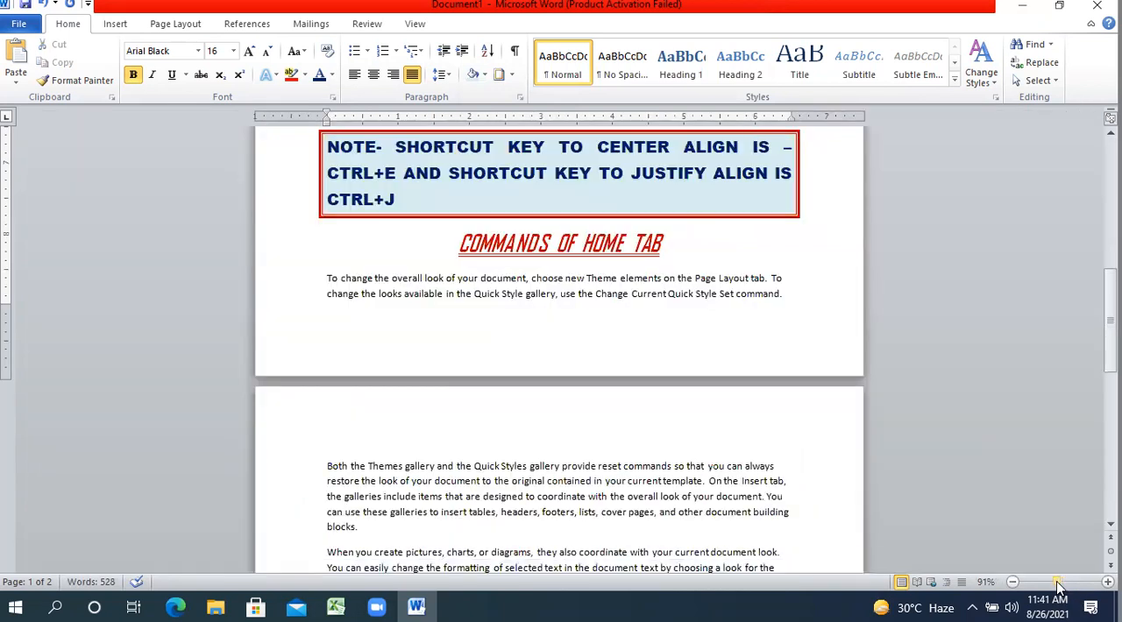
{"action": "key", "text": "ctrl+Page_Down"}
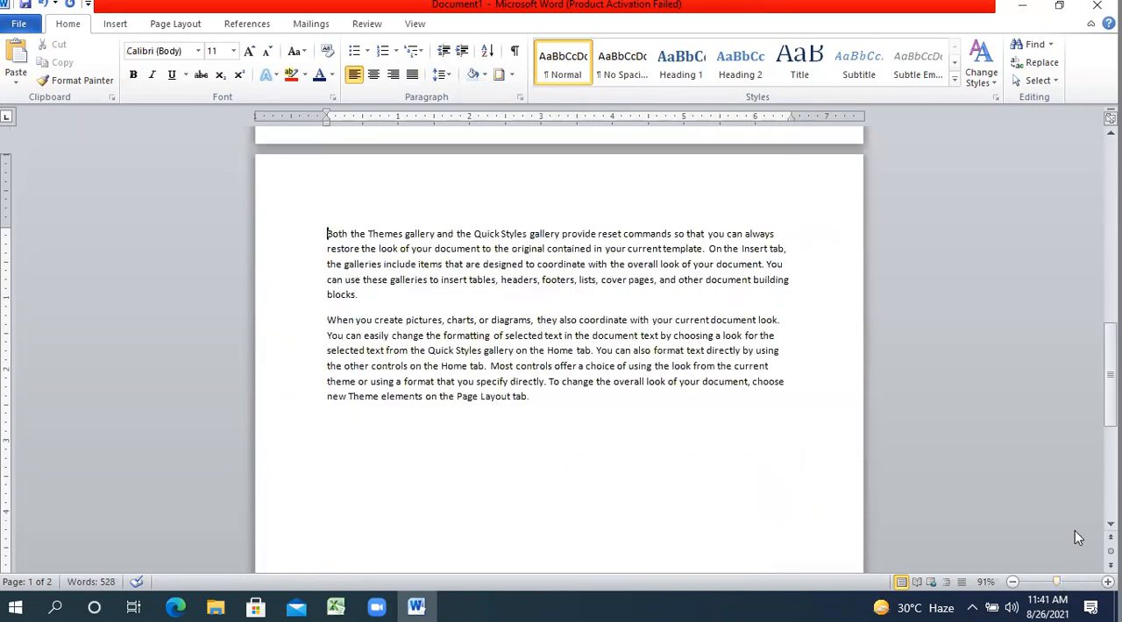
{"action": "left_click_drag", "start_coordinate": [1110, 374], "coordinate": [1110, 224]}
{"action": "left_click_drag", "start_coordinate": [676, 382], "coordinate": [347, 263]}
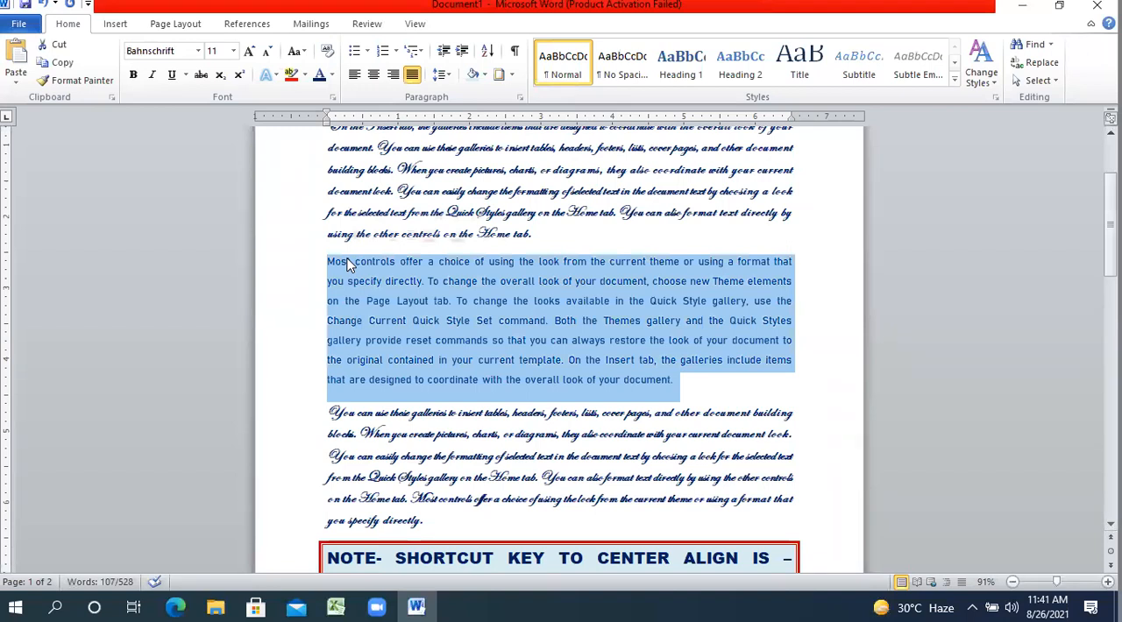
{"action": "left_click", "coordinate": [513, 76]}
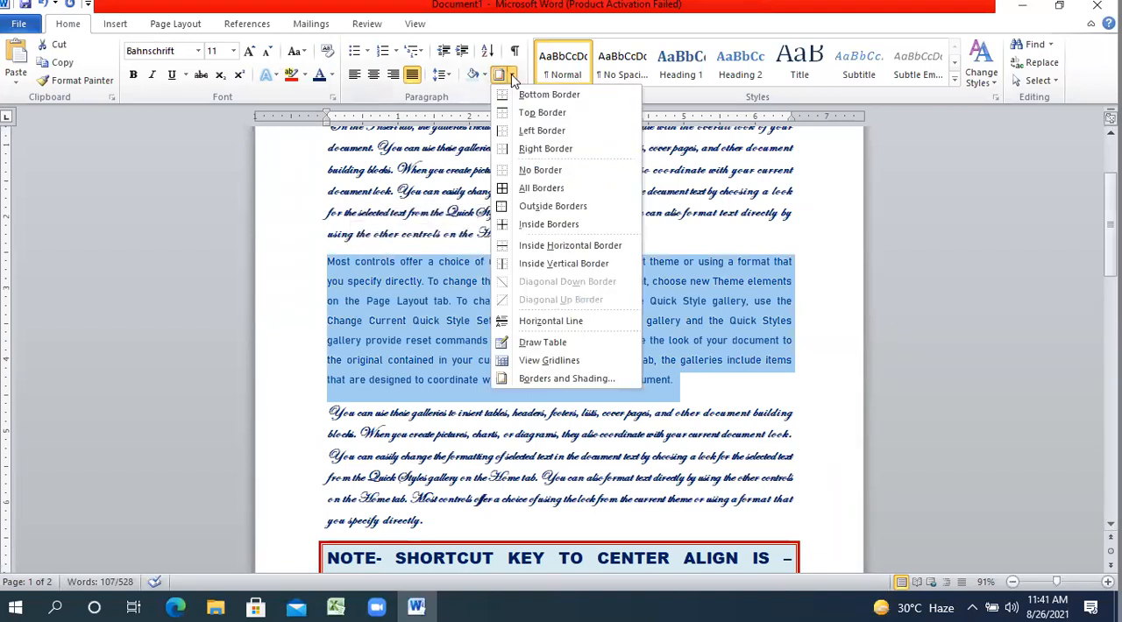
{"action": "left_click", "coordinate": [571, 377]}
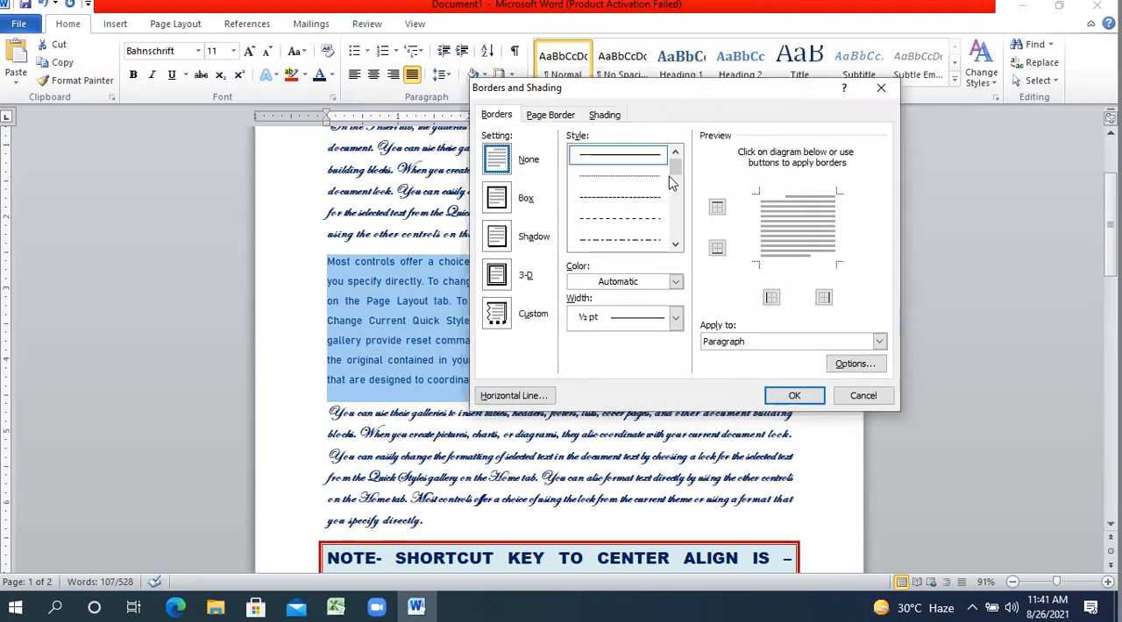
{"action": "left_click_drag", "start_coordinate": [678, 170], "coordinate": [672, 182]}
{"action": "left_click", "coordinate": [639, 157]}
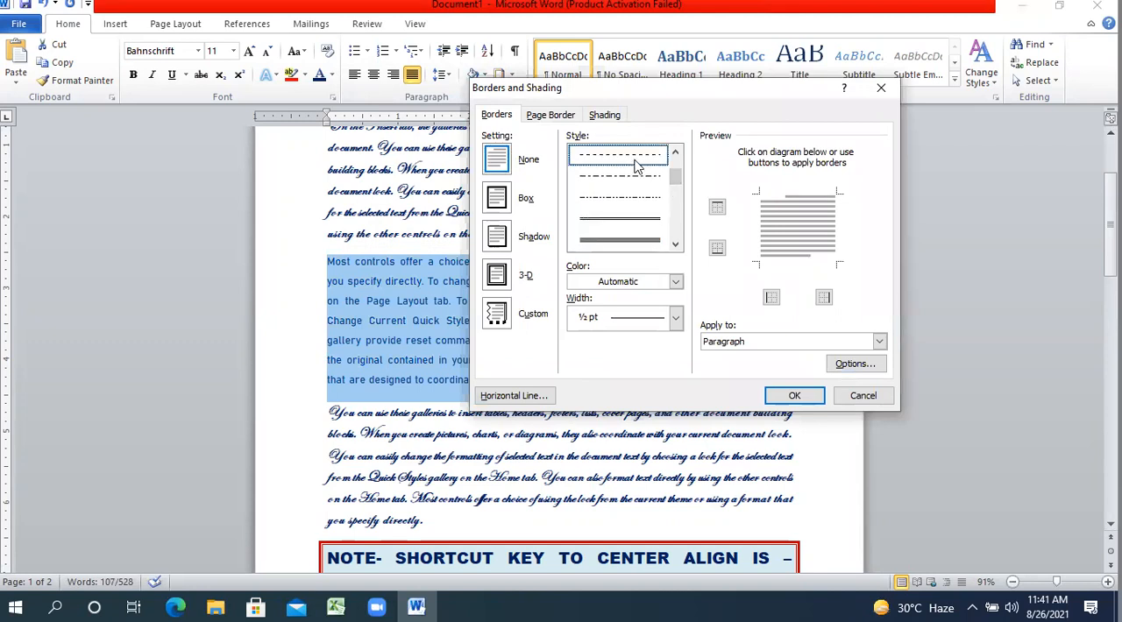
Set the dashed box border's width to 2 ¼ pt and its colour to dark red, and apply it to the paragraph.
{"action": "left_click", "coordinate": [636, 317]}
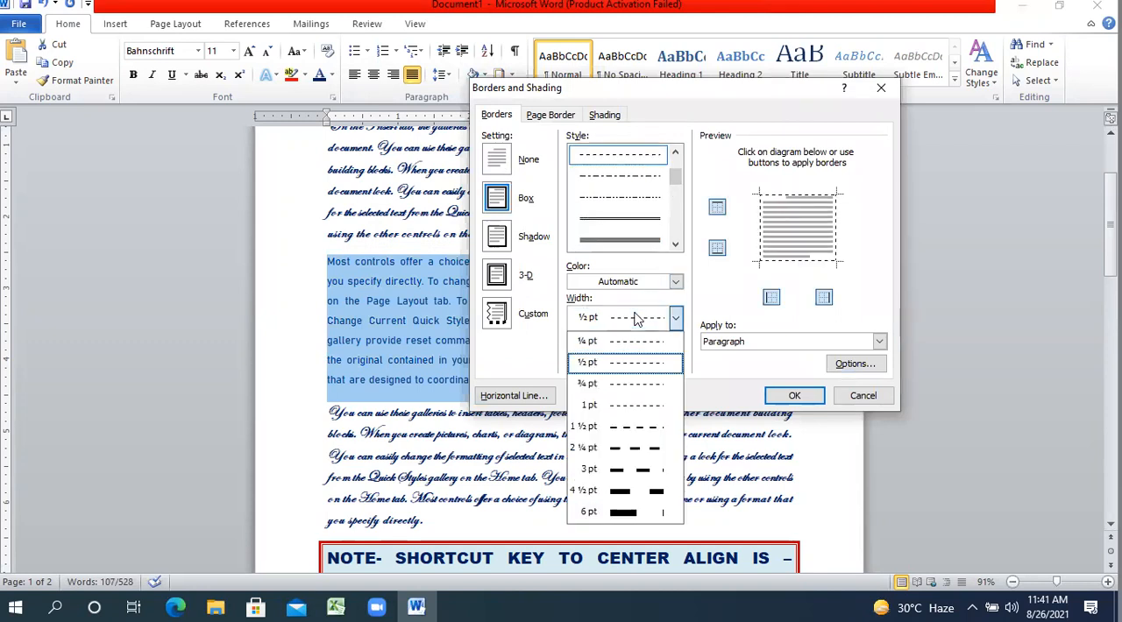
{"action": "left_click", "coordinate": [620, 449]}
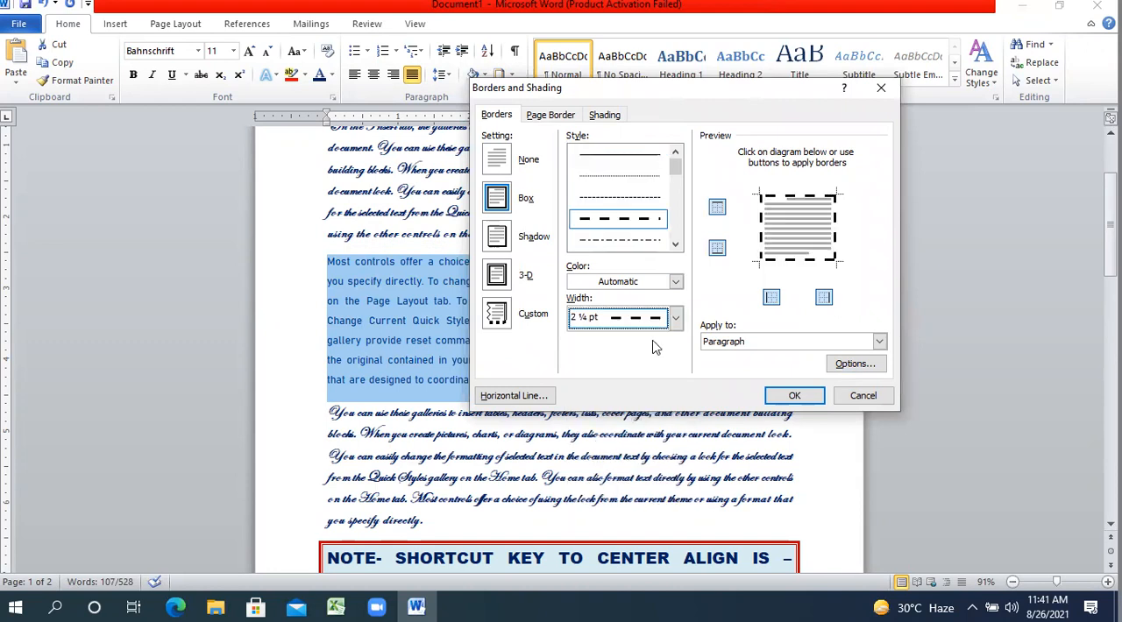
{"action": "left_click", "coordinate": [655, 281]}
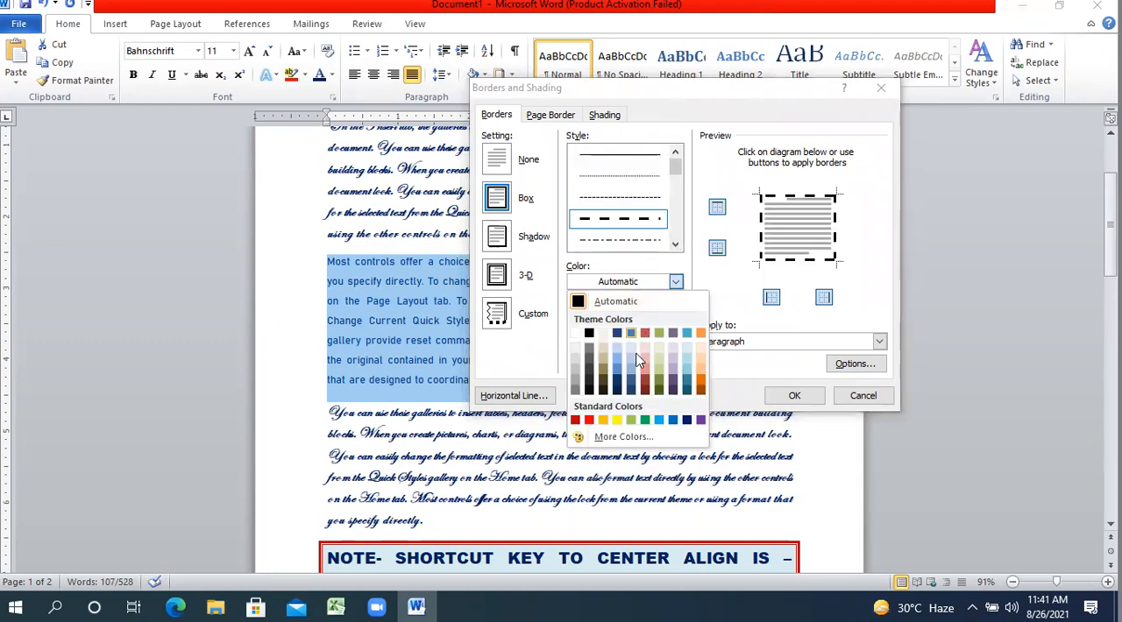
{"action": "left_click", "coordinate": [578, 422]}
{"action": "left_click", "coordinate": [788, 394]}
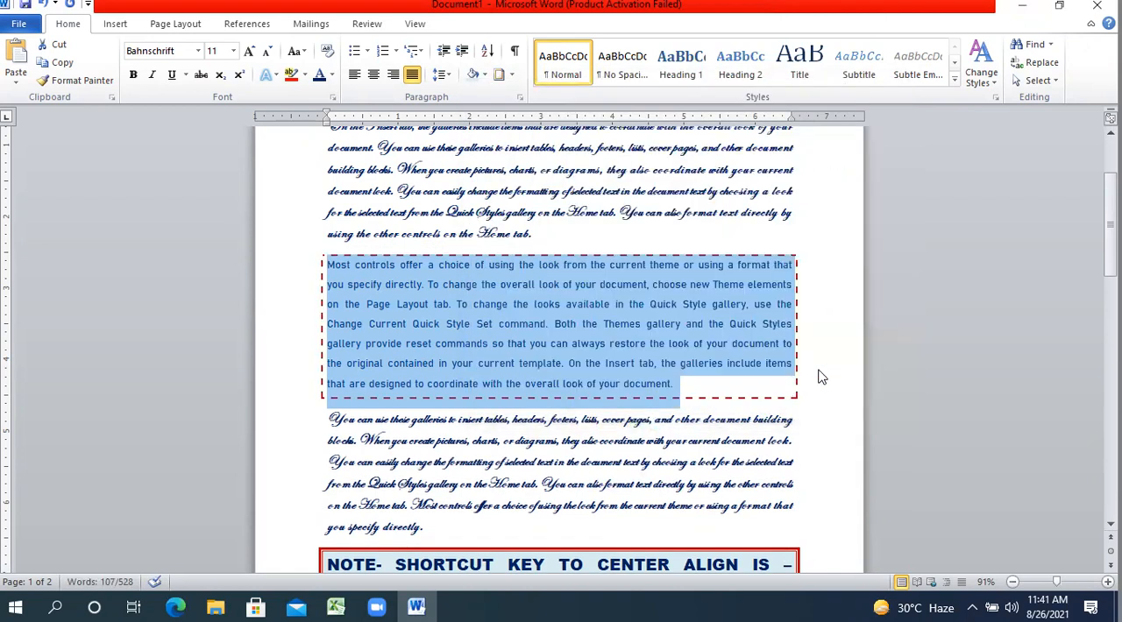
{"action": "left_click", "coordinate": [820, 375]}
Shade the dashed-border paragraph with a light olive green theme colour.
{"action": "left_click_drag", "start_coordinate": [695, 382], "coordinate": [314, 272]}
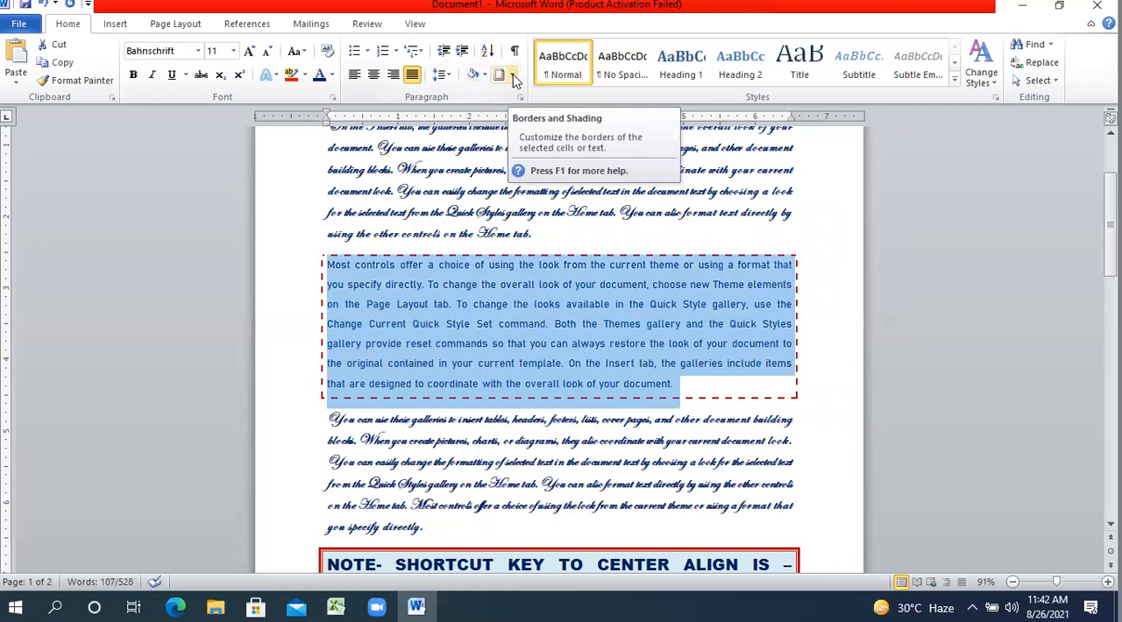
{"action": "left_click", "coordinate": [484, 77]}
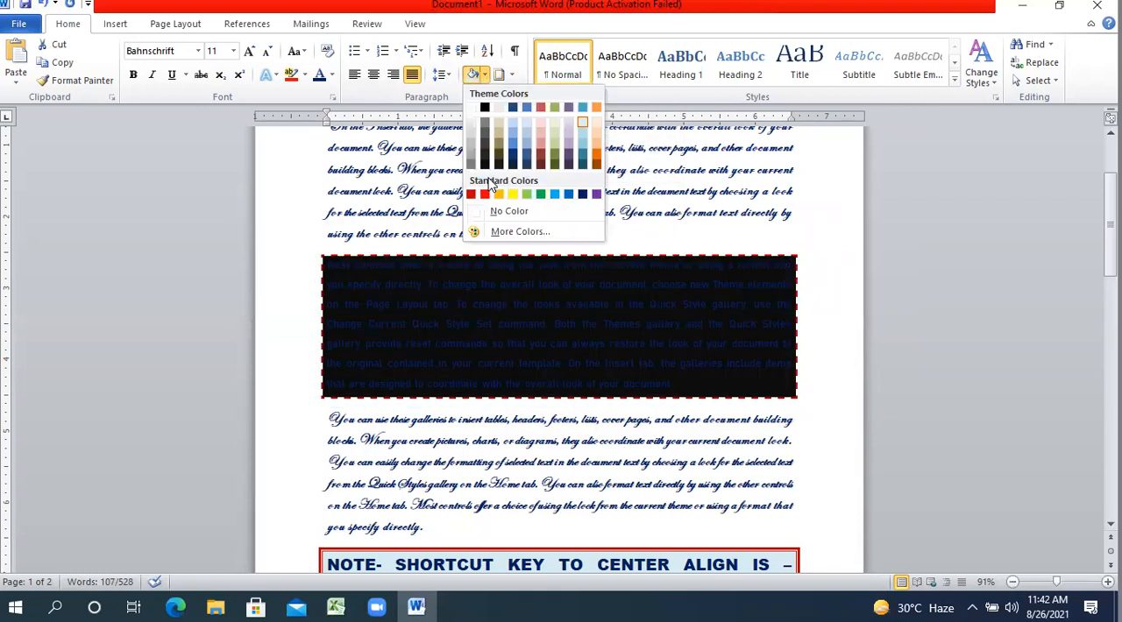
{"action": "left_click", "coordinate": [558, 143]}
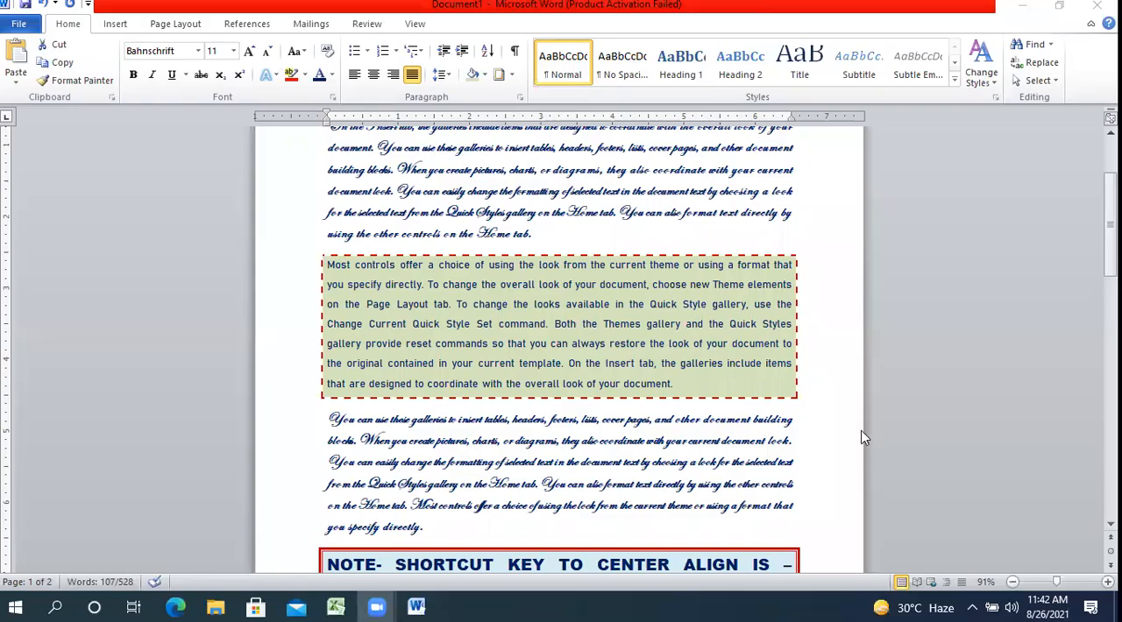
{"action": "triple_click", "coordinate": [760, 386]}
{"action": "left_click", "coordinate": [761, 383]}
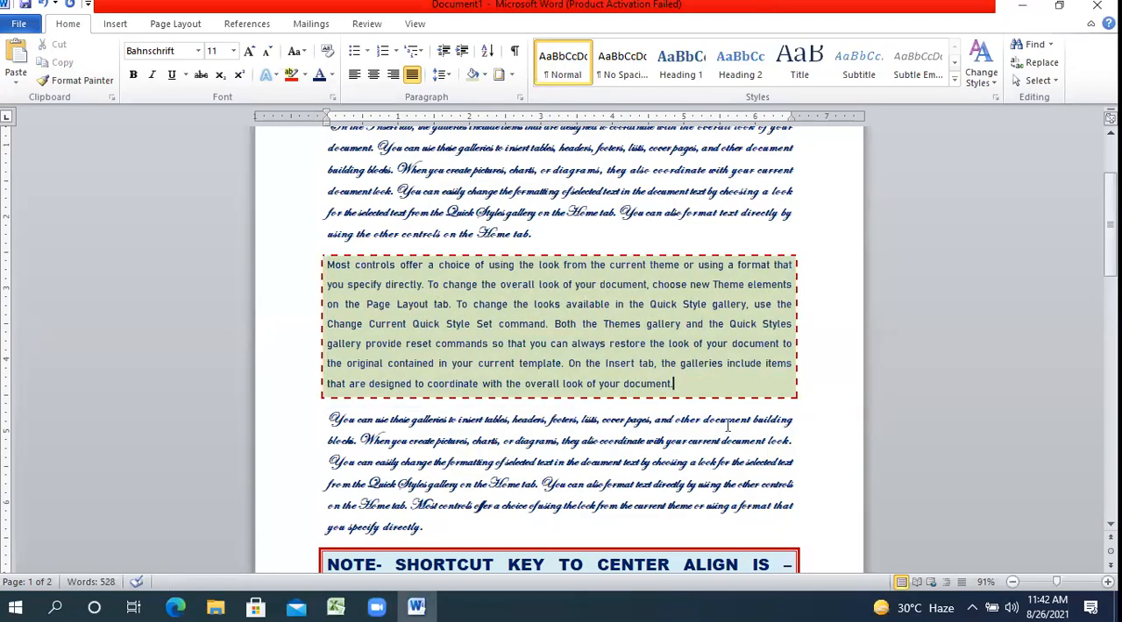
{"action": "left_click", "coordinate": [710, 462]}
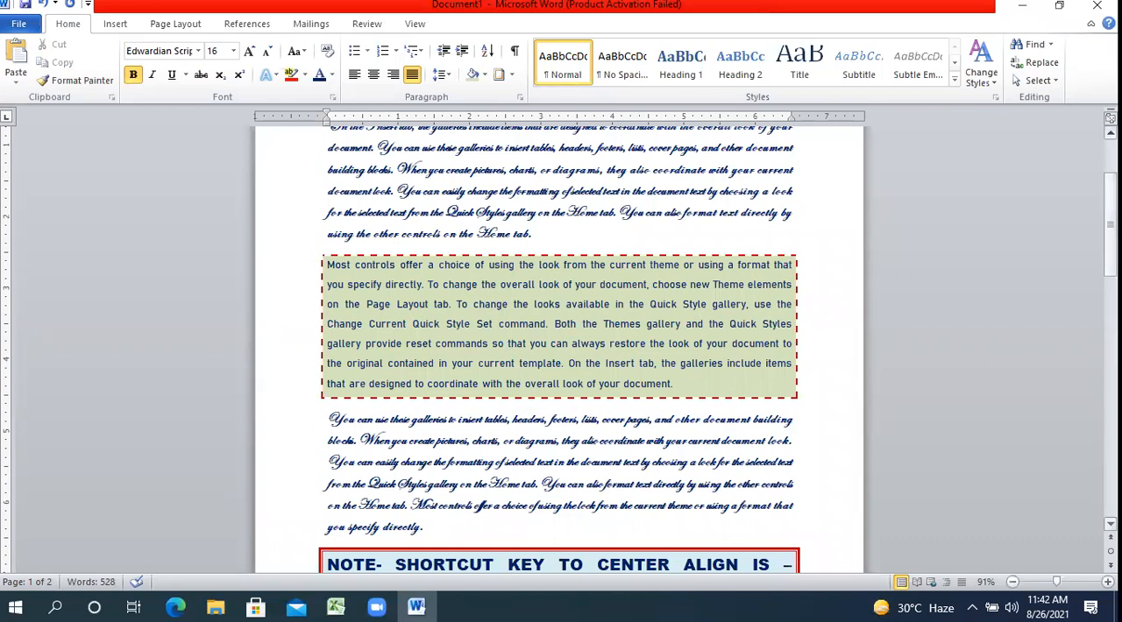
Switch to the INTRODUCTION TO WORD PROCESSOR PDF in Edge, view its Text Alignment section on page 13, and return to Word.
{"action": "scroll", "coordinate": [709, 462], "scroll_direction": "up", "scroll_amount": 2}
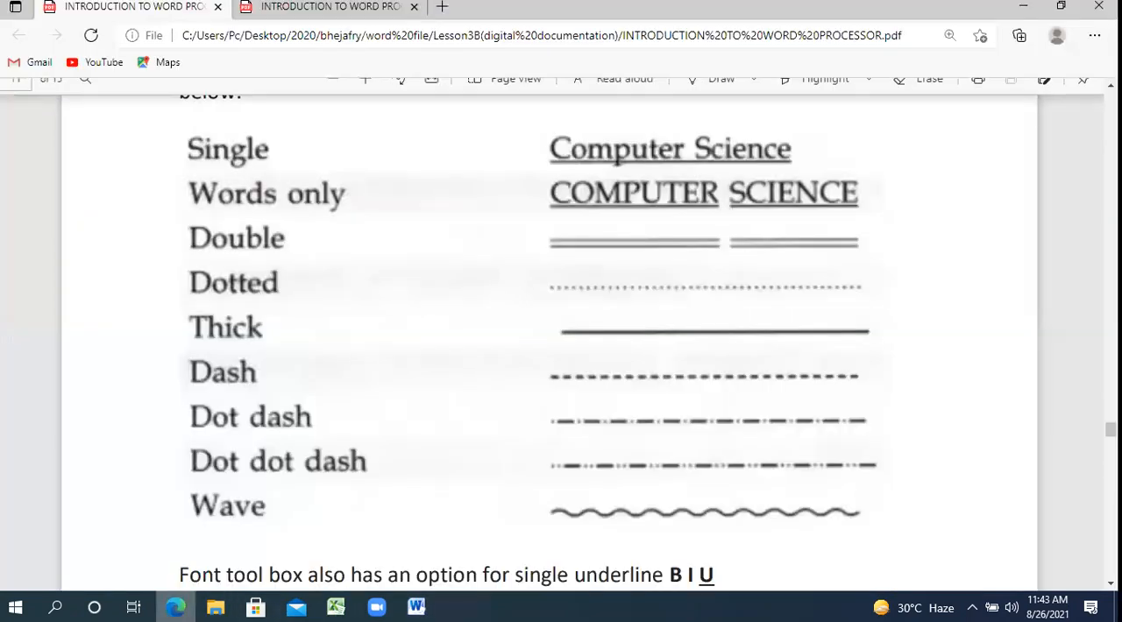
{"action": "left_click", "coordinate": [175, 606]}
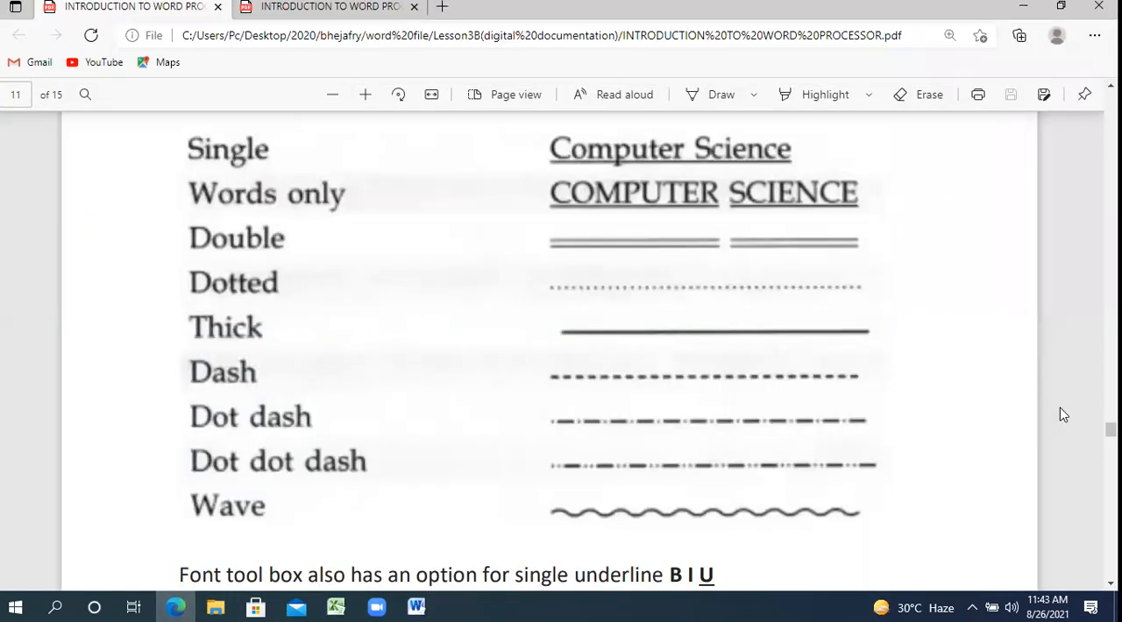
{"action": "left_click_drag", "start_coordinate": [1109, 428], "coordinate": [1110, 505]}
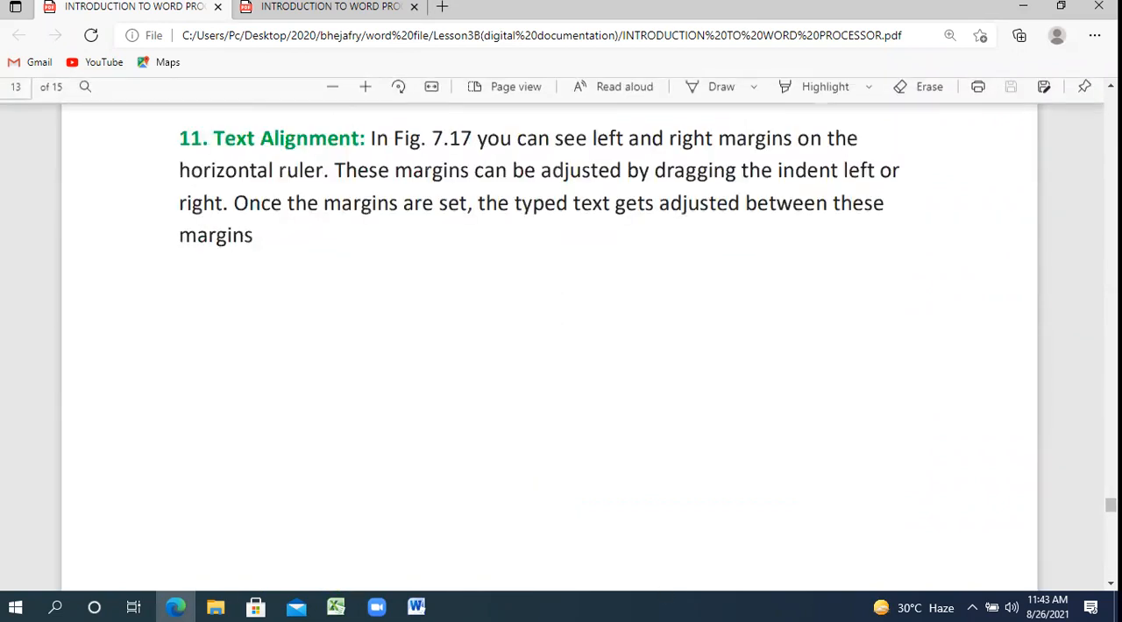
{"action": "left_click", "coordinate": [416, 607]}
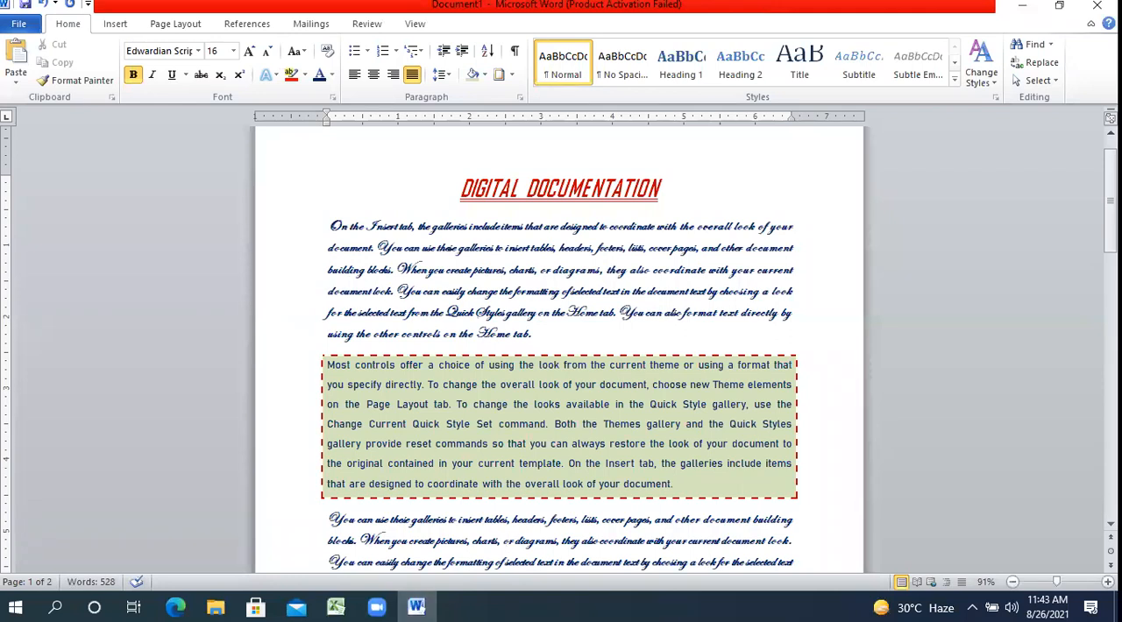
Add the line "TABS OF MS WORD 2010" between the two body paragraphs on page 2, followed by a new line.
{"action": "left_click", "coordinate": [1062, 583]}
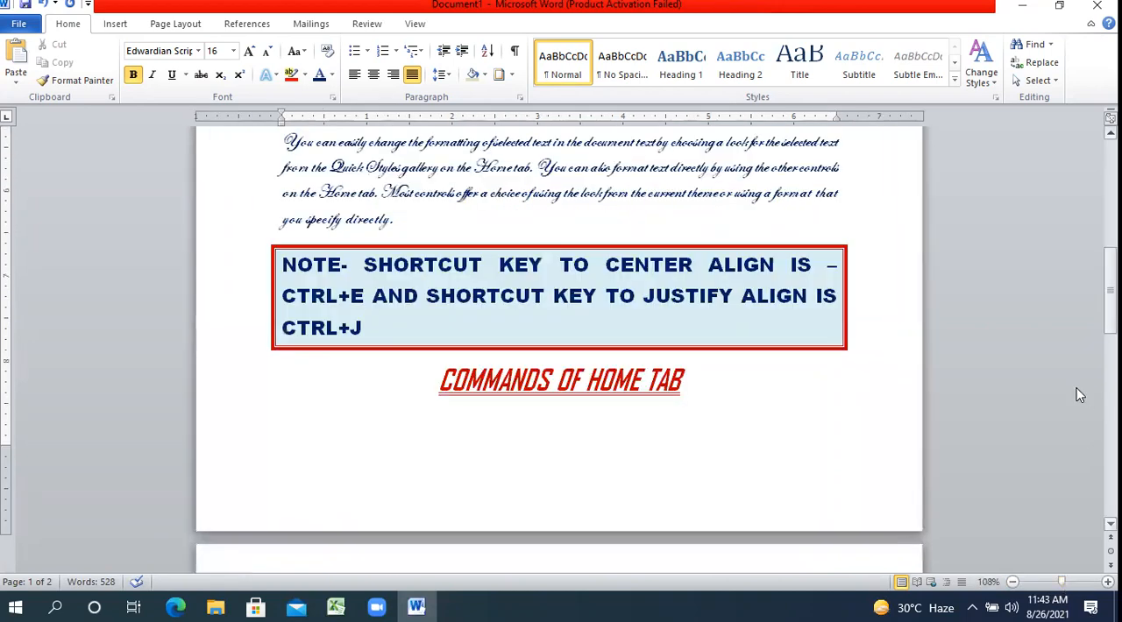
{"action": "left_click_drag", "start_coordinate": [1110, 279], "coordinate": [1110, 357]}
{"action": "left_click", "coordinate": [428, 368]}
{"action": "key", "text": "Return"}
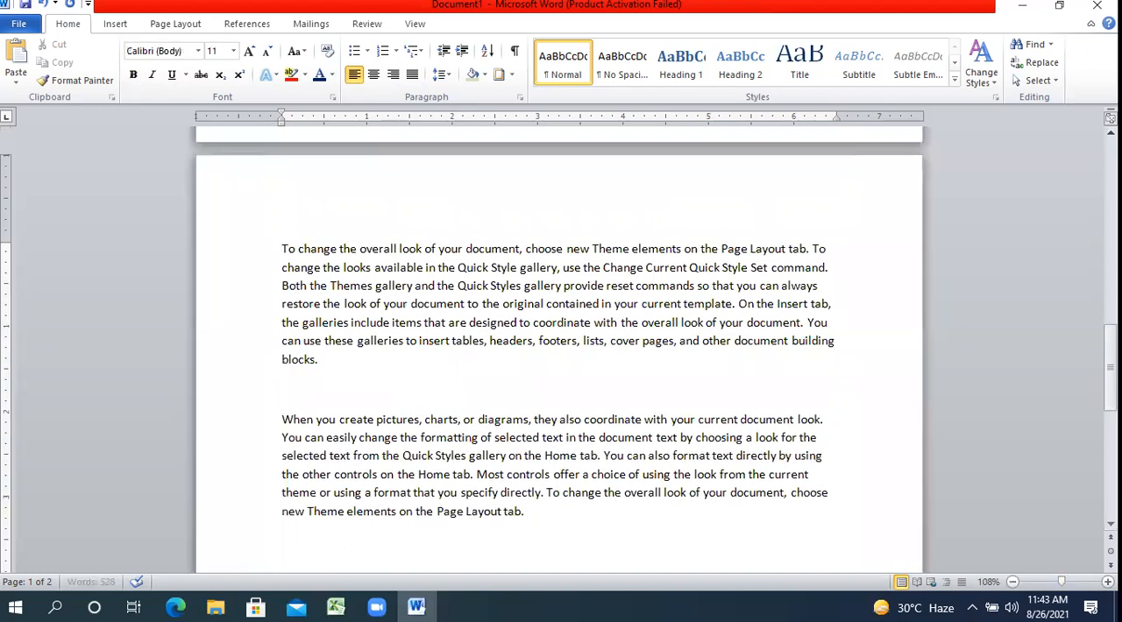
{"action": "type", "text": "TABS OF MS WORK"}
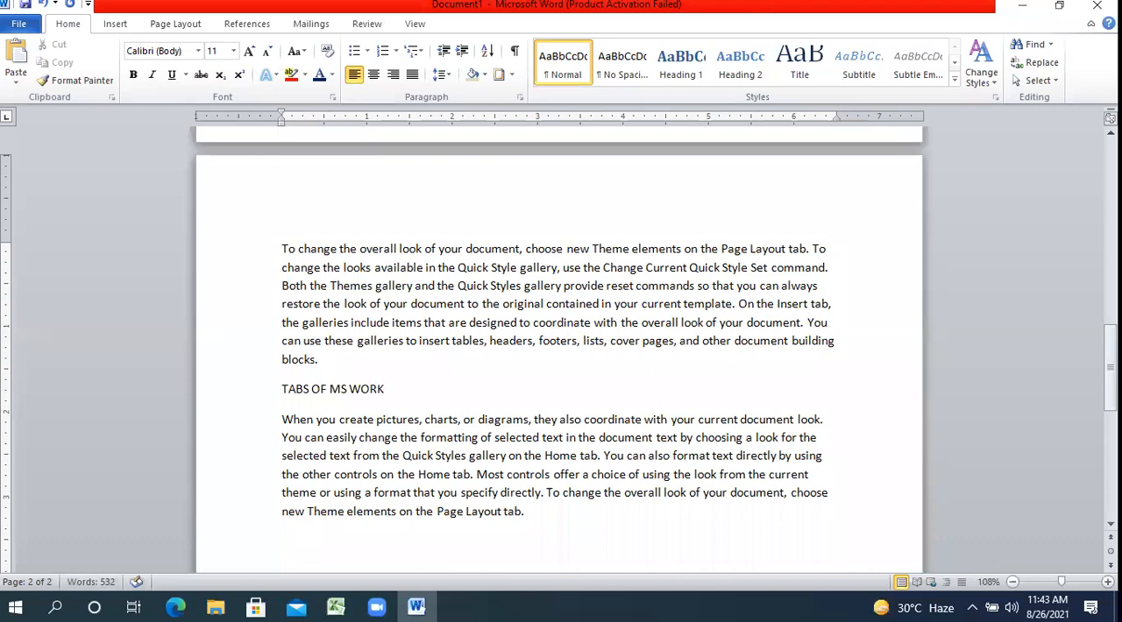
{"action": "key", "text": "BackSpace"}
{"action": "type", "text": "D 2010"}
{"action": "key", "text": "Return"}
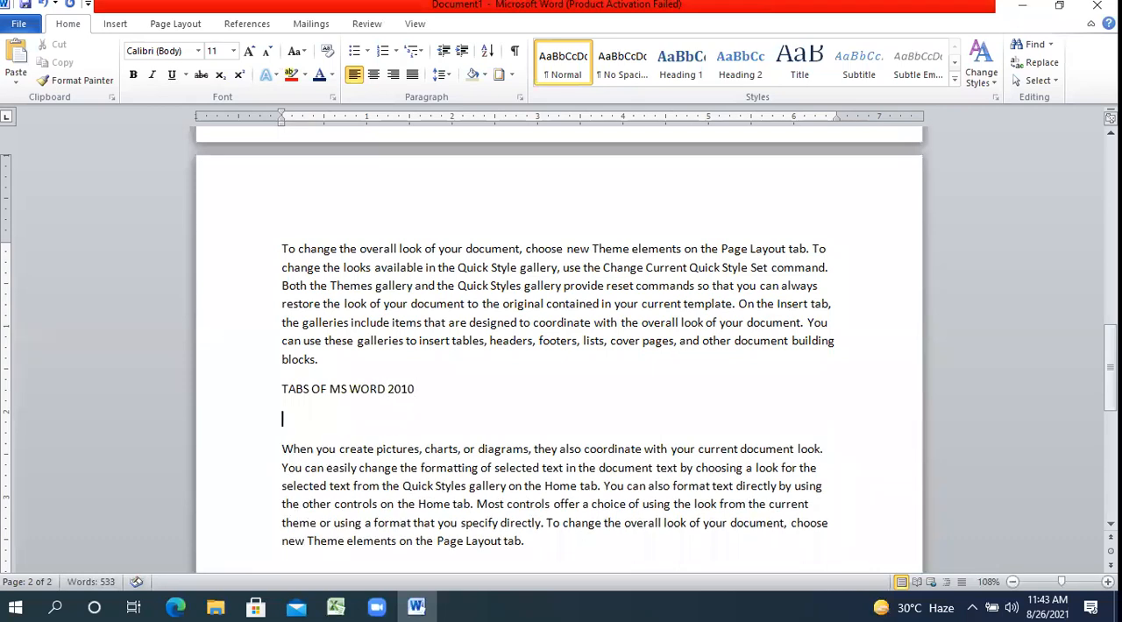
List "HOME TAB", "INSERT TAB", "PAGE LAYOUT" and "REFER3ENCE" on separate lines under the "TABS OF MS WORD 2010" line.
{"action": "type", "text": "HOME TAB"}
{"action": "key", "text": "Return"}
{"action": "type", "text": "IN"}
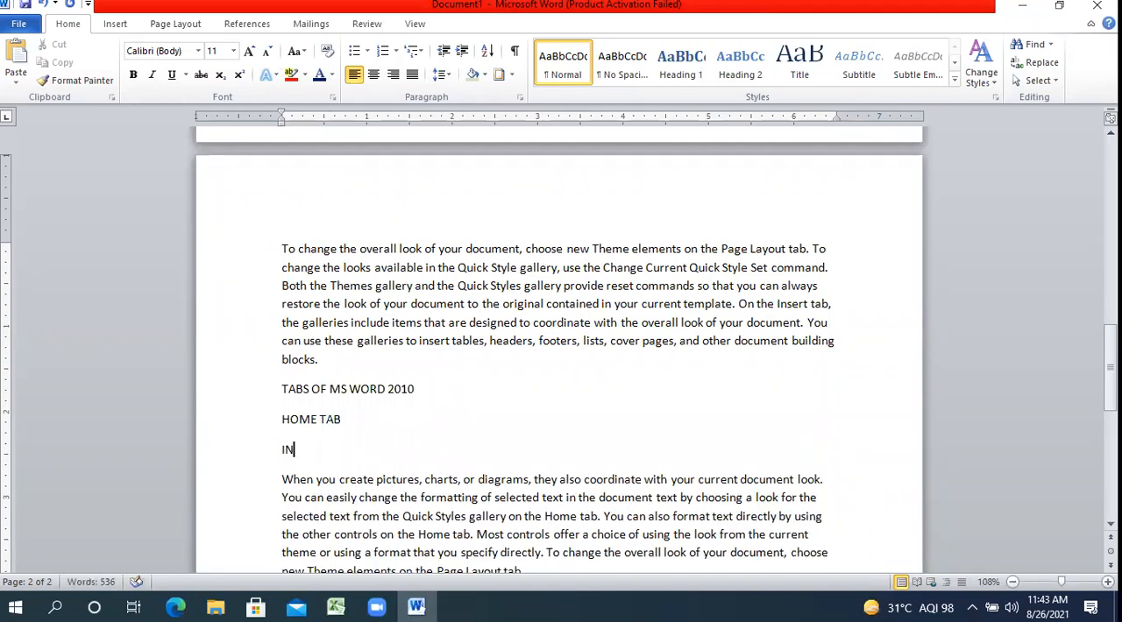
{"action": "type", "text": "SERT TAB"}
{"action": "key", "text": "Return"}
{"action": "type", "text": "PAGE LAYOUT"}
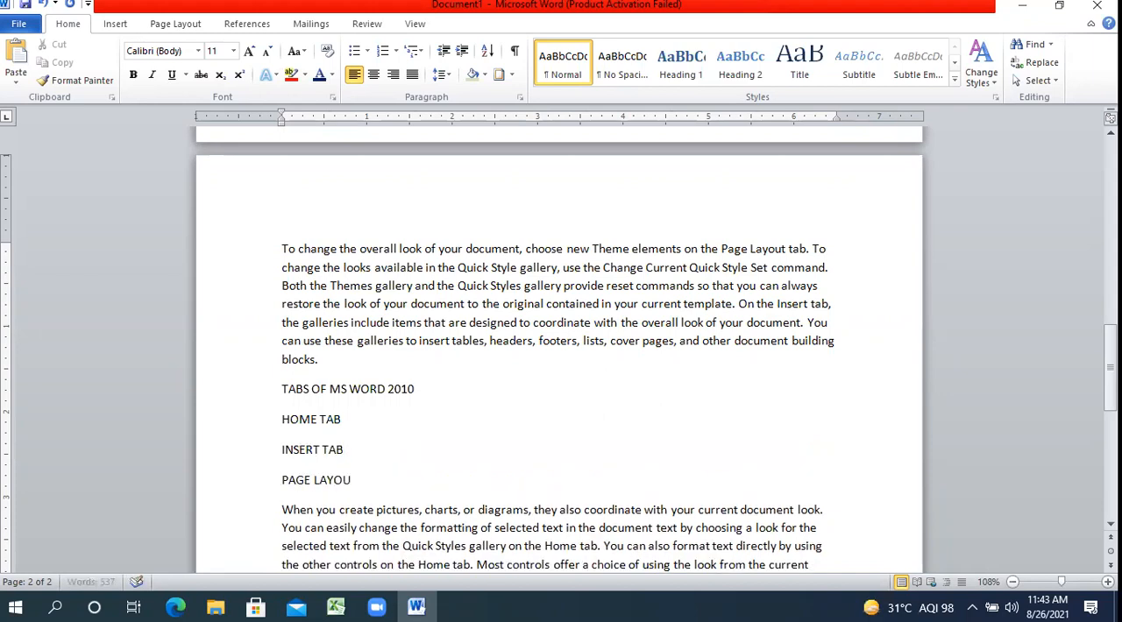
{"action": "key", "text": "Return"}
{"action": "type", "text": "REFER3ENCE"}
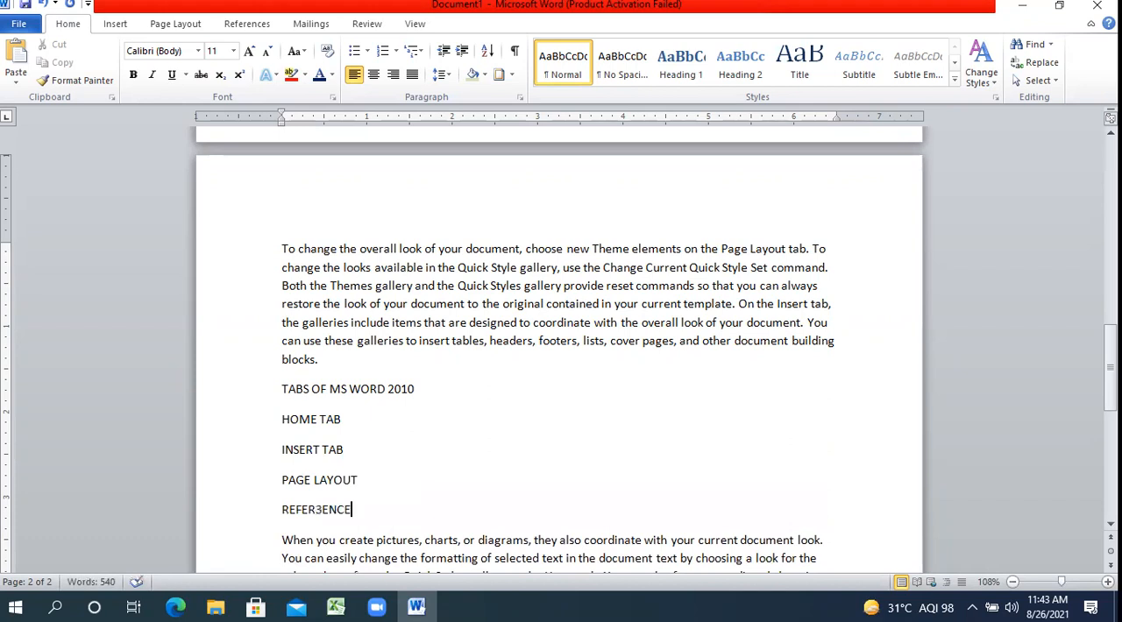
Complete the list of tabs with "MAILING", "REVIEW" and "VIEW" on separate lines.
{"action": "key", "text": "Return"}
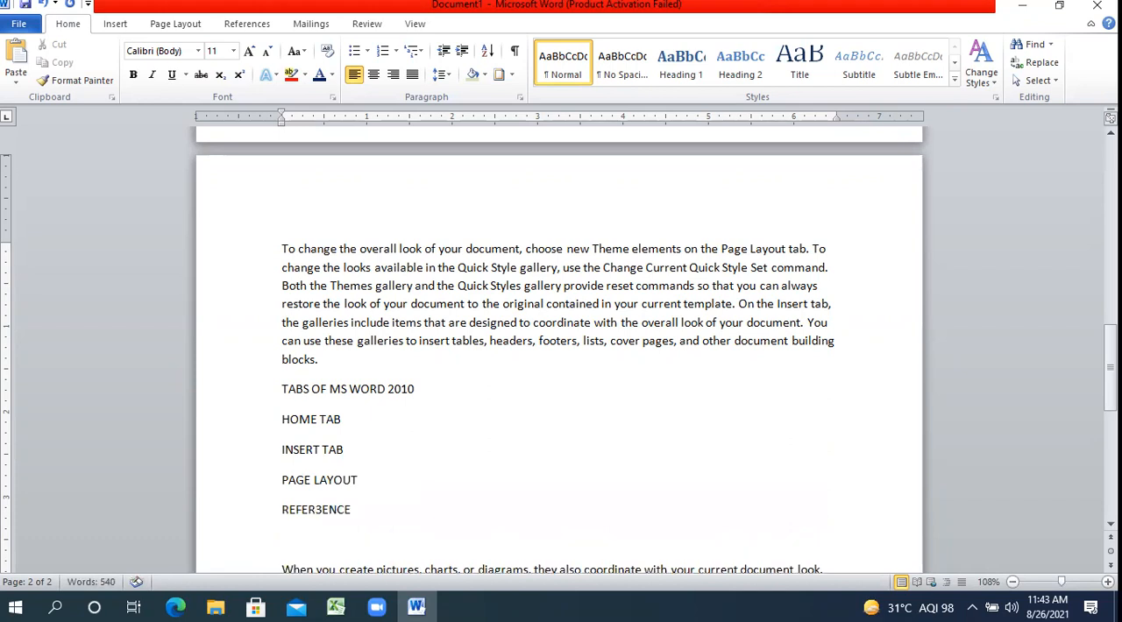
{"action": "type", "text": "MAILING"}
{"action": "key", "text": "Return"}
{"action": "type", "text": "REVIEW"}
{"action": "key", "text": "Return"}
{"action": "type", "text": "VE"}
{"action": "key", "text": "BackSpace"}
{"action": "key", "text": "BackSpace"}
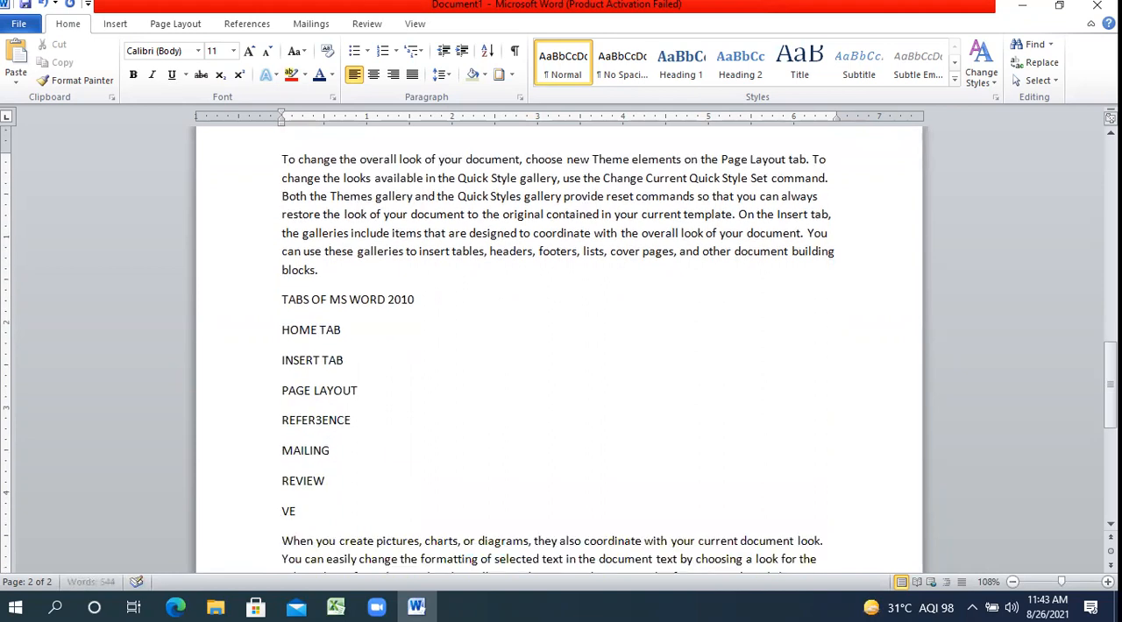
{"action": "type", "text": "IEW"}
Increase the font size of the "TABS OF MS WORD 2010" line to 16.
{"action": "left_click_drag", "start_coordinate": [422, 299], "coordinate": [283, 301]}
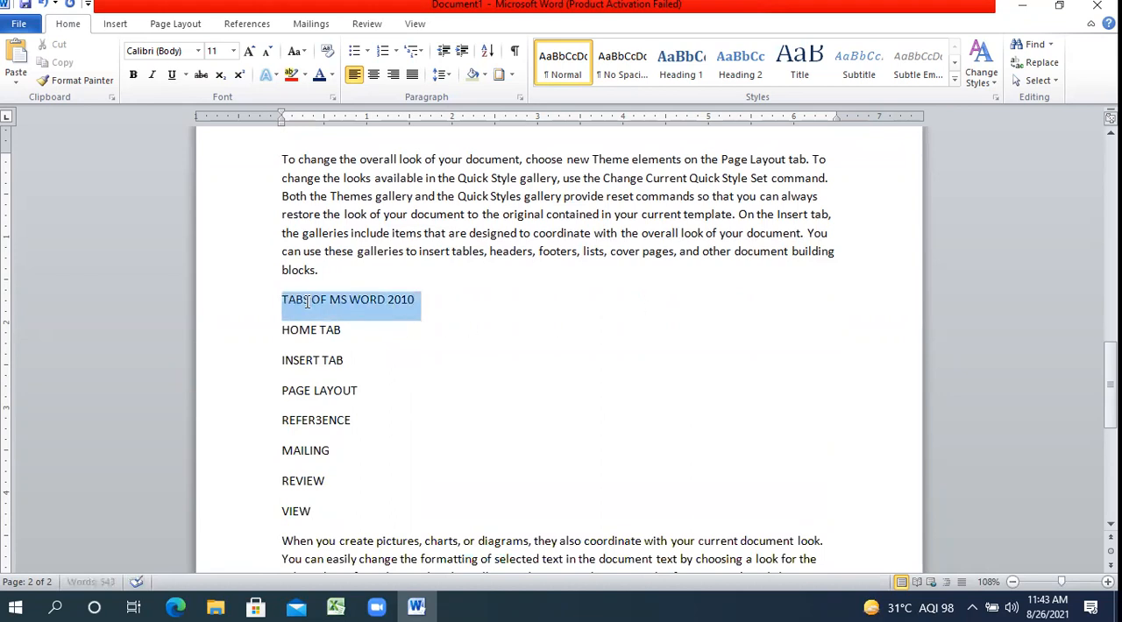
{"action": "left_click", "coordinate": [236, 56]}
{"action": "left_click", "coordinate": [251, 54]}
{"action": "left_click", "coordinate": [250, 54]}
{"action": "left_click", "coordinate": [250, 55]}
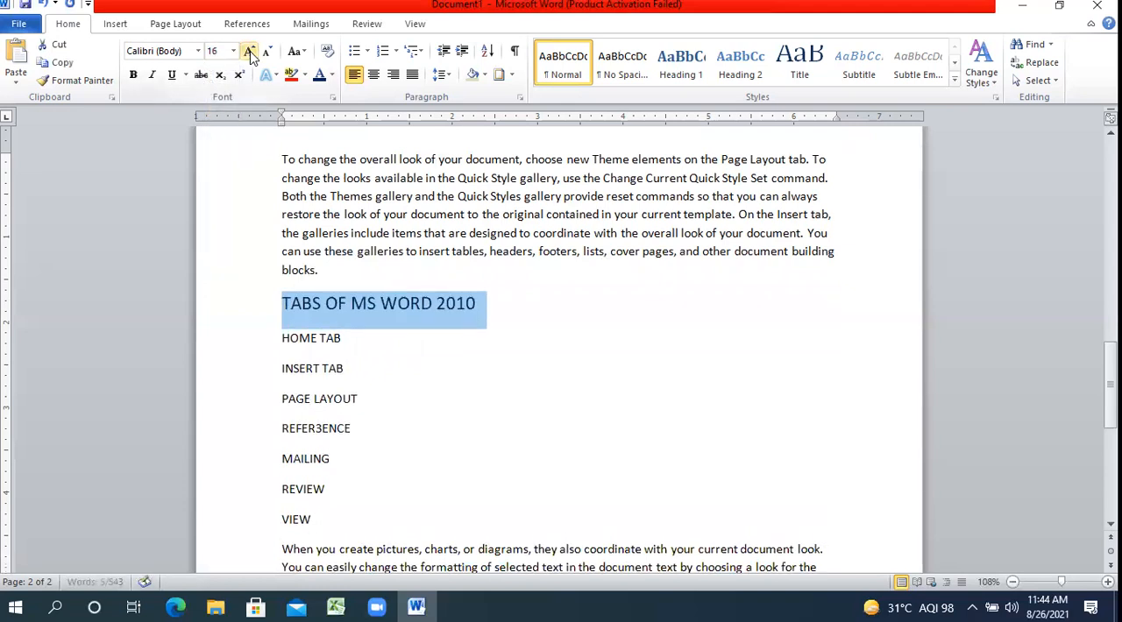
Make the "TABS OF MS WORD 2010" heading bold and italic.
{"action": "left_click", "coordinate": [134, 76]}
{"action": "left_click", "coordinate": [151, 75]}
Apply arrowhead bullets to the seven tab names from "HOME TAB" to "VIEW".
{"action": "left_click_drag", "start_coordinate": [342, 518], "coordinate": [291, 342]}
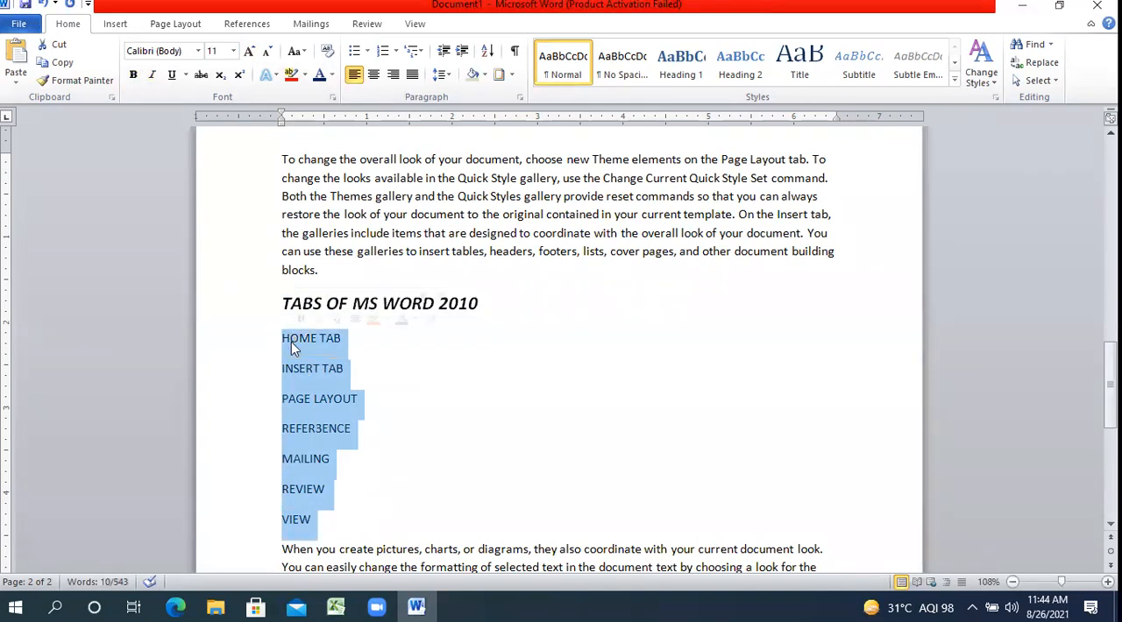
{"action": "left_click", "coordinate": [370, 53]}
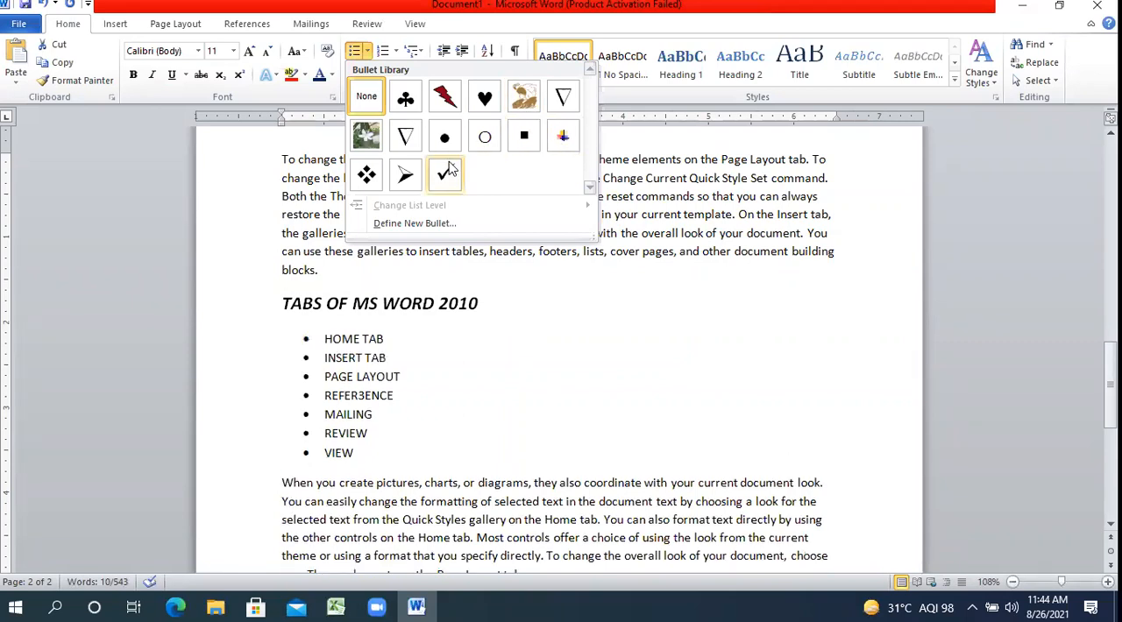
{"action": "left_click", "coordinate": [405, 175]}
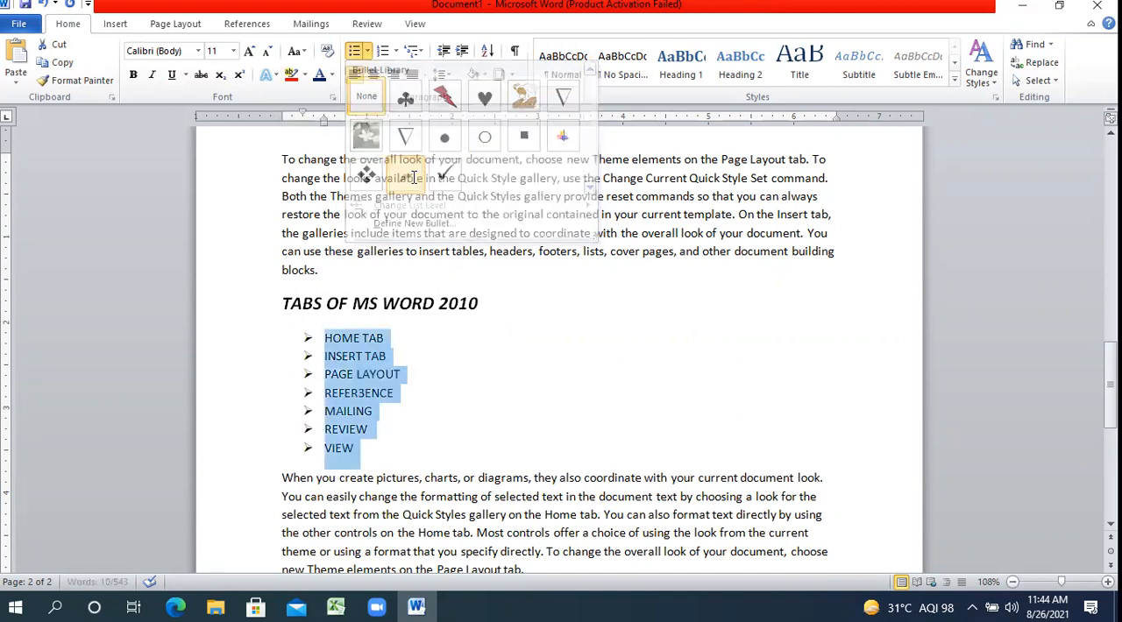
{"action": "left_click", "coordinate": [1068, 581]}
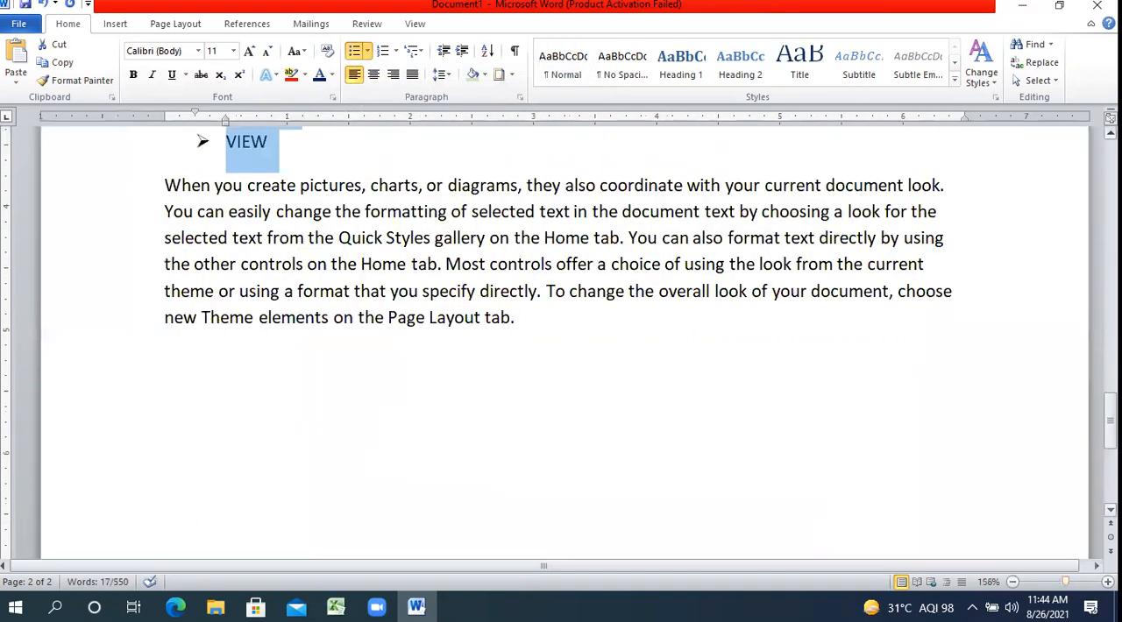
{"action": "scroll", "coordinate": [561, 342], "scroll_direction": "up", "scroll_amount": 4}
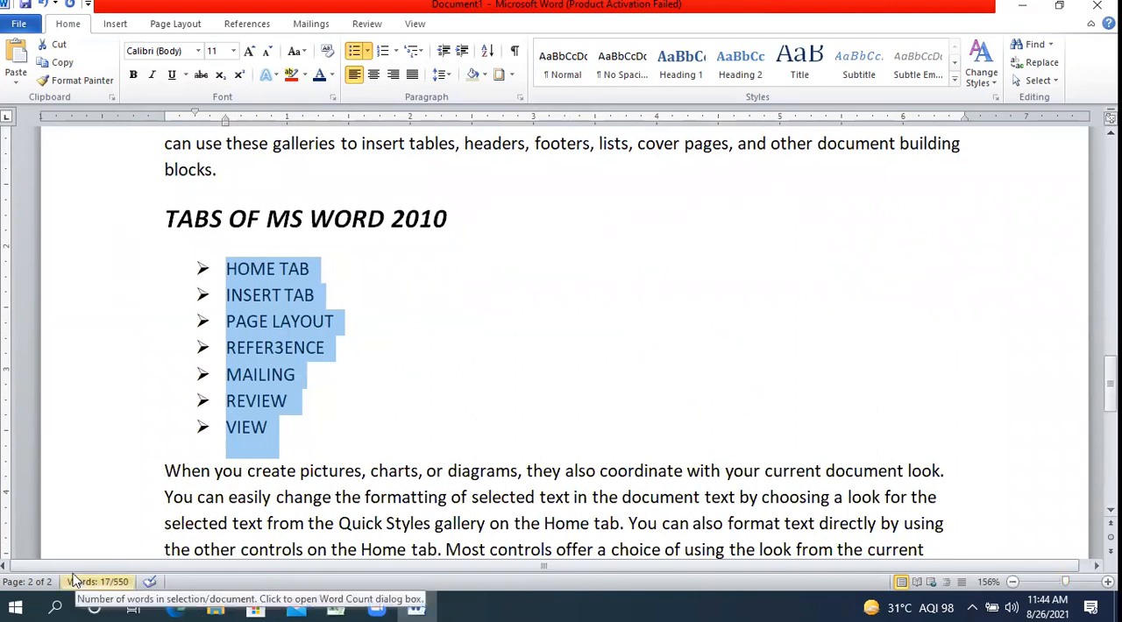
Open the Paint application with a blank canvas.
{"action": "key", "text": "super"}
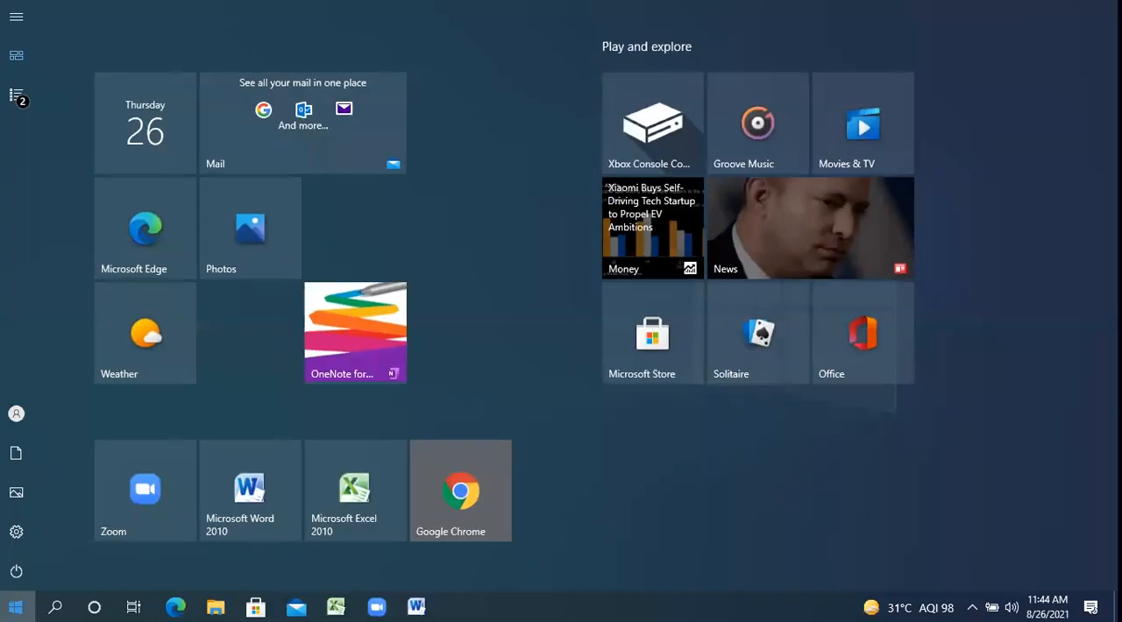
{"action": "type", "text": "PAINT"}
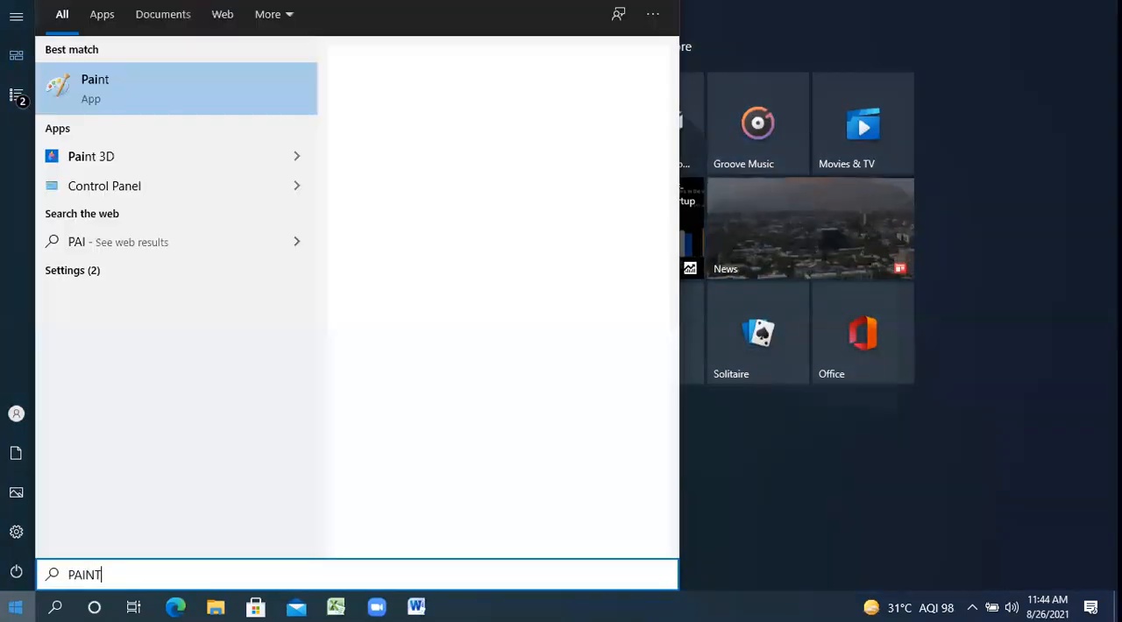
{"action": "left_click", "coordinate": [173, 92]}
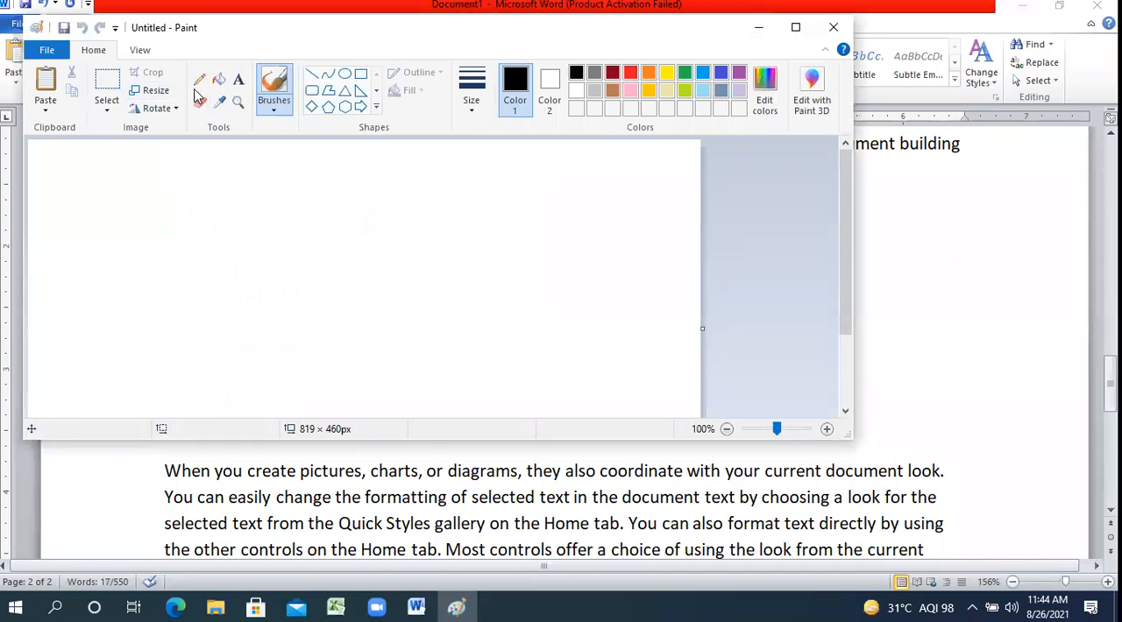
Draw the outline of a flying bird with an eye in the middle of the canvas, using the Pencil in black at the thickest size.
{"action": "left_click", "coordinate": [199, 80]}
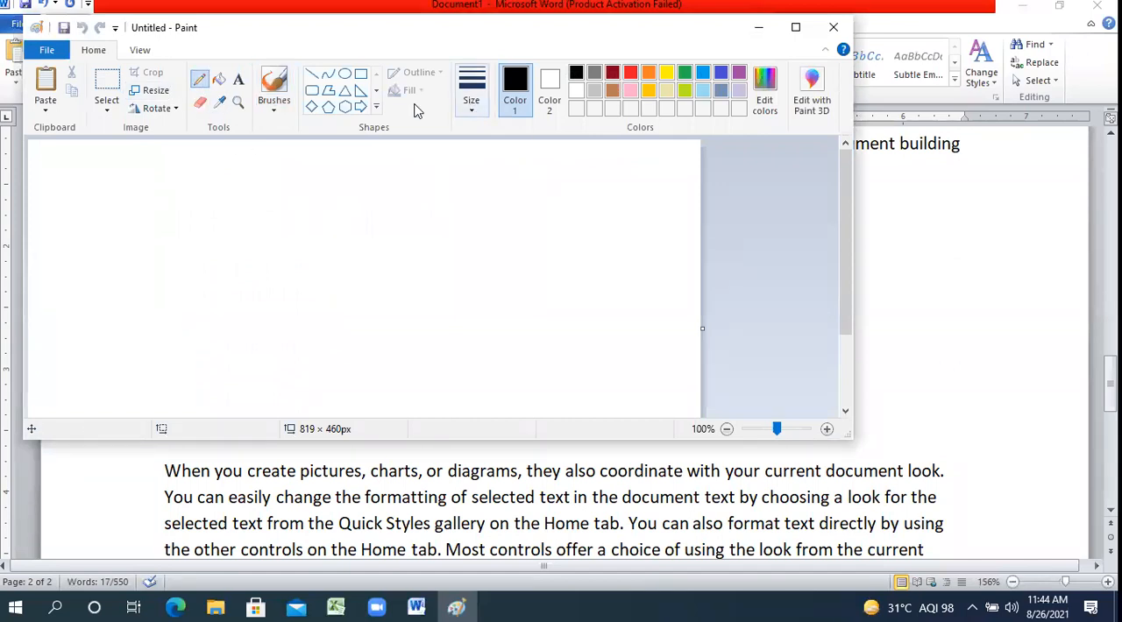
{"action": "left_click", "coordinate": [475, 112]}
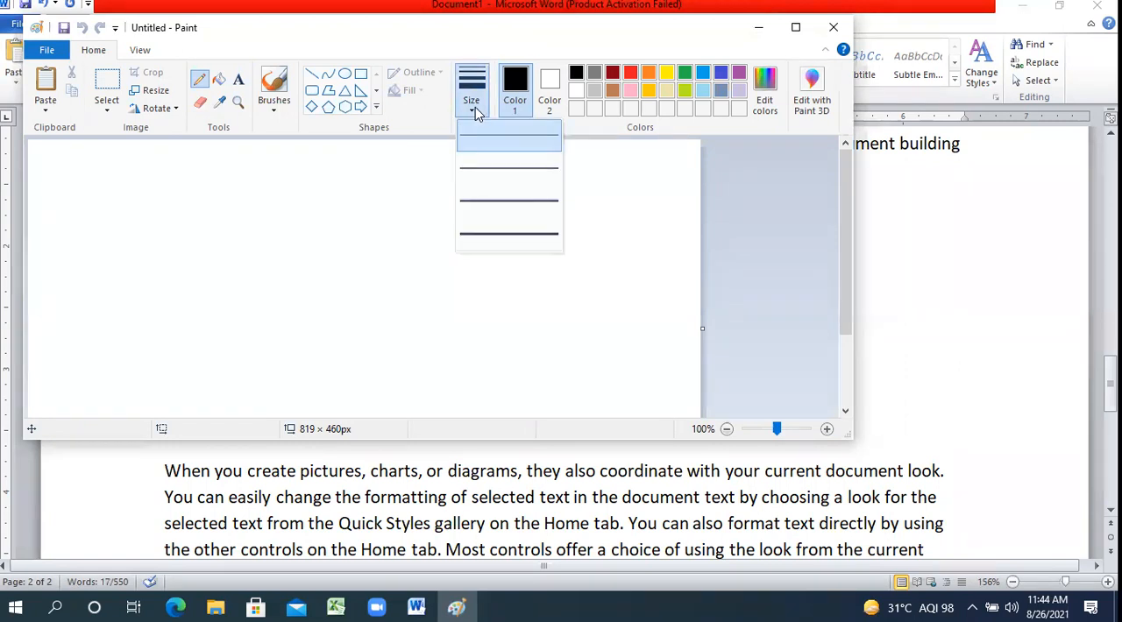
{"action": "left_click", "coordinate": [487, 235]}
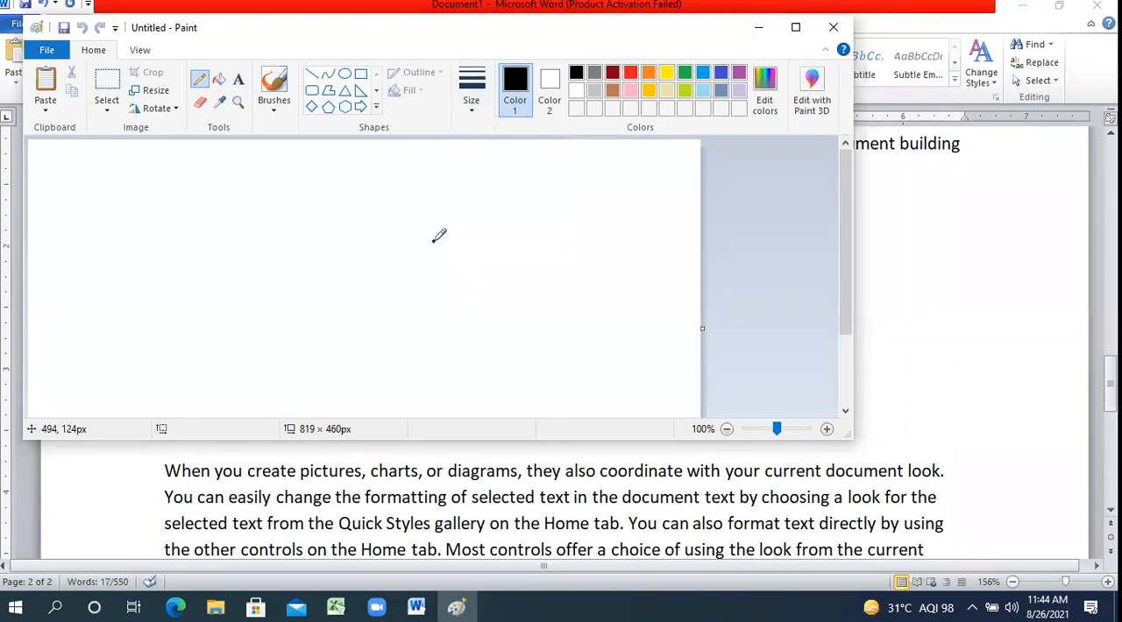
{"action": "mouse_move", "coordinate": [455, 241]}
{"action": "left_mouse_down"}
{"action": "mouse_move", "coordinate": [440, 254]}
{"action": "mouse_move", "coordinate": [419, 219]}
{"action": "mouse_move", "coordinate": [391, 242]}
{"action": "mouse_move", "coordinate": [390, 261]}
{"action": "mouse_move", "coordinate": [341, 248]}
{"action": "mouse_move", "coordinate": [349, 277]}
{"action": "mouse_move", "coordinate": [294, 272]}
{"action": "mouse_move", "coordinate": [355, 289]}
{"action": "mouse_move", "coordinate": [320, 327]}
{"action": "mouse_move", "coordinate": [319, 350]}
{"action": "mouse_move", "coordinate": [349, 323]}
{"action": "mouse_move", "coordinate": [405, 317]}
{"action": "mouse_move", "coordinate": [438, 255]}
{"action": "left_mouse_up"}
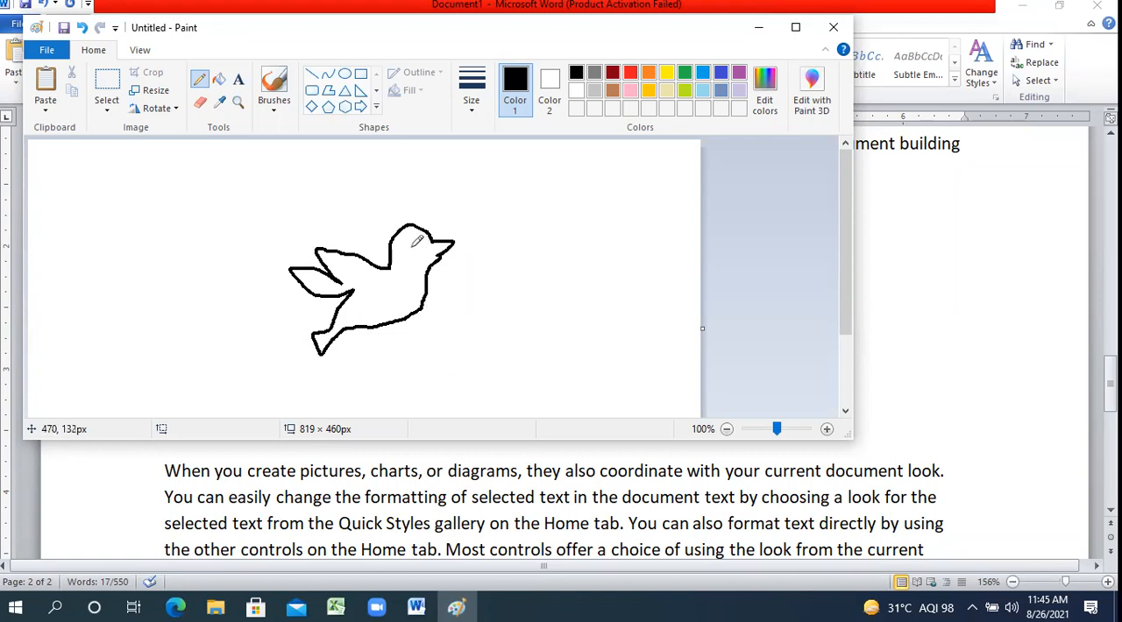
Fill the bird's body with brown.
{"action": "left_click", "coordinate": [219, 79]}
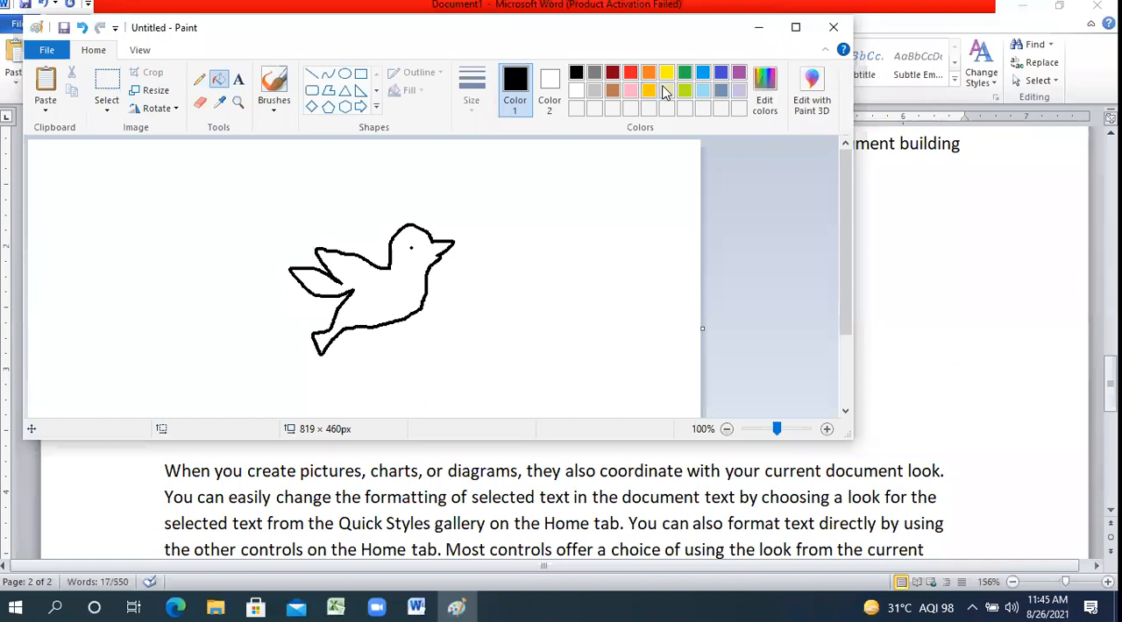
{"action": "left_click", "coordinate": [612, 91]}
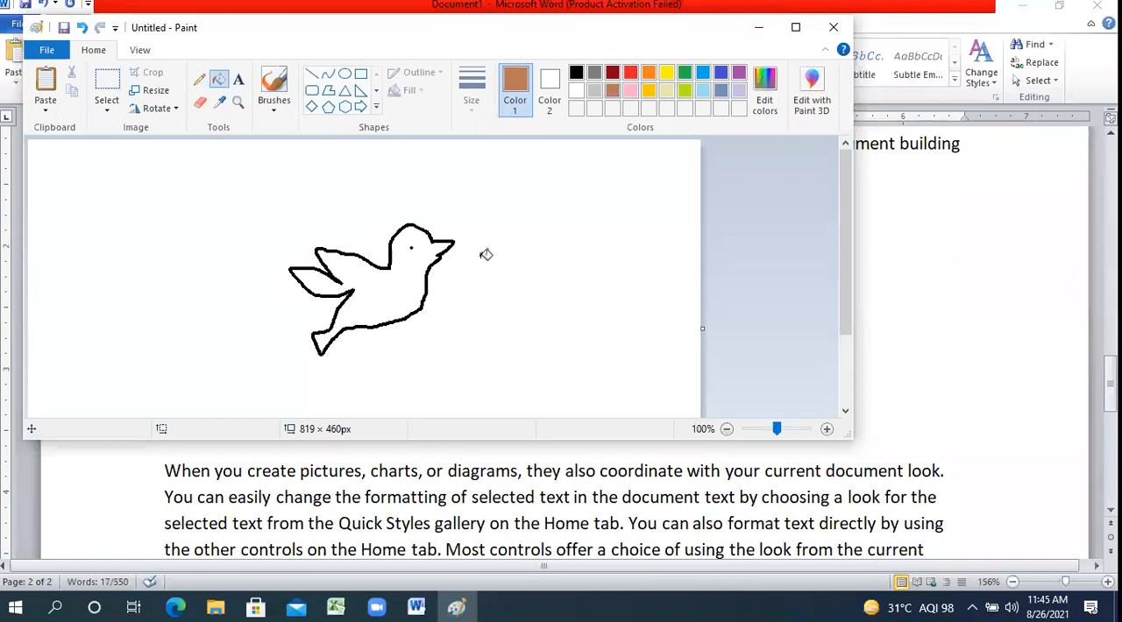
{"action": "left_click", "coordinate": [401, 282]}
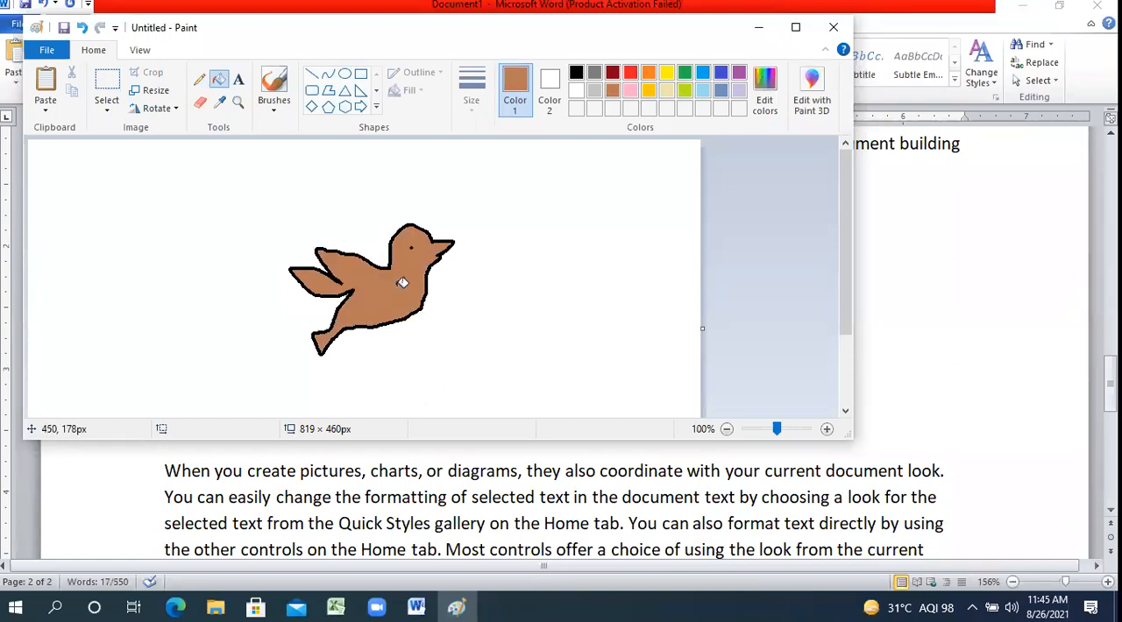
Crop the picture to a rectangle of about 237 × 199 px around the bird.
{"action": "left_click", "coordinate": [106, 83]}
{"action": "left_click_drag", "start_coordinate": [269, 202], "coordinate": [462, 365]}
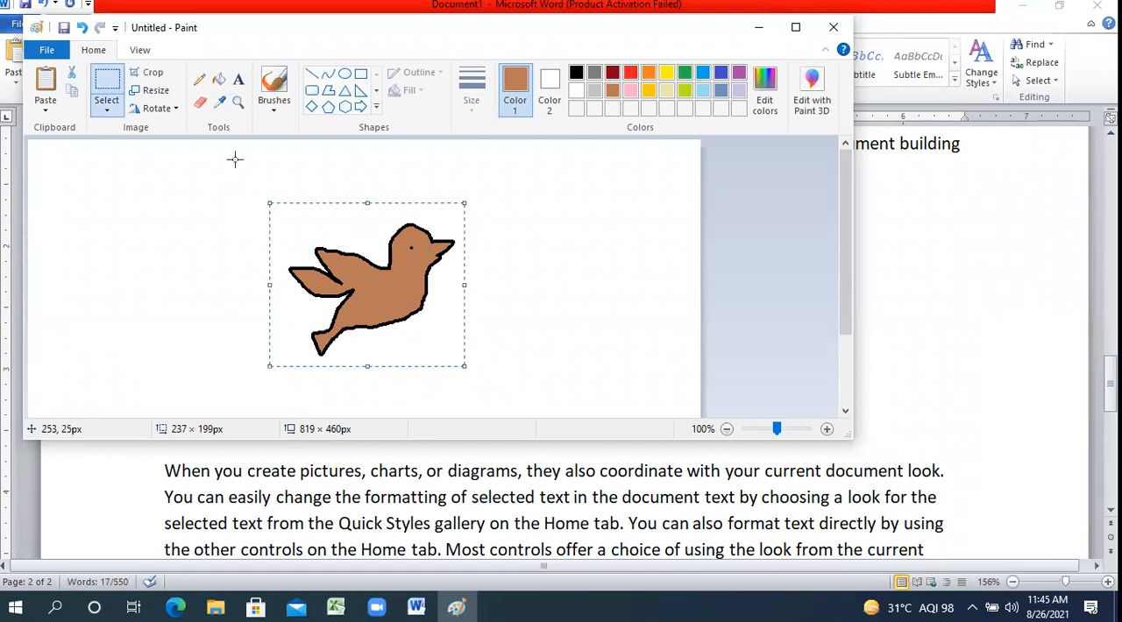
{"action": "left_click", "coordinate": [148, 74]}
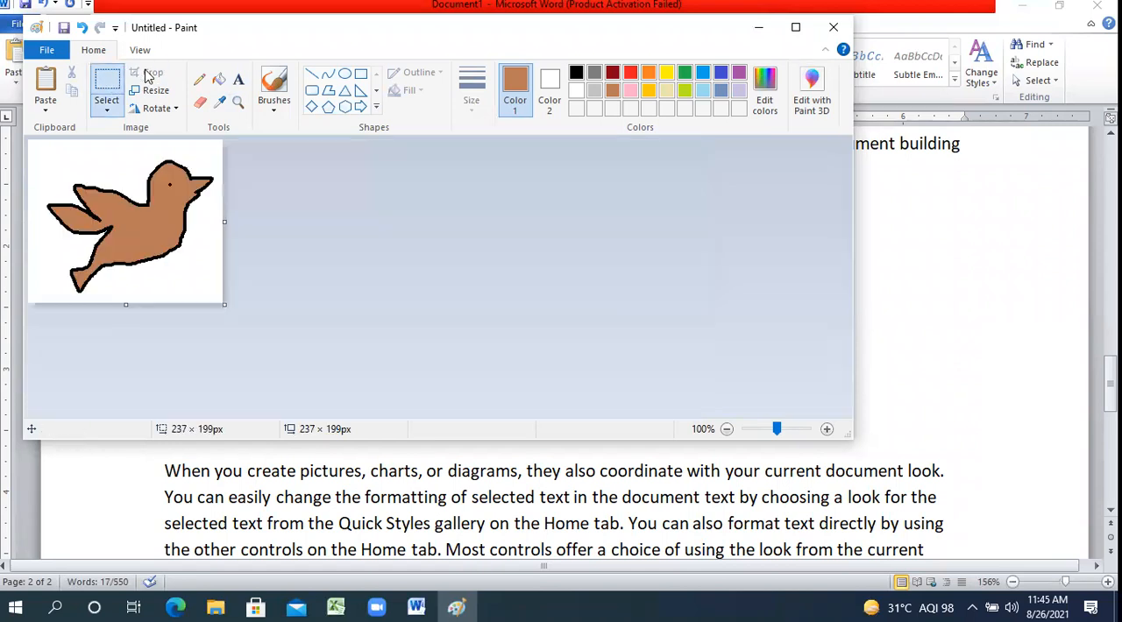
Fill the background around the bird with light yellow.
{"action": "left_click", "coordinate": [219, 80]}
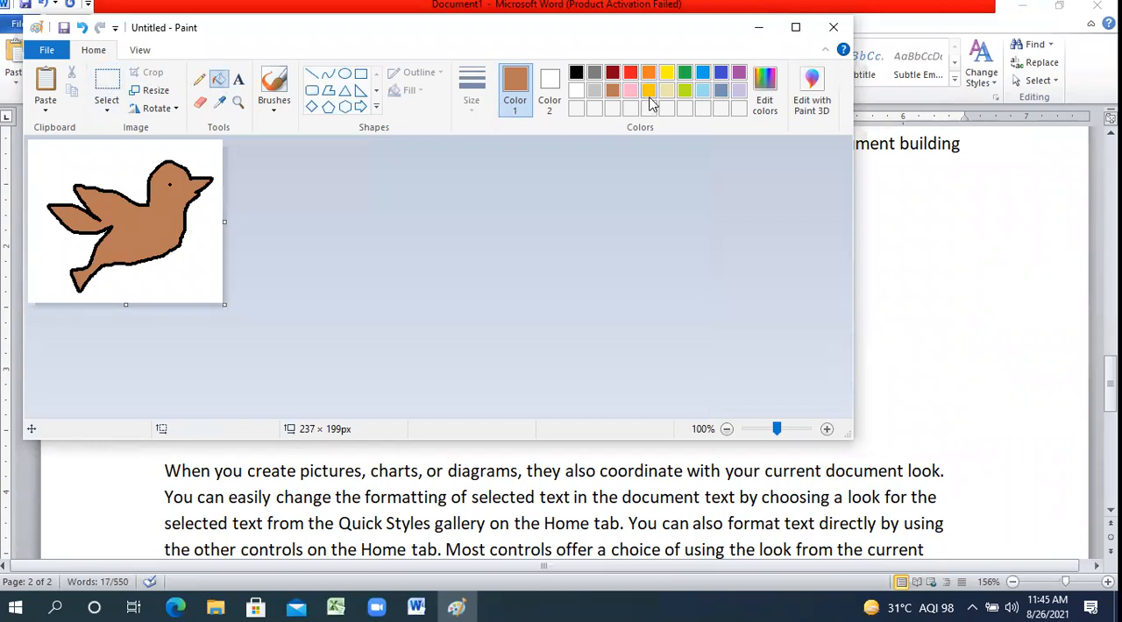
{"action": "left_click", "coordinate": [666, 93]}
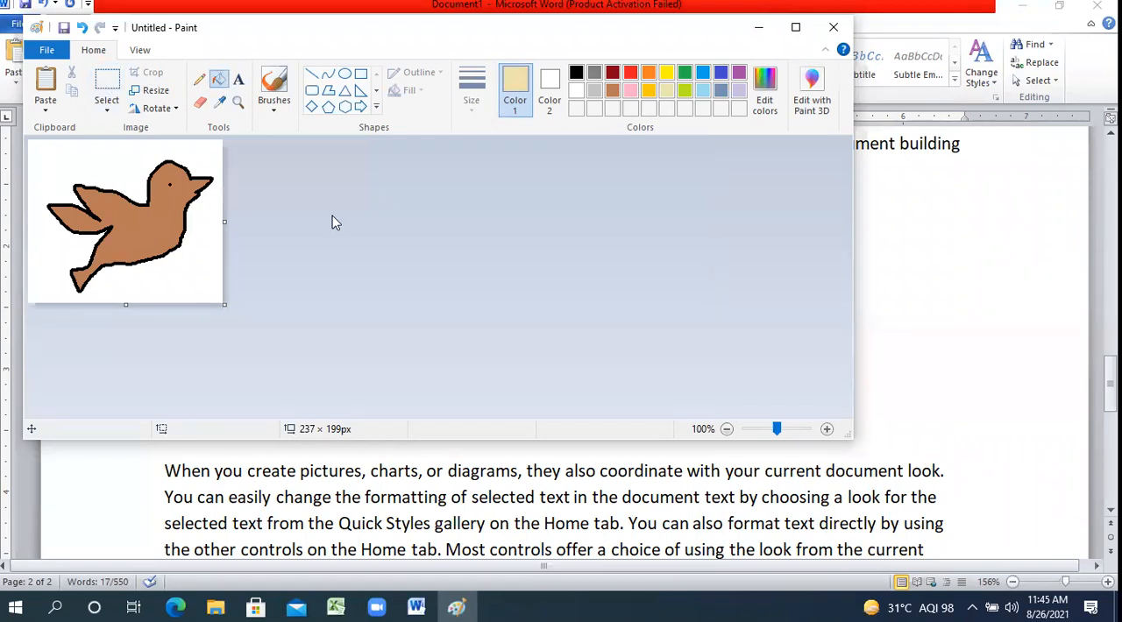
{"action": "left_click", "coordinate": [207, 253]}
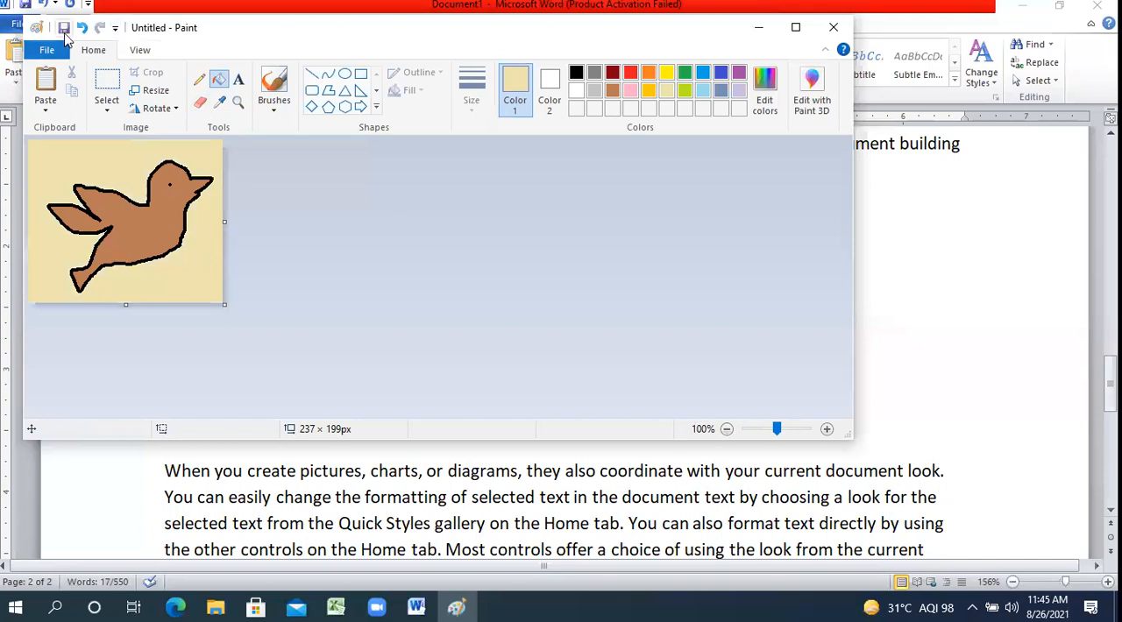
Save the drawing to the Desktop as a PNG named BIRD and close Paint.
{"action": "left_click", "coordinate": [63, 28]}
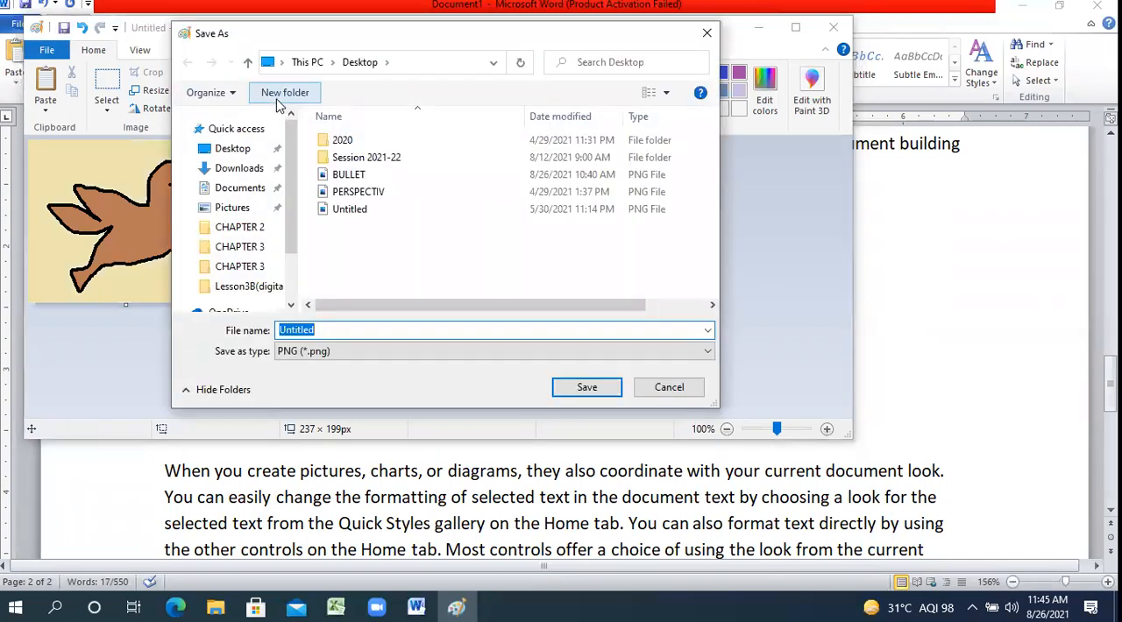
{"action": "left_click", "coordinate": [232, 149]}
{"action": "left_click", "coordinate": [397, 333]}
{"action": "type", "text": "Bl"}
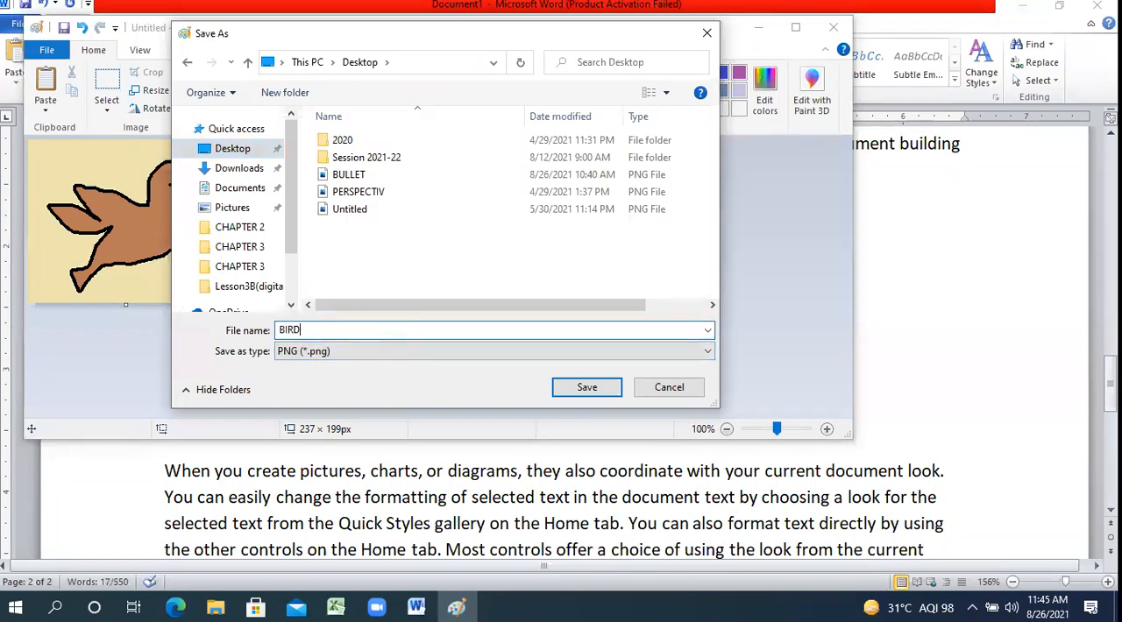
{"action": "left_click", "coordinate": [585, 386]}
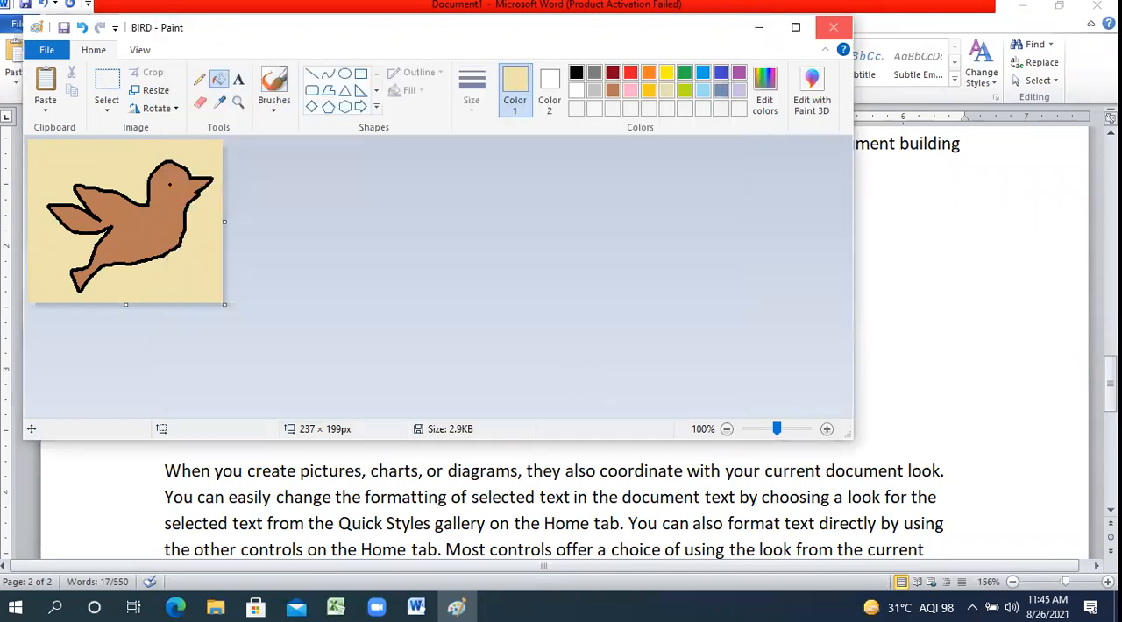
{"action": "left_click", "coordinate": [833, 28]}
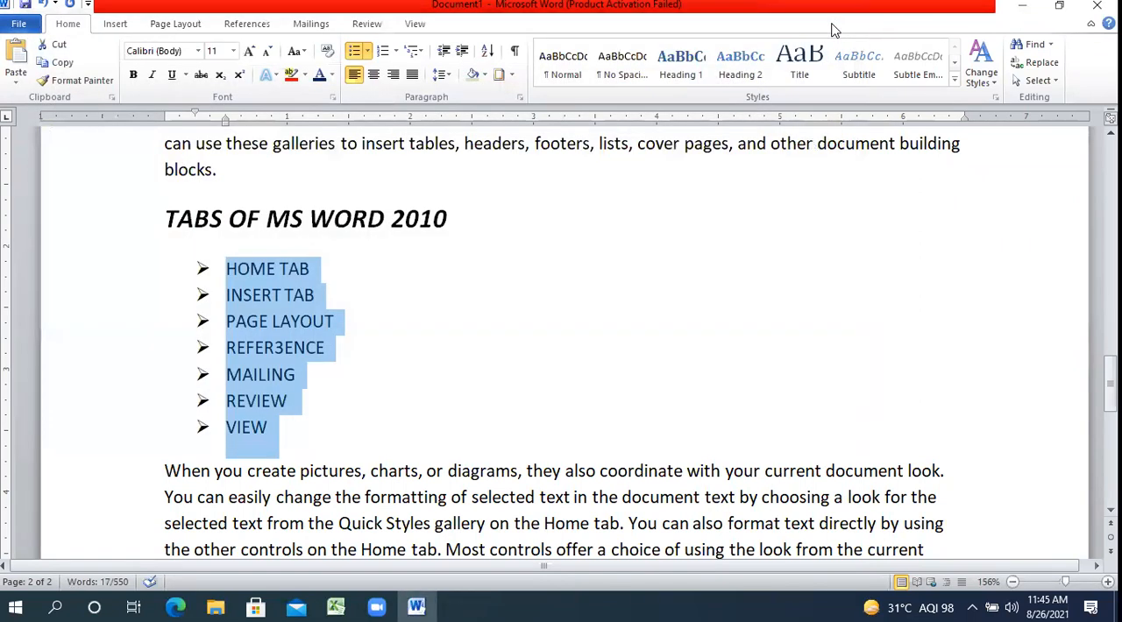
Select the bulleted tab names and import the BIRD picture from the Desktop as a picture for a new bullet.
{"action": "left_click", "coordinate": [224, 324]}
{"action": "left_click_drag", "start_coordinate": [275, 438], "coordinate": [216, 268]}
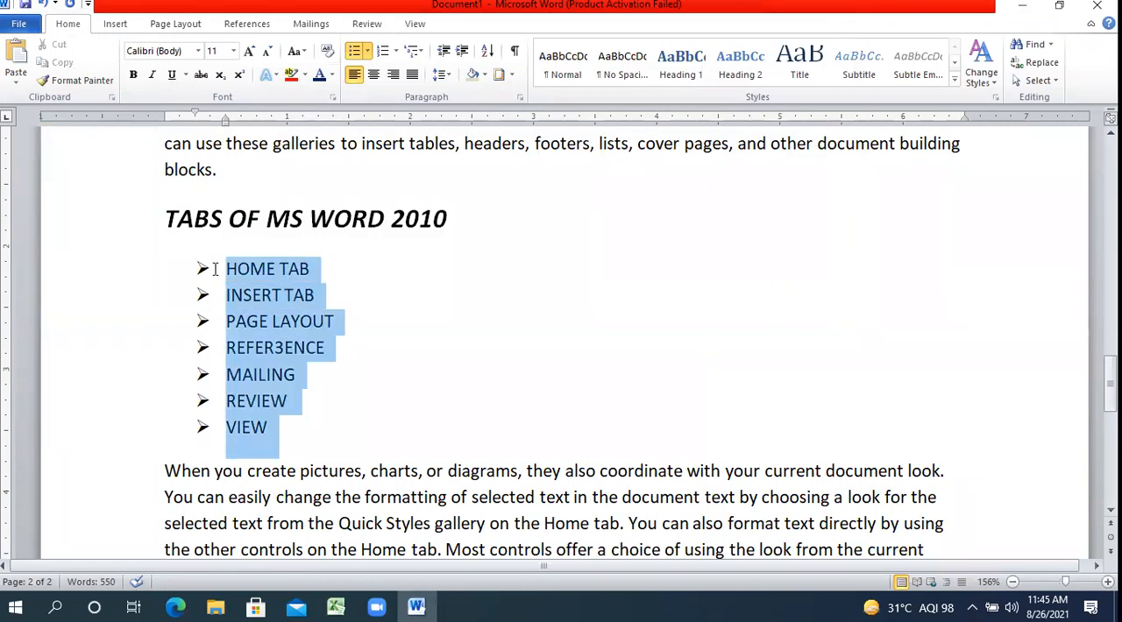
{"action": "left_click", "coordinate": [368, 51]}
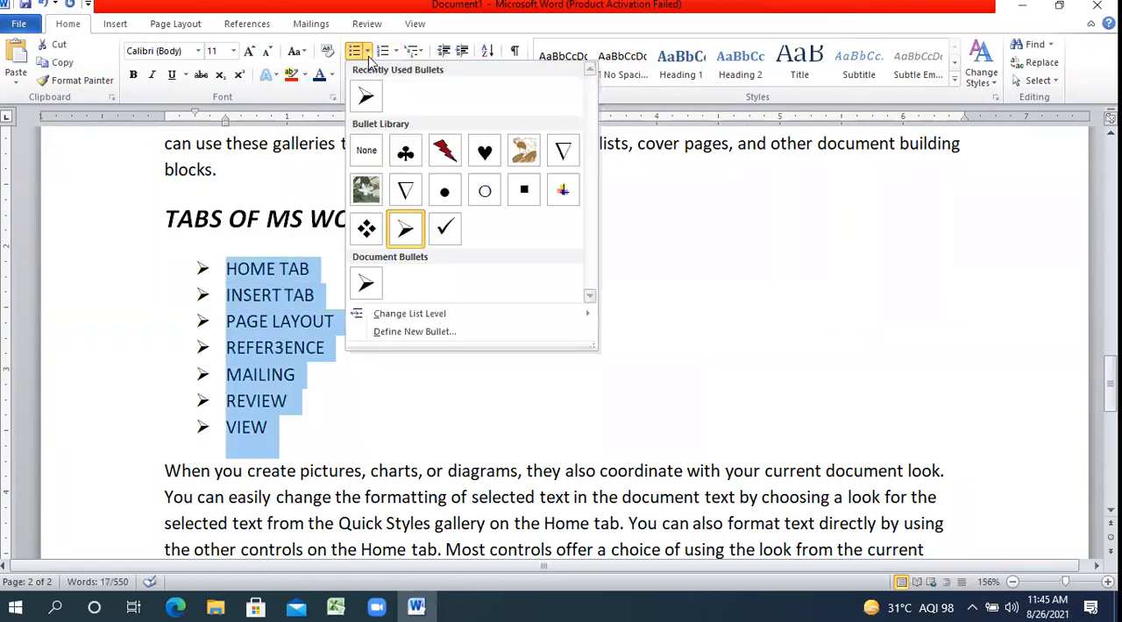
{"action": "left_click", "coordinate": [398, 333]}
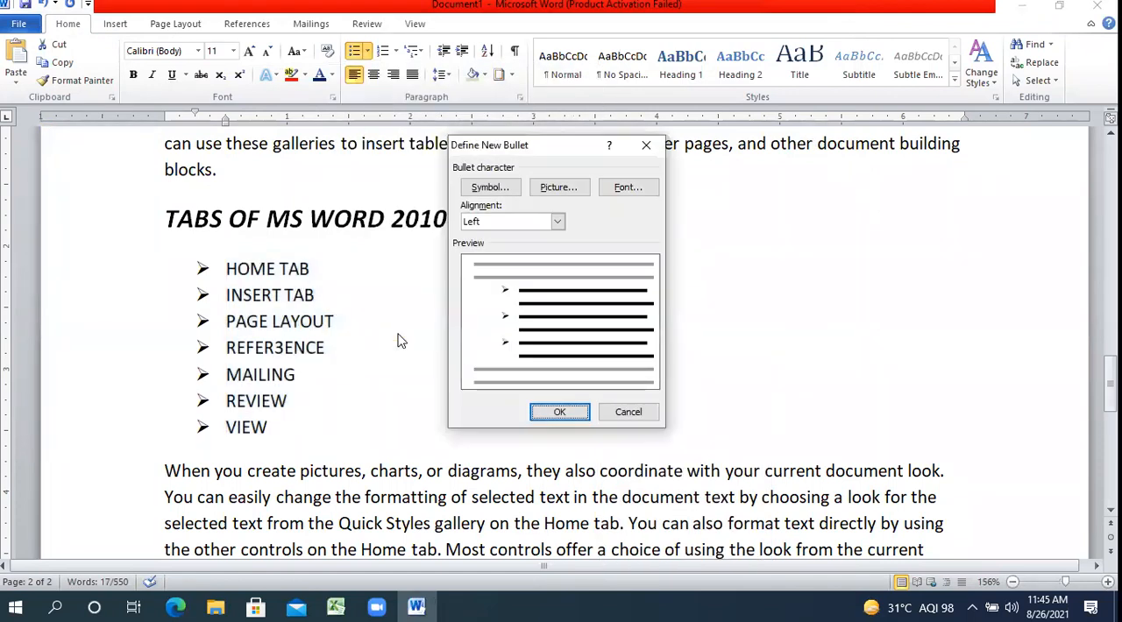
{"action": "left_click", "coordinate": [572, 192]}
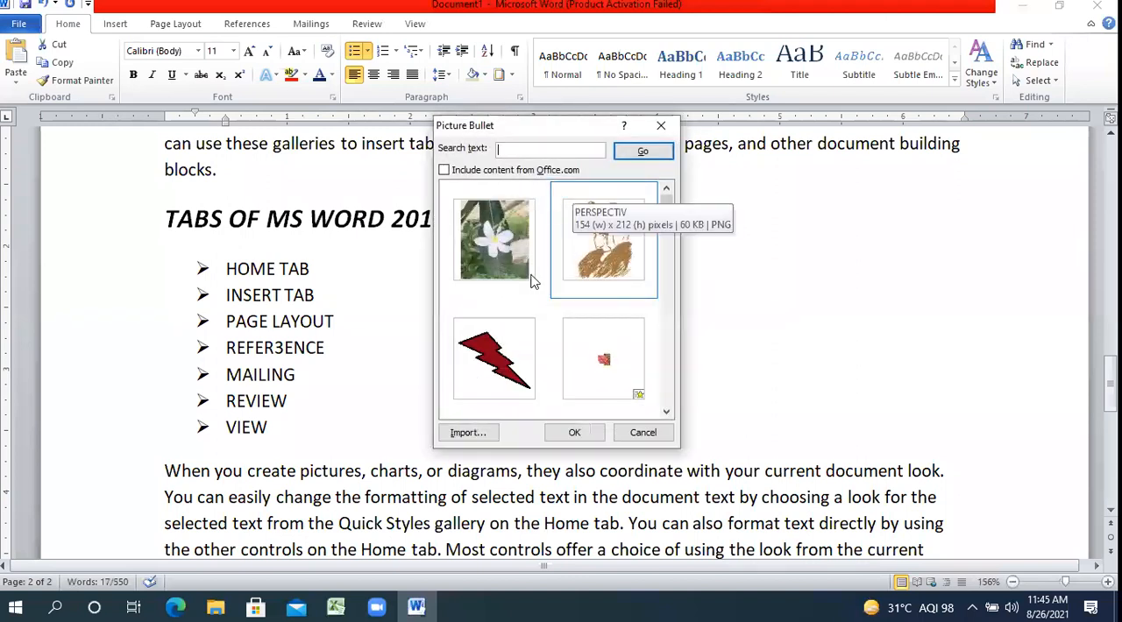
{"action": "left_click", "coordinate": [465, 433]}
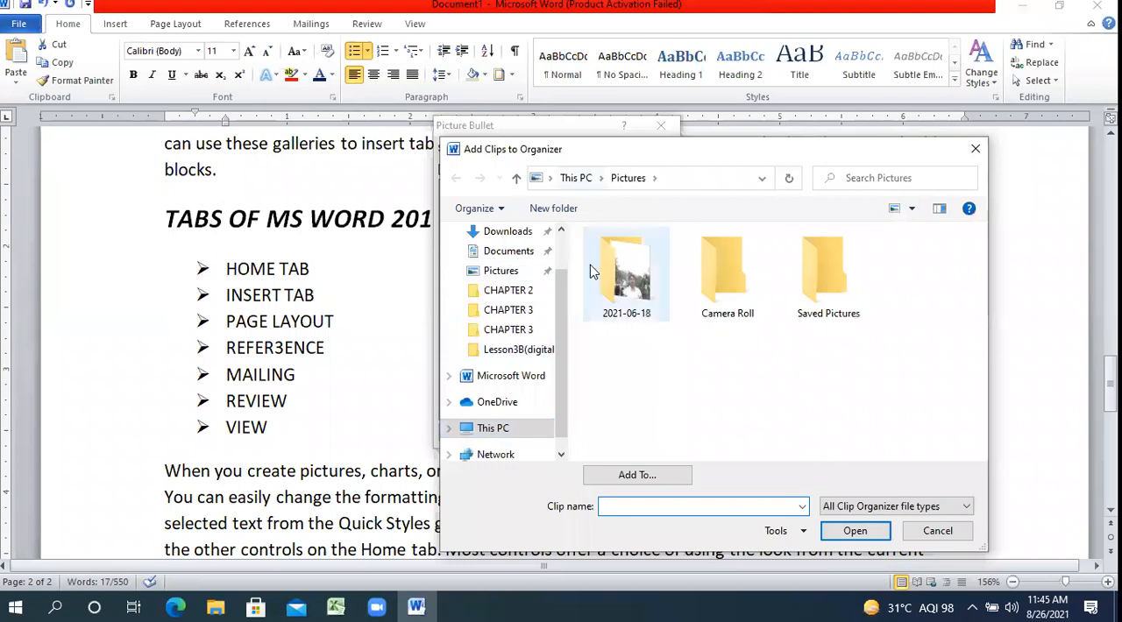
{"action": "scroll", "coordinate": [566, 242], "scroll_direction": "up", "scroll_amount": 1}
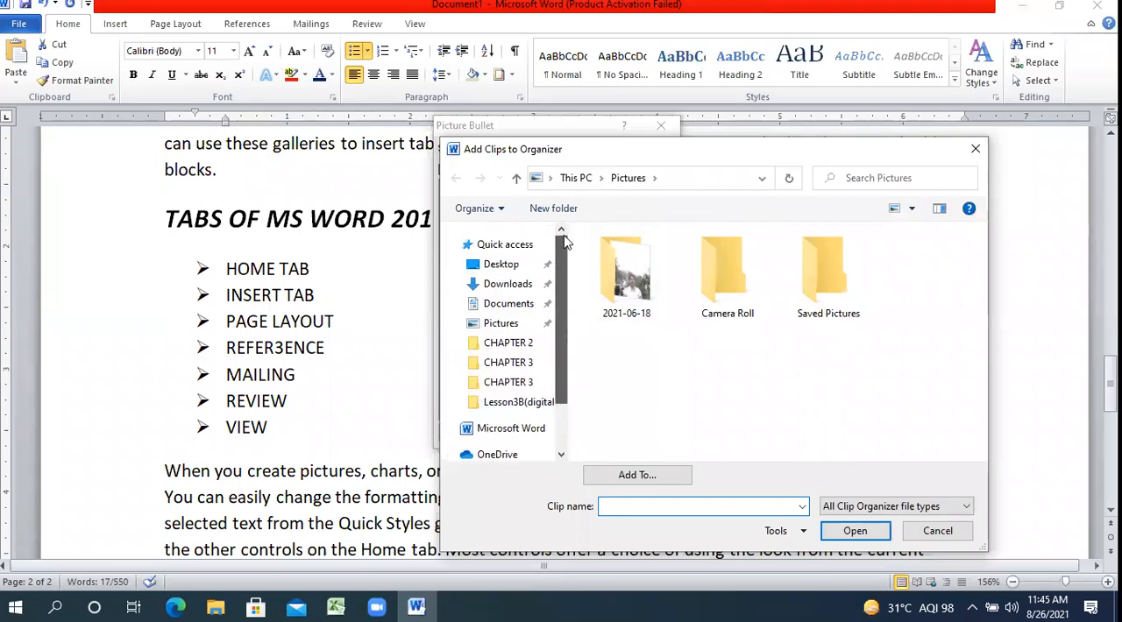
{"action": "left_click", "coordinate": [504, 264]}
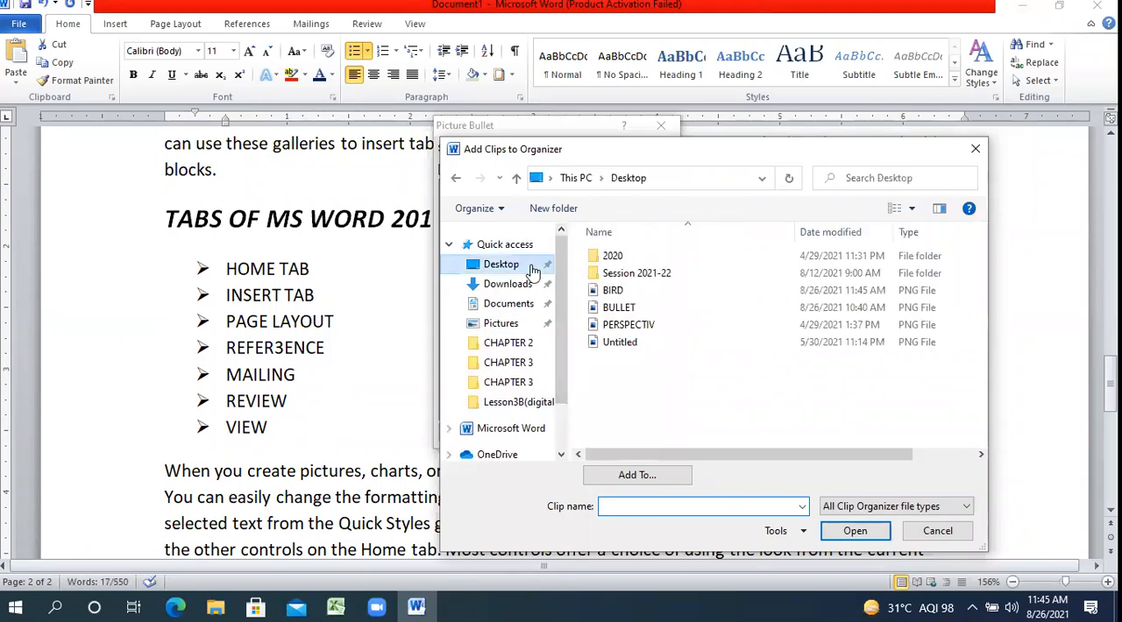
{"action": "left_click", "coordinate": [640, 292]}
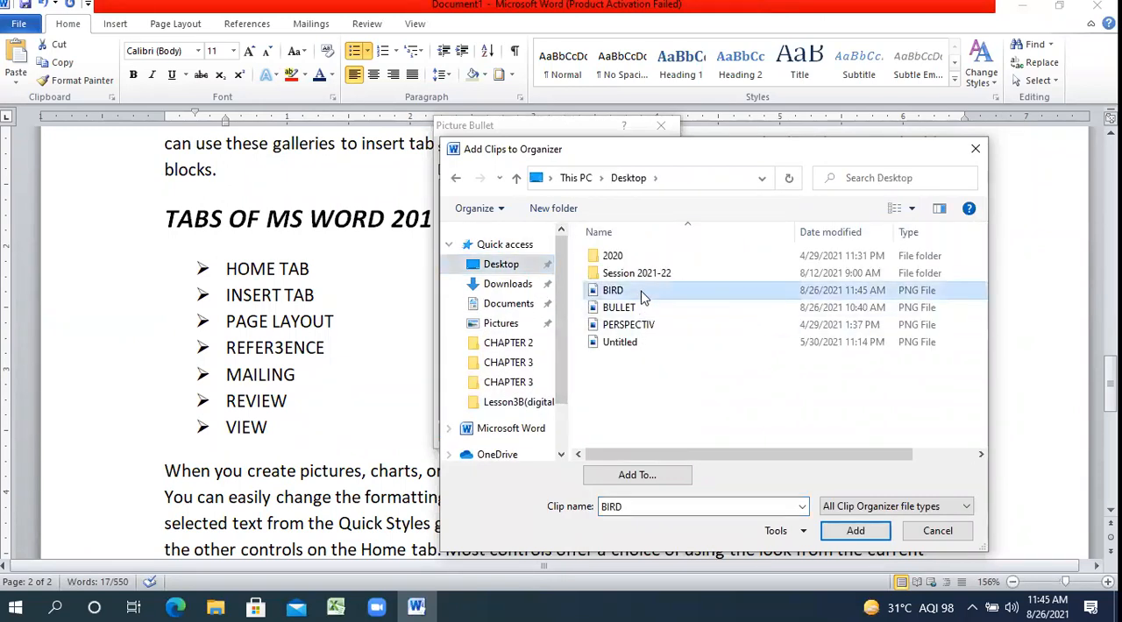
{"action": "left_click", "coordinate": [856, 531]}
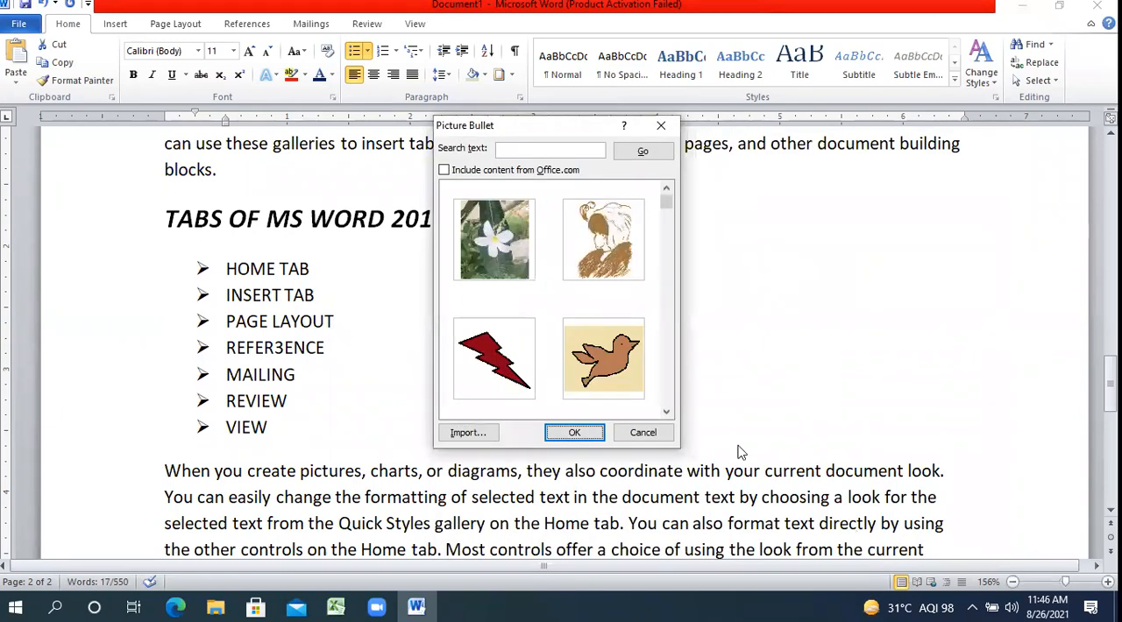
Apply the bird picture as the bullet for the tab names and deselect the list.
{"action": "left_click", "coordinate": [618, 384]}
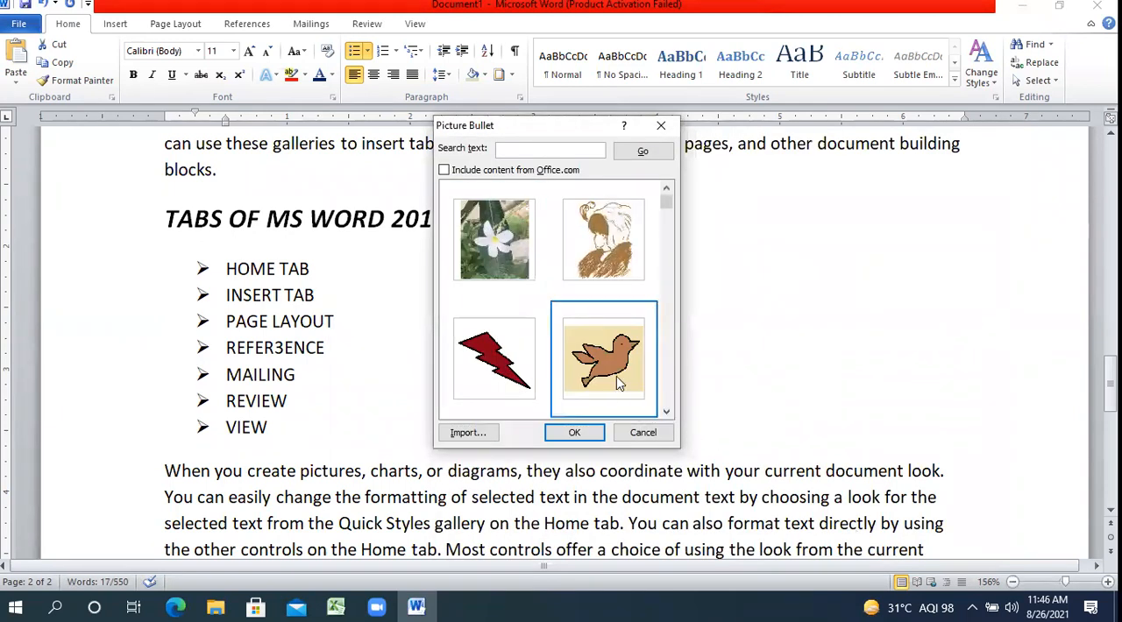
{"action": "left_click", "coordinate": [575, 433]}
{"action": "left_click", "coordinate": [571, 416]}
{"action": "left_click", "coordinate": [528, 395]}
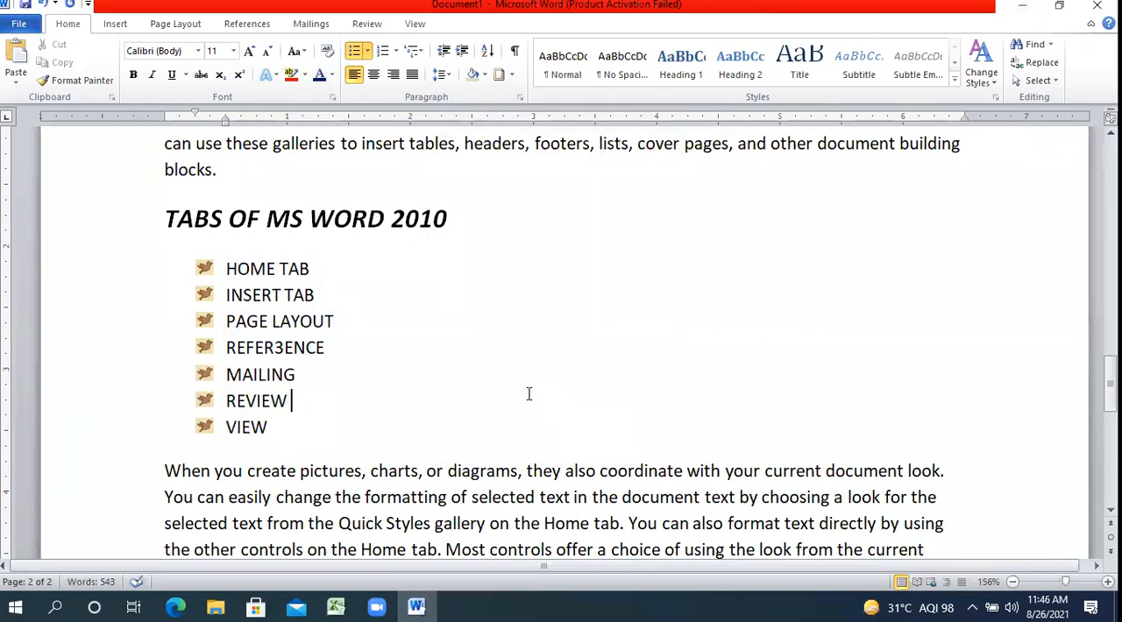
Define the circled-plus symbol, character code 197 in the Symbol font, as a new bullet and apply it to the tab names.
{"action": "left_click", "coordinate": [1071, 582]}
{"action": "left_click_drag", "start_coordinate": [1110, 412], "coordinate": [1111, 382]}
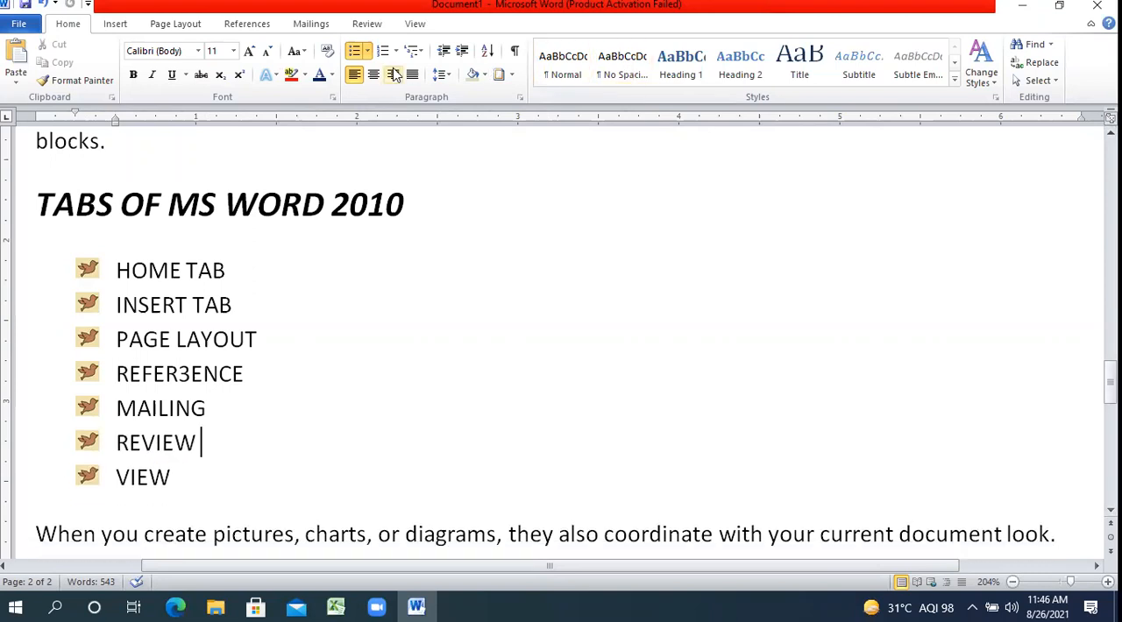
{"action": "left_click", "coordinate": [368, 51]}
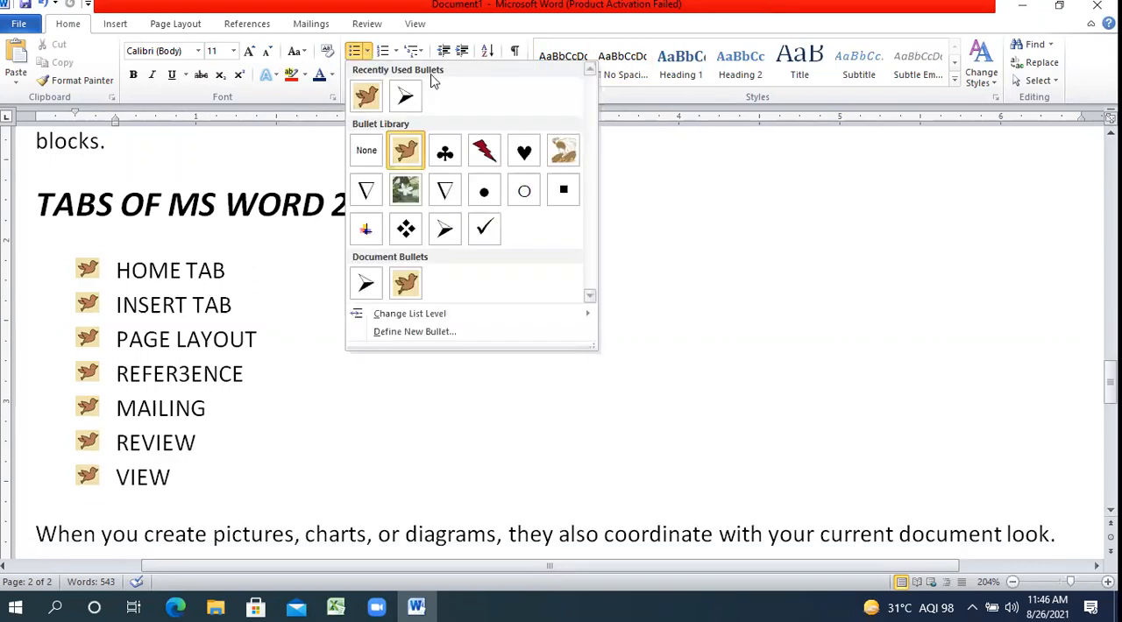
{"action": "left_click", "coordinate": [417, 336]}
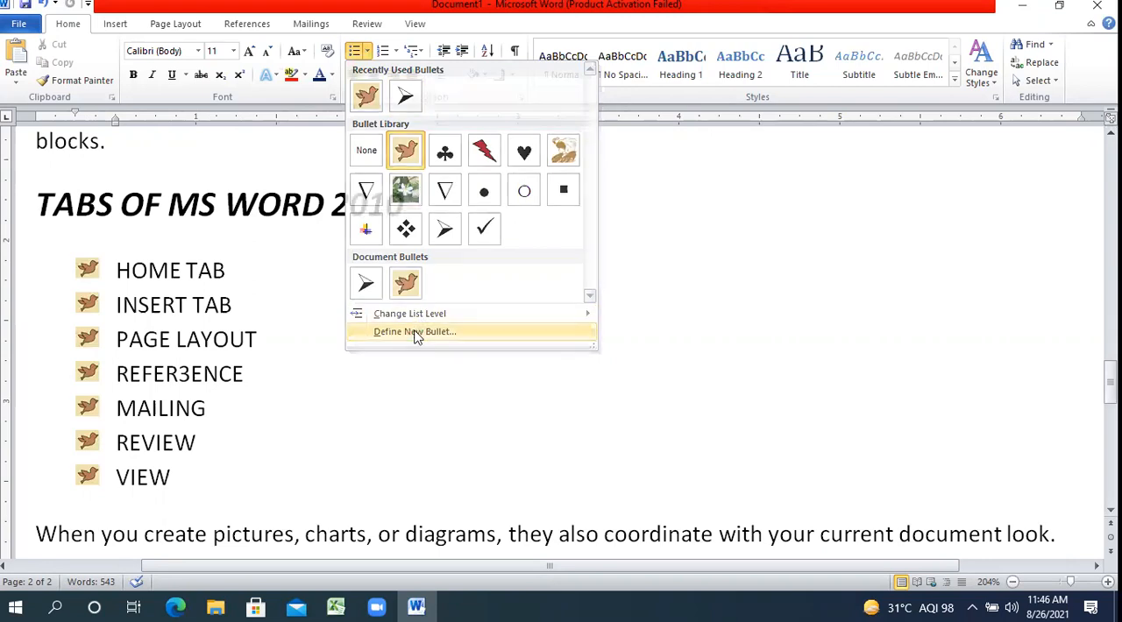
{"action": "left_click", "coordinate": [502, 189]}
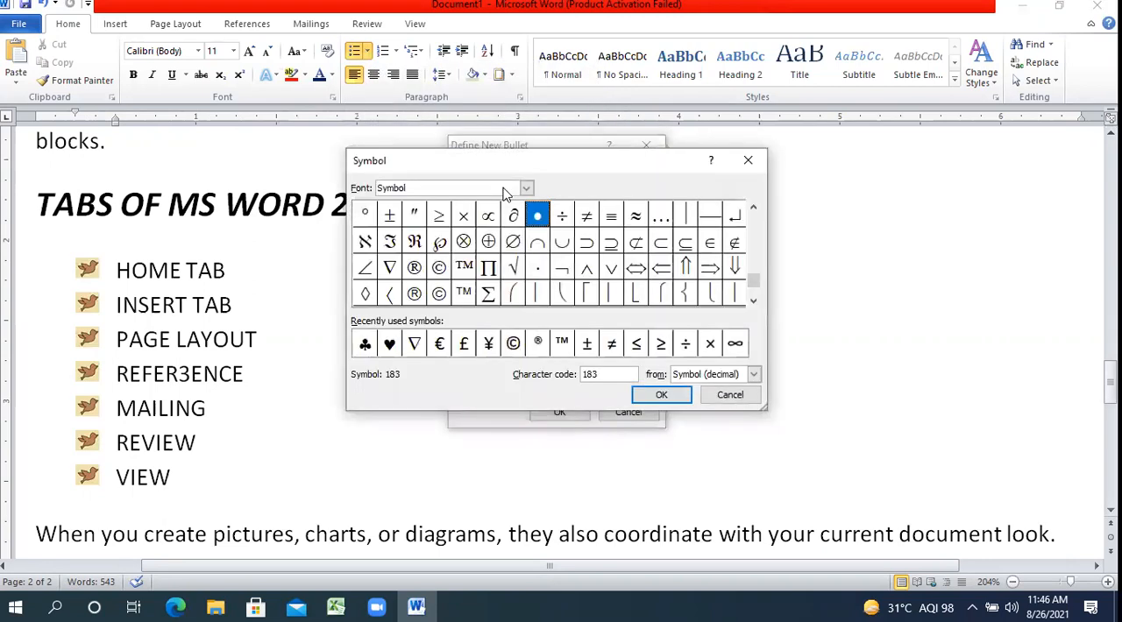
{"action": "left_click_drag", "start_coordinate": [752, 281], "coordinate": [761, 200]}
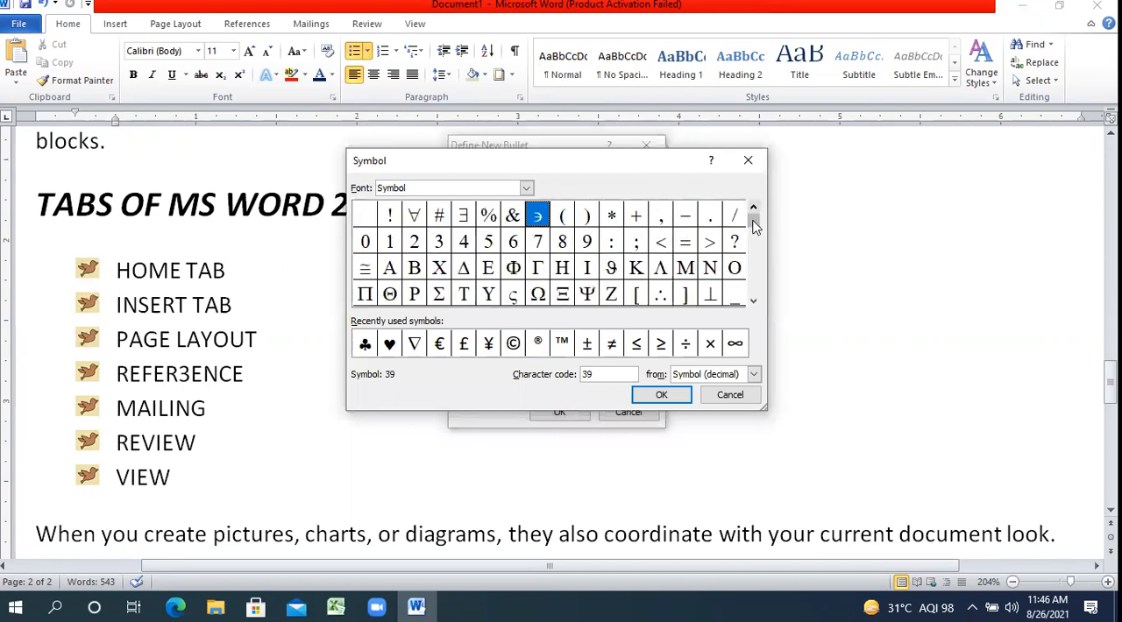
{"action": "left_click_drag", "start_coordinate": [751, 250], "coordinate": [757, 297]}
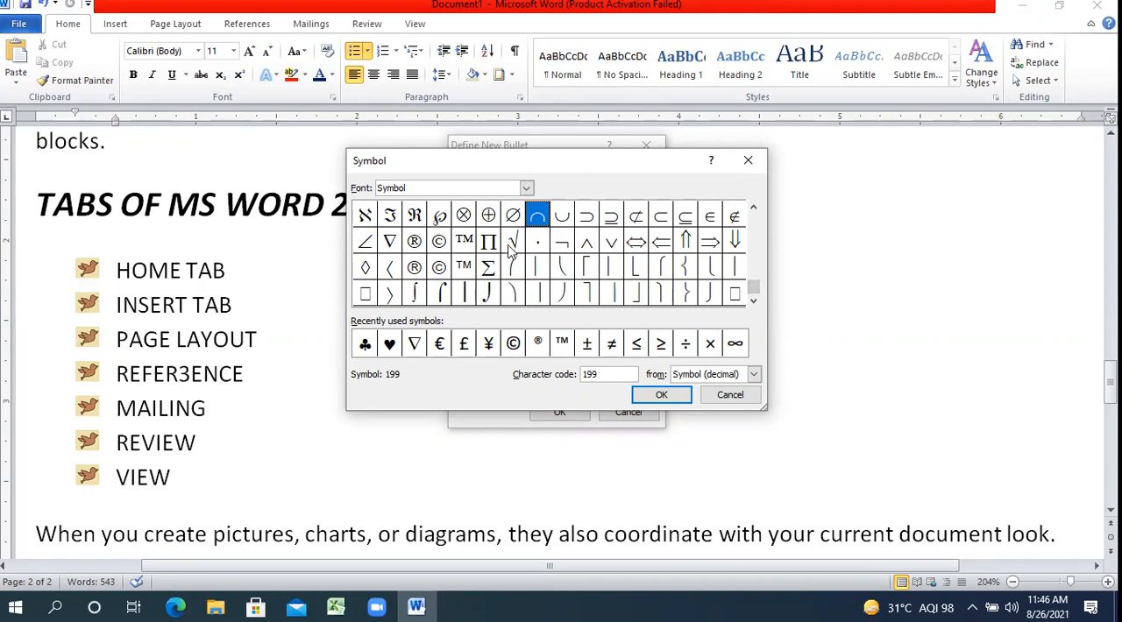
{"action": "left_click", "coordinate": [488, 216]}
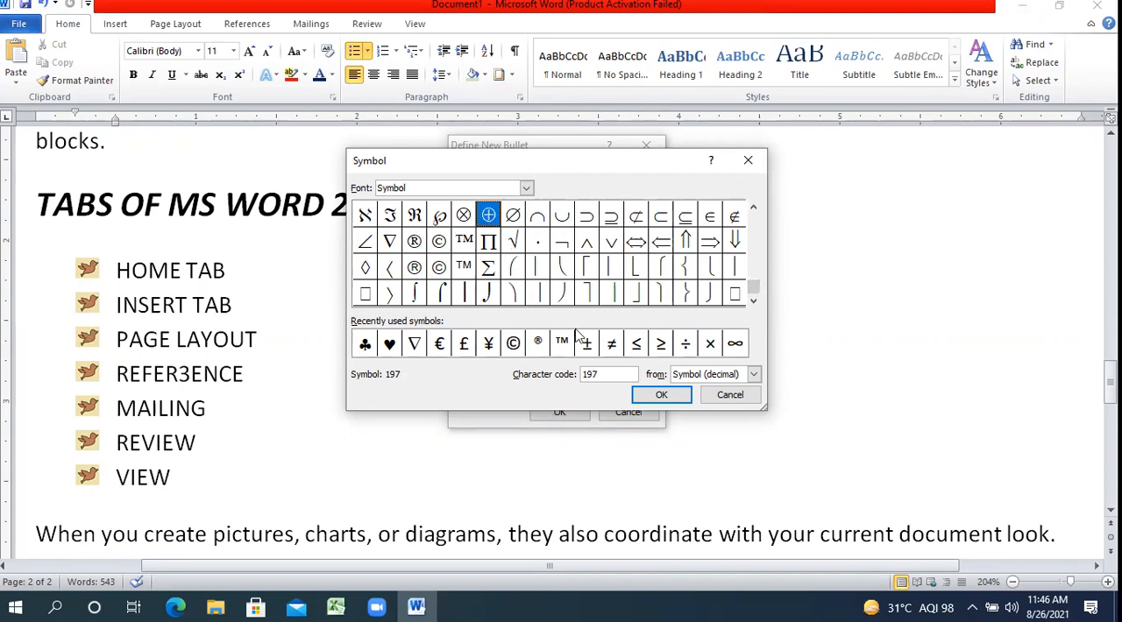
{"action": "left_click", "coordinate": [649, 395]}
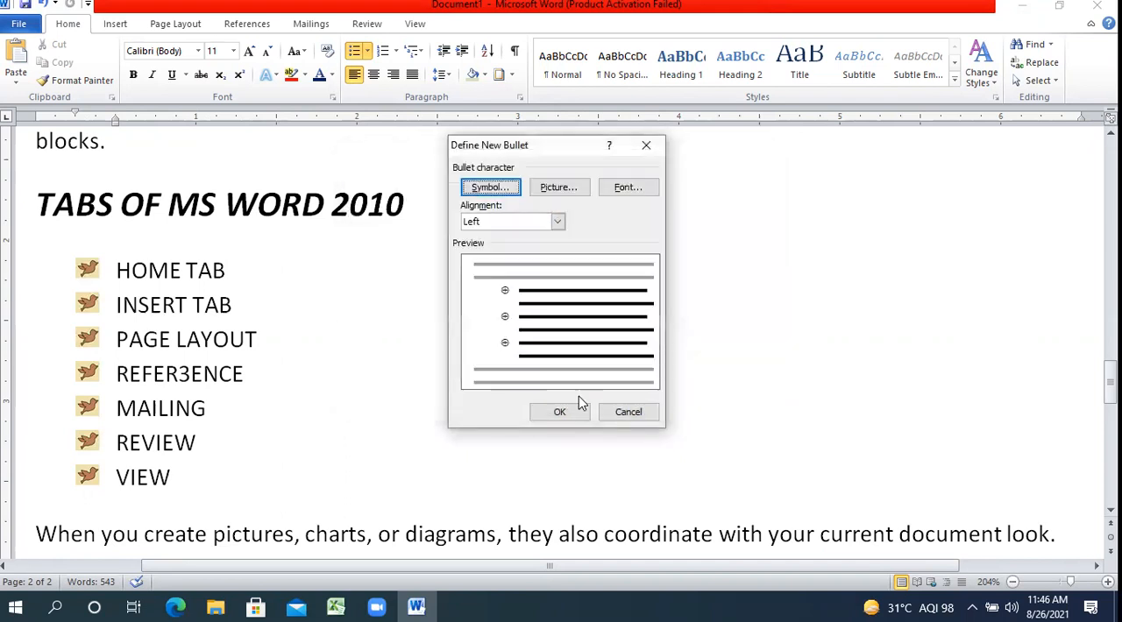
{"action": "left_click", "coordinate": [560, 413]}
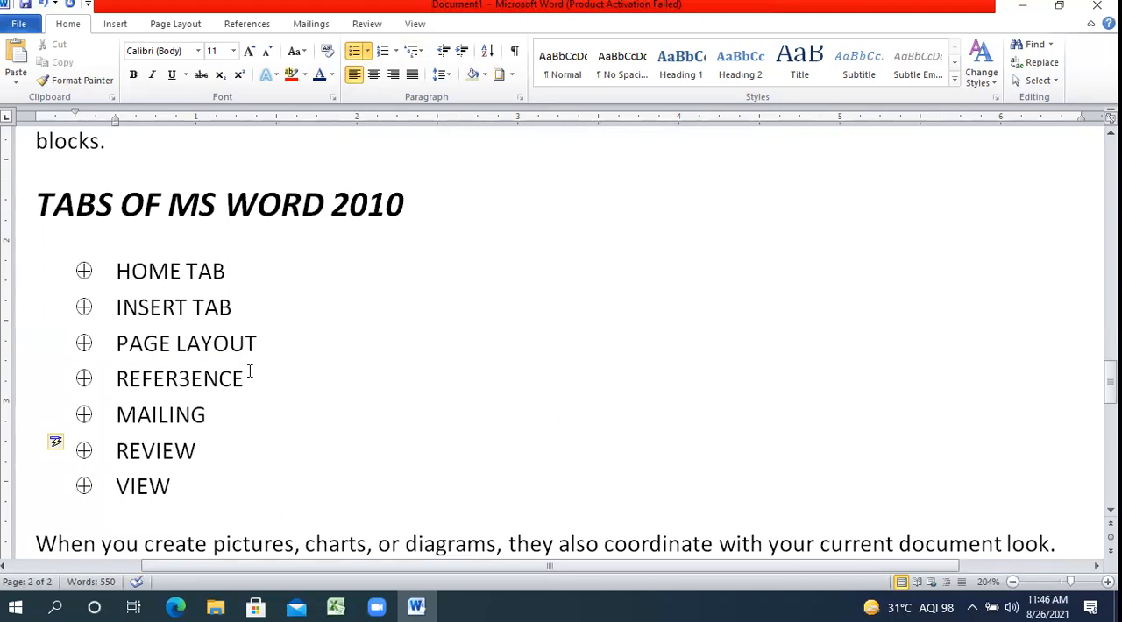
Convert all the bulleted tab names from HOME TAB to VIEW into a 1., 2., 3. numbered list.
{"action": "left_click_drag", "start_coordinate": [178, 500], "coordinate": [115, 273]}
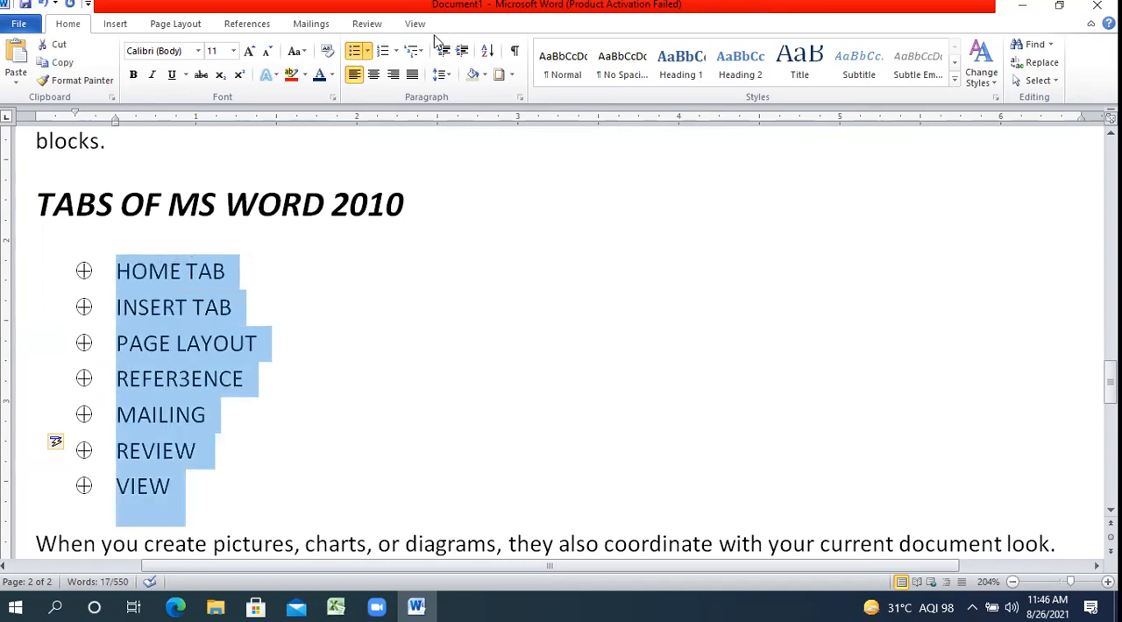
{"action": "left_click", "coordinate": [396, 51]}
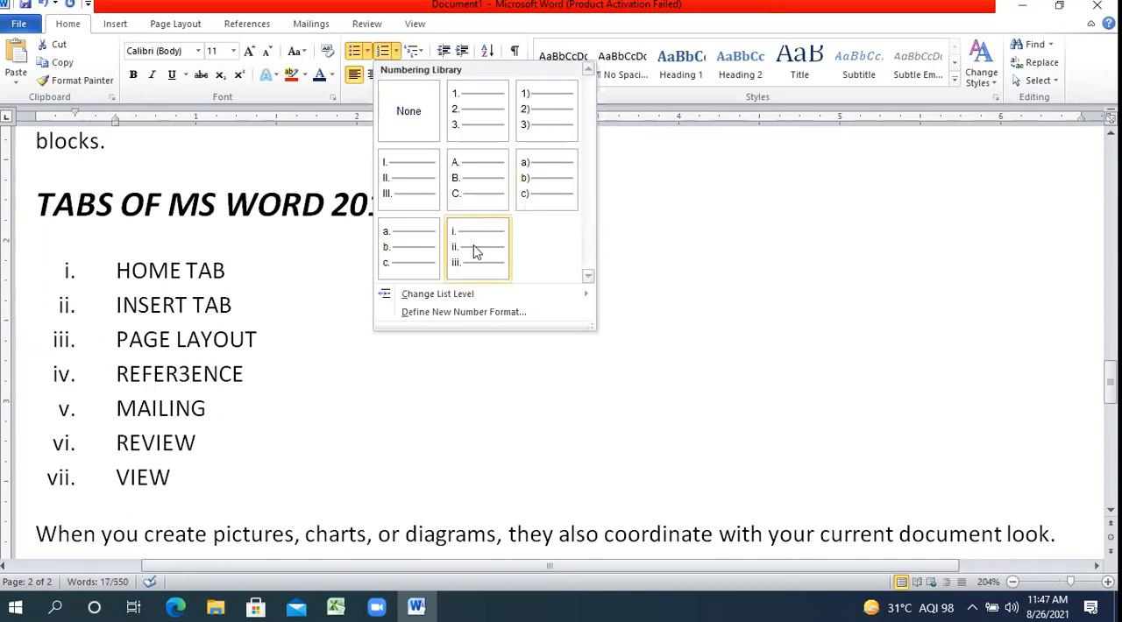
{"action": "left_click", "coordinate": [472, 123]}
Switch the tab names to bullets using the bird picture and deselect the list.
{"action": "left_click", "coordinate": [359, 51]}
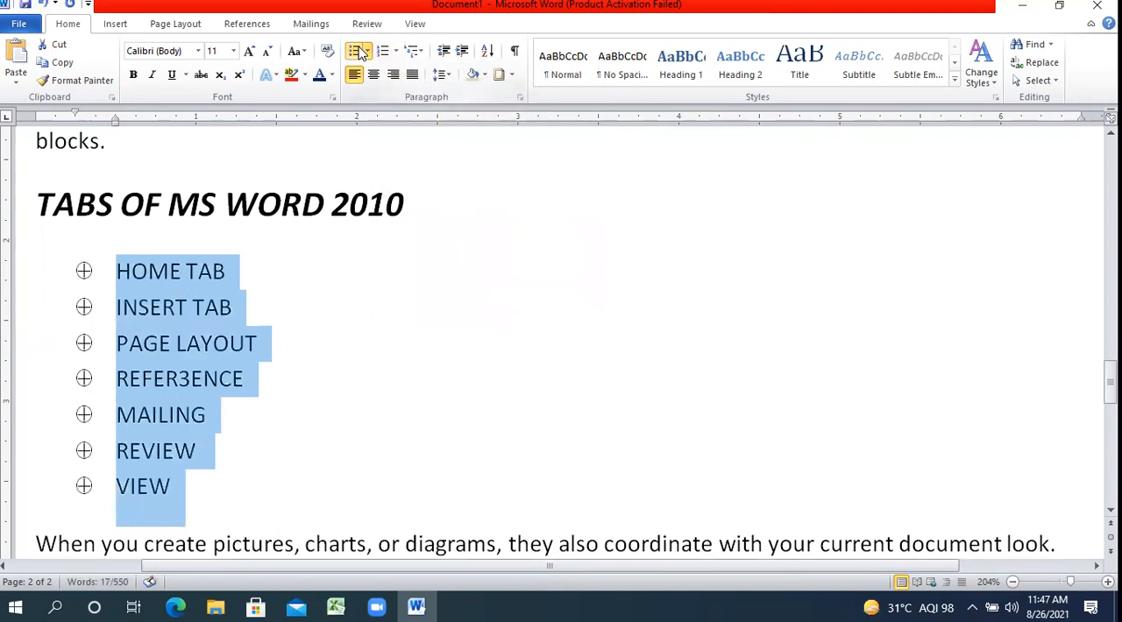
{"action": "left_click", "coordinate": [366, 51]}
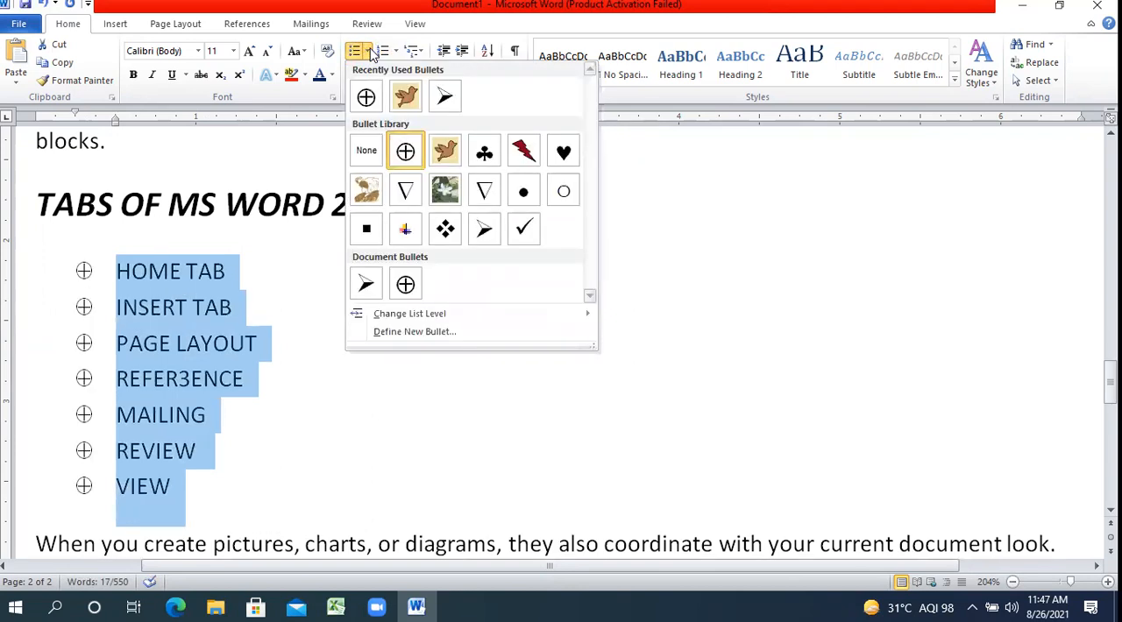
{"action": "left_click", "coordinate": [444, 153]}
{"action": "left_click", "coordinate": [423, 226]}
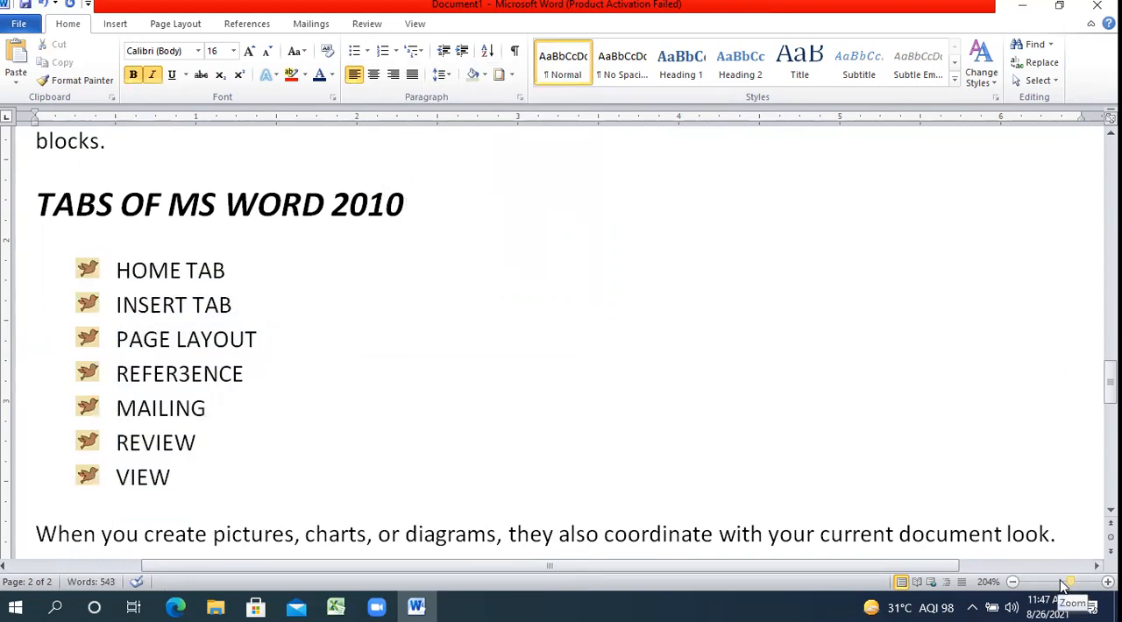
Select the paragraph above the TABS OF MS WORD 2010 heading and increase its indent by three levels.
{"action": "left_click_drag", "start_coordinate": [1069, 583], "coordinate": [1061, 583]}
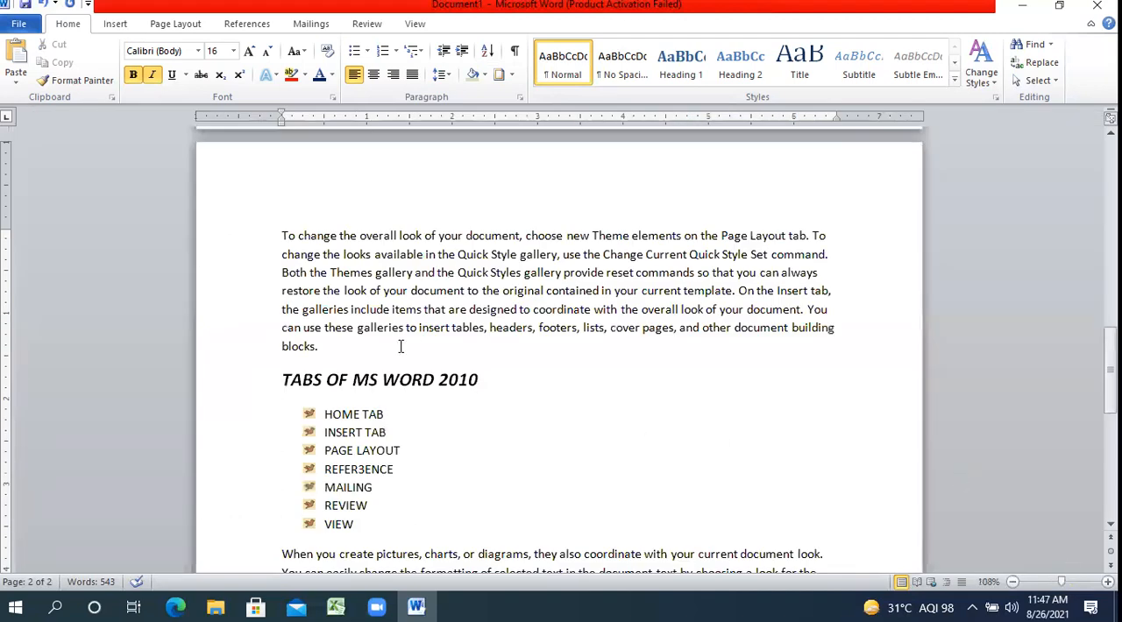
{"action": "left_click_drag", "start_coordinate": [322, 349], "coordinate": [292, 241]}
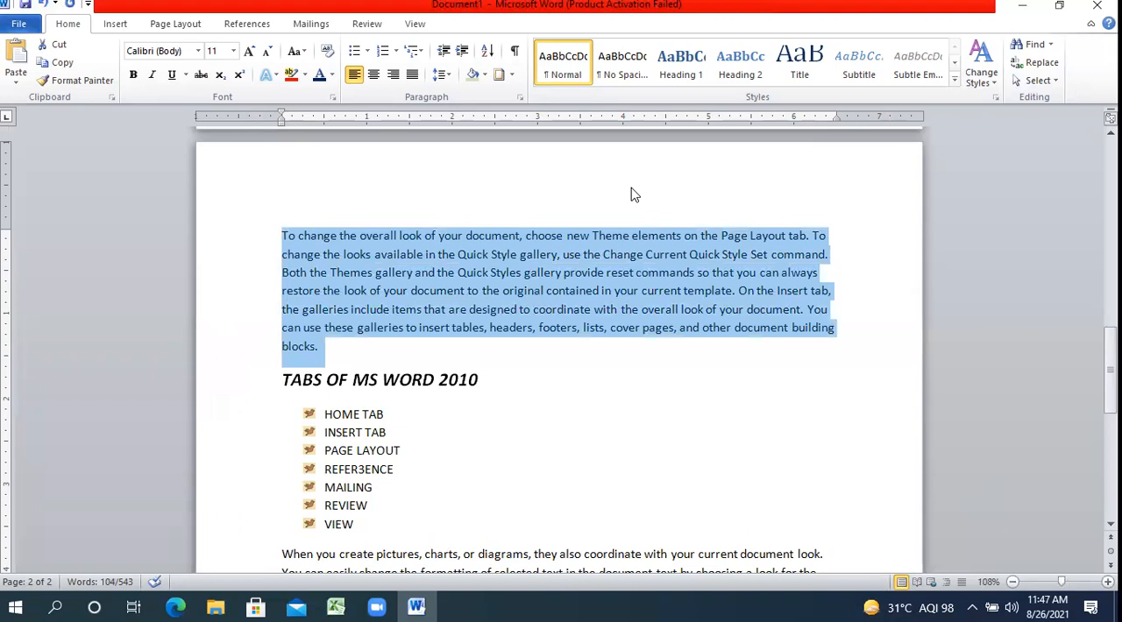
{"action": "left_click", "coordinate": [462, 53]}
{"action": "left_click", "coordinate": [462, 53]}
{"action": "left_click", "coordinate": [462, 52]}
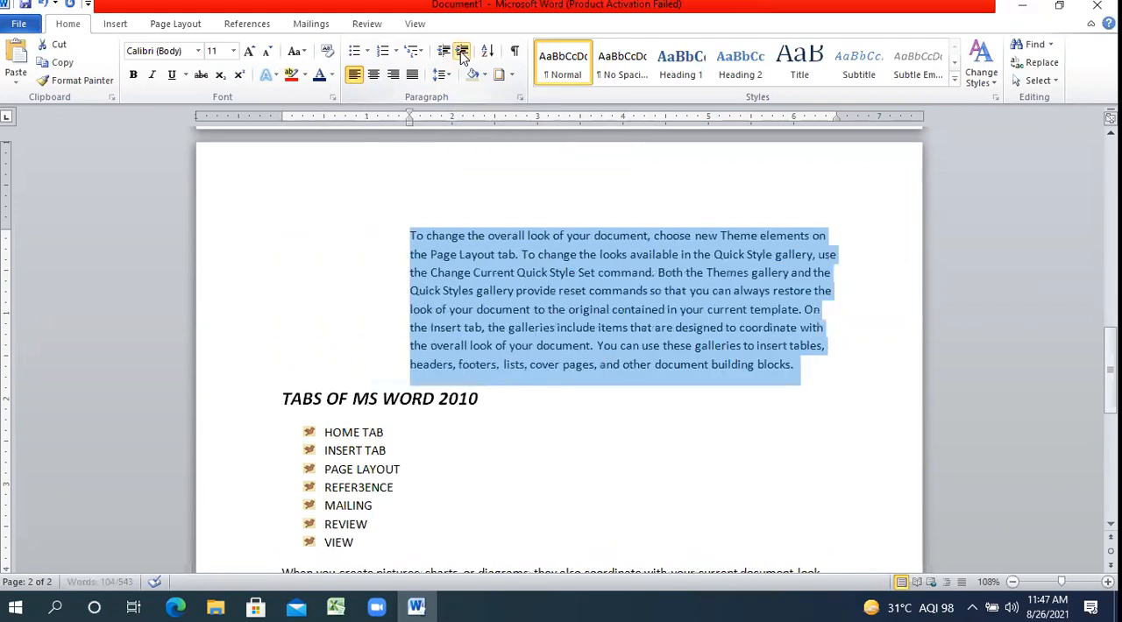
Decrease the selected paragraph's indent by three levels, then try a single indent increase and undo it.
{"action": "left_click", "coordinate": [442, 52]}
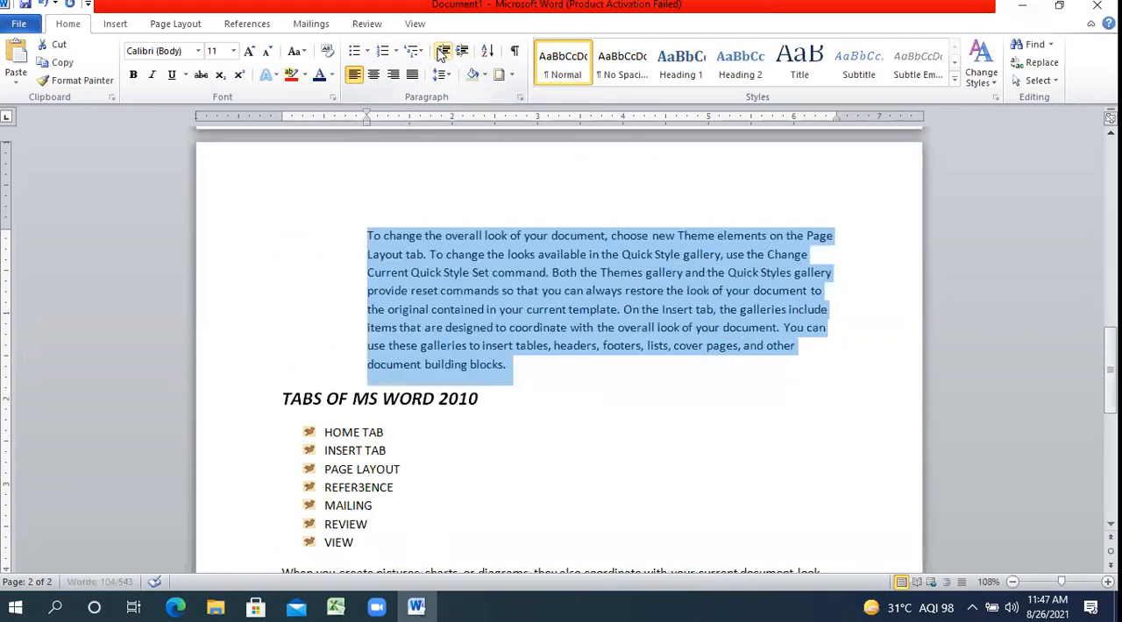
{"action": "left_click", "coordinate": [441, 53]}
{"action": "left_click", "coordinate": [442, 53]}
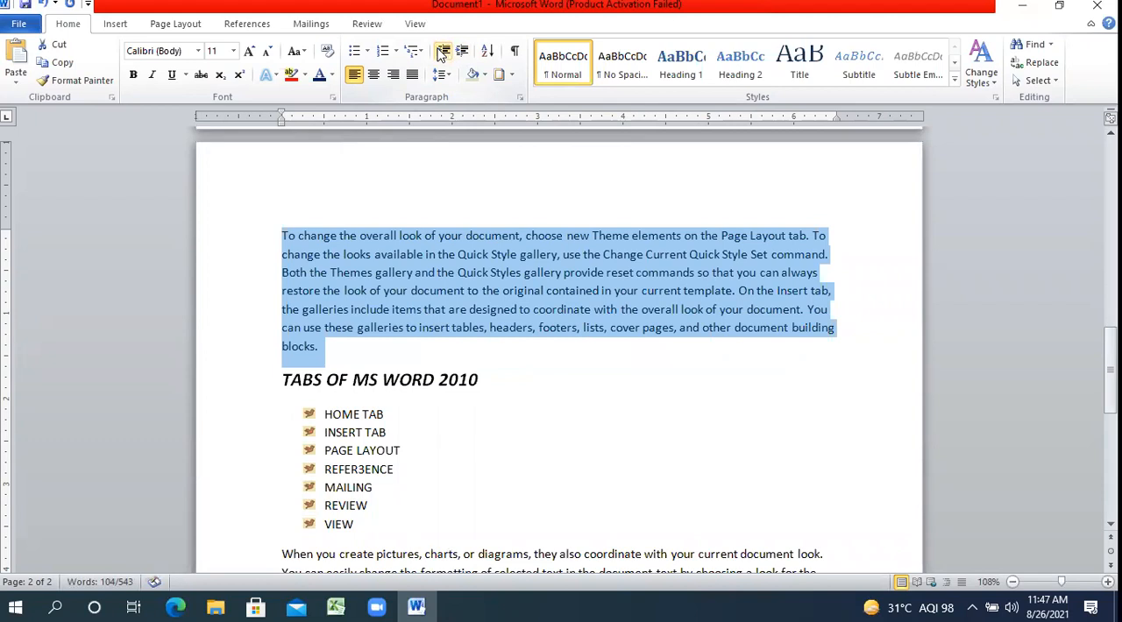
{"action": "left_click", "coordinate": [461, 52]}
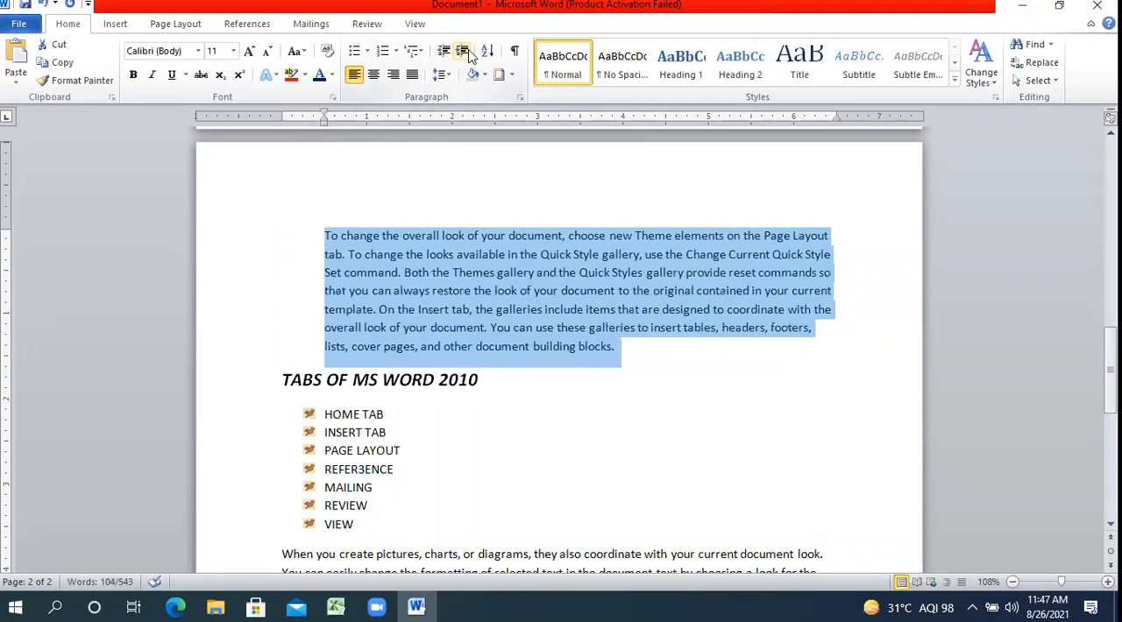
{"action": "key", "text": "ctrl+z"}
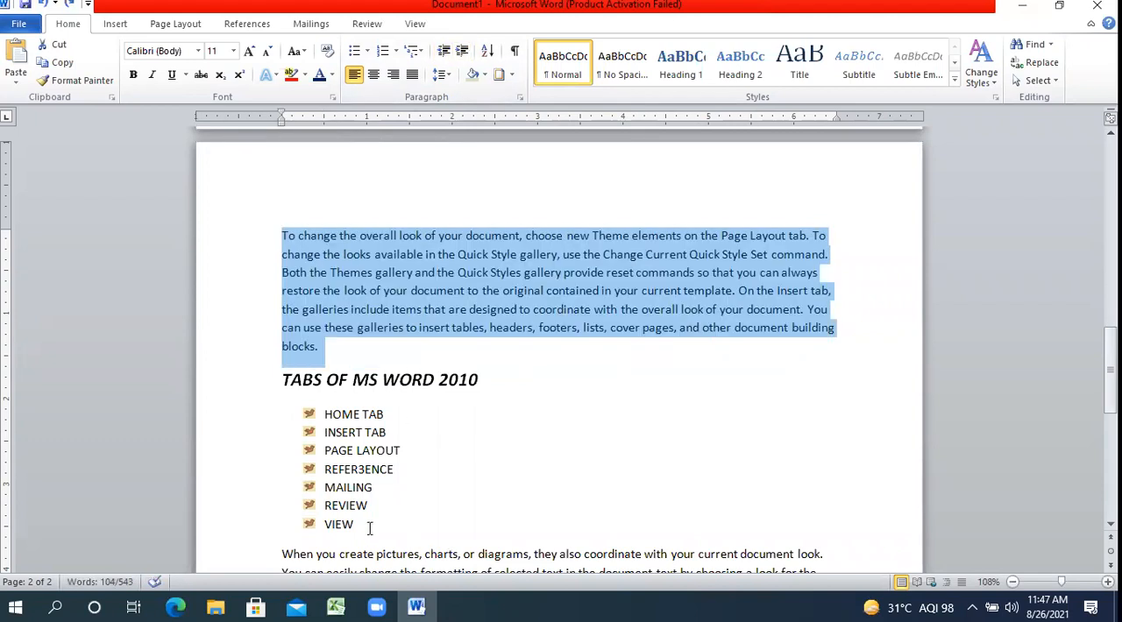
Try increasing the indent of the last four tab names by one level and undo it.
{"action": "left_click_drag", "start_coordinate": [369, 528], "coordinate": [340, 466]}
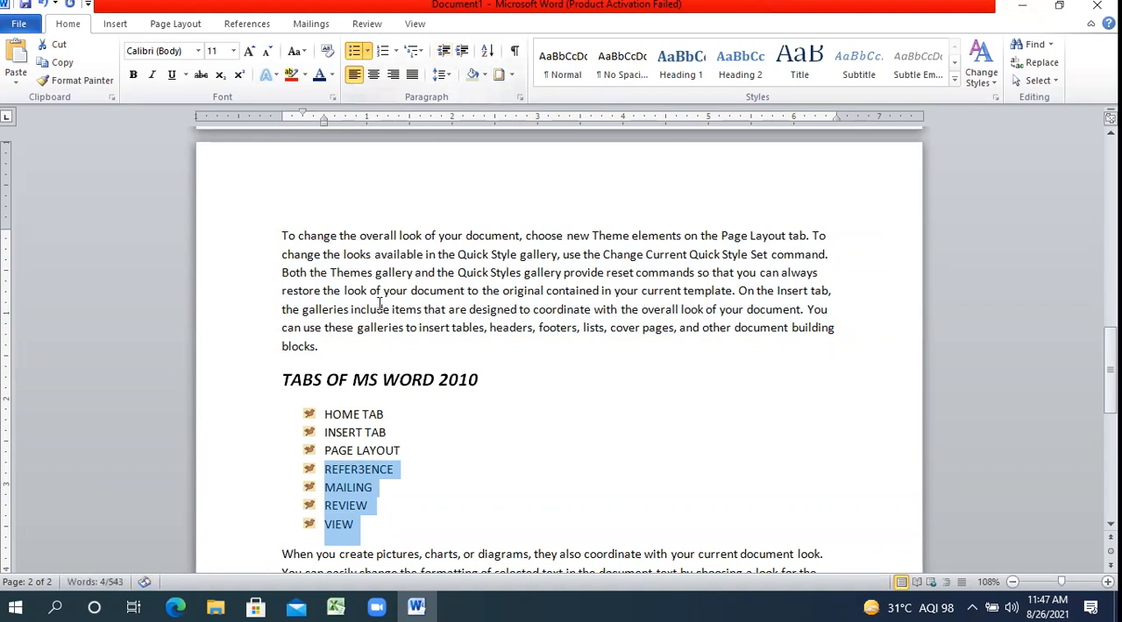
{"action": "left_click", "coordinate": [463, 53]}
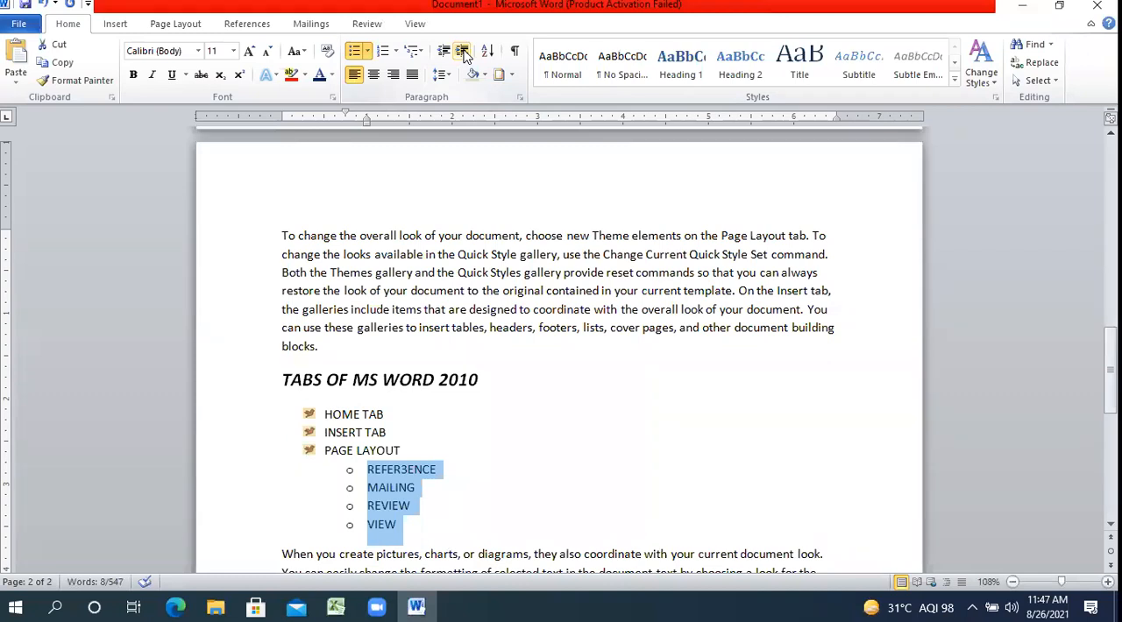
{"action": "key", "text": "ctrl+z"}
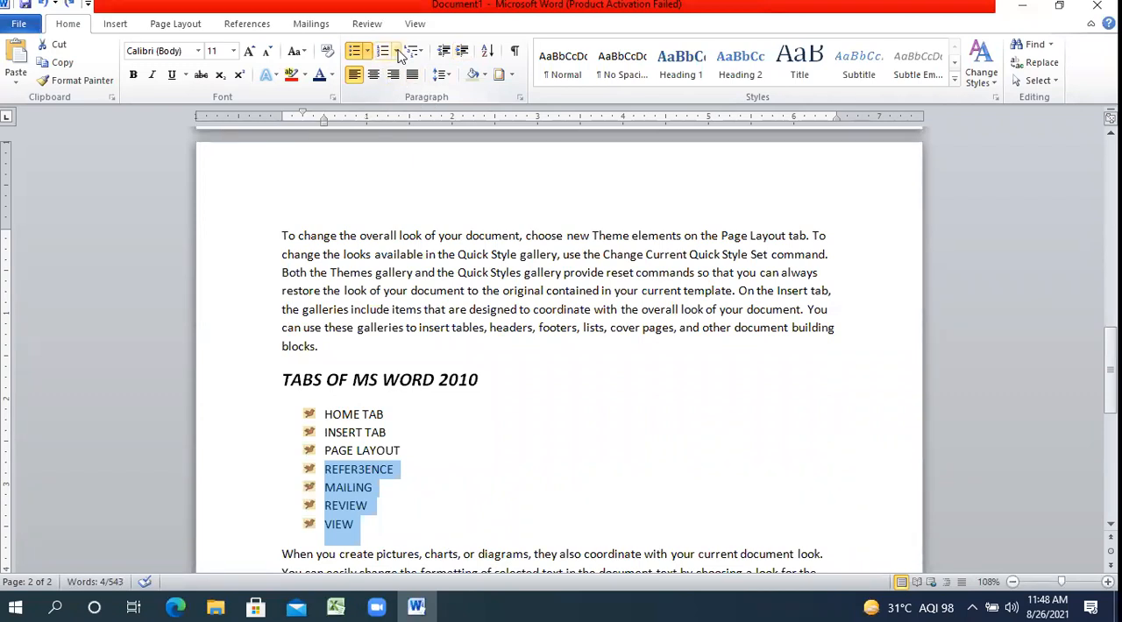
{"action": "left_click", "coordinate": [447, 76]}
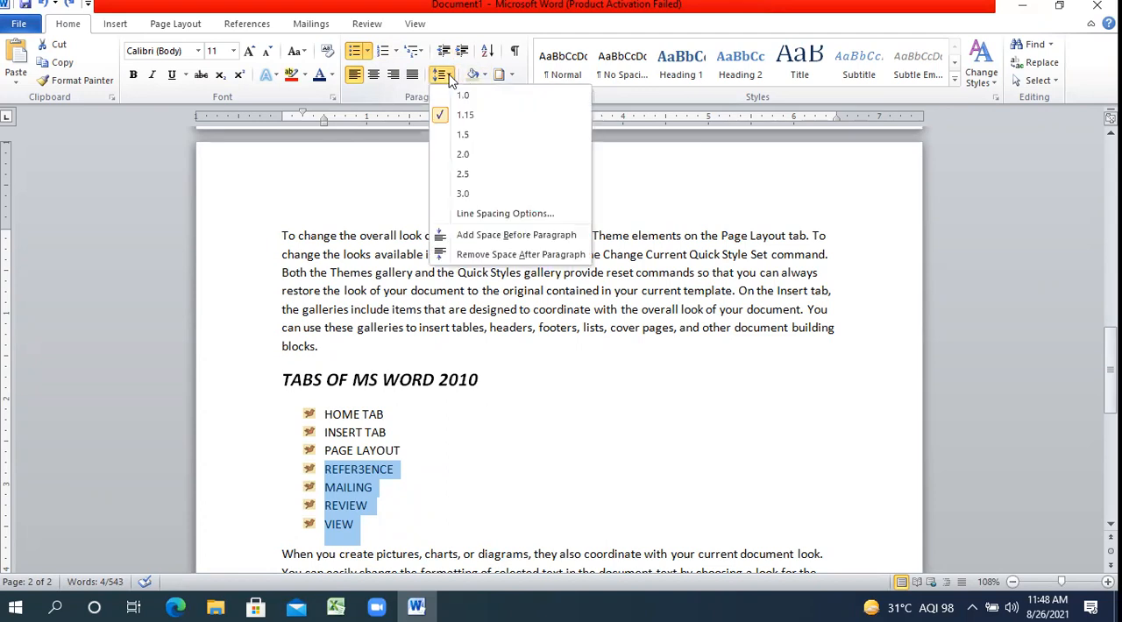
{"action": "left_click", "coordinate": [447, 76]}
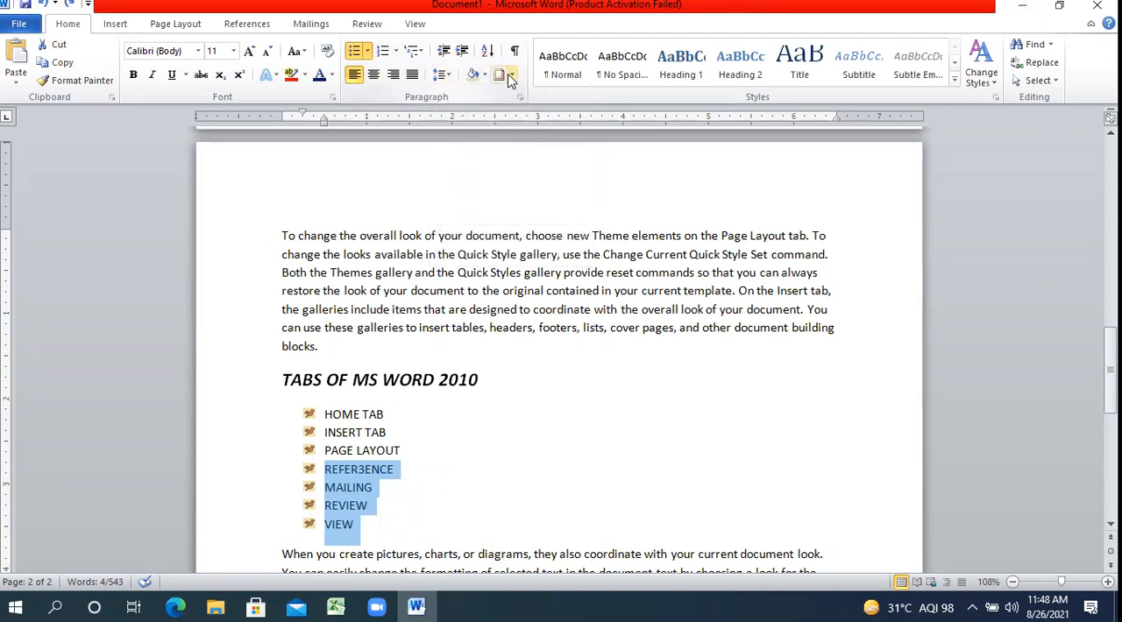
{"action": "left_click", "coordinate": [511, 76]}
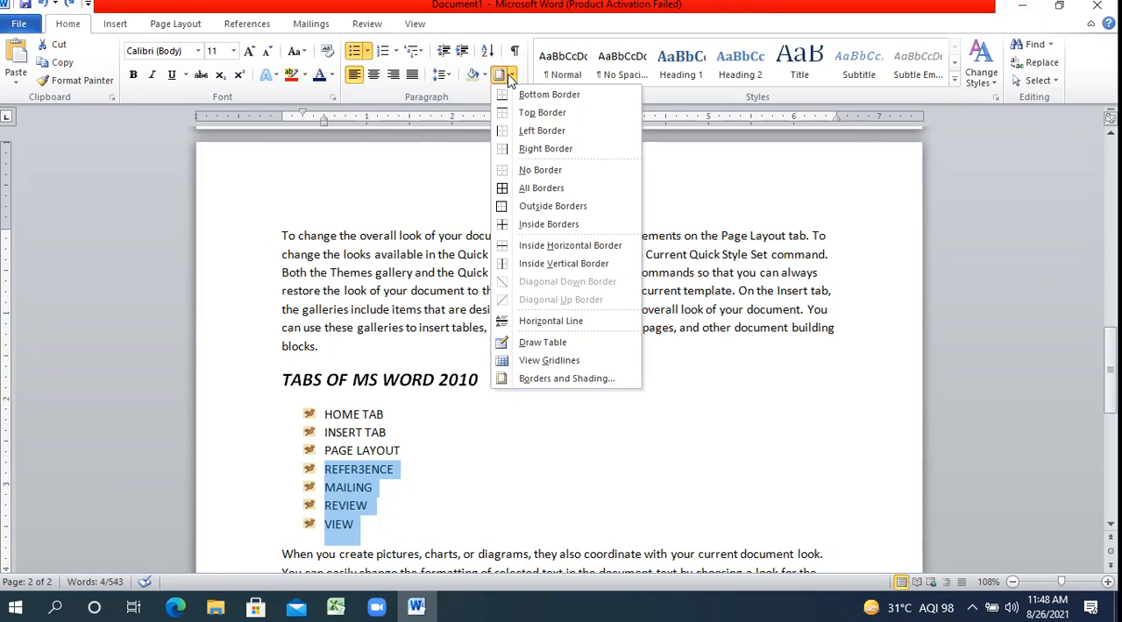
{"action": "left_click", "coordinate": [769, 233]}
{"action": "left_click", "coordinate": [728, 430]}
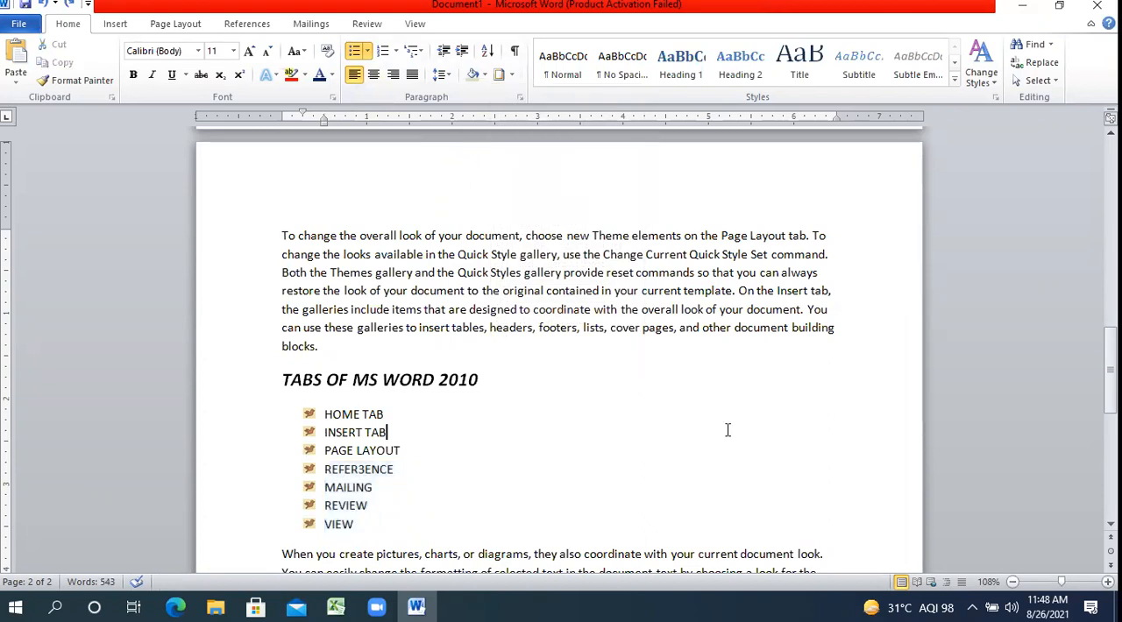
Insert an empty line between the paragraph ending in "blocks." and the TABS OF MS WORD 2010 heading.
{"action": "left_click", "coordinate": [863, 315]}
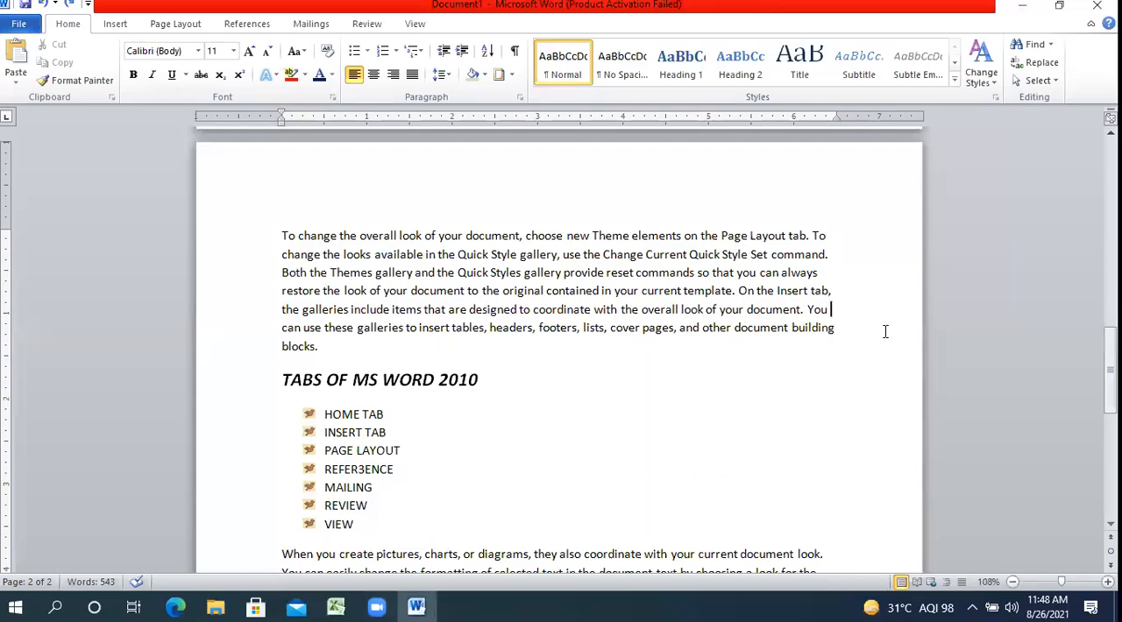
{"action": "key", "text": "Down"}
{"action": "key", "text": "Down"}
{"action": "key", "text": "Return"}
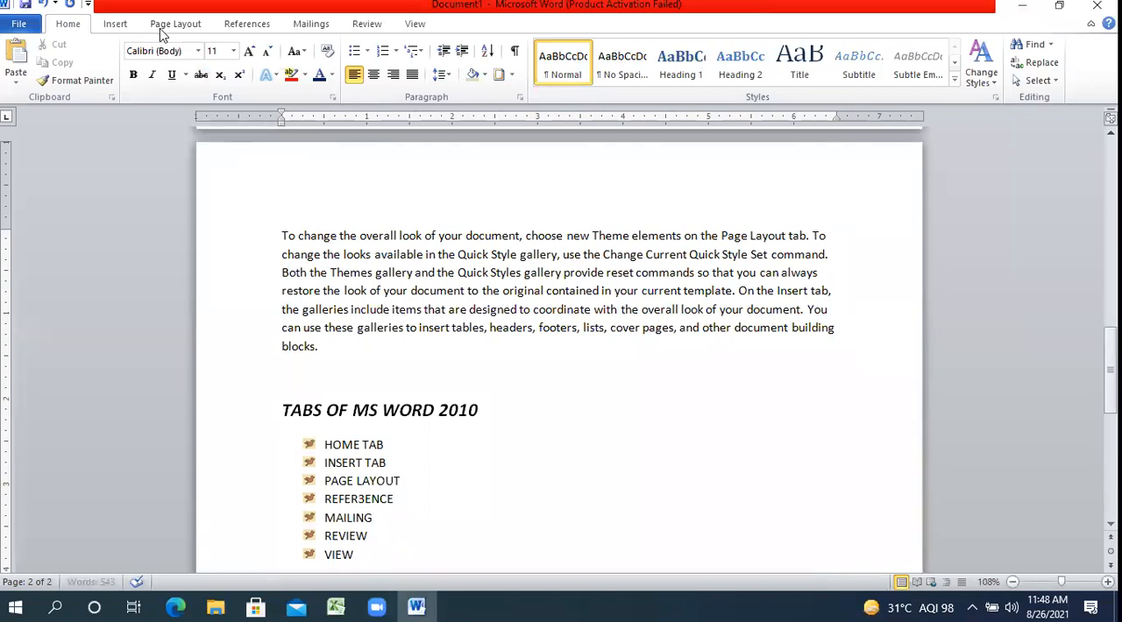
Open the options for inserting a table at the empty line.
{"action": "left_click", "coordinate": [123, 24]}
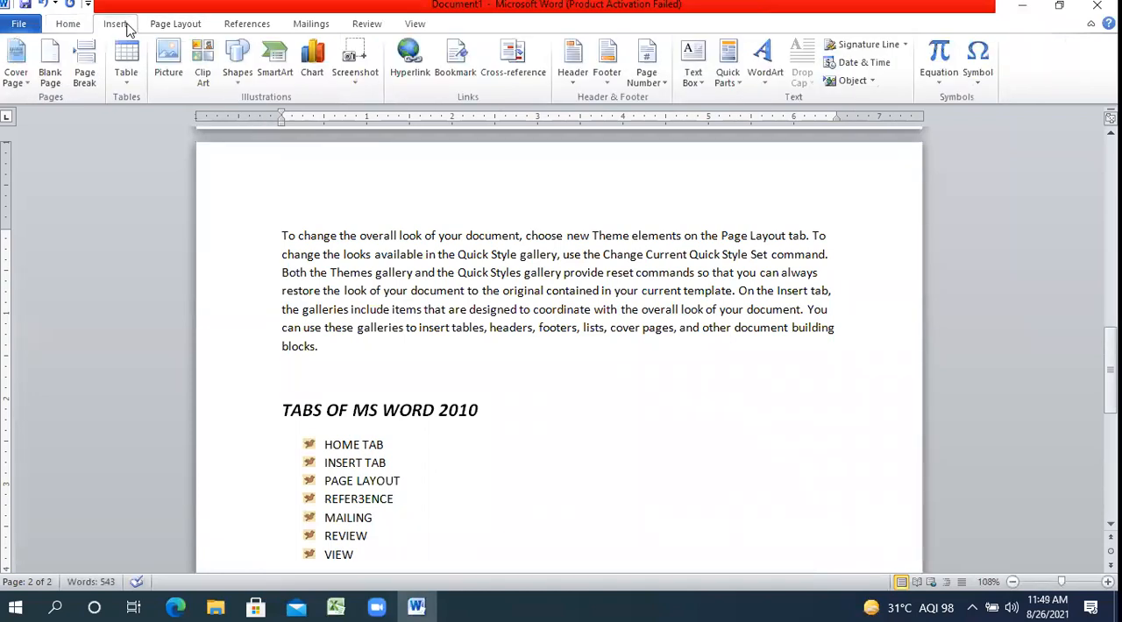
{"action": "left_click", "coordinate": [128, 88]}
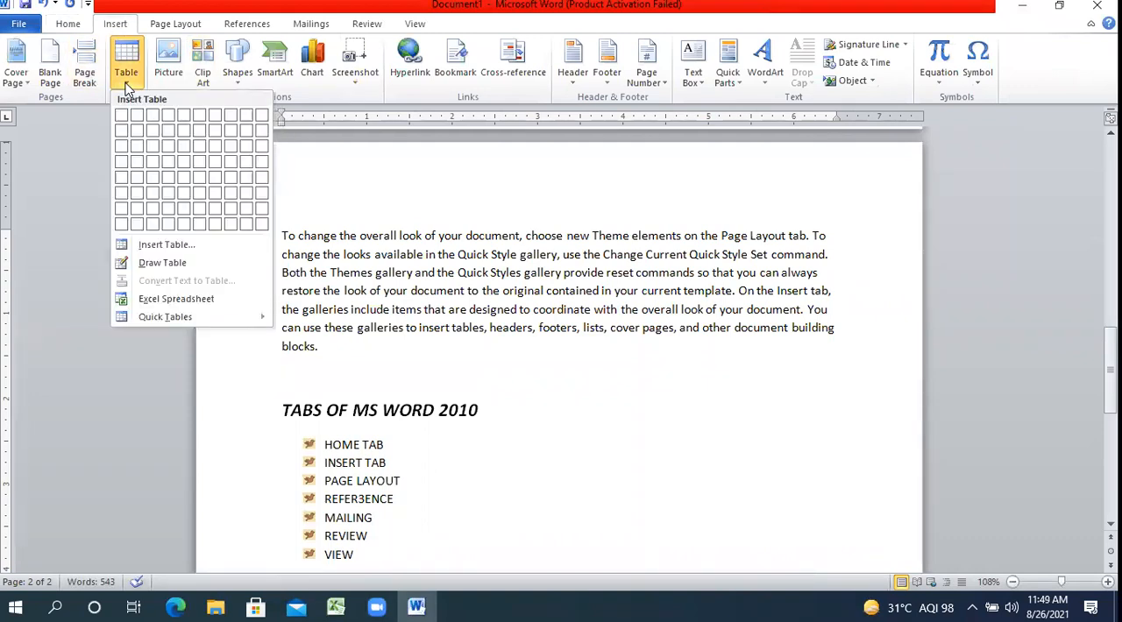
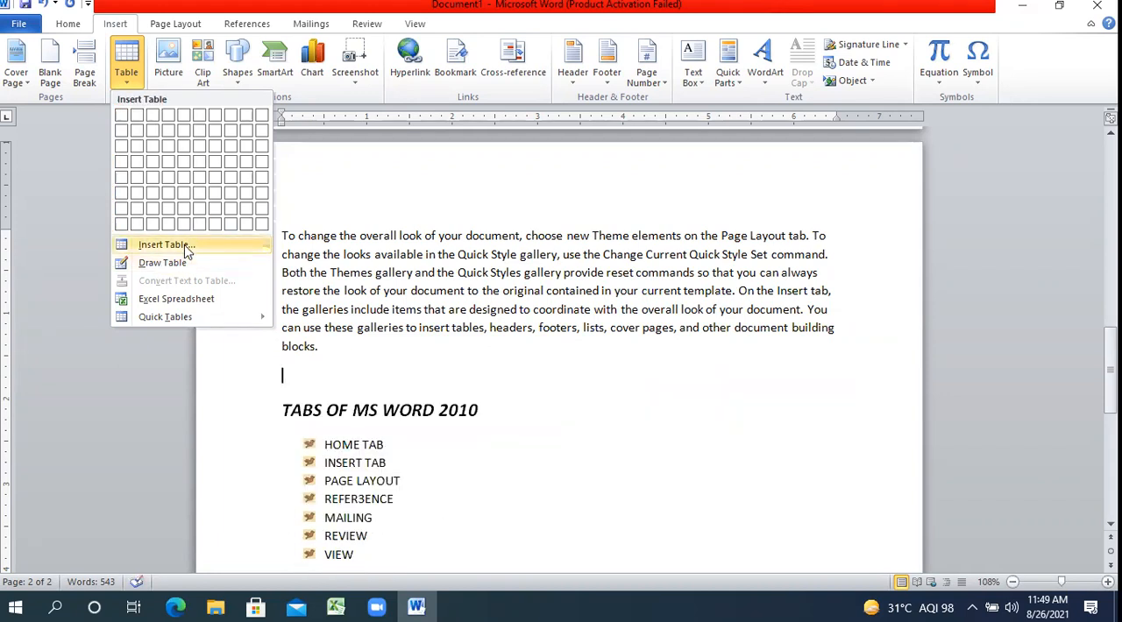
Insert a table with 3 columns and 4 rows at the empty line above the TABS OF MS WORD 2010 heading.
{"action": "left_click", "coordinate": [167, 244]}
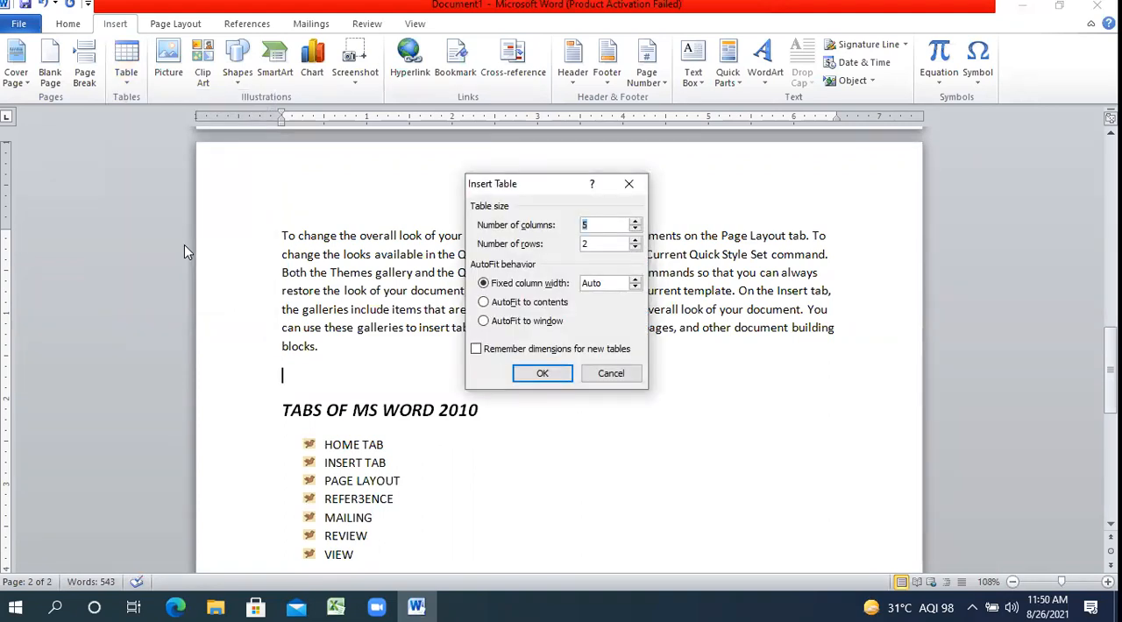
{"action": "type", "text": "3"}
{"action": "key", "text": "Tab"}
{"action": "type", "text": "4"}
{"action": "left_click", "coordinate": [544, 375]}
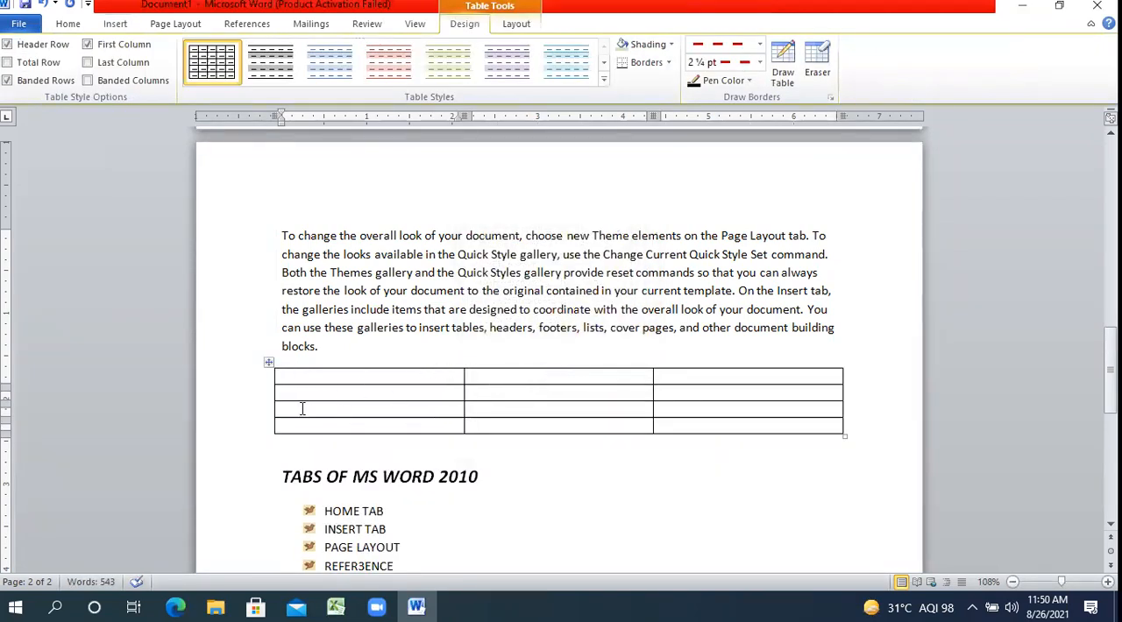
Select the table's rows one at a time, from the first row down to the fourth.
{"action": "left_click", "coordinate": [260, 377]}
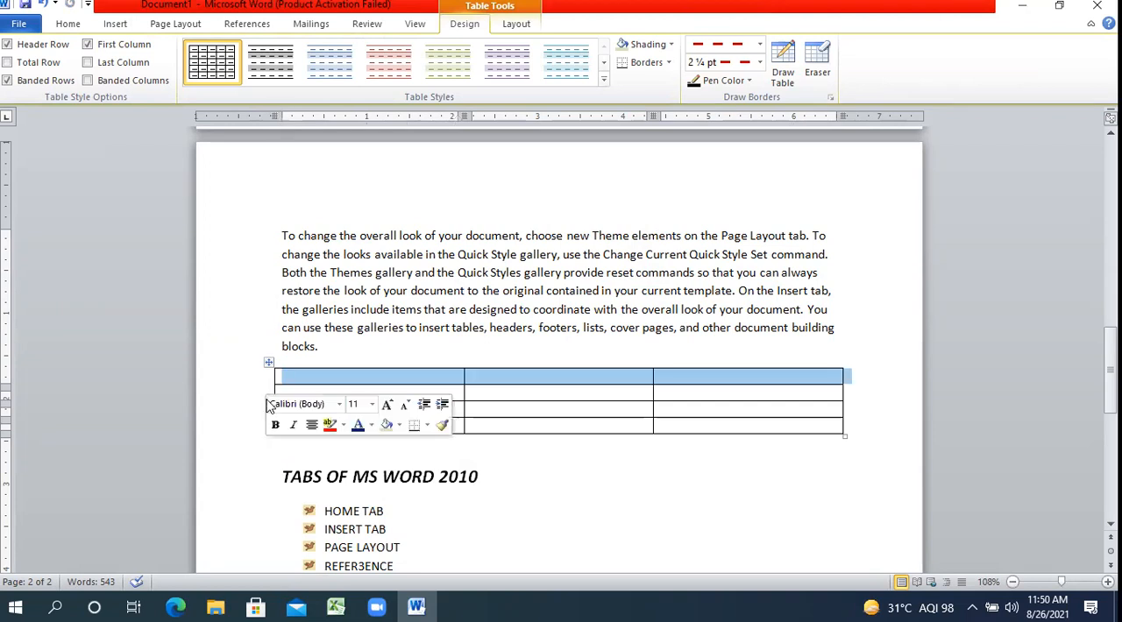
{"action": "left_click", "coordinate": [255, 393]}
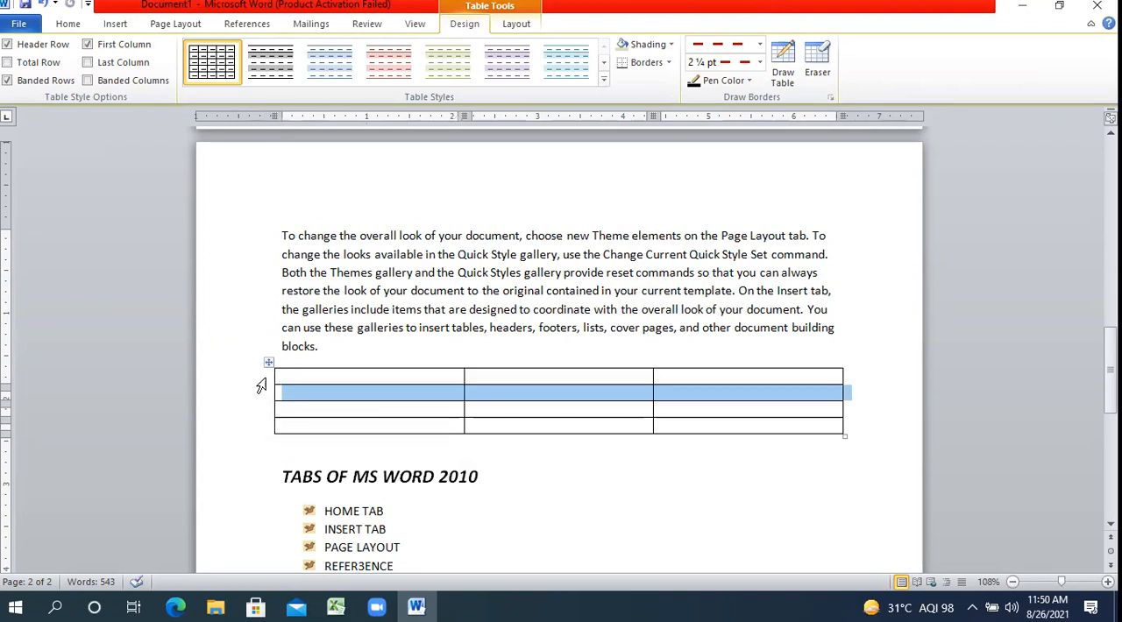
{"action": "left_click", "coordinate": [260, 381]}
{"action": "left_click", "coordinate": [257, 393]}
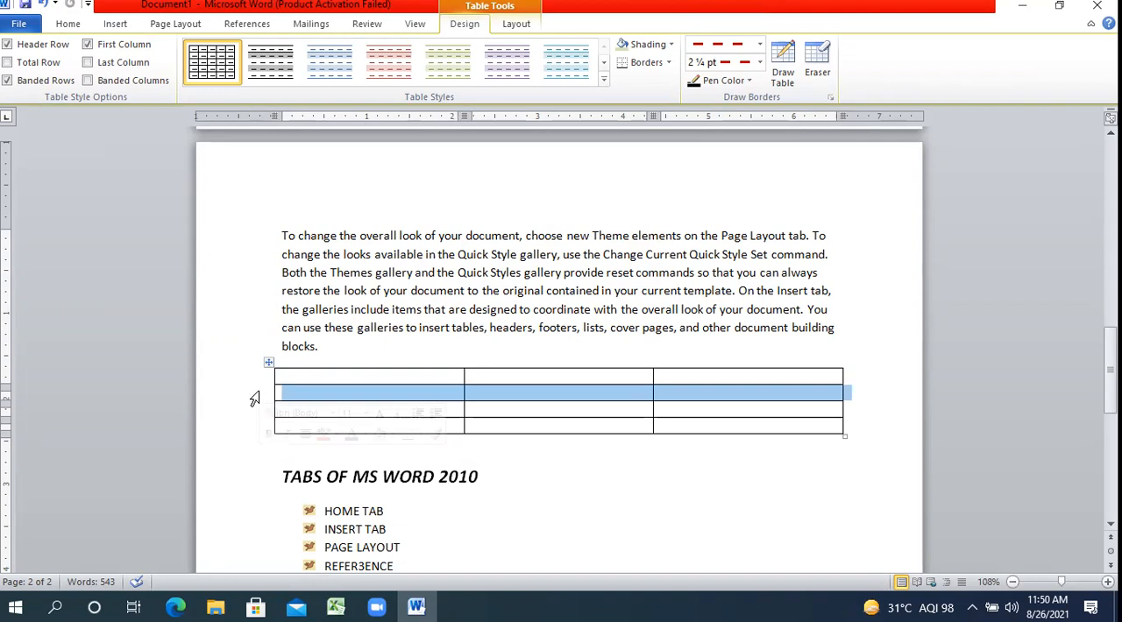
{"action": "left_click", "coordinate": [249, 410]}
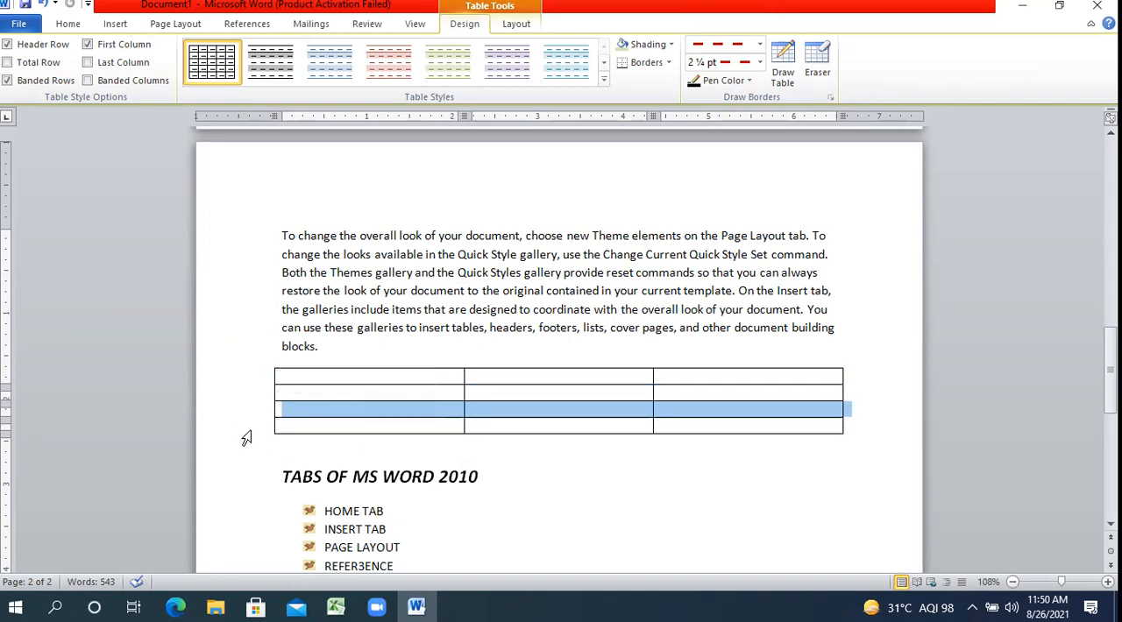
{"action": "left_click", "coordinate": [249, 426]}
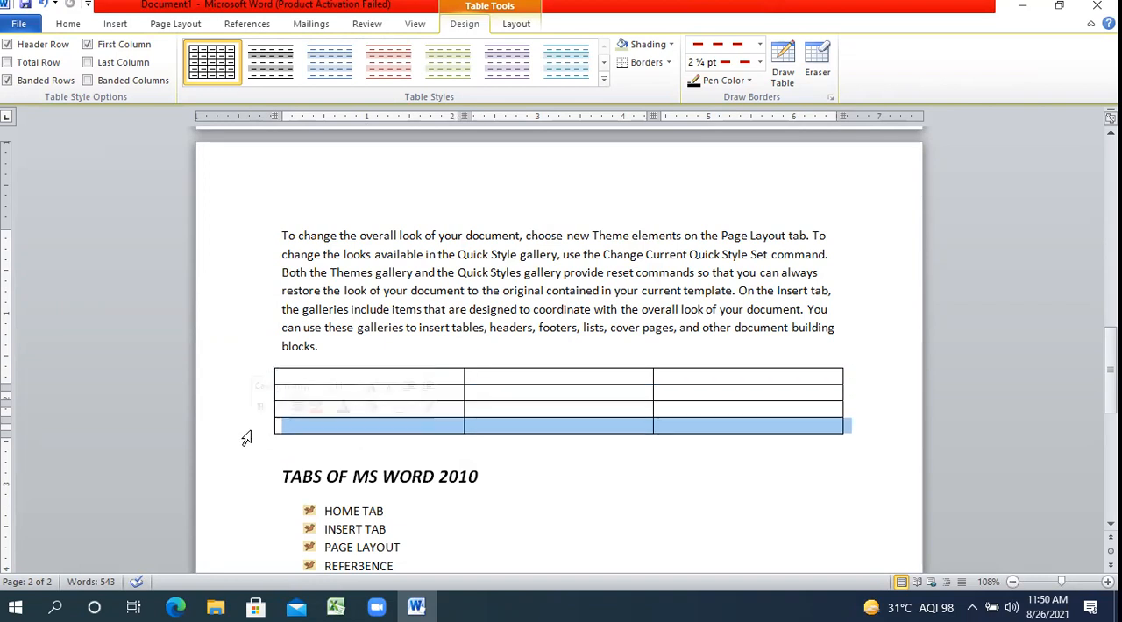
Try the built-in purple grid style on the table, followed by the blue style with a solid header and banded rows.
{"action": "left_click", "coordinate": [383, 348]}
{"action": "left_click", "coordinate": [393, 379]}
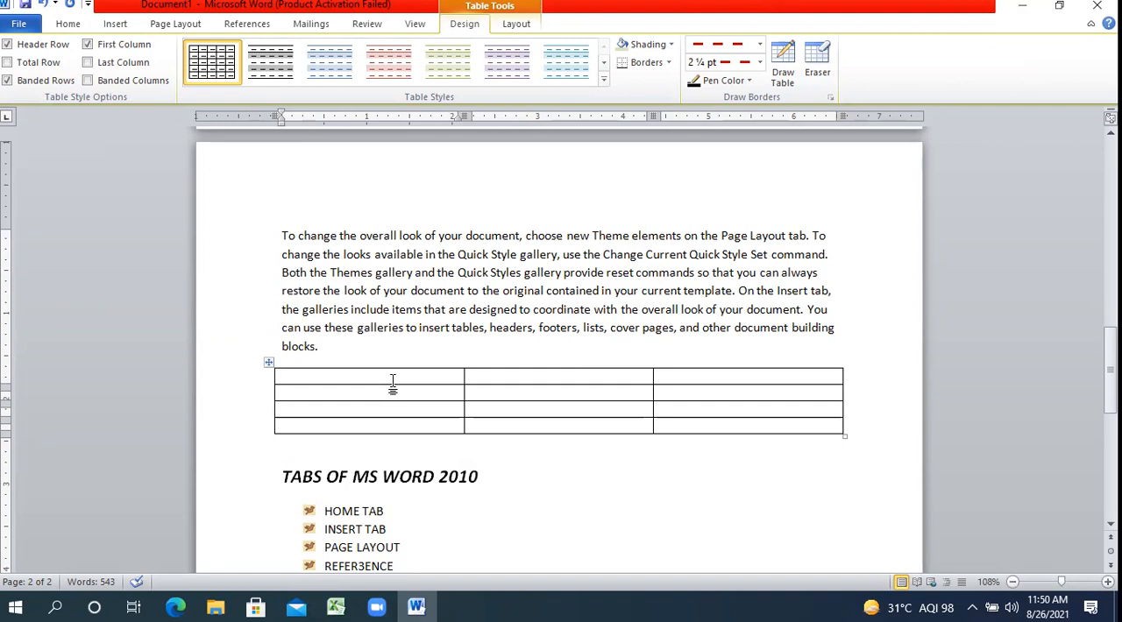
{"action": "left_click", "coordinate": [603, 80]}
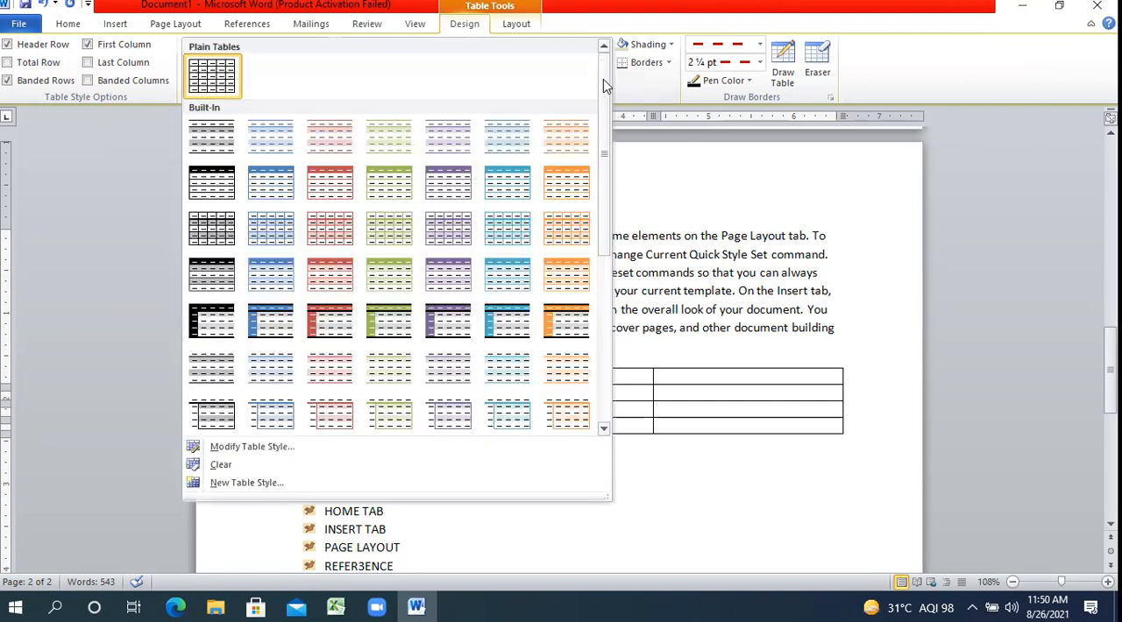
{"action": "left_click", "coordinate": [440, 230]}
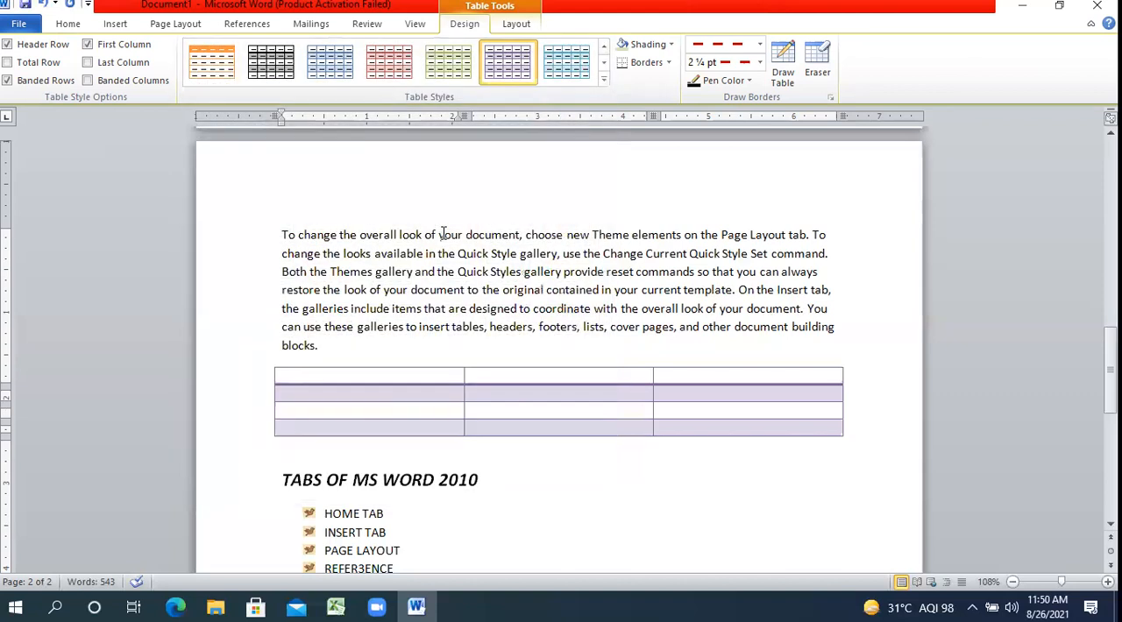
{"action": "left_click", "coordinate": [603, 81]}
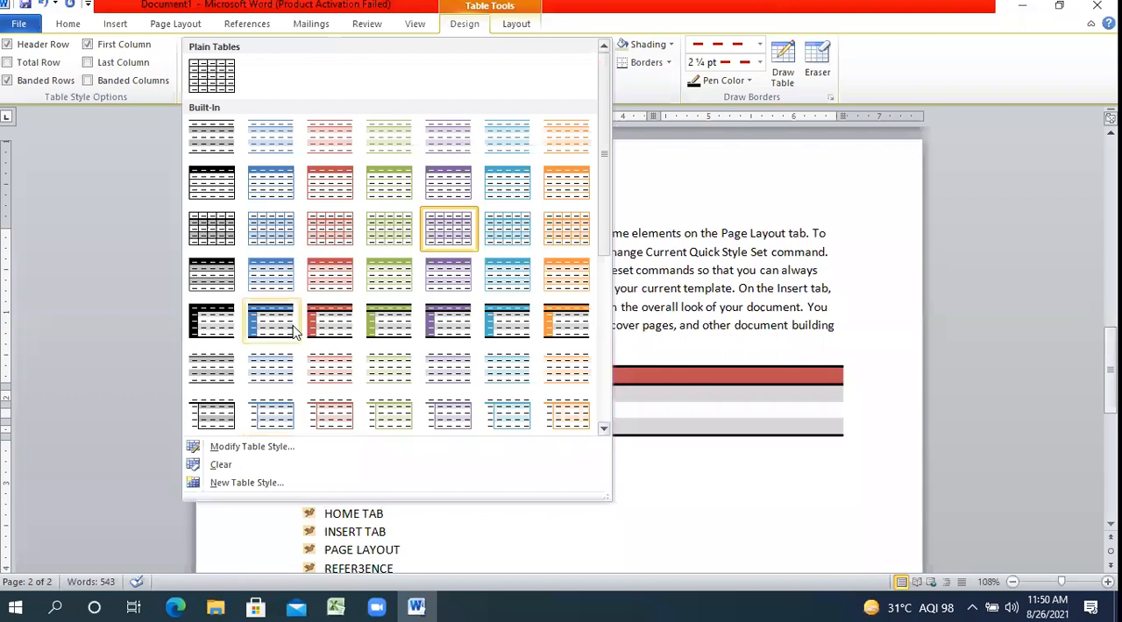
{"action": "left_click", "coordinate": [260, 277]}
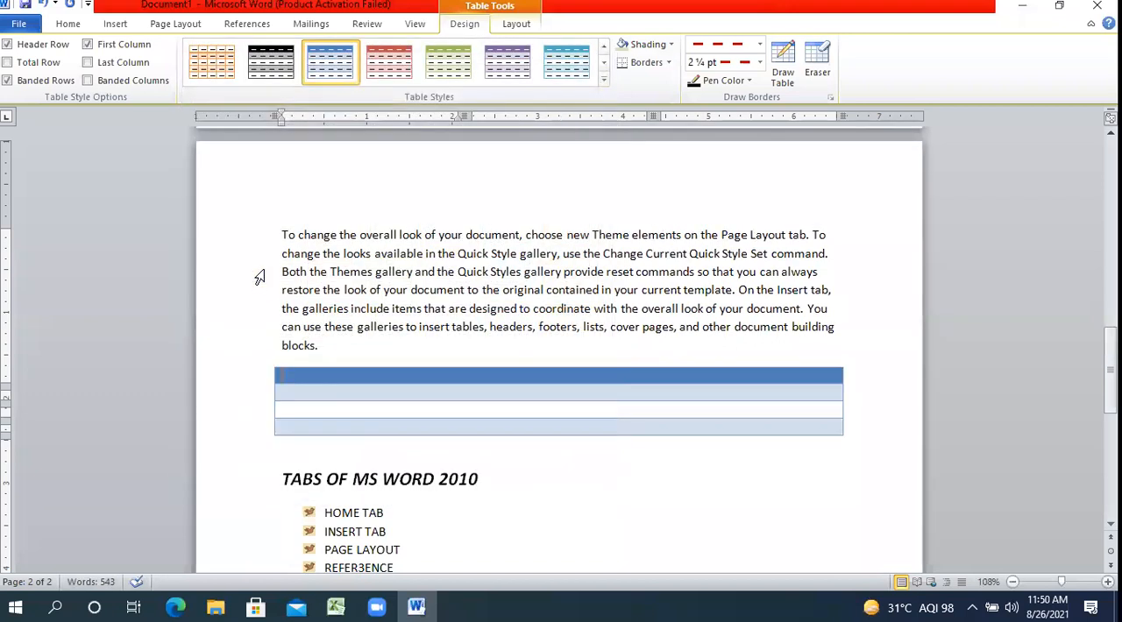
Apply the red table style with a solid header row and banded rows to the table.
{"action": "left_click", "coordinate": [473, 409]}
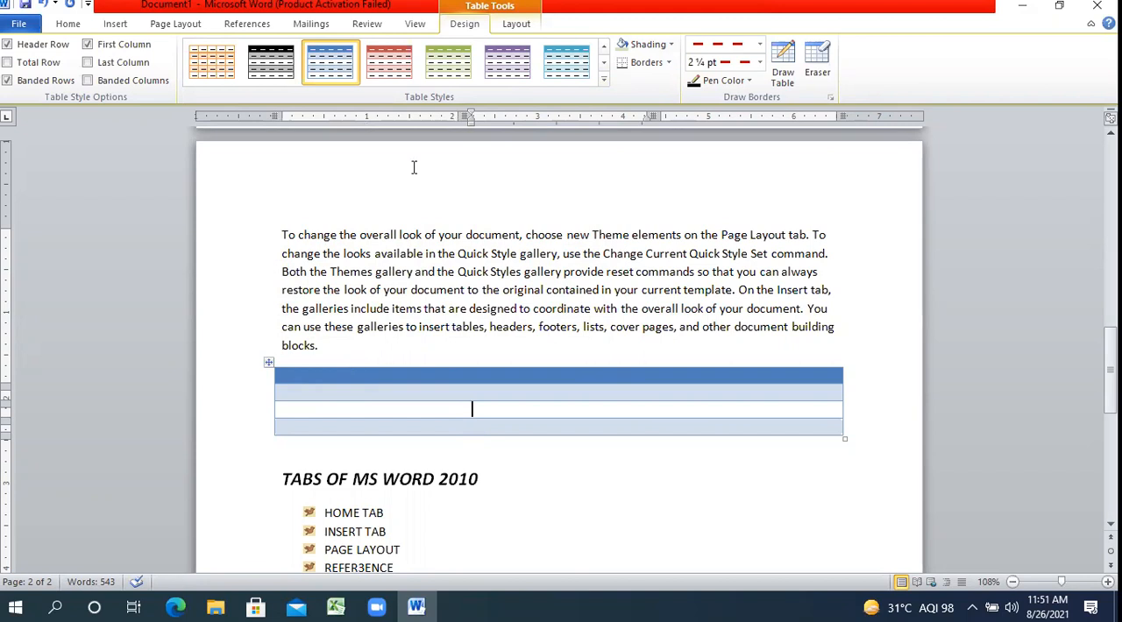
{"action": "left_click", "coordinate": [392, 70]}
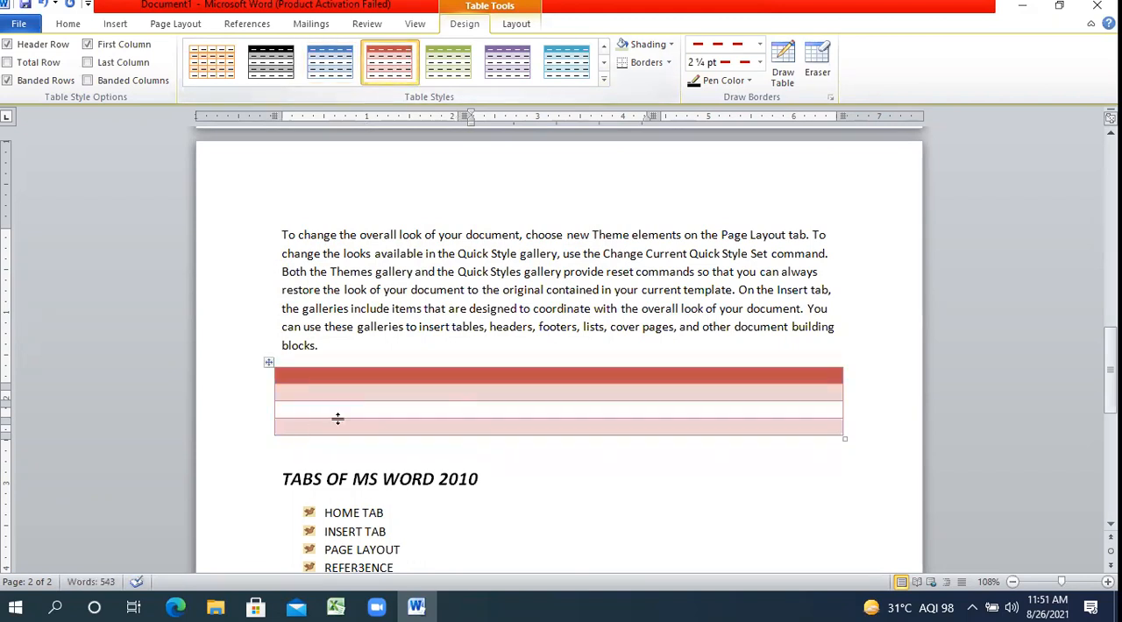
{"action": "left_click", "coordinate": [253, 410]}
{"action": "left_click", "coordinate": [611, 526]}
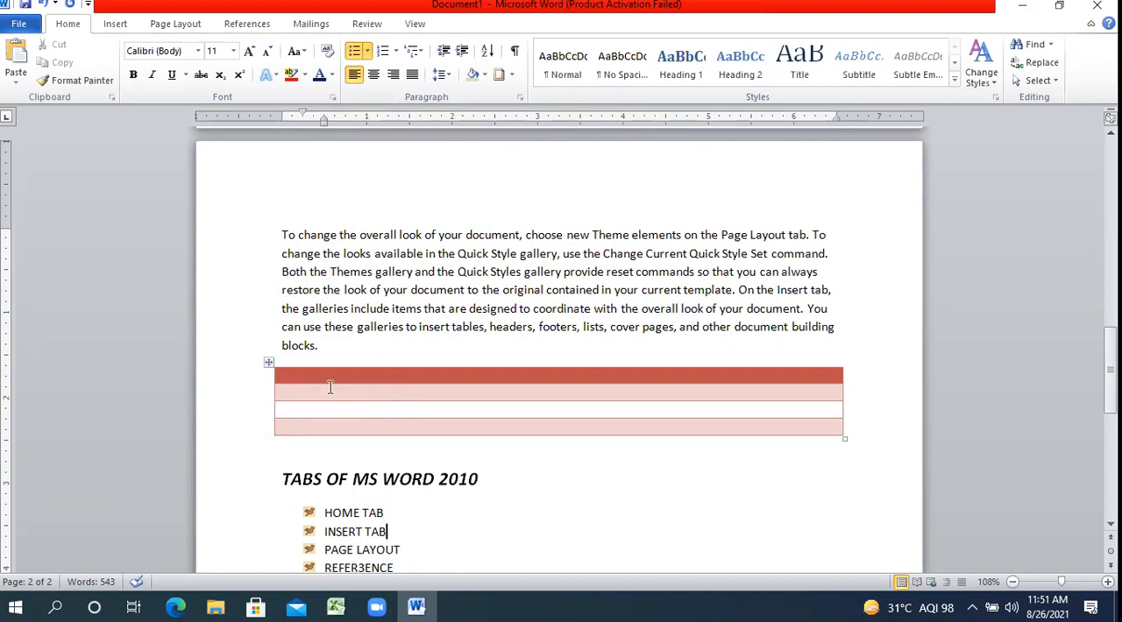
Select the whole table and apply all borders with the current red dashed 2 ¼ pt line.
{"action": "left_click", "coordinate": [267, 364]}
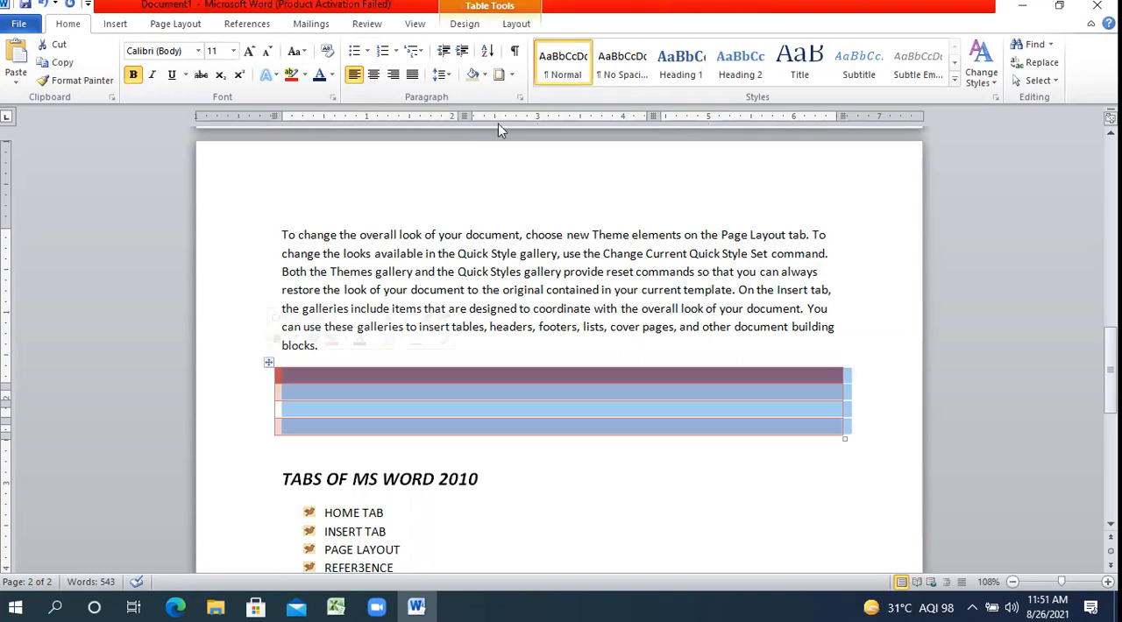
{"action": "left_click", "coordinate": [473, 26]}
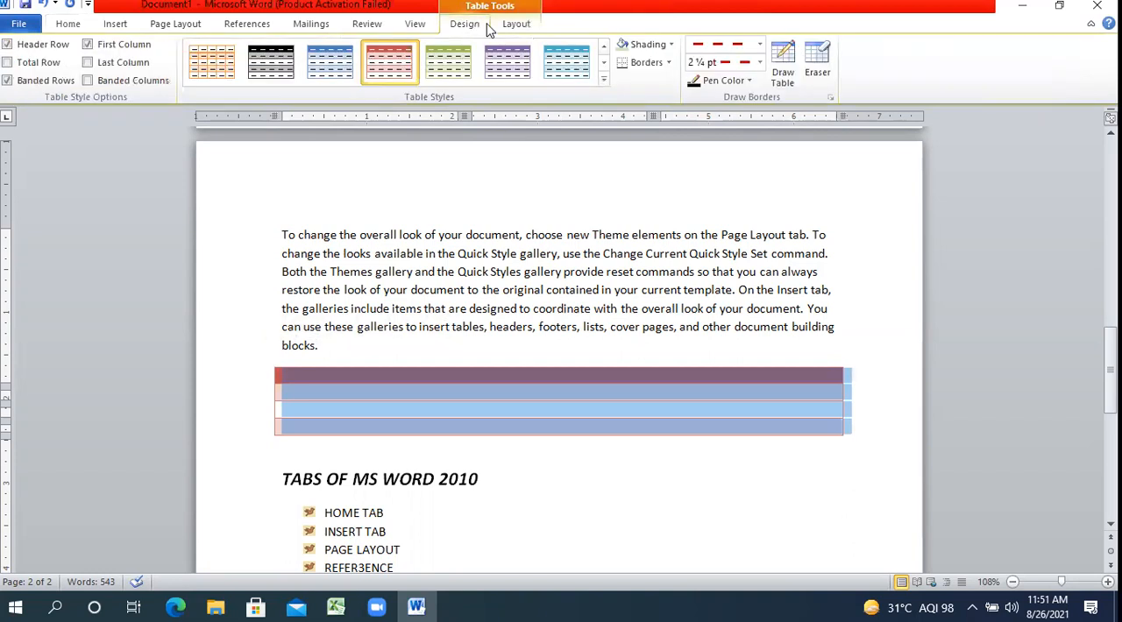
{"action": "left_click", "coordinate": [671, 65]}
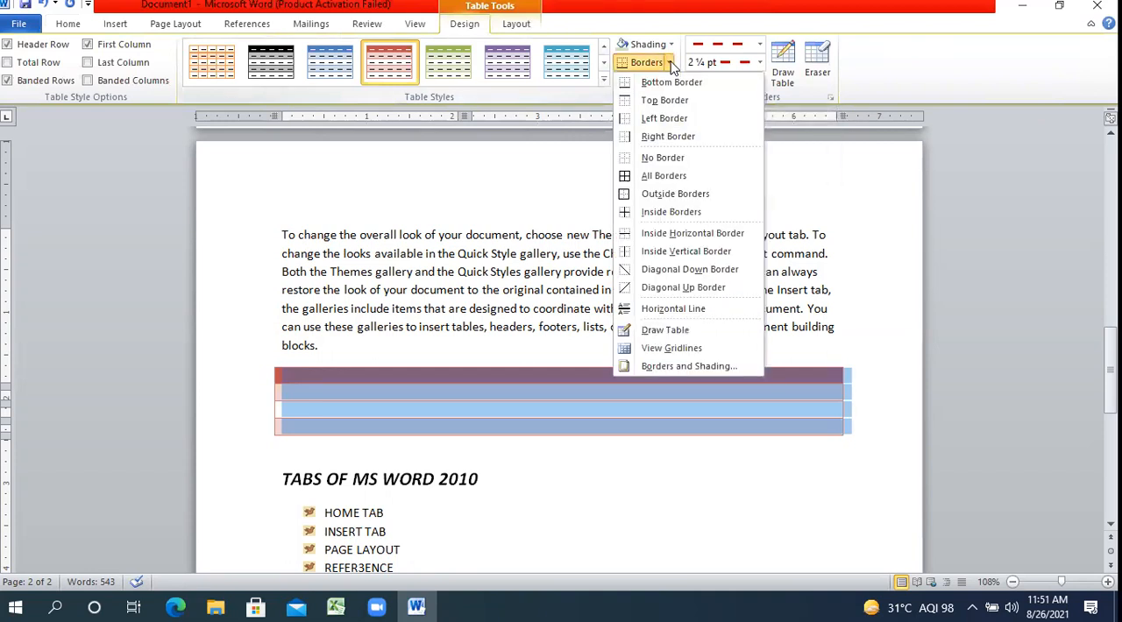
{"action": "left_click", "coordinate": [670, 179]}
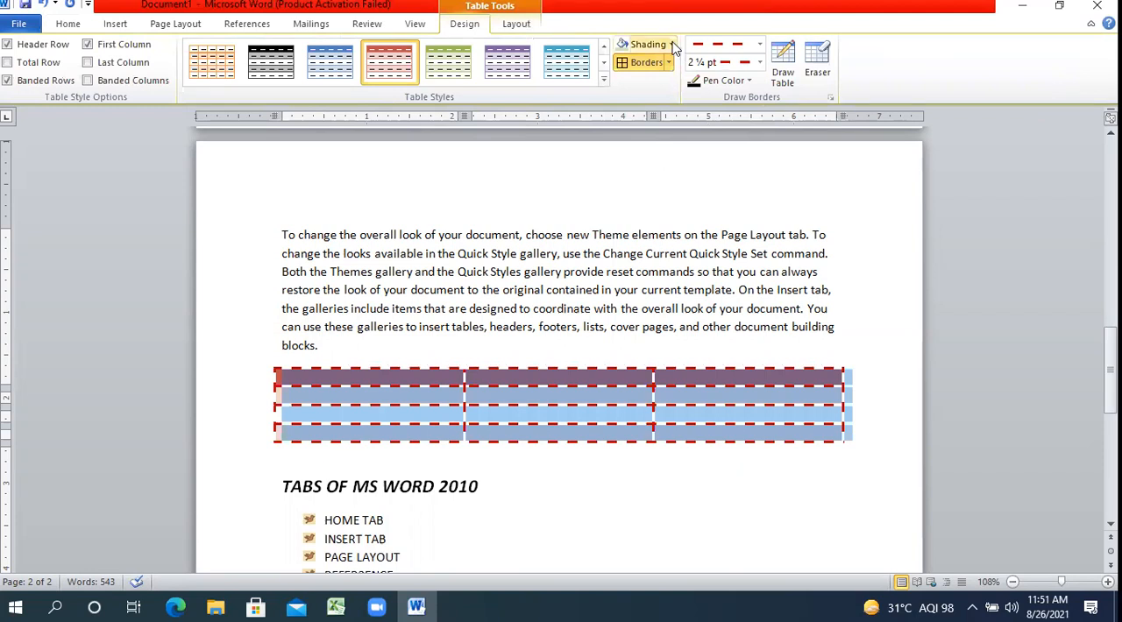
Change the border line to a single solid style at 1 ½ pt and apply it to all borders of the table.
{"action": "left_click", "coordinate": [758, 45]}
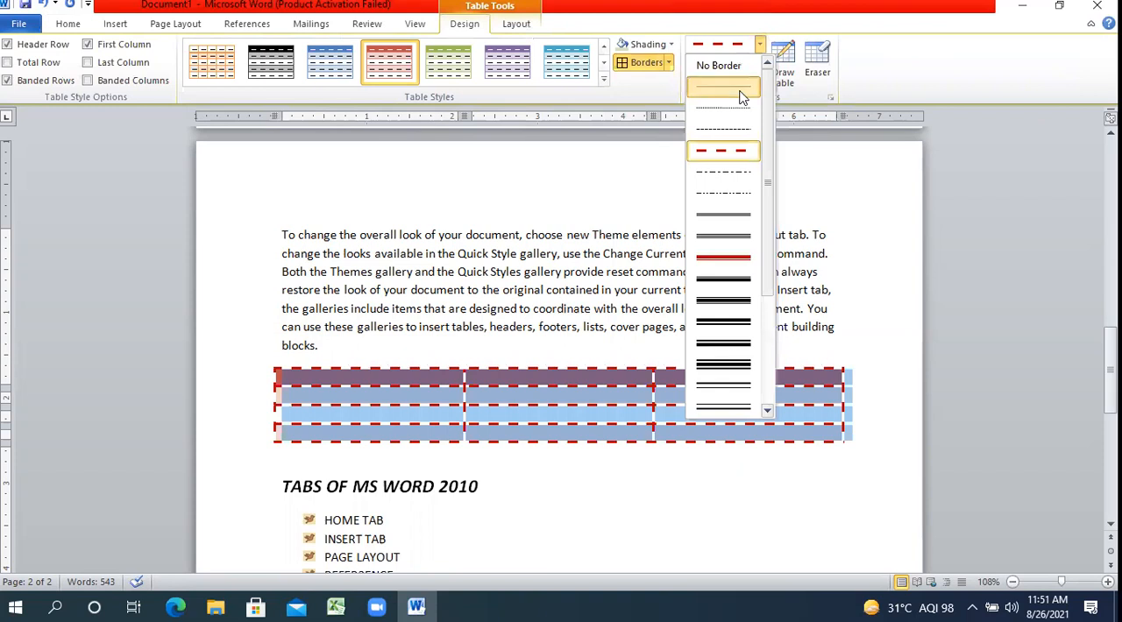
{"action": "left_click", "coordinate": [746, 85]}
{"action": "left_click", "coordinate": [760, 63]}
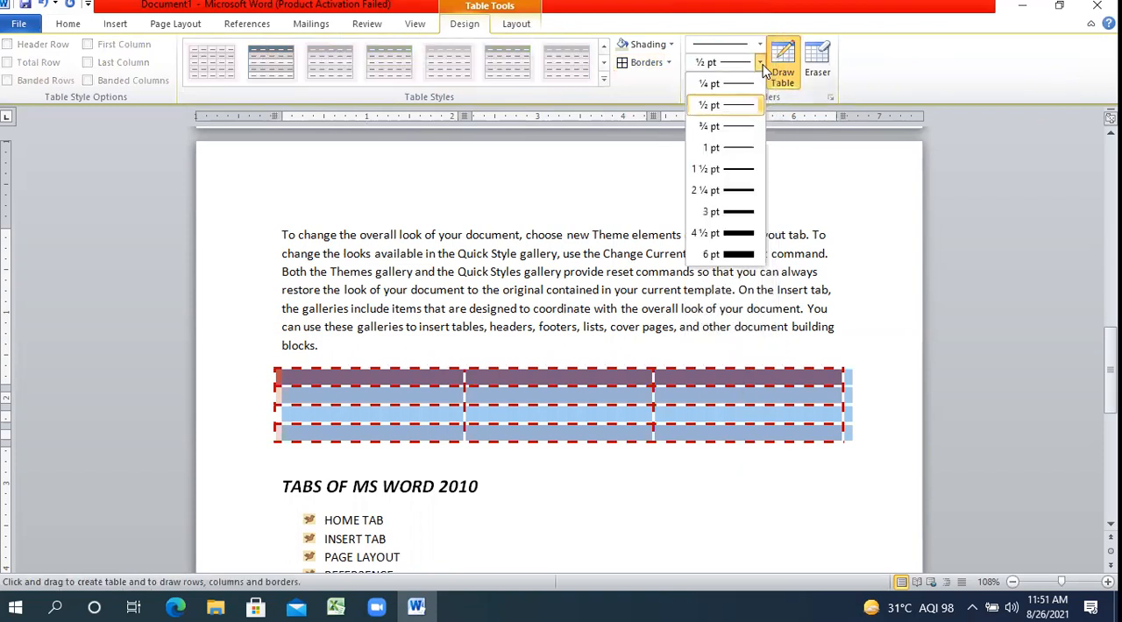
{"action": "left_click", "coordinate": [735, 168]}
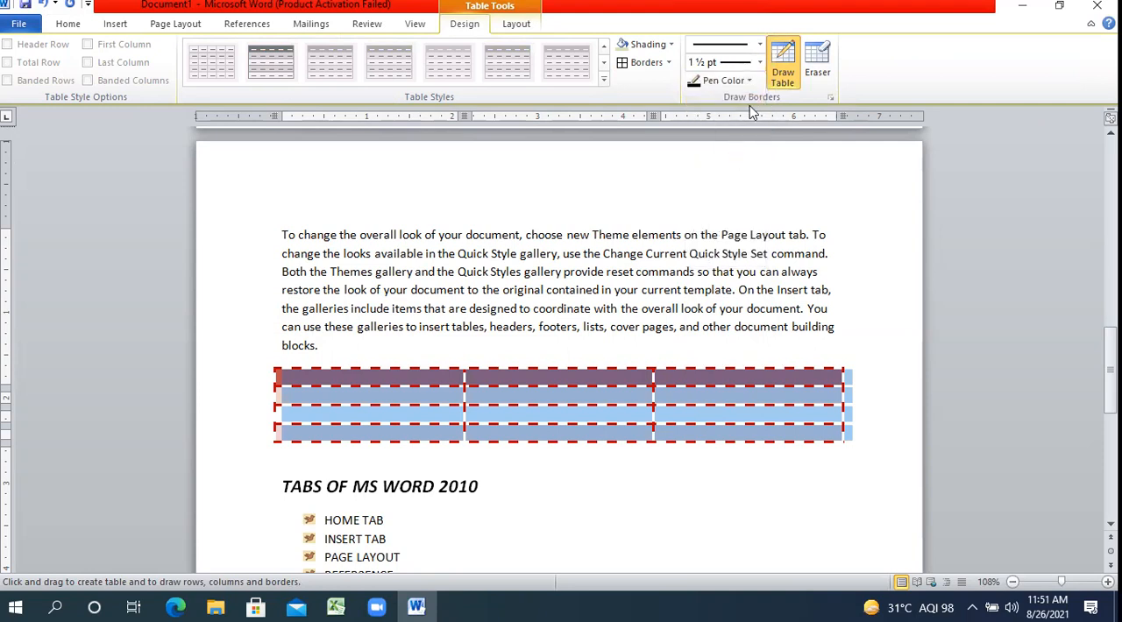
{"action": "left_click", "coordinate": [646, 63]}
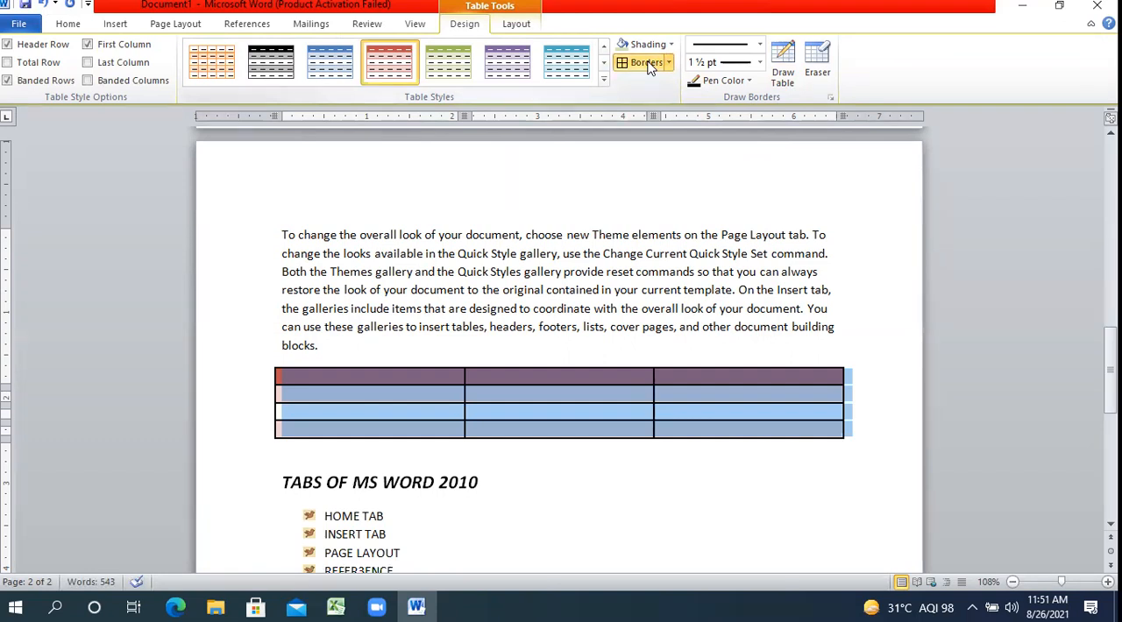
{"action": "left_click", "coordinate": [546, 344]}
{"action": "left_click", "coordinate": [540, 379]}
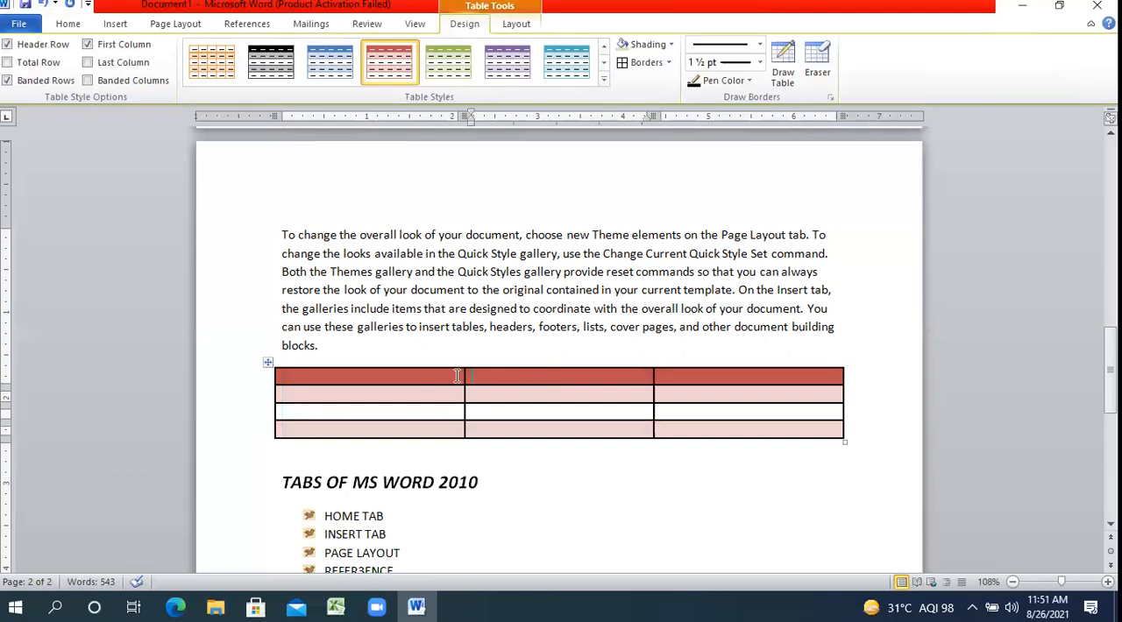
Fill the table's header row with the column titles ROLL NO, NAME and SUBJECT.
{"action": "left_click", "coordinate": [432, 379]}
{"action": "type", "text": "ROLL NO"}
{"action": "key", "text": "Tab"}
{"action": "type", "text": "NAME"}
{"action": "key", "text": "Tab"}
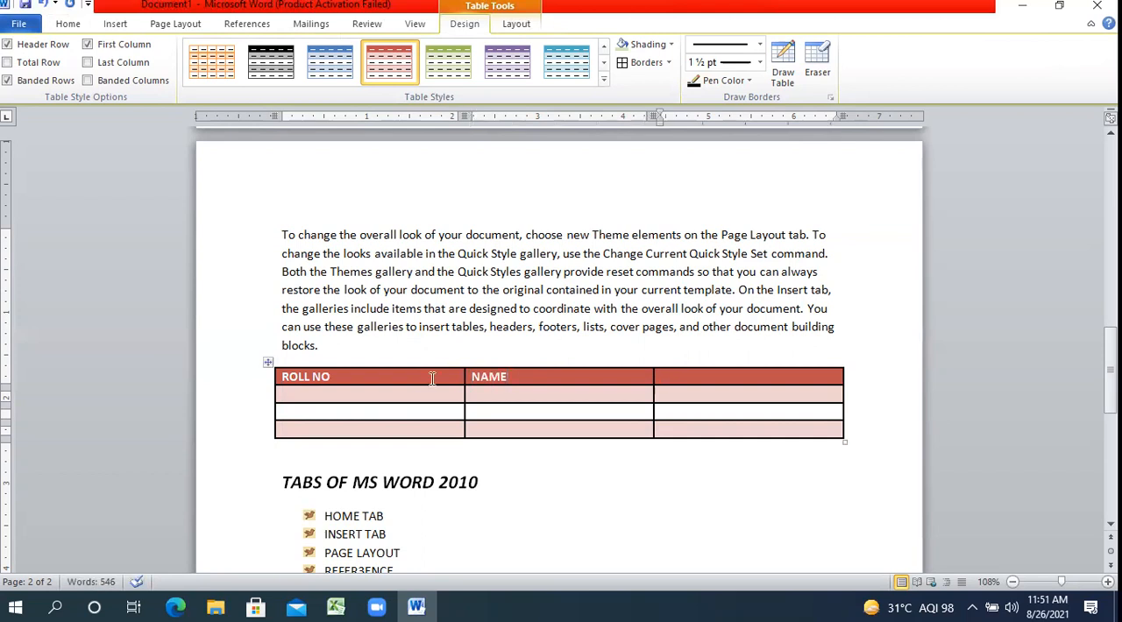
{"action": "type", "text": "SUBJECT"}
Select the header row and set its text to the dark blue font colour.
{"action": "left_click", "coordinate": [264, 389]}
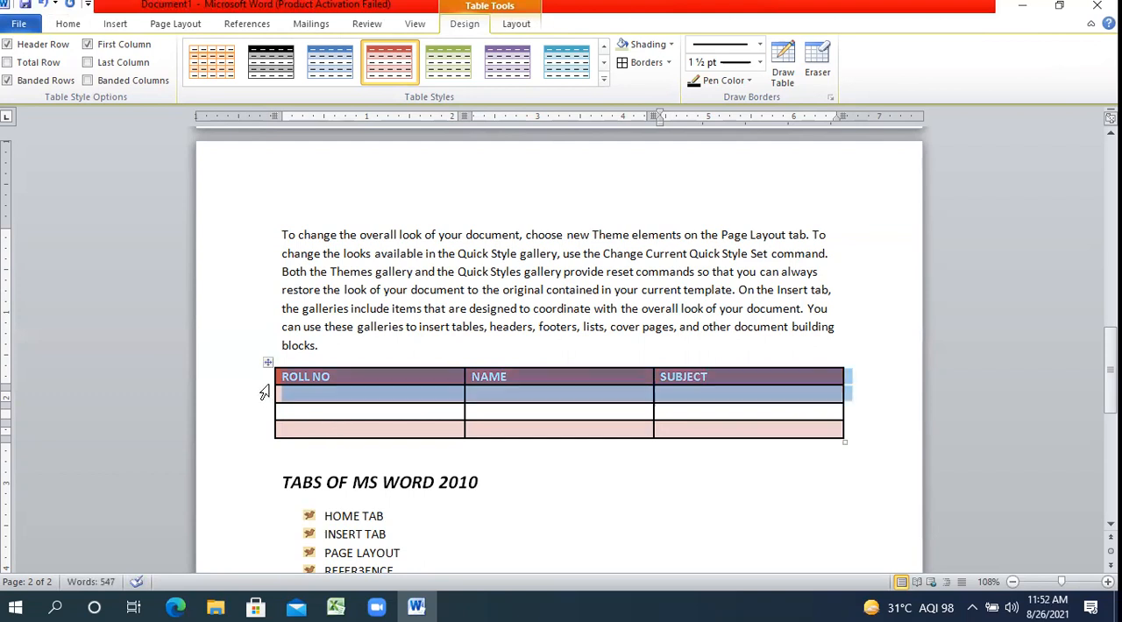
{"action": "left_click", "coordinate": [325, 378]}
{"action": "left_click", "coordinate": [258, 385]}
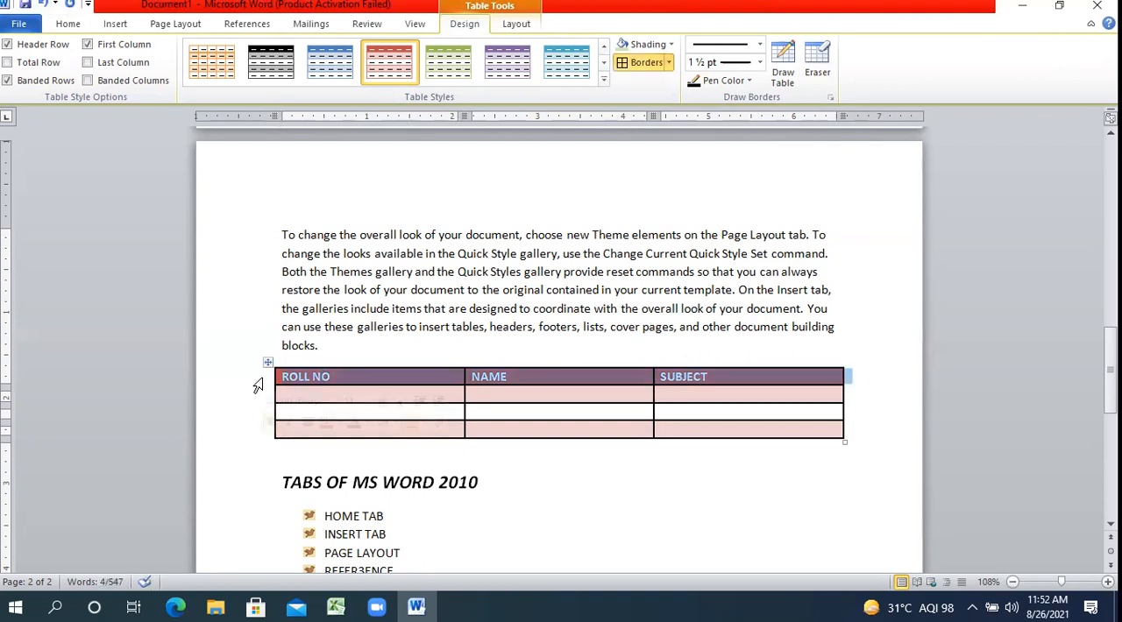
{"action": "left_click", "coordinate": [71, 23]}
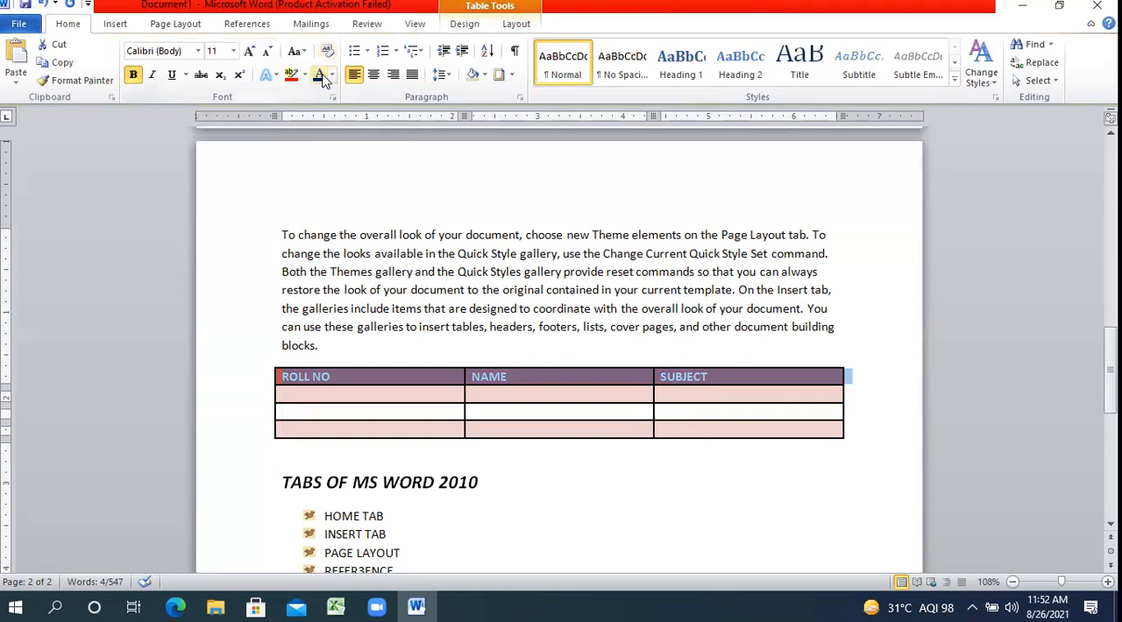
{"action": "left_click", "coordinate": [321, 76]}
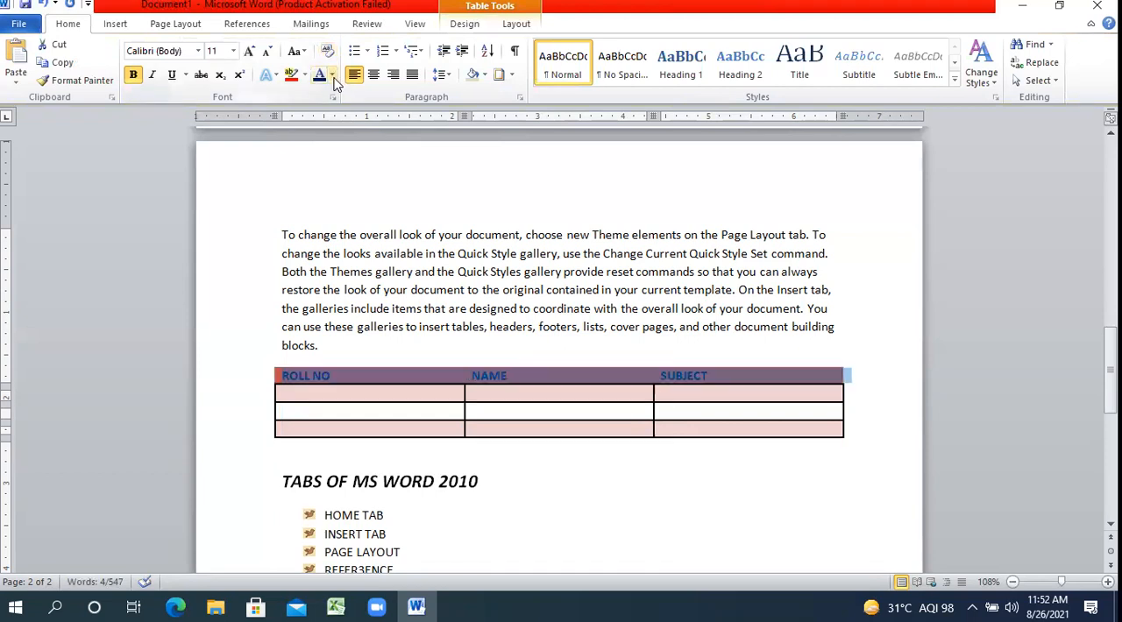
{"action": "left_click", "coordinate": [332, 75]}
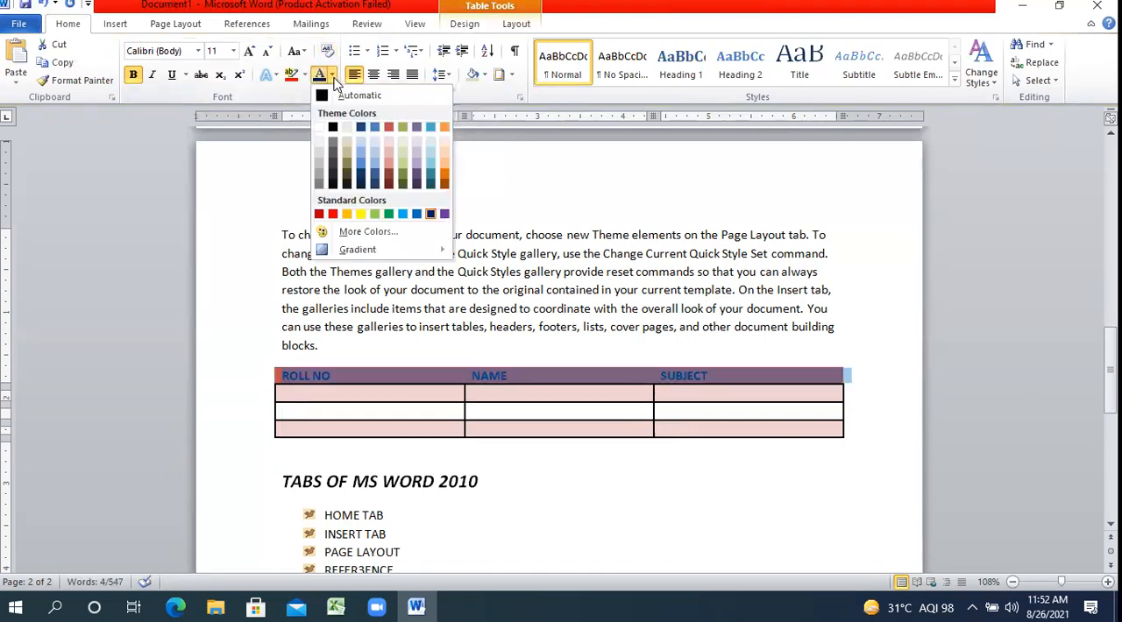
{"action": "left_click", "coordinate": [333, 81]}
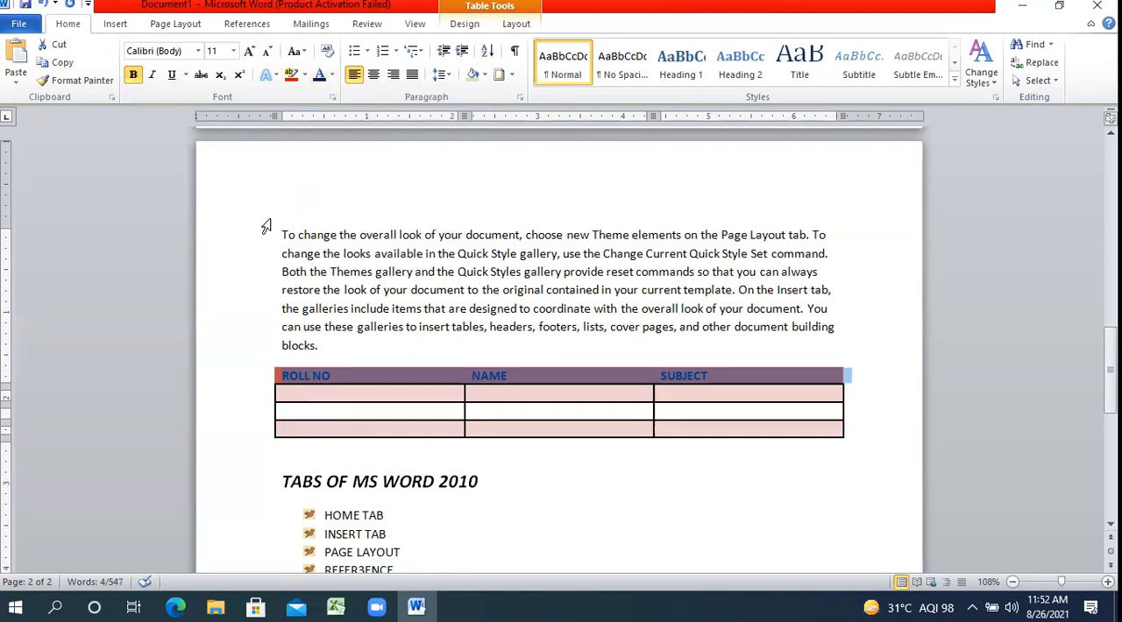
Select the whole table and apply the plain grid table style to it.
{"action": "left_click", "coordinate": [230, 226]}
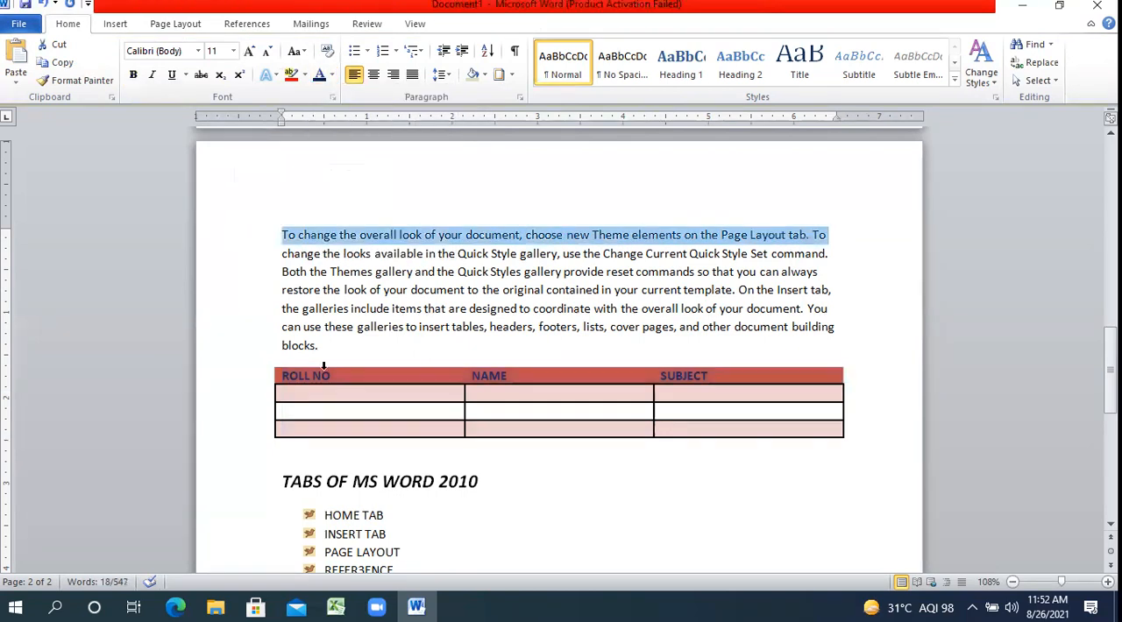
{"action": "left_click", "coordinate": [263, 383]}
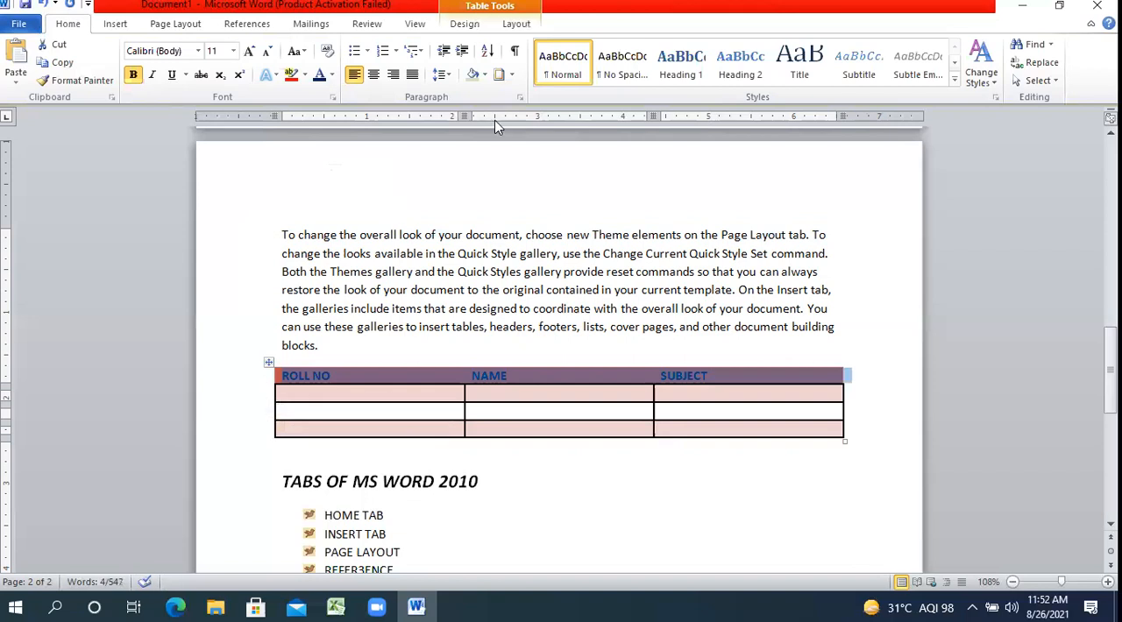
{"action": "left_click", "coordinate": [269, 364]}
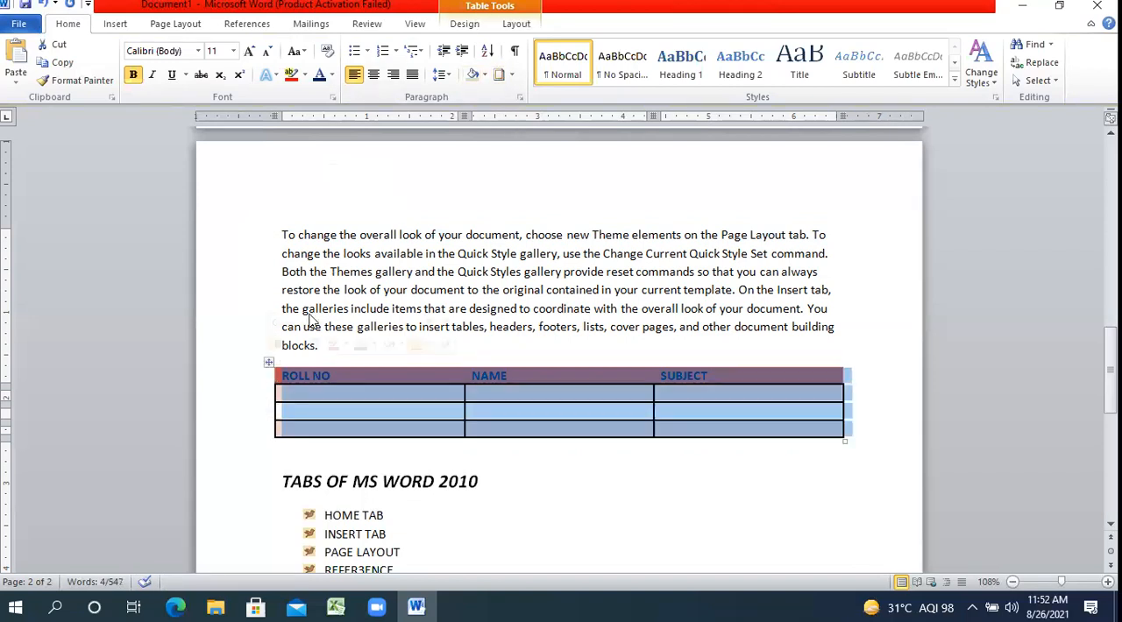
{"action": "left_click", "coordinate": [477, 26]}
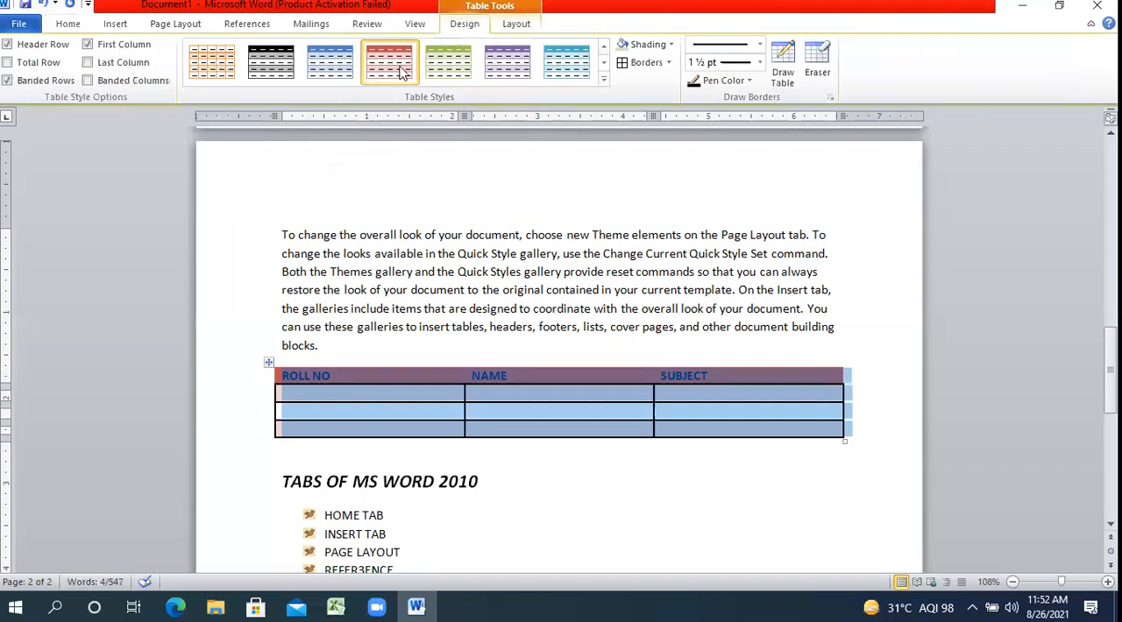
{"action": "left_click", "coordinate": [602, 82]}
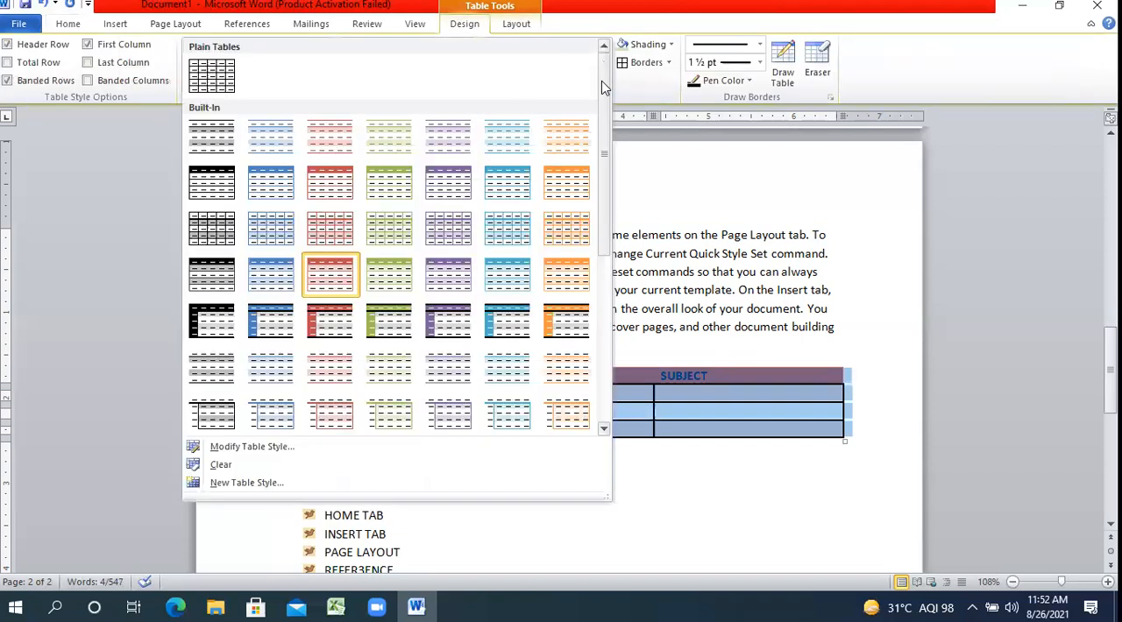
{"action": "left_click", "coordinate": [211, 75]}
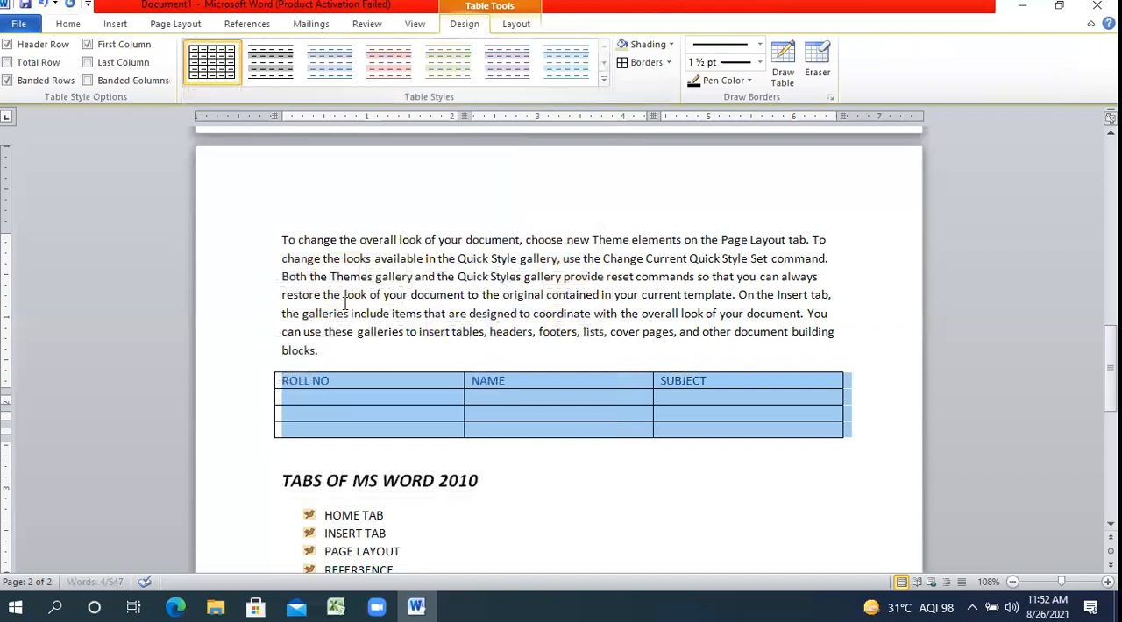
{"action": "left_click", "coordinate": [322, 380]}
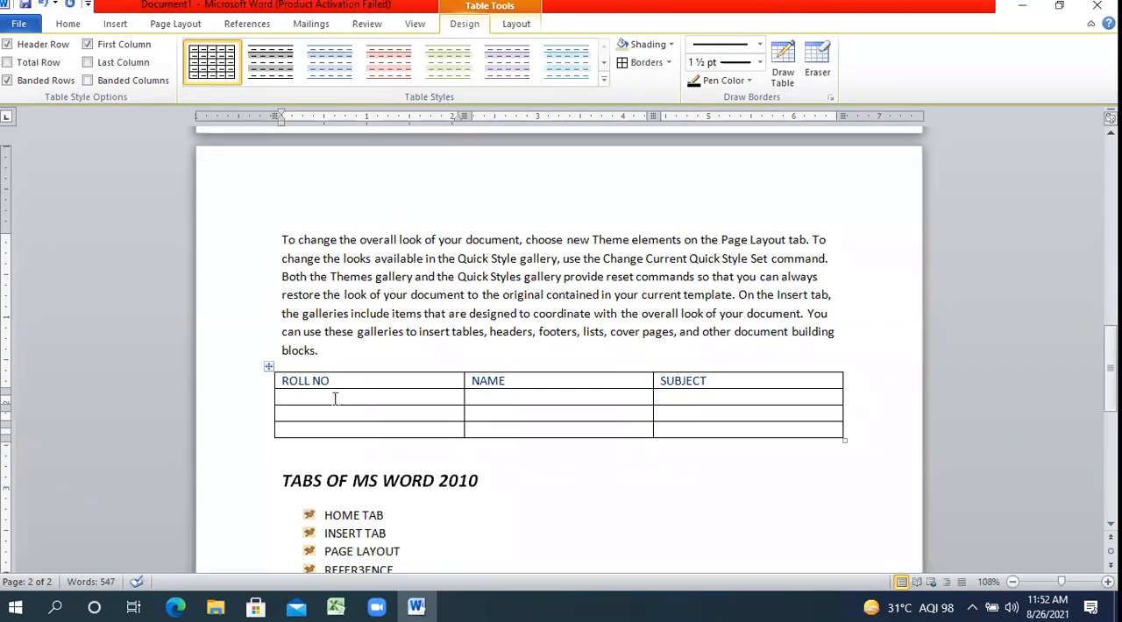
Fill the first row under the headings with roll number 1, the student's name and the subject HINDI.
{"action": "left_click", "coordinate": [335, 398]}
{"action": "type", "text": "1"}
{"action": "key", "text": "Tab"}
{"action": "type", "text": "AMIT"}
{"action": "key", "text": "Tab"}
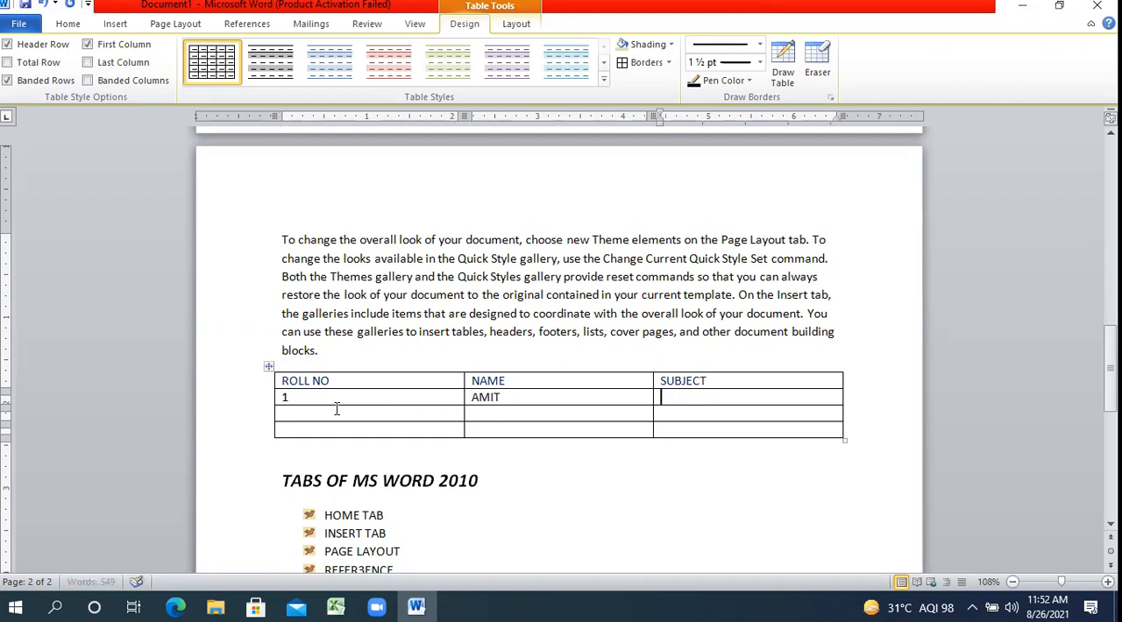
{"action": "type", "text": "HINDI"}
{"action": "key", "text": "Tab"}
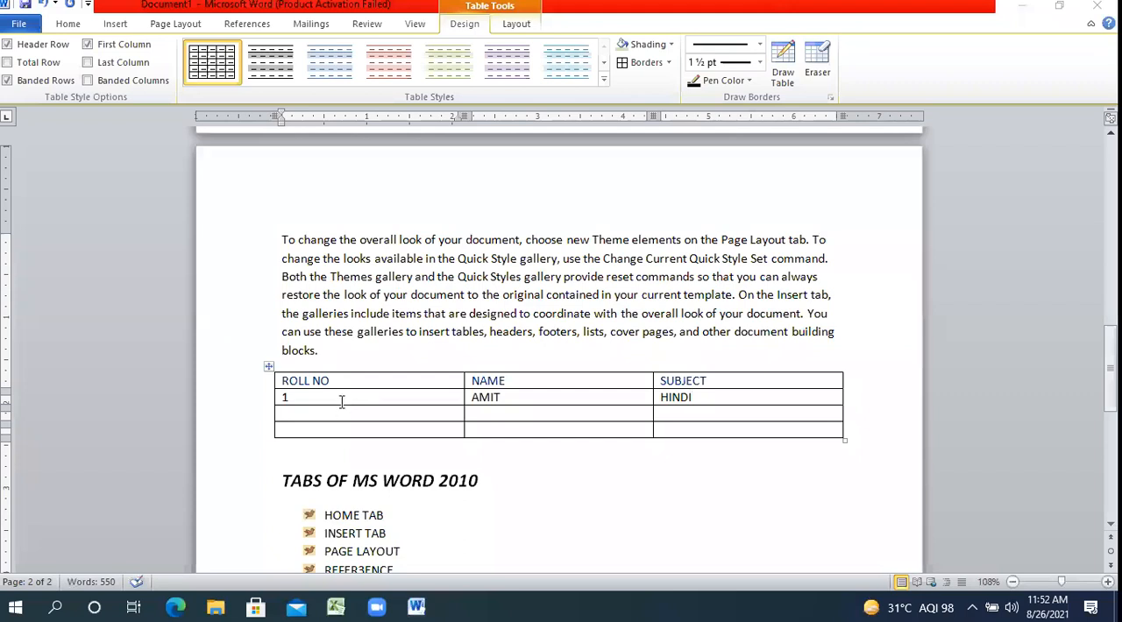
Fill the second student row with roll number 2, the student's name and the subject ENGLISH.
{"action": "type", "text": "2"}
{"action": "key", "text": "Tab"}
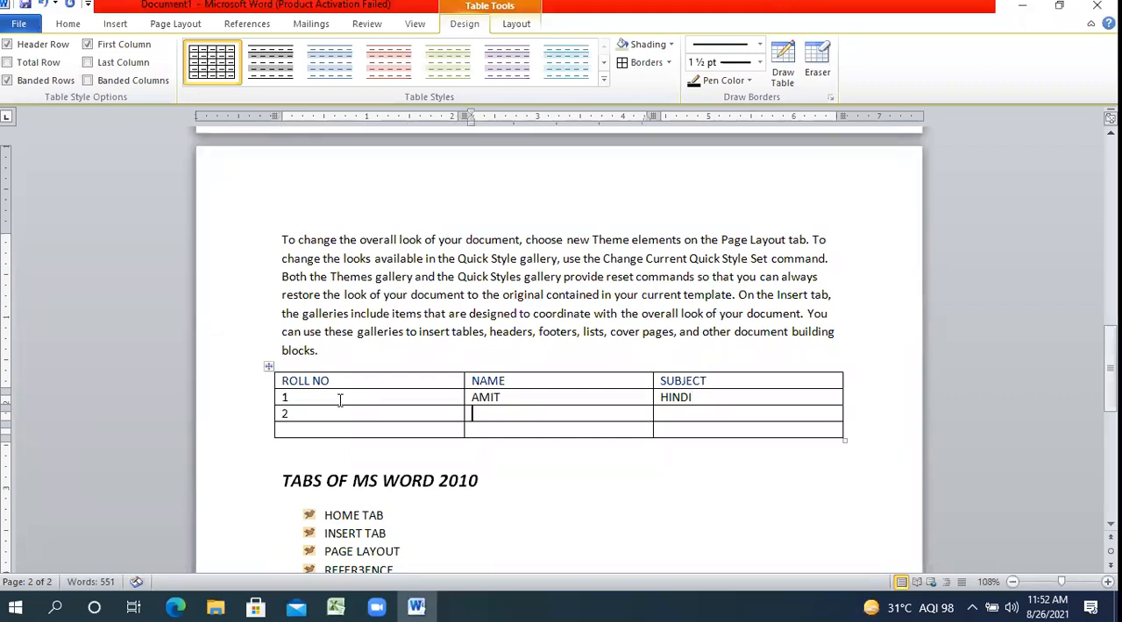
{"action": "type", "text": "ENGLISH"}
{"action": "key", "text": "Tab"}
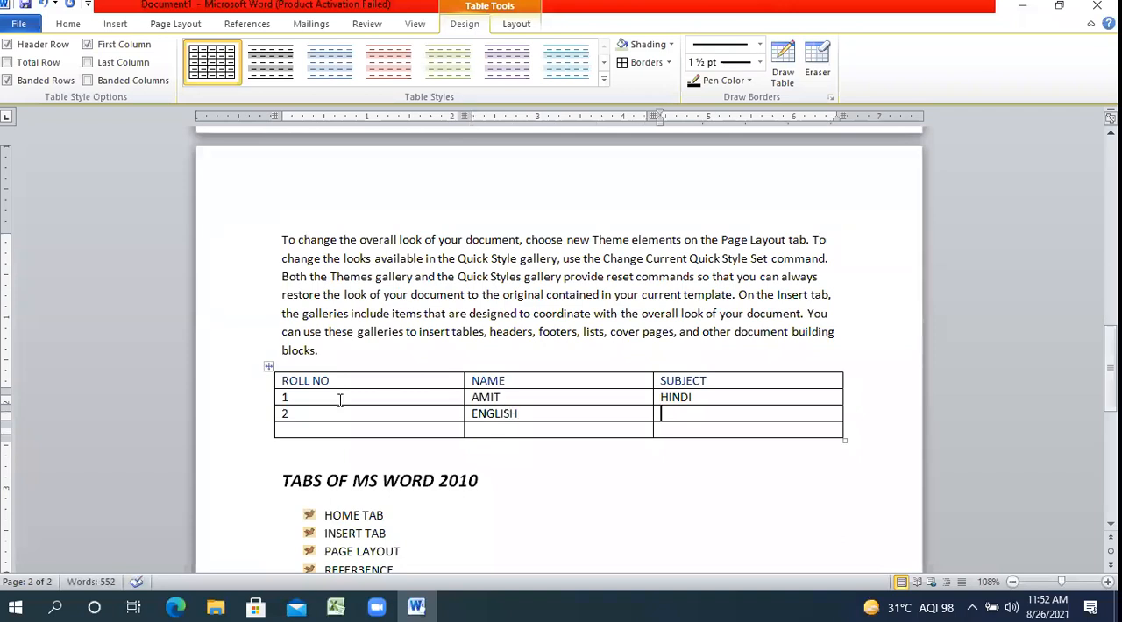
{"action": "key", "text": "shift+Tab"}
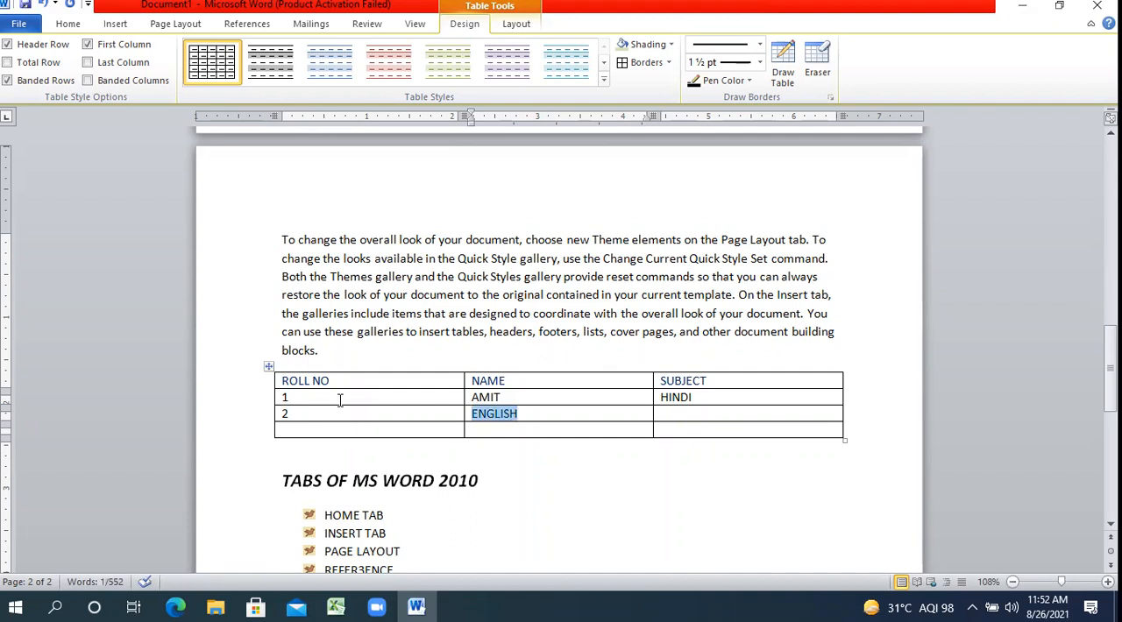
{"action": "type", "text": "SUMIT"}
{"action": "key", "text": "Tab"}
{"action": "type", "text": "ENGLISH"}
{"action": "key", "text": "Tab"}
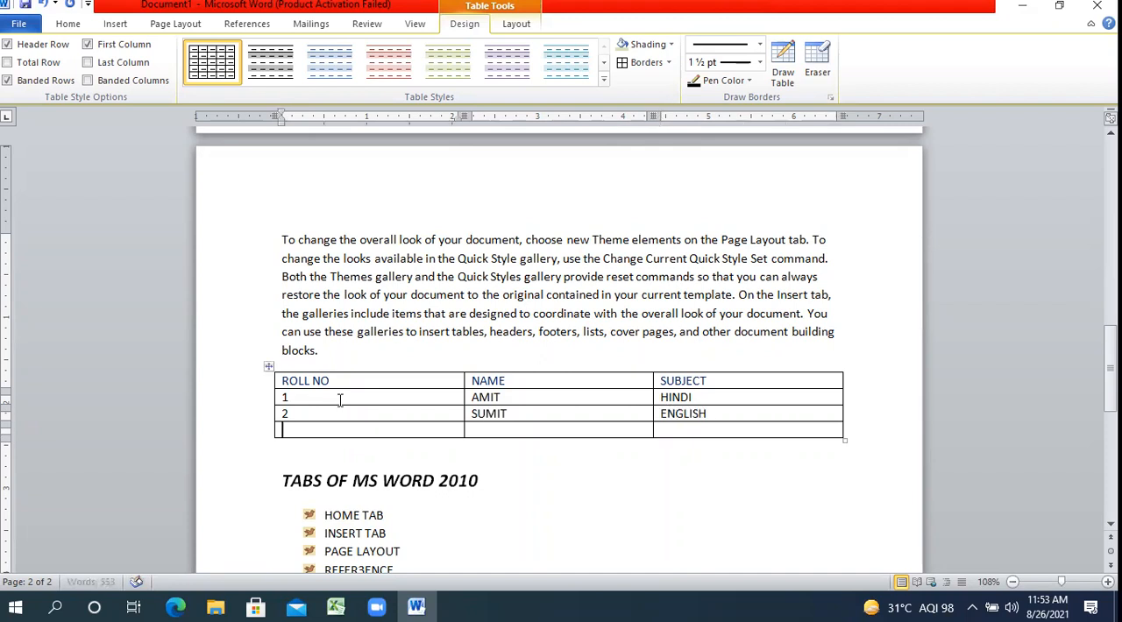
Fill the third student row with roll number 3, the student's name and the subject COMPUTER.
{"action": "type", "text": "3"}
{"action": "key", "text": "Tab"}
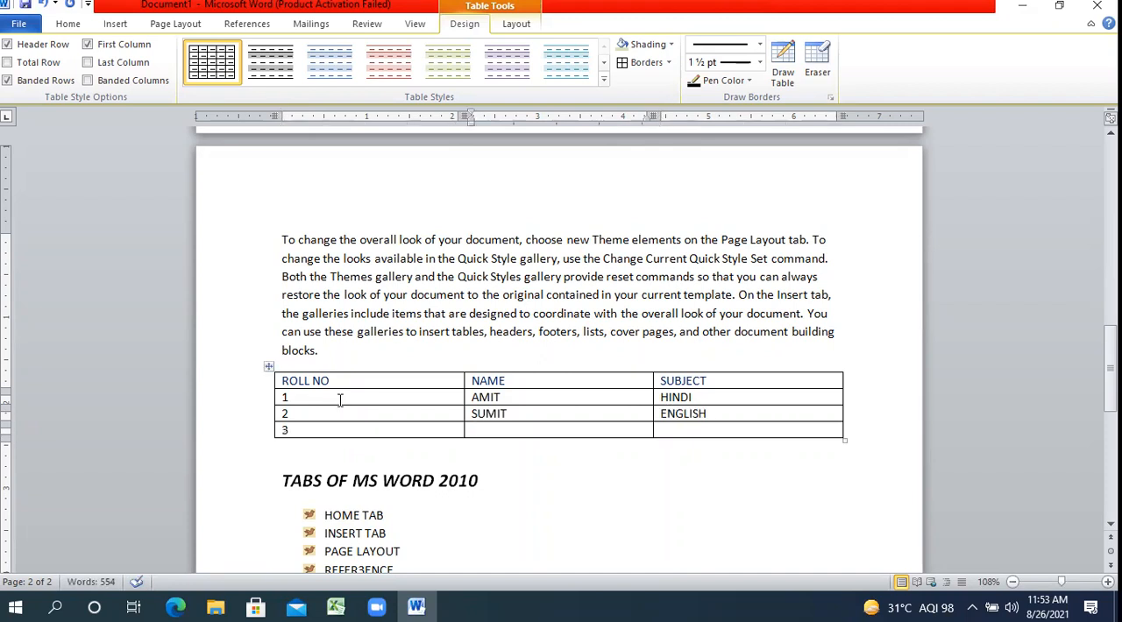
{"action": "type", "text": "ADITI"}
{"action": "key", "text": "Tab"}
{"action": "type", "text": "COMPUTER"}
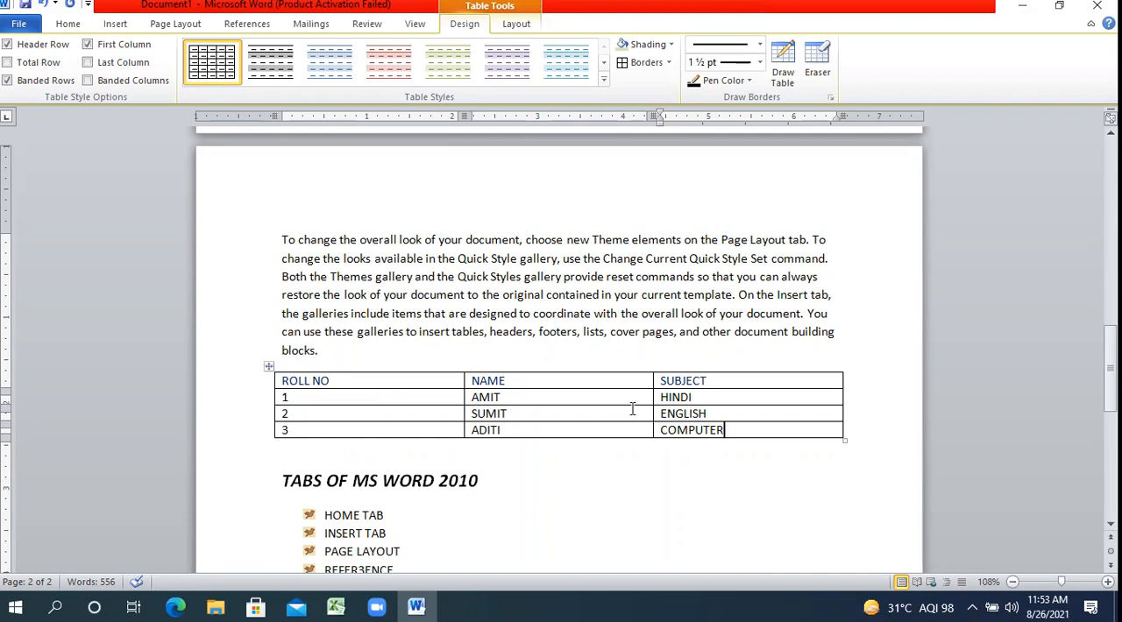
Try inserting a column to the right and then to the left of the SUBJECT column, undoing each insertion.
{"action": "left_click", "coordinate": [720, 377]}
{"action": "left_click", "coordinate": [525, 27]}
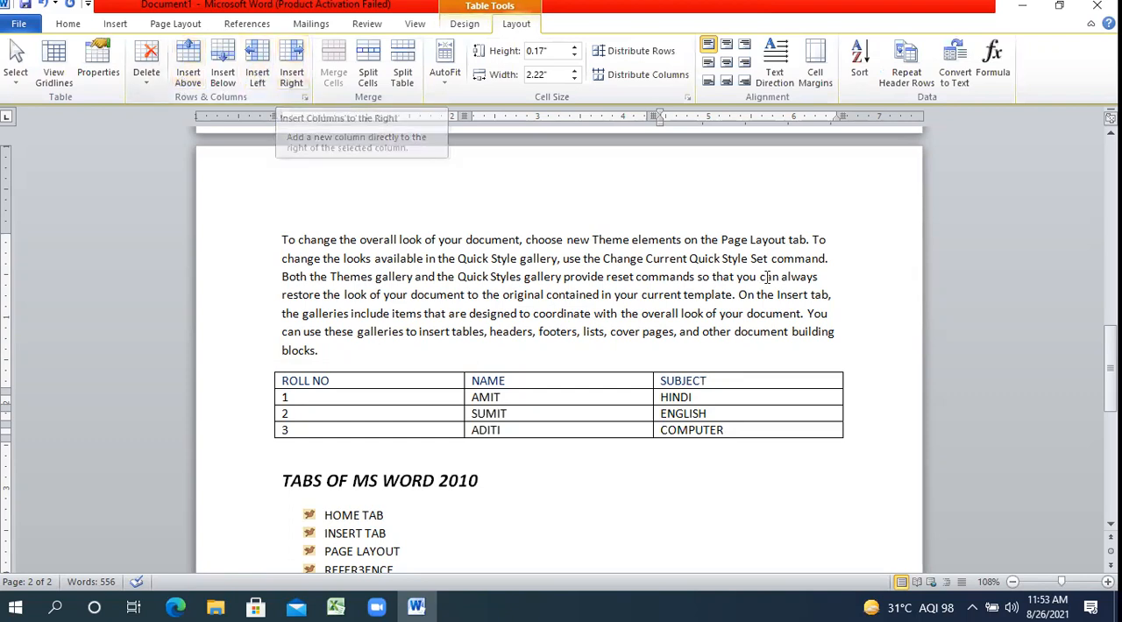
{"action": "left_click", "coordinate": [744, 399]}
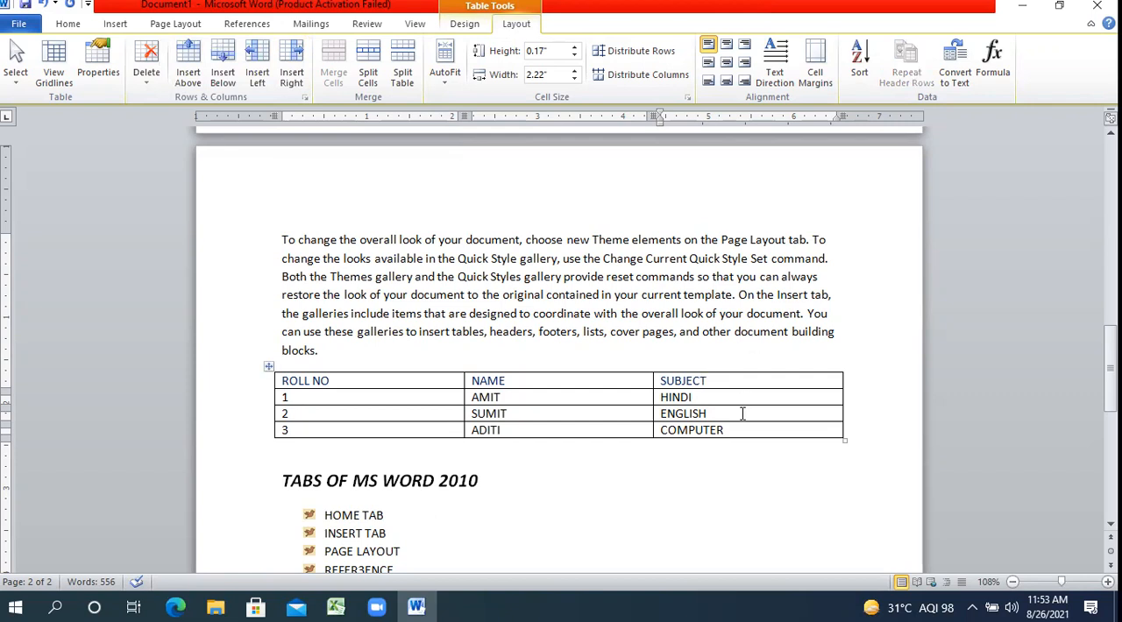
{"action": "left_click", "coordinate": [292, 63]}
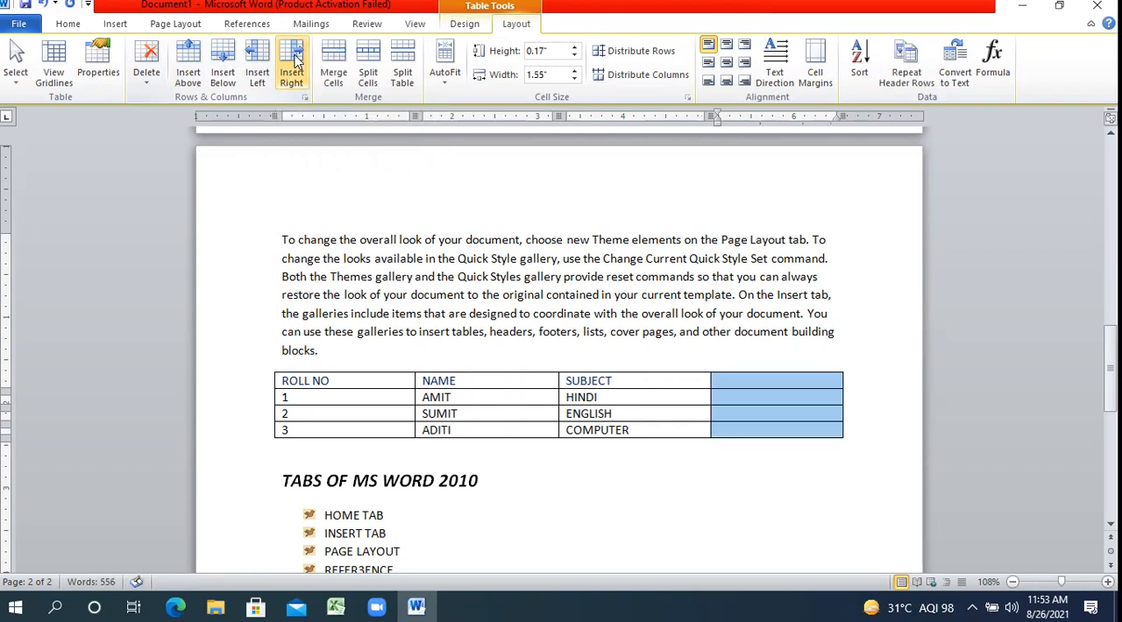
{"action": "key", "text": "ctrl+z"}
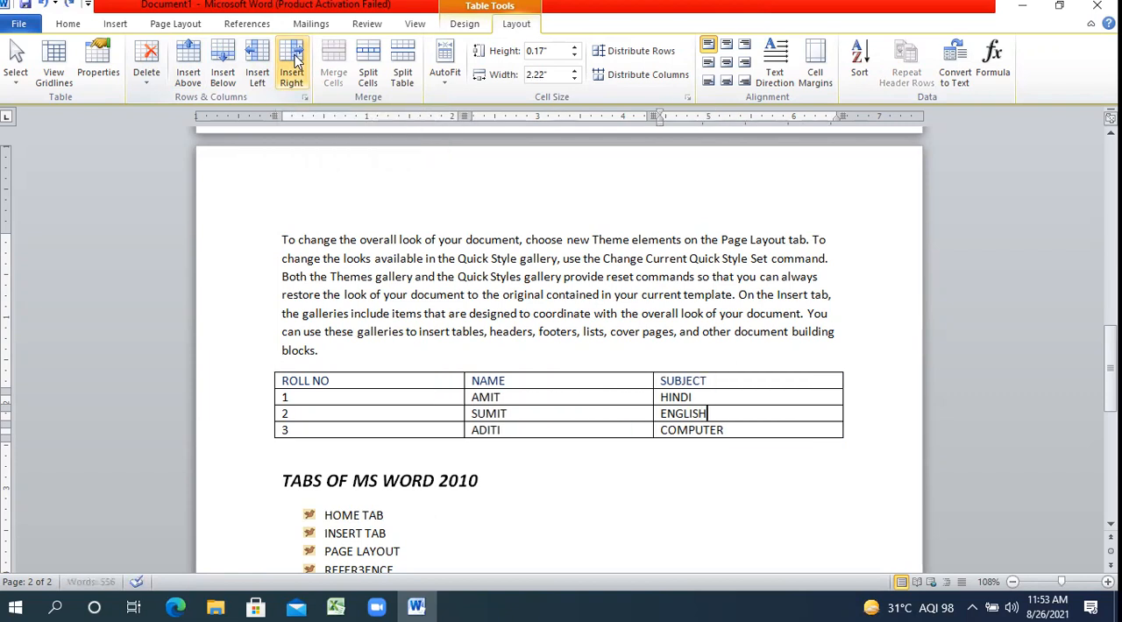
{"action": "left_click", "coordinate": [260, 60]}
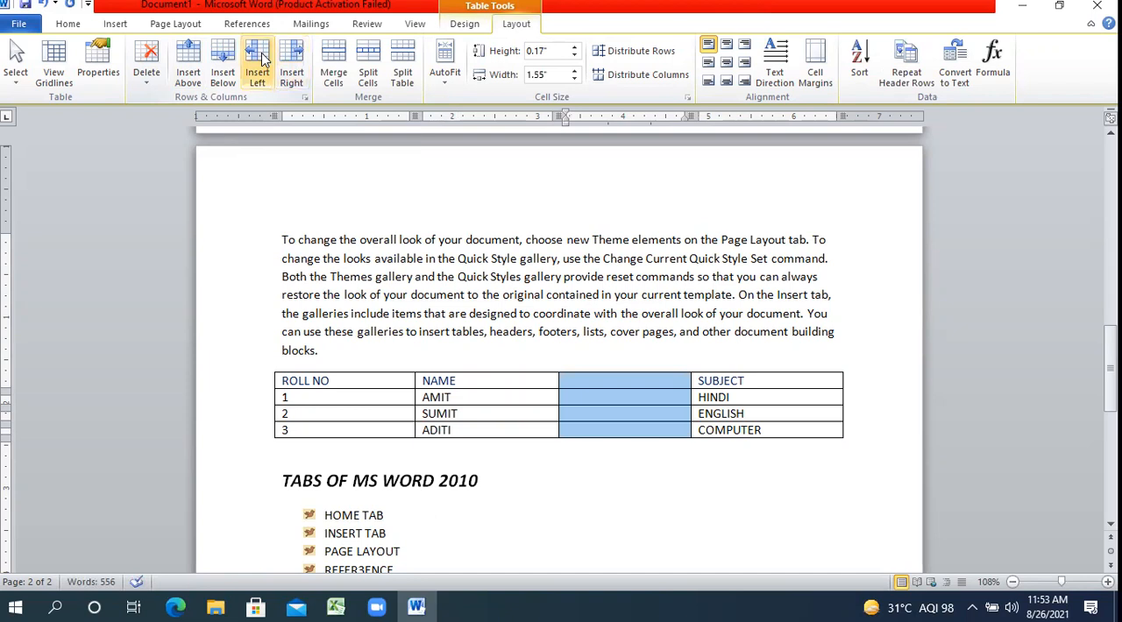
{"action": "key", "text": "ctrl+z"}
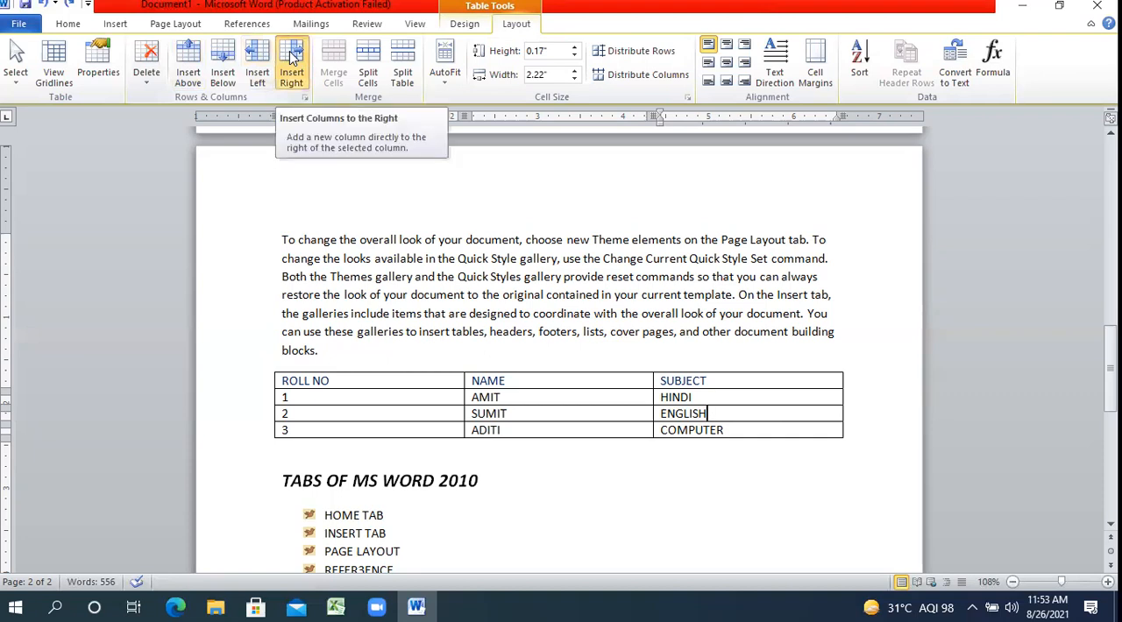
Insert a new column to the right of the SUBJECT column and title it MARKS.
{"action": "left_click", "coordinate": [293, 57]}
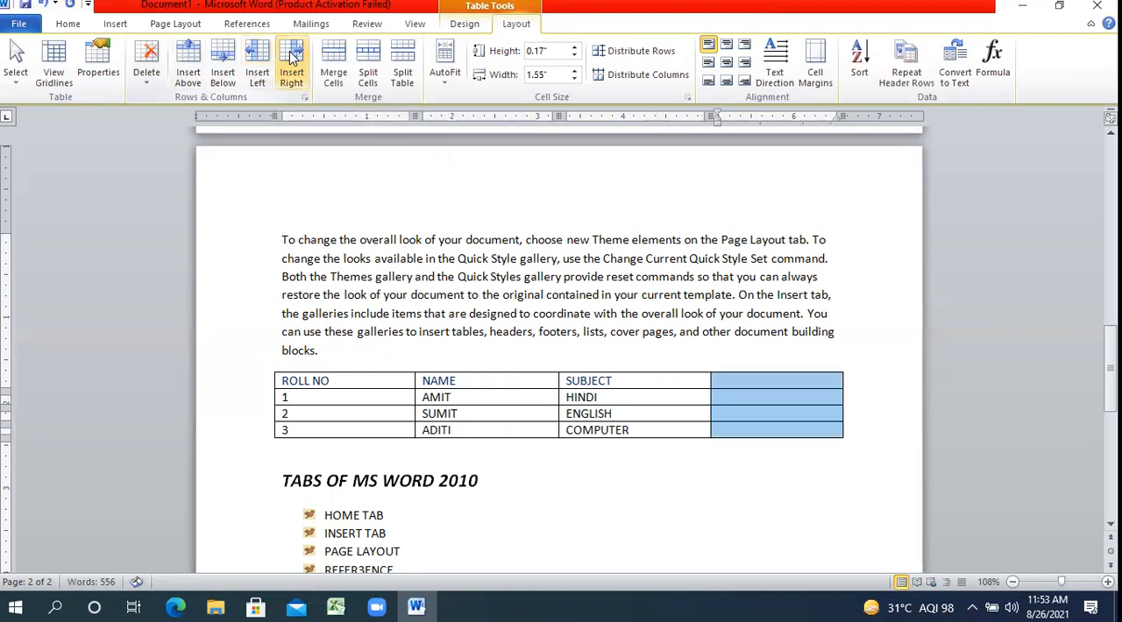
{"action": "left_click", "coordinate": [732, 381]}
{"action": "type", "text": "MARKS"}
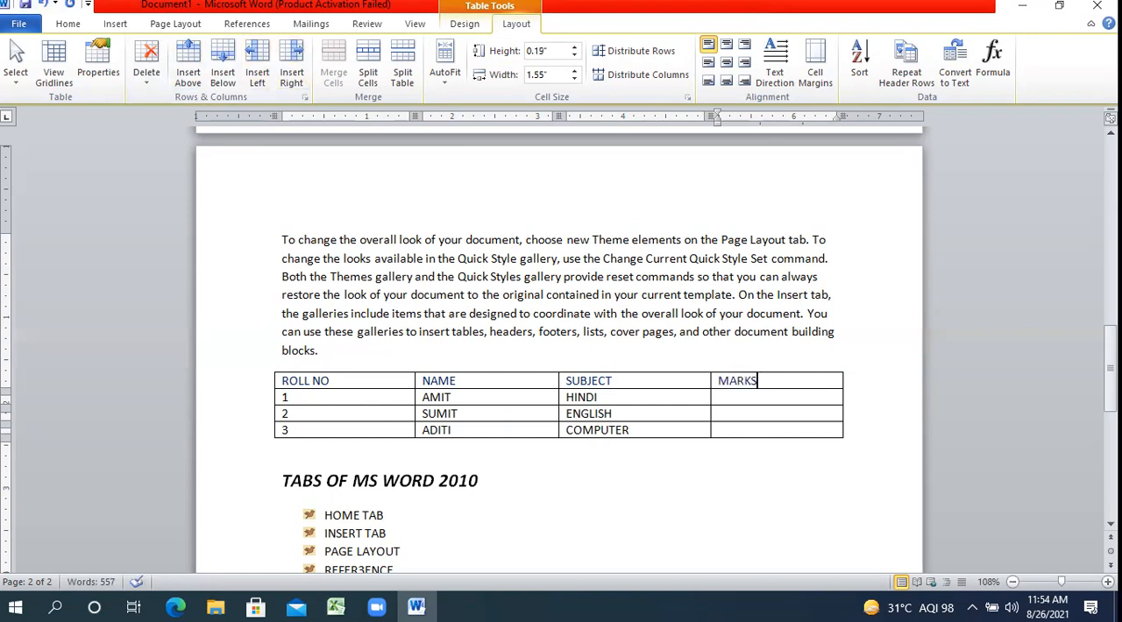
Enter the marks 58, 87 and 77 for the three students in the MARKS column.
{"action": "left_click", "coordinate": [807, 400]}
{"action": "type", "text": "58"}
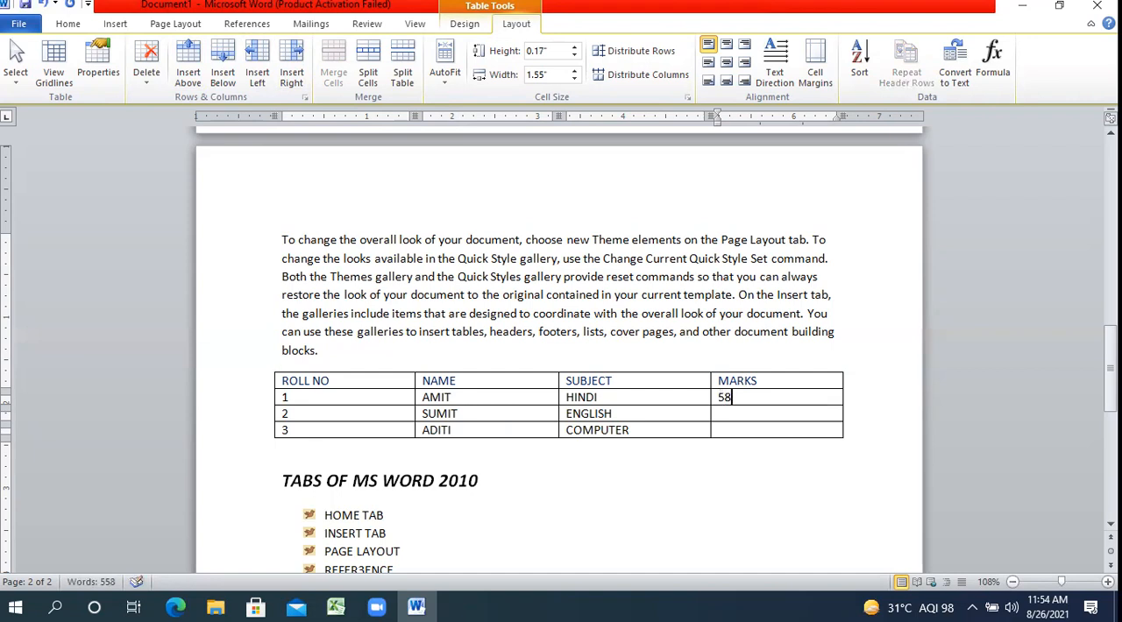
{"action": "key", "text": "Down"}
{"action": "type", "text": "87"}
{"action": "key", "text": "Down"}
{"action": "type", "text": "77"}
Select the table's heading row and set its text to 14 pt bold.
{"action": "left_click", "coordinate": [348, 382]}
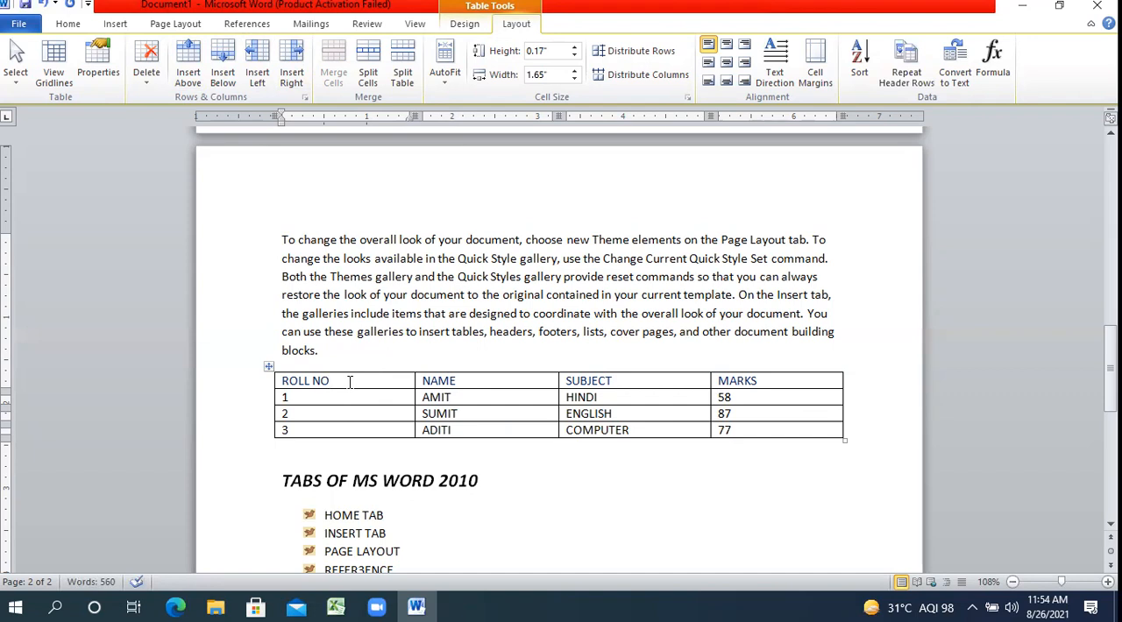
{"action": "left_click", "coordinate": [266, 383]}
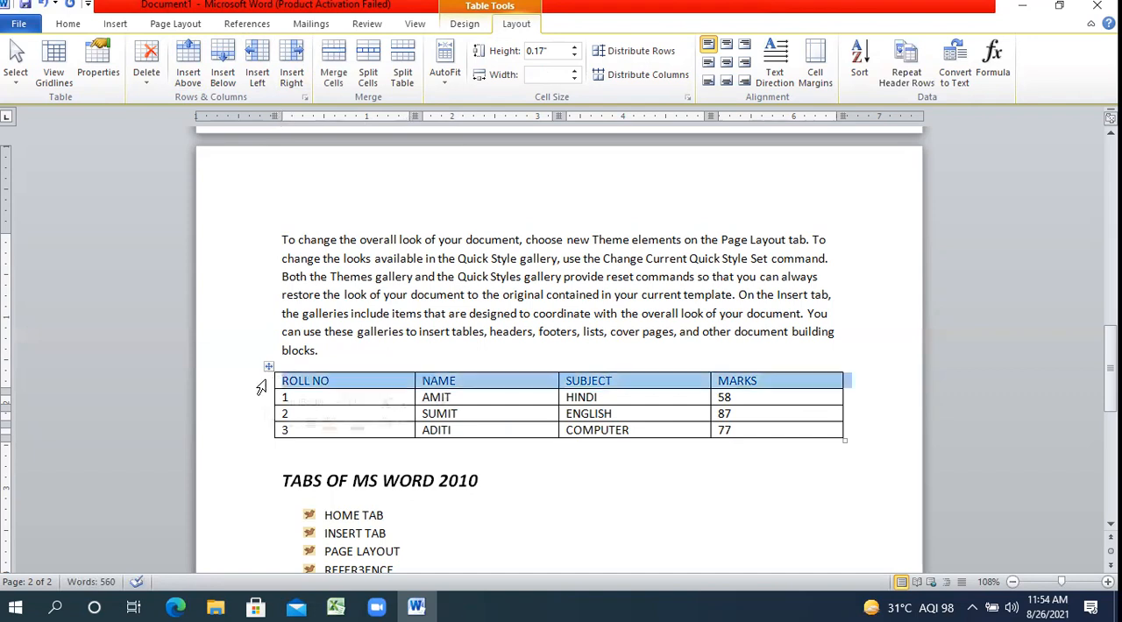
{"action": "left_click", "coordinate": [69, 24]}
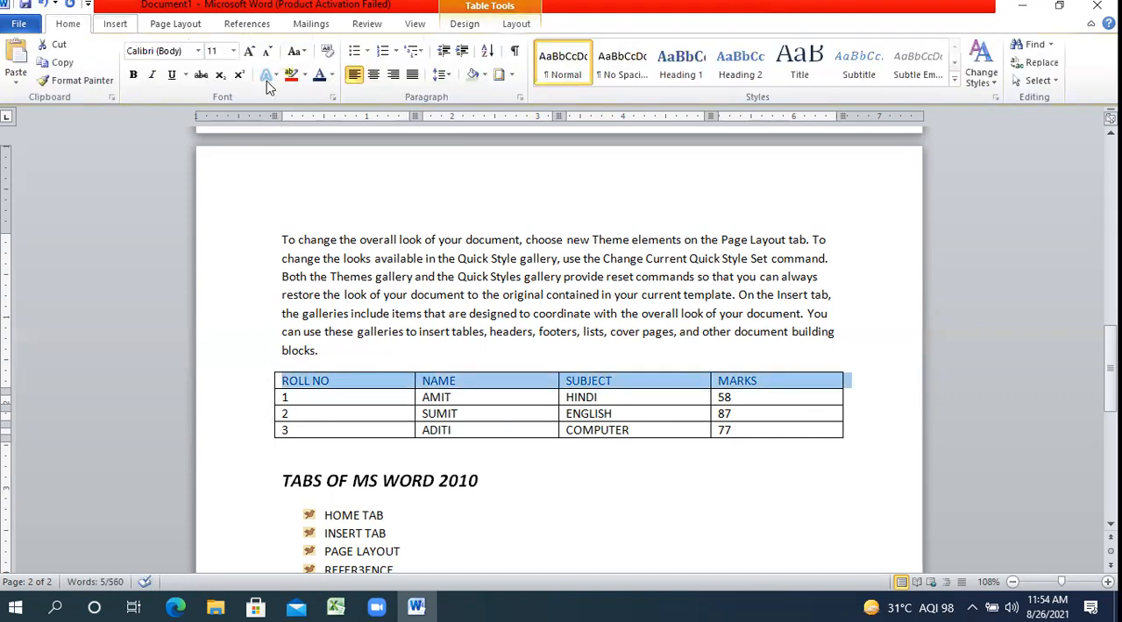
{"action": "left_click", "coordinate": [249, 51]}
{"action": "left_click", "coordinate": [248, 51]}
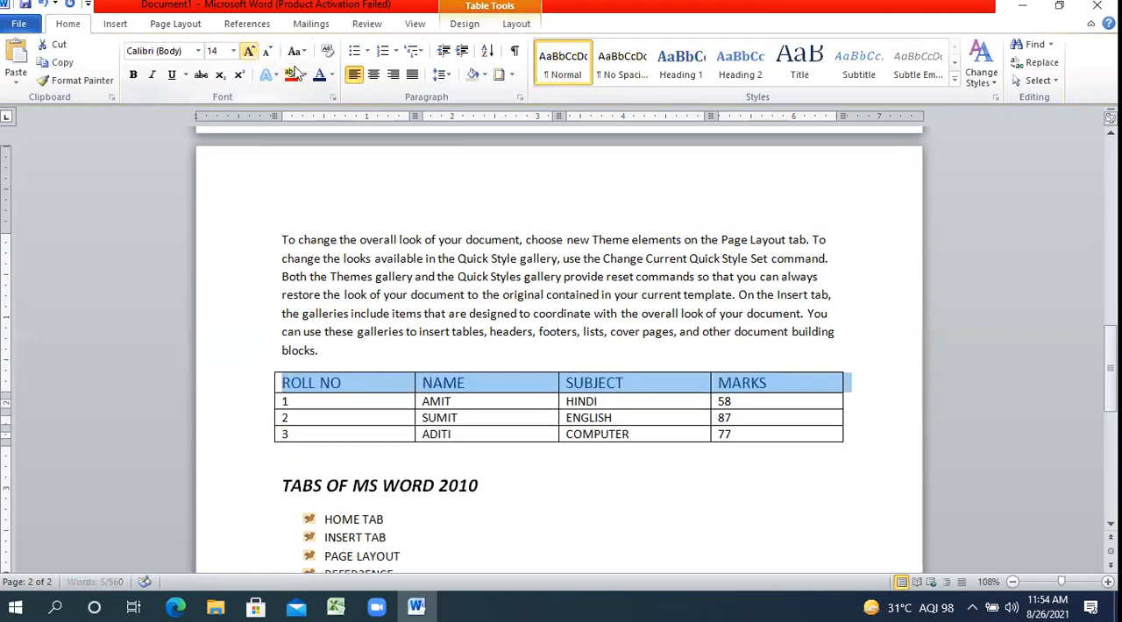
{"action": "left_click", "coordinate": [134, 75]}
Insert a new empty row above the table's heading row.
{"action": "left_click", "coordinate": [393, 379]}
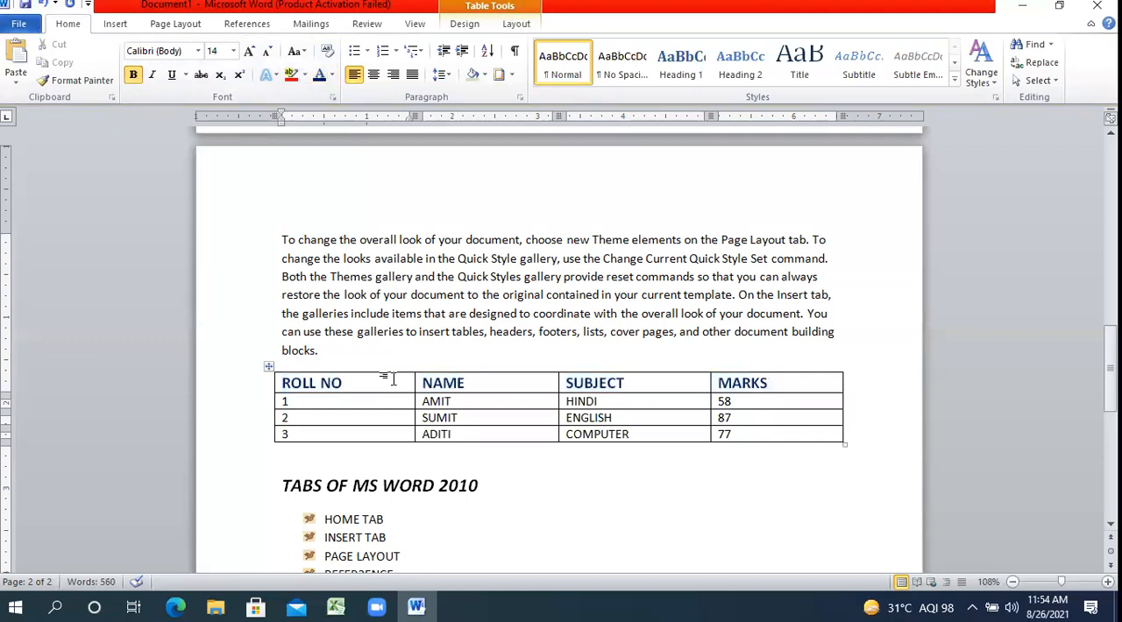
{"action": "left_click", "coordinate": [516, 24]}
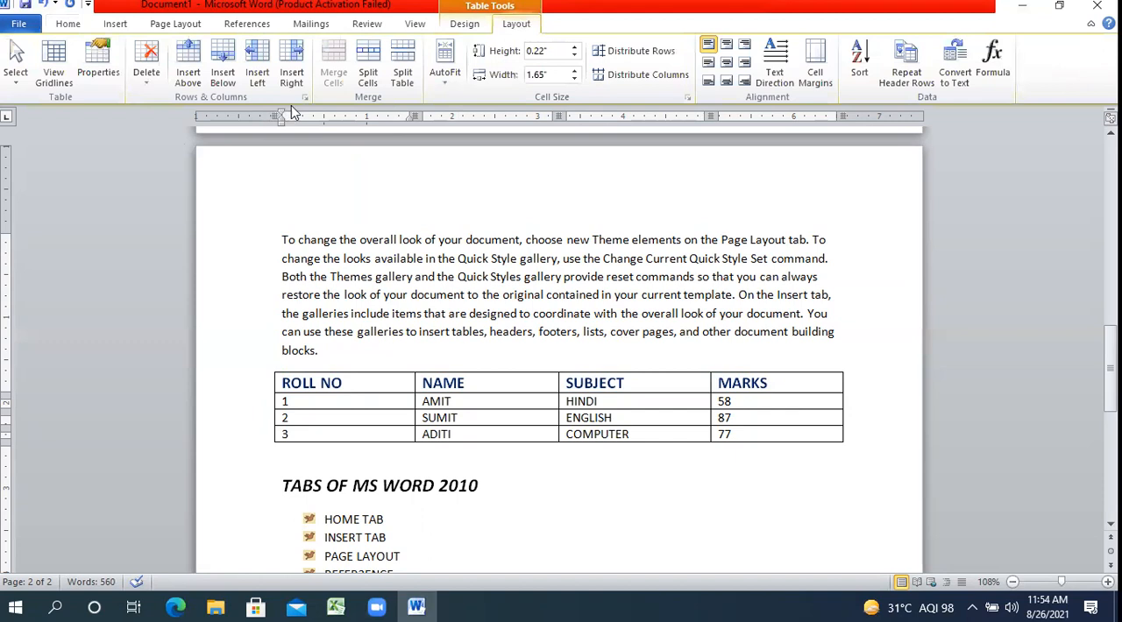
{"action": "left_click", "coordinate": [189, 71]}
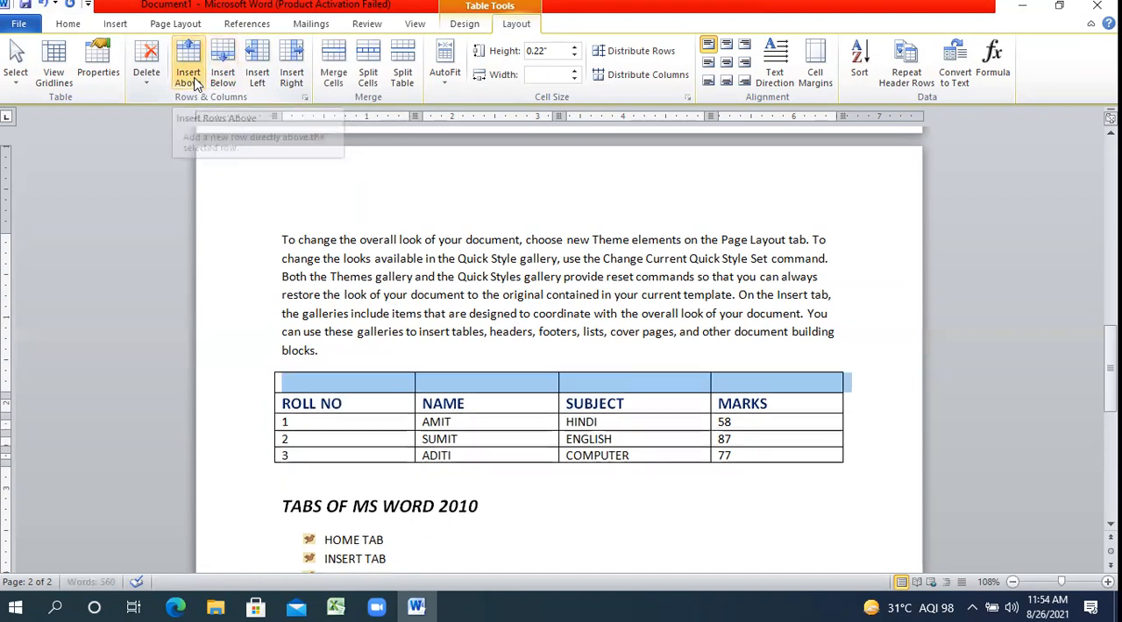
{"action": "left_click", "coordinate": [477, 382]}
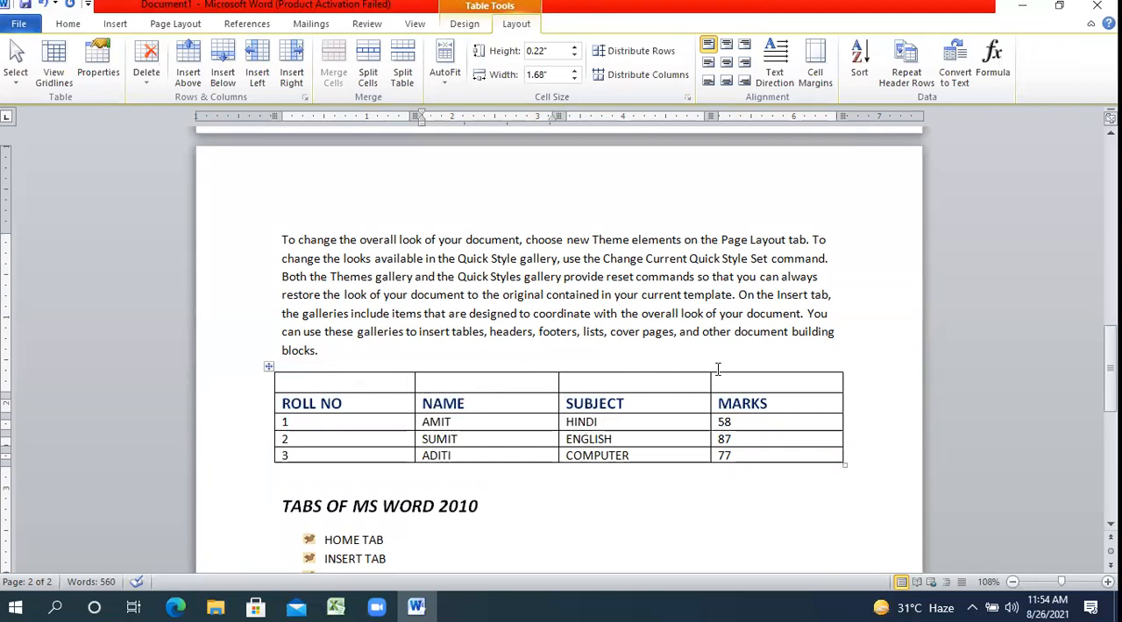
Select all cells of the empty first row and merge them into one cell.
{"action": "left_click_drag", "start_coordinate": [719, 382], "coordinate": [401, 381]}
{"action": "left_click", "coordinate": [401, 380]}
{"action": "left_click", "coordinate": [265, 391]}
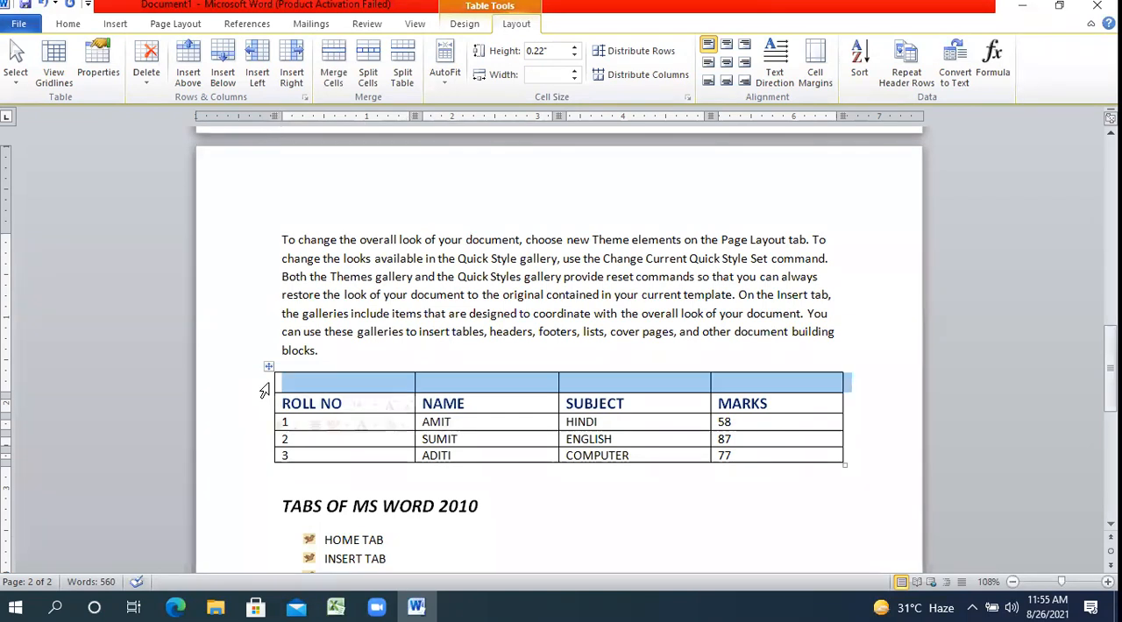
{"action": "left_click", "coordinate": [340, 68]}
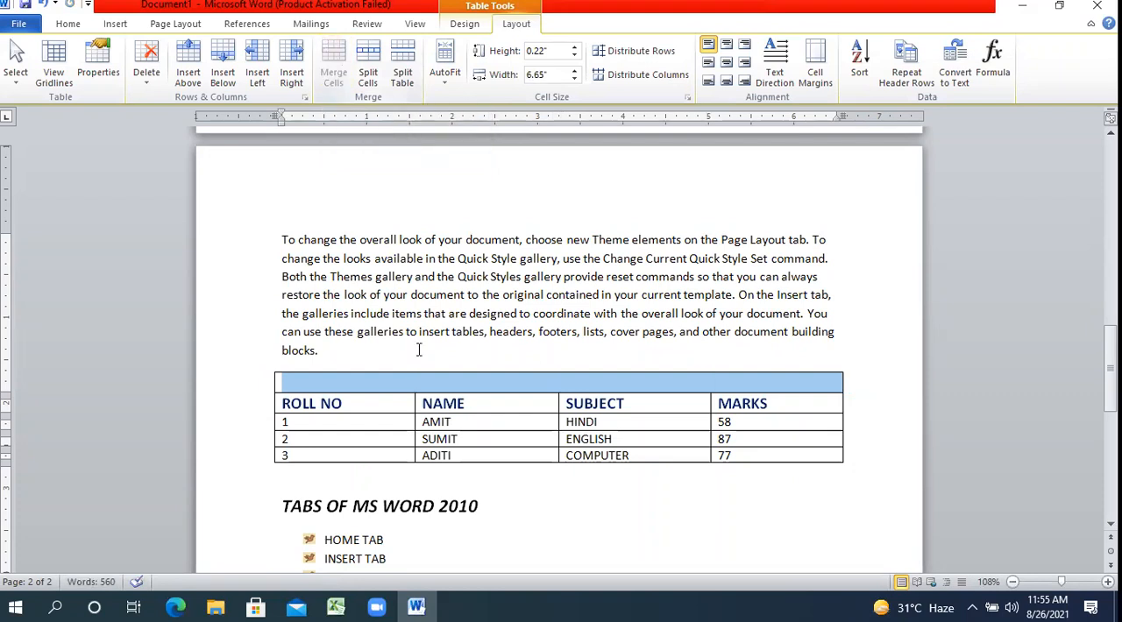
{"action": "left_click", "coordinate": [423, 384]}
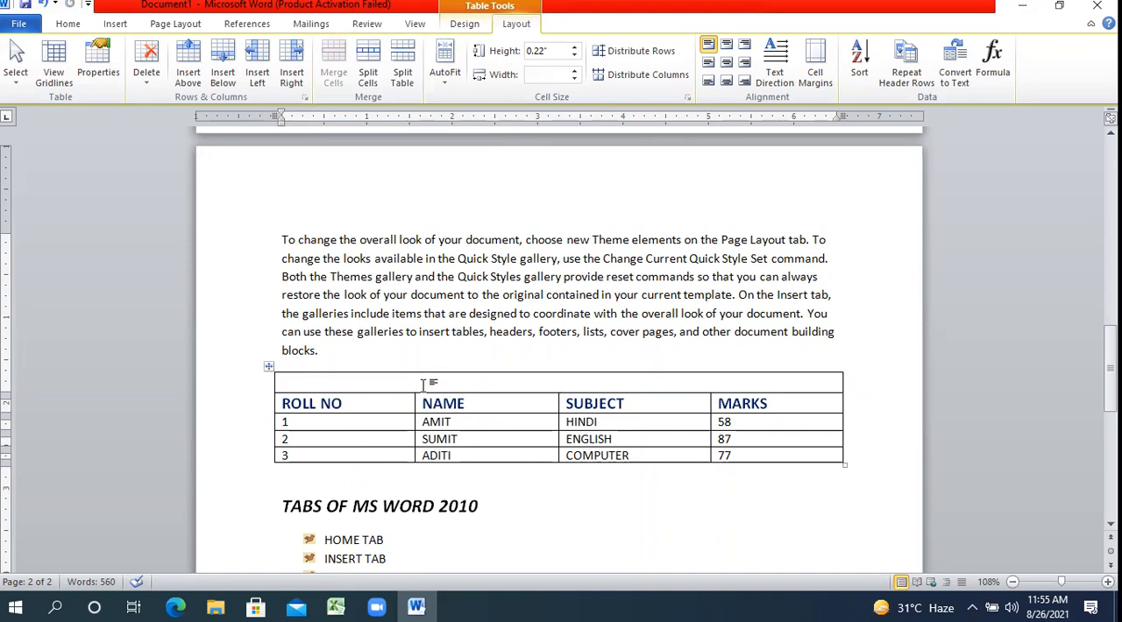
Enter the title OUR LADY OF PILLAR CONVENT SCHOOL in the merged first row of the table.
{"action": "type", "text": "OUR"}
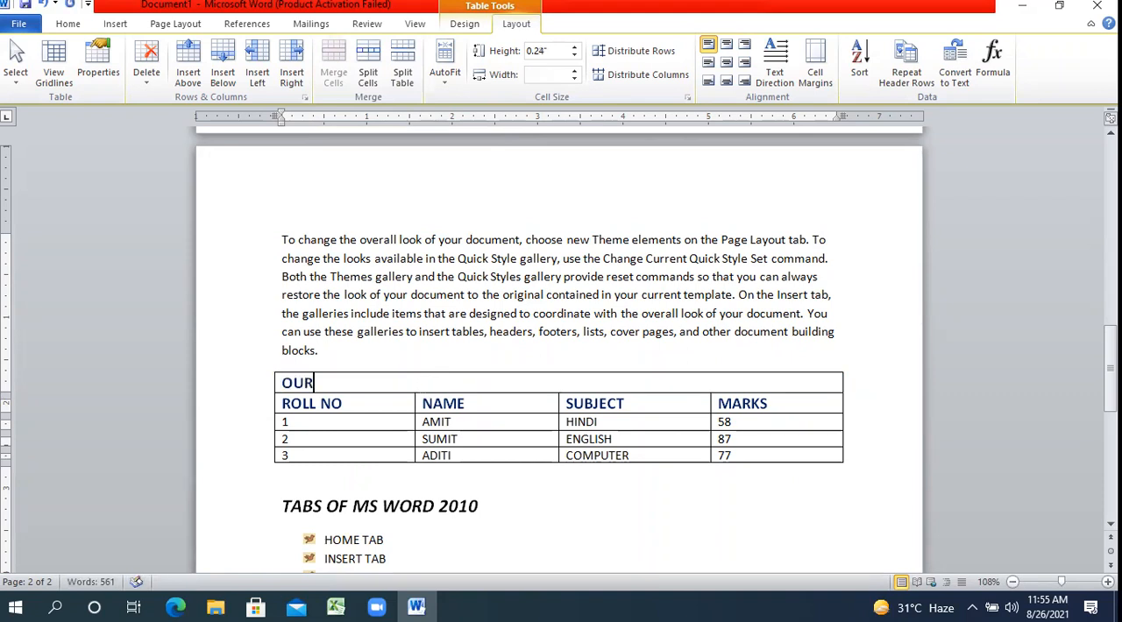
{"action": "type", "text": " LADY OF P"}
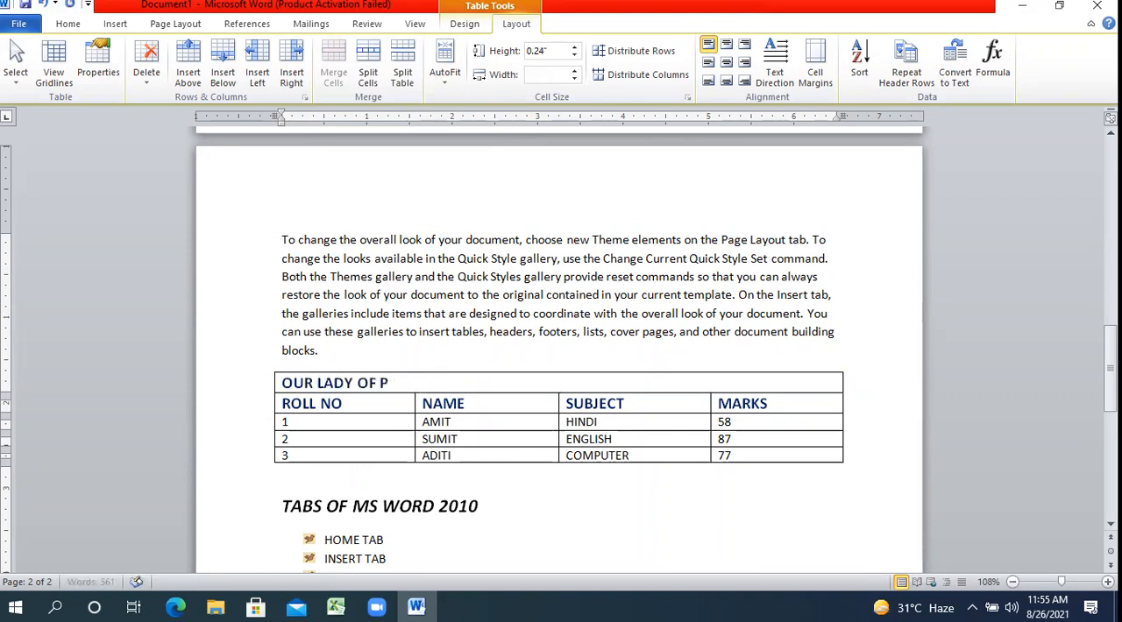
{"action": "type", "text": "ILLAR CONVE"}
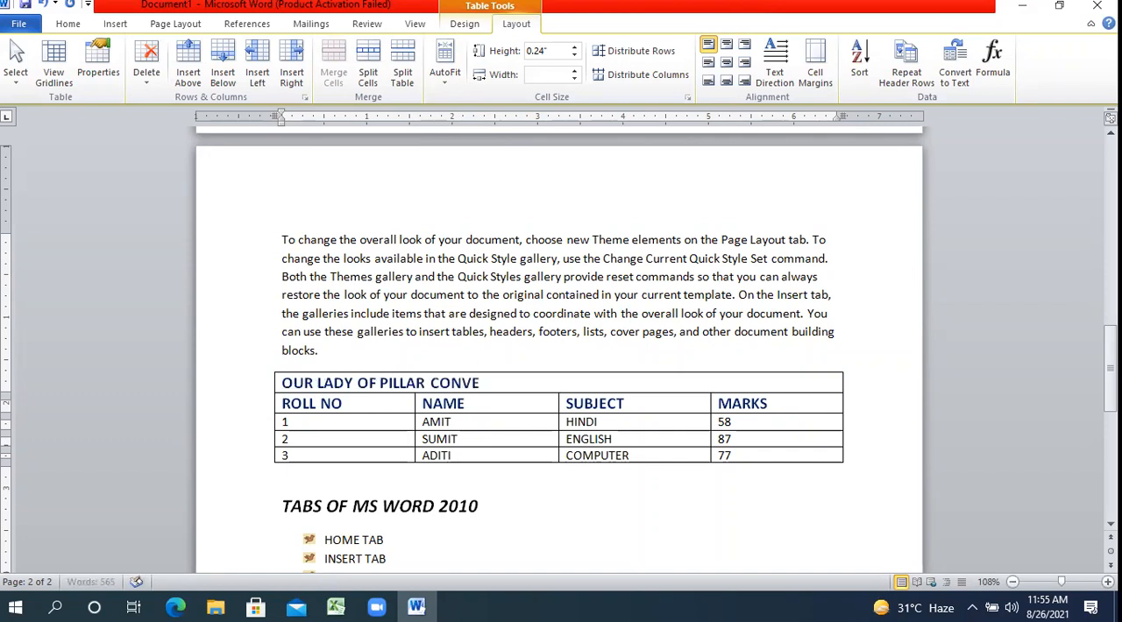
{"action": "type", "text": "NT SCHOOL"}
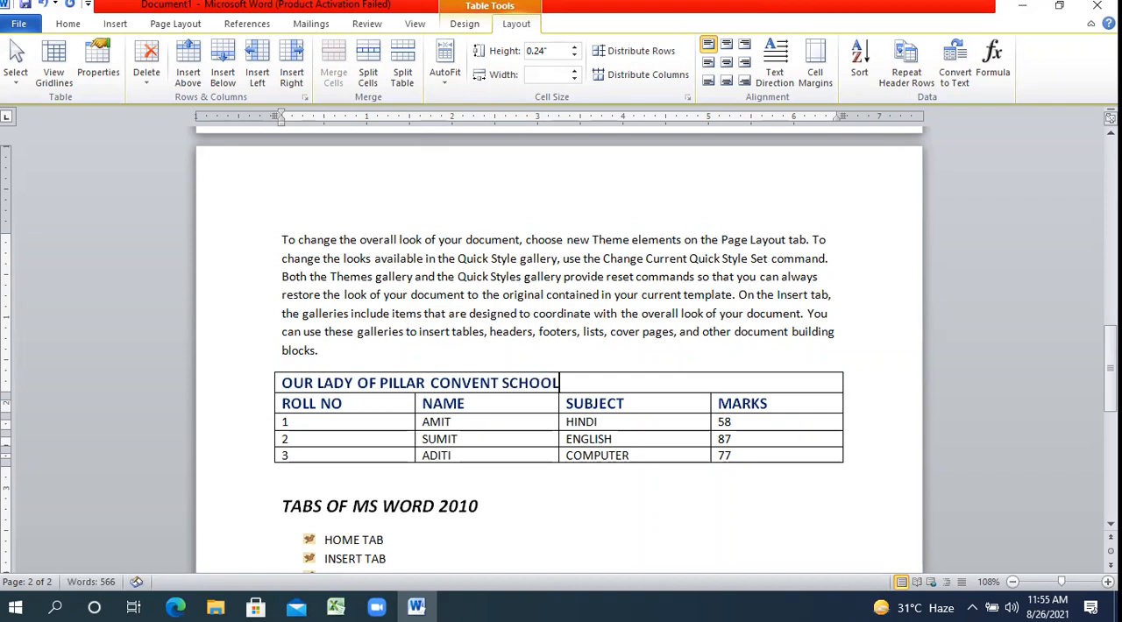
Select the school title row and set its font to Arial Black.
{"action": "left_click", "coordinate": [262, 386]}
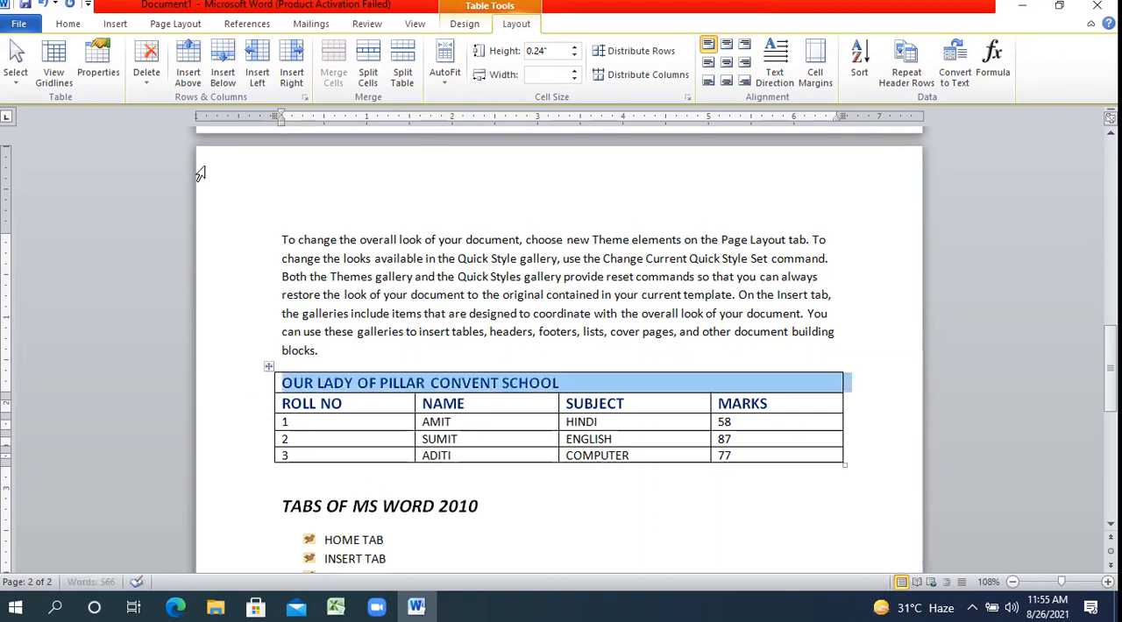
{"action": "left_click", "coordinate": [68, 25]}
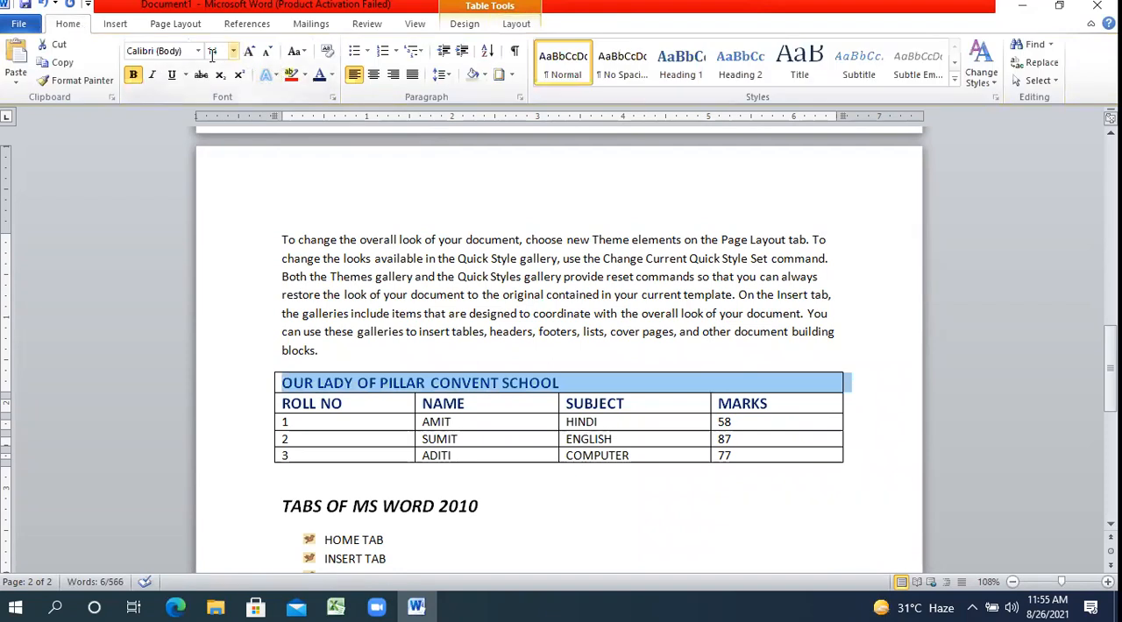
{"action": "left_click", "coordinate": [199, 54]}
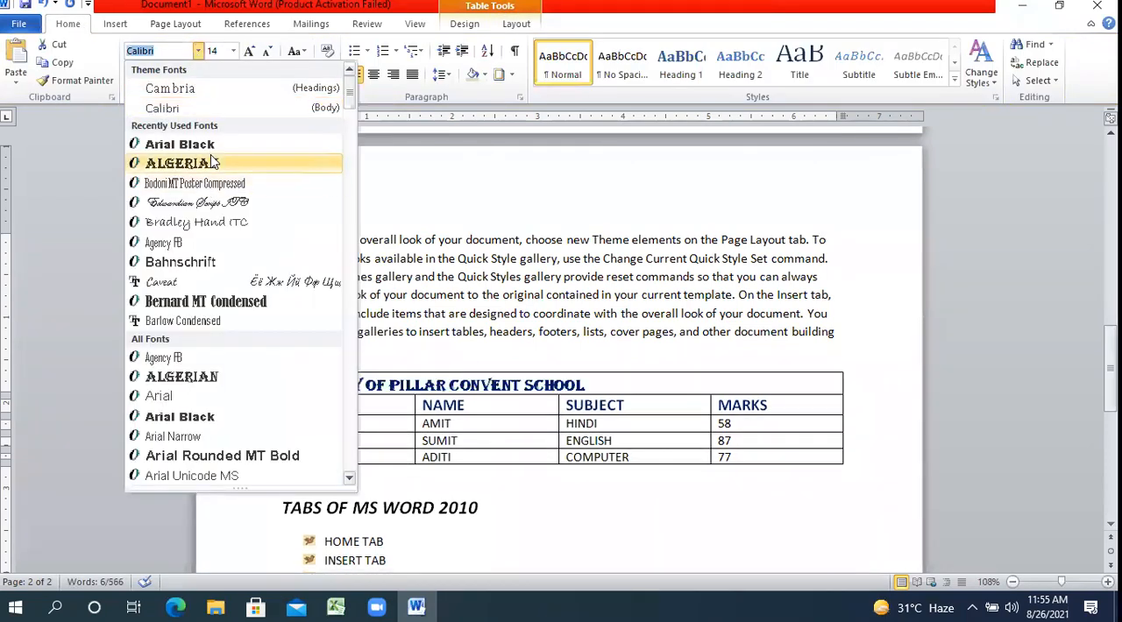
{"action": "left_click", "coordinate": [215, 147]}
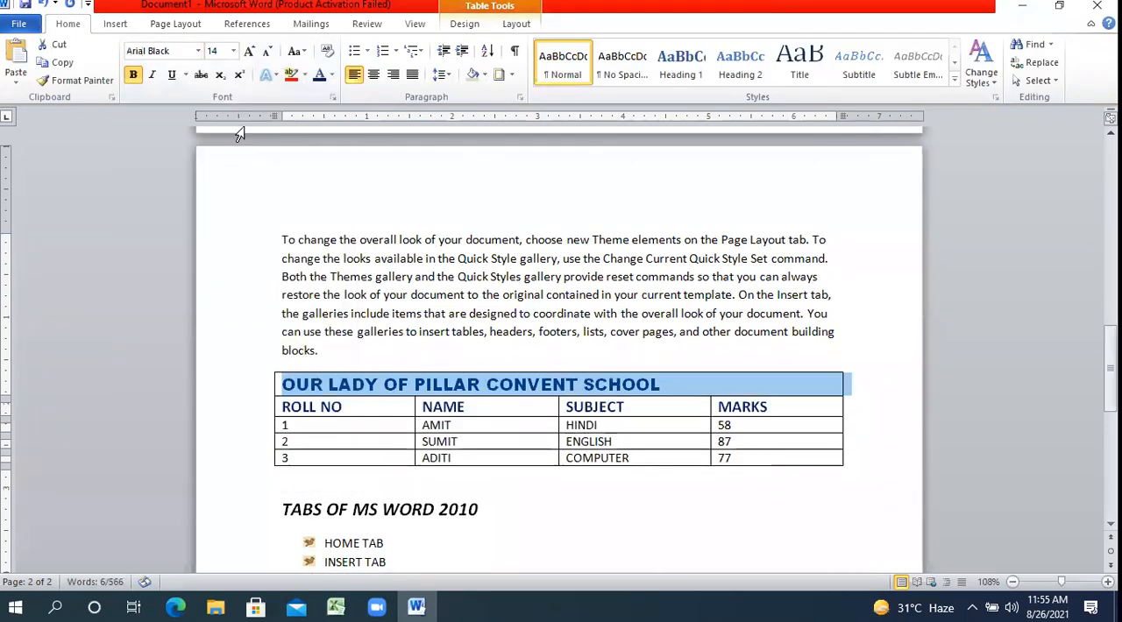
Colour the school title dark red and centre it horizontally in its row.
{"action": "left_click", "coordinate": [332, 75]}
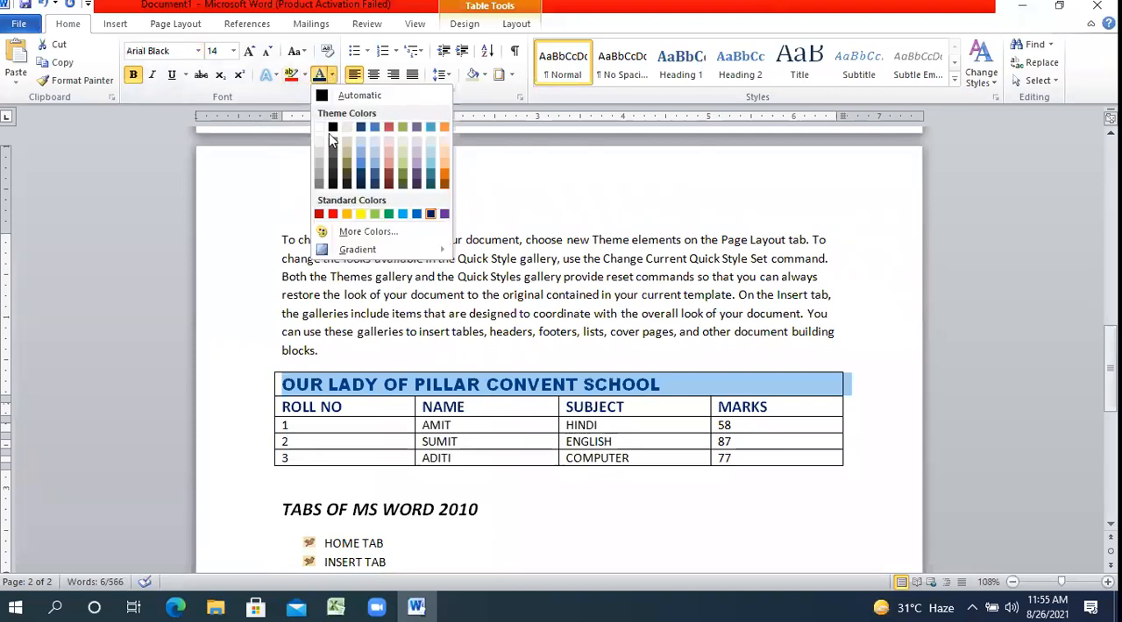
{"action": "left_click", "coordinate": [319, 214]}
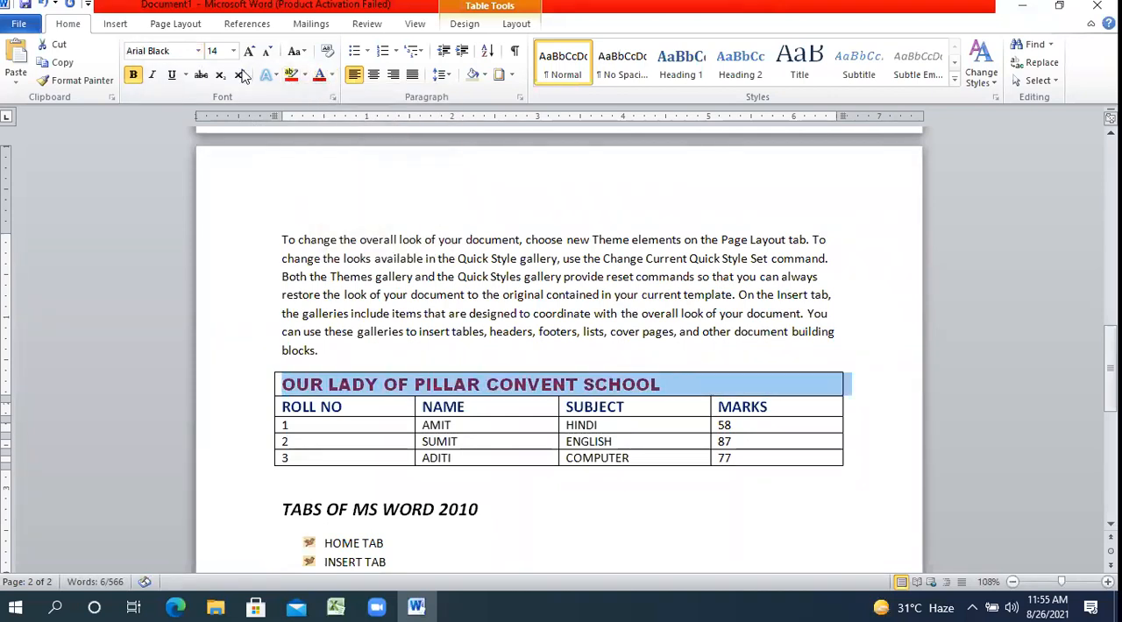
{"action": "left_click", "coordinate": [373, 75]}
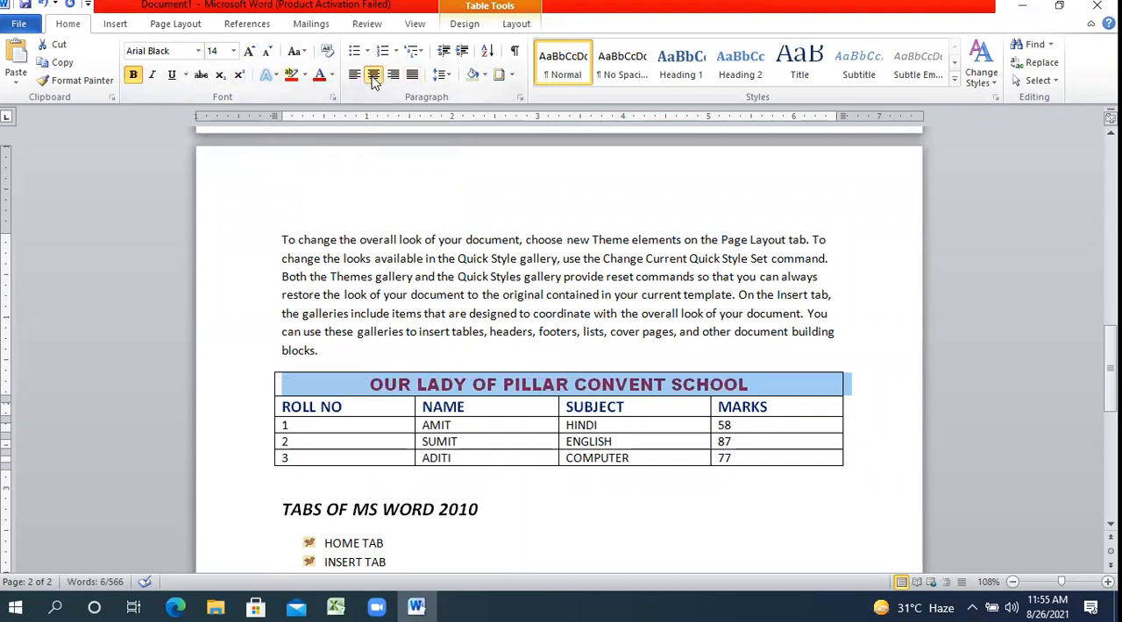
{"action": "left_click", "coordinate": [443, 379]}
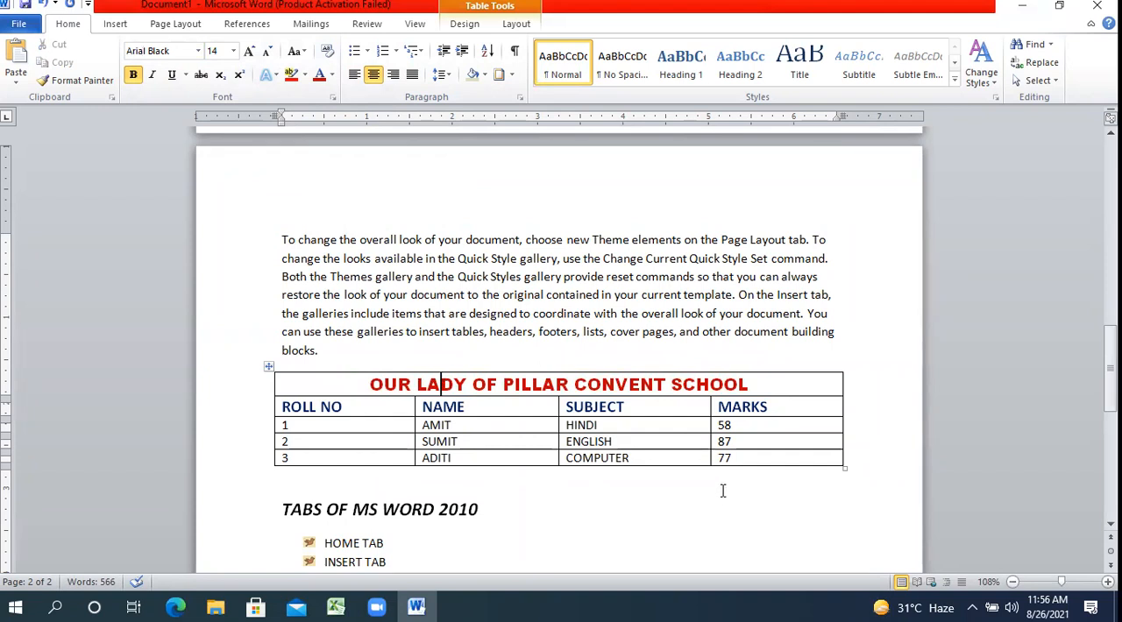
Select the table's last row, roll number 3, and merge its four cells into one.
{"action": "left_click", "coordinate": [261, 470]}
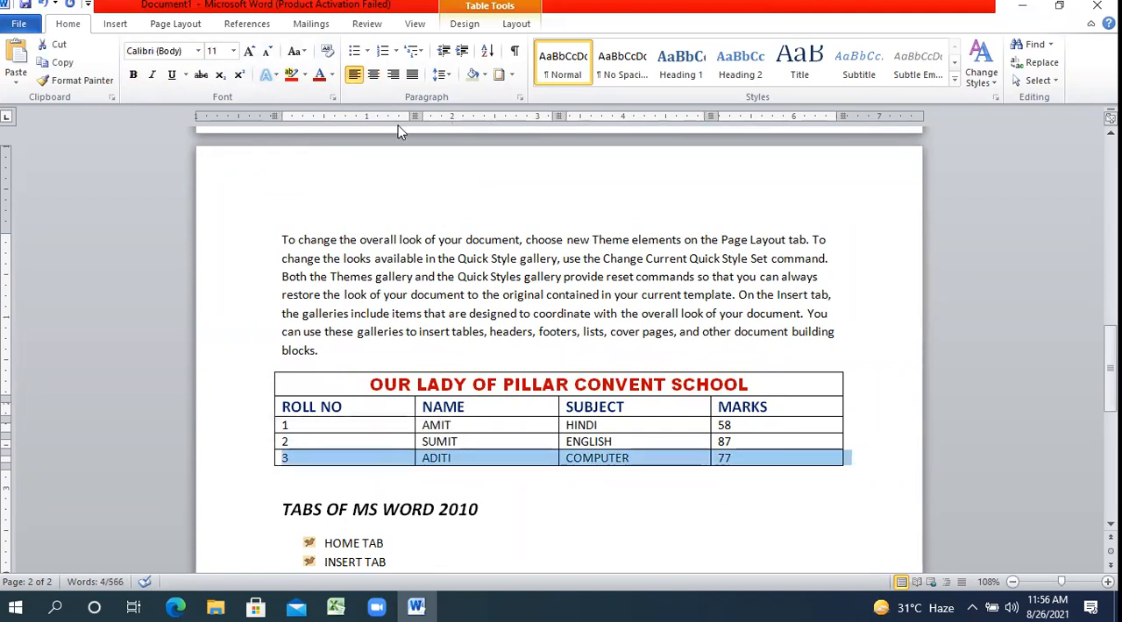
{"action": "left_click", "coordinate": [516, 24]}
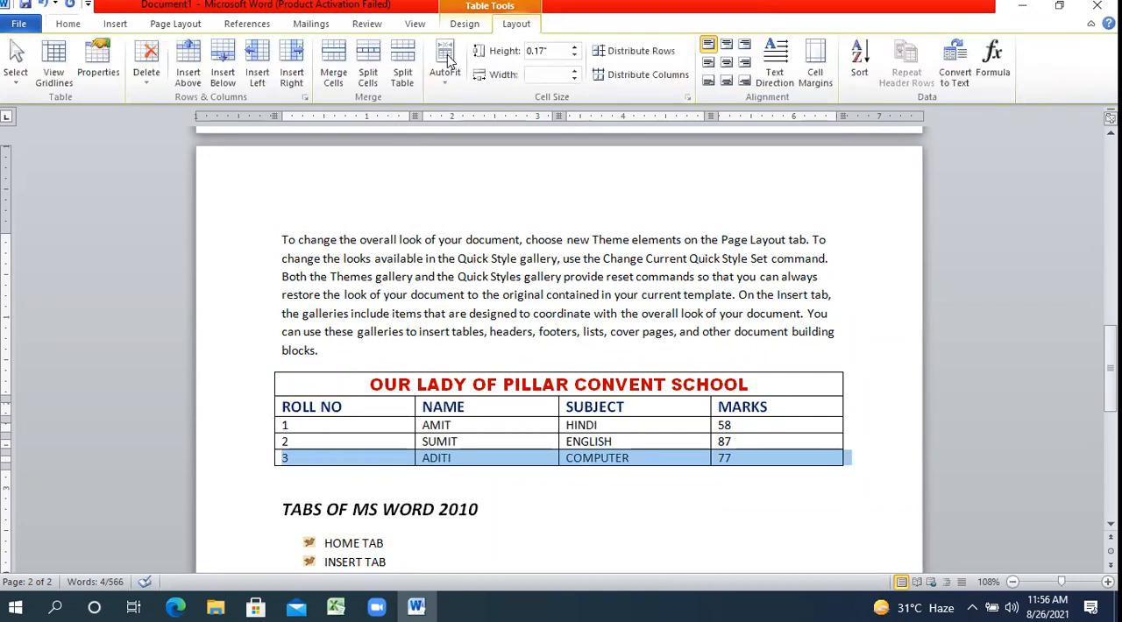
{"action": "left_click", "coordinate": [333, 63]}
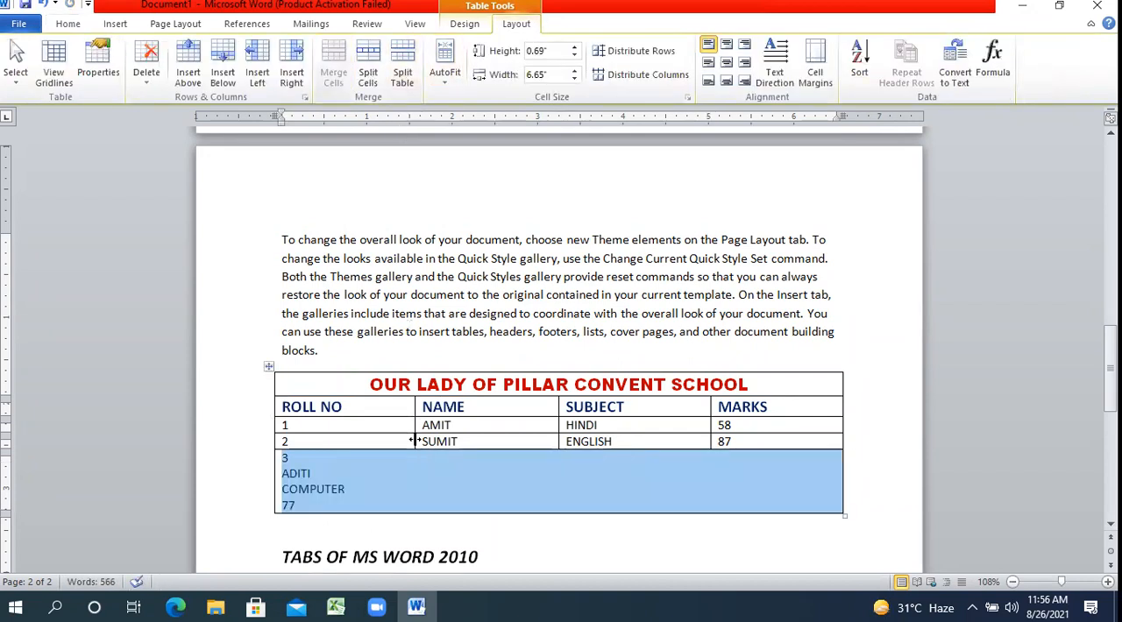
{"action": "left_click", "coordinate": [405, 471]}
{"action": "left_click_drag", "start_coordinate": [295, 506], "coordinate": [294, 458]}
{"action": "left_click", "coordinate": [378, 478]}
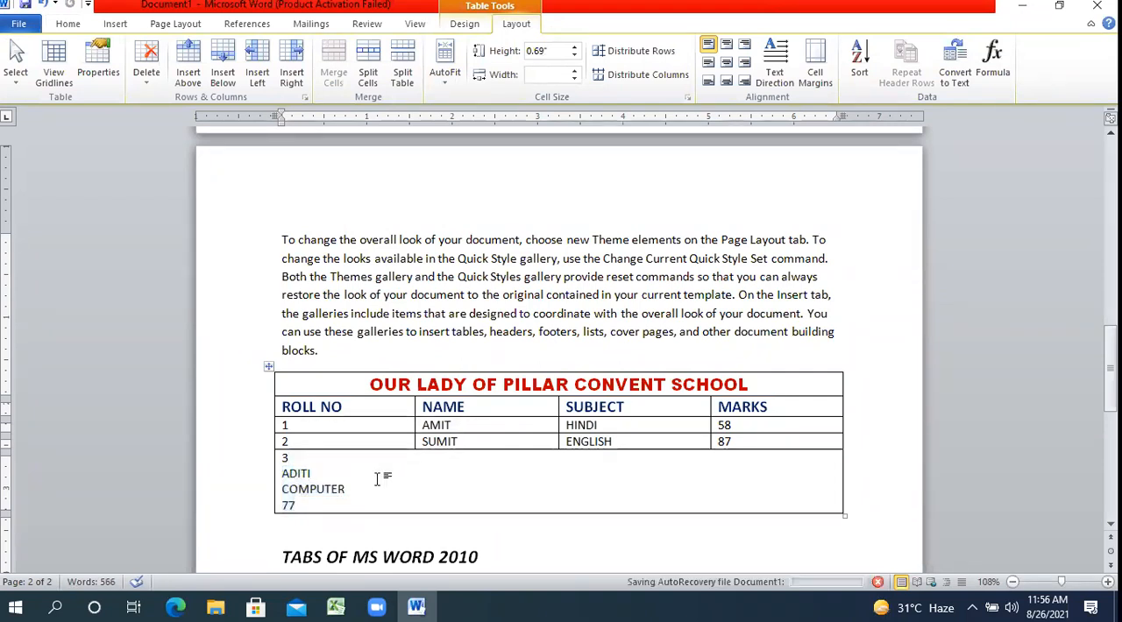
Split the merged last row into 4 columns and 1 row, and align its MARKS border with the rows above.
{"action": "left_click", "coordinate": [245, 500]}
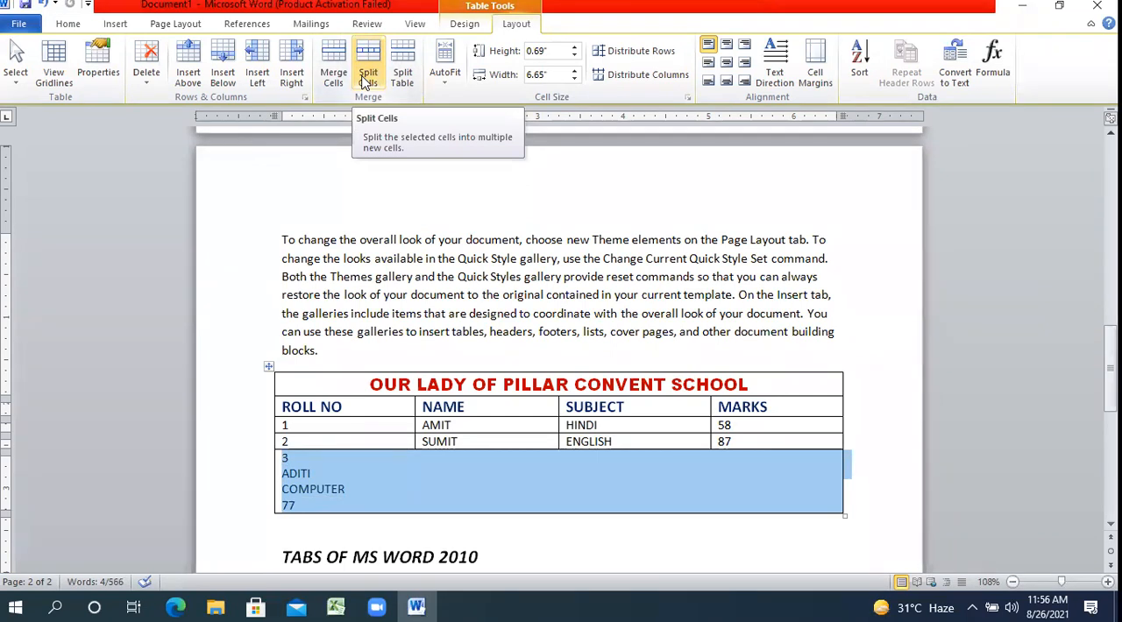
{"action": "left_click", "coordinate": [365, 82]}
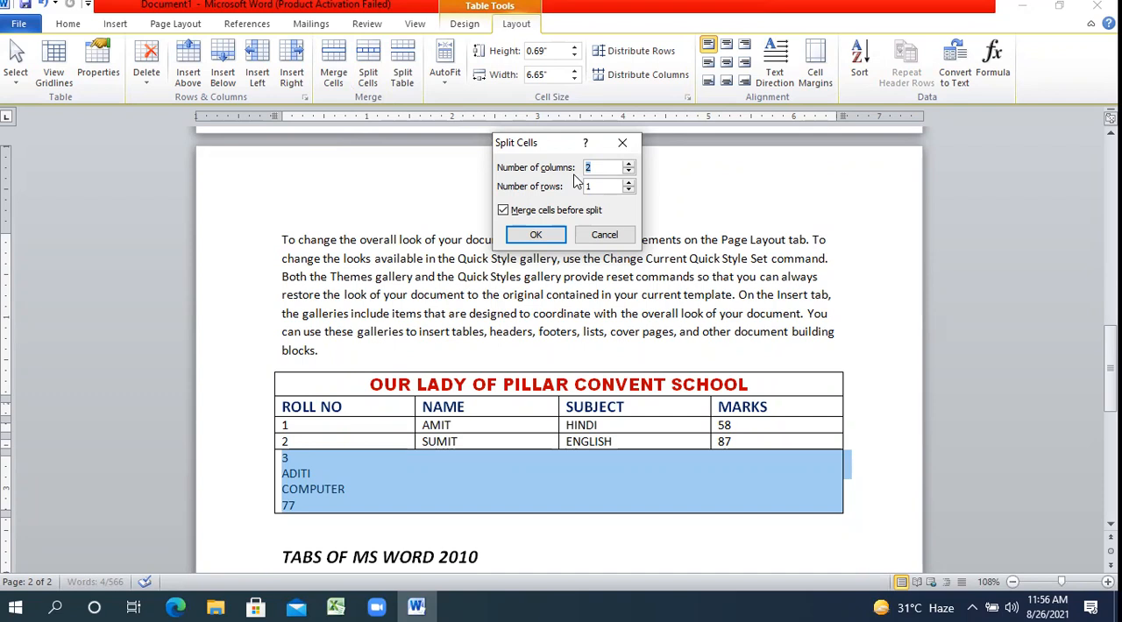
{"action": "type", "text": "4"}
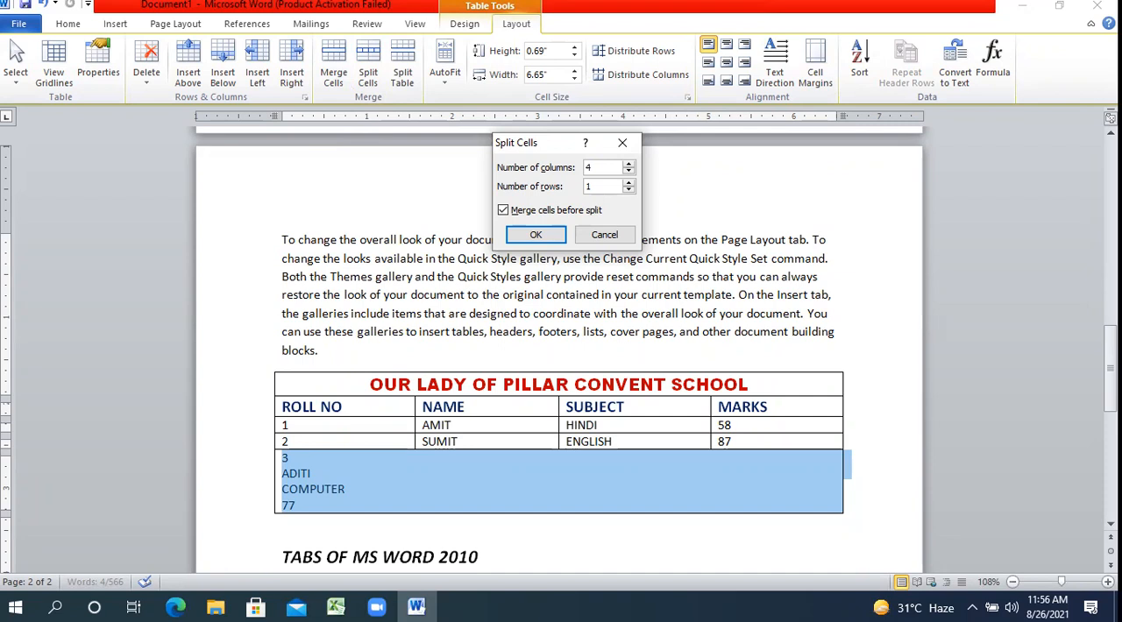
{"action": "left_click", "coordinate": [536, 234]}
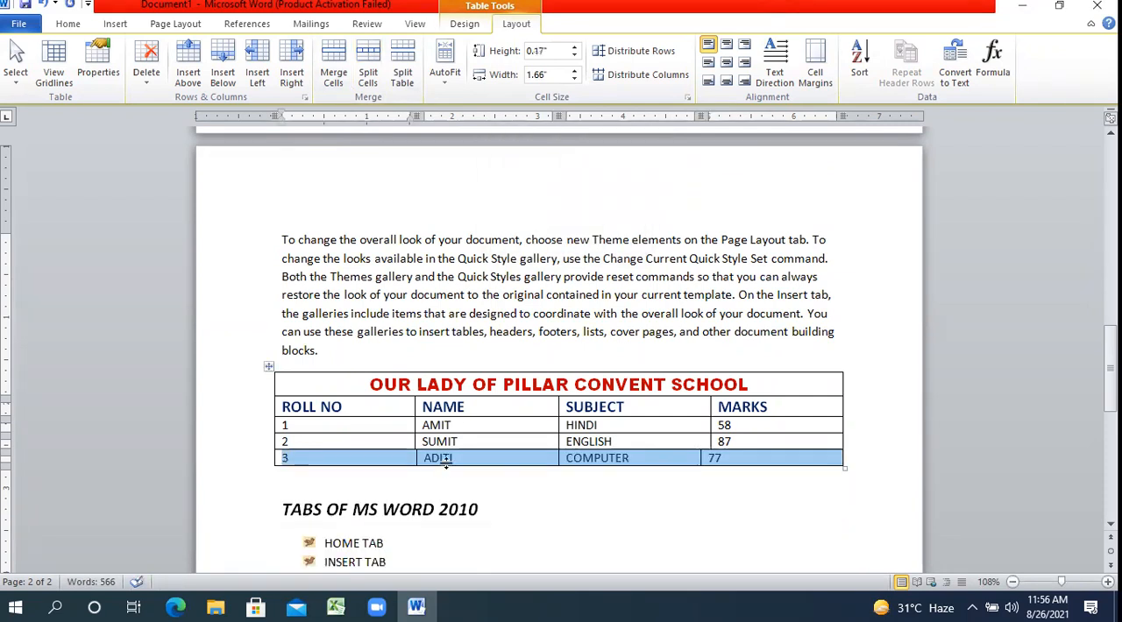
{"action": "left_click", "coordinate": [435, 473]}
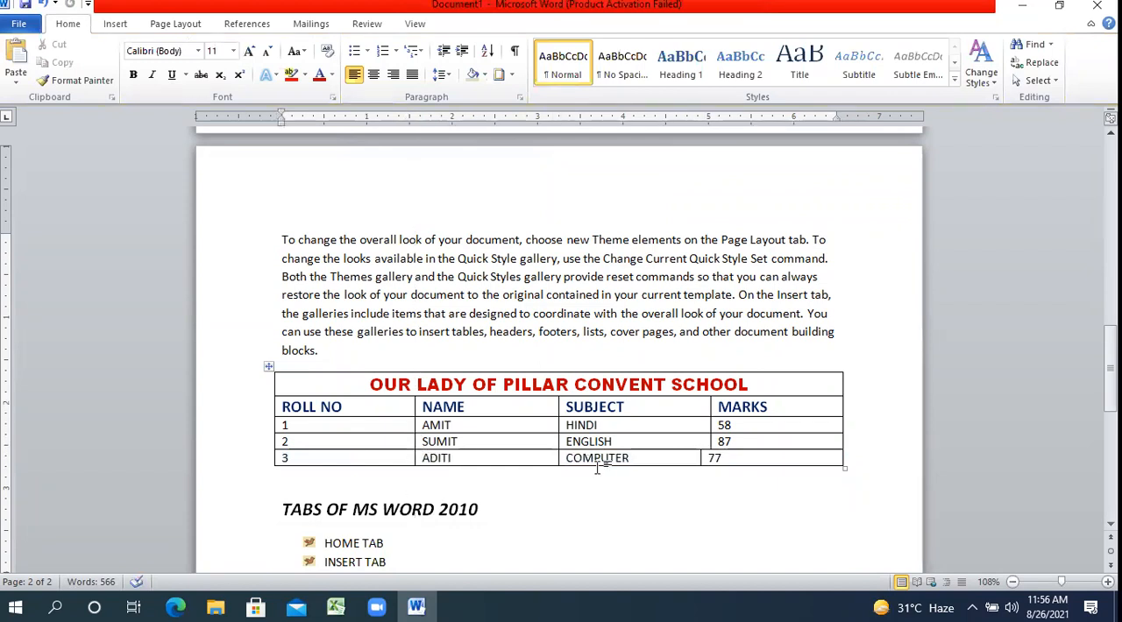
{"action": "left_click_drag", "start_coordinate": [700, 459], "coordinate": [711, 459]}
{"action": "left_click", "coordinate": [682, 506]}
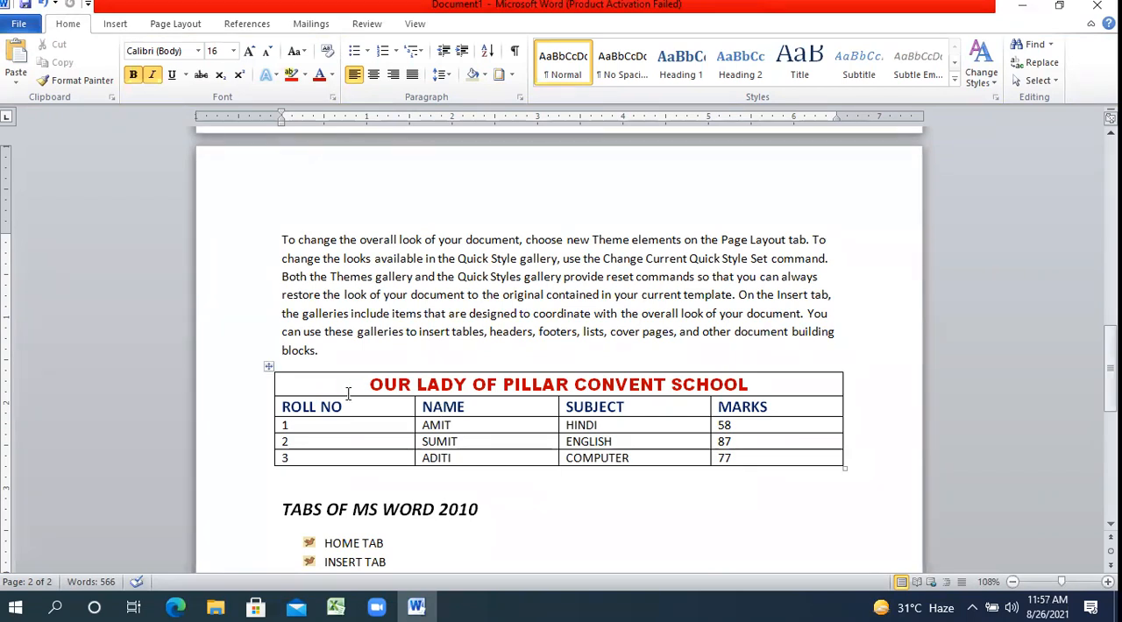
Enlarge the school title row to a height of about 0.66".
{"action": "left_click_drag", "start_coordinate": [346, 397], "coordinate": [347, 415]}
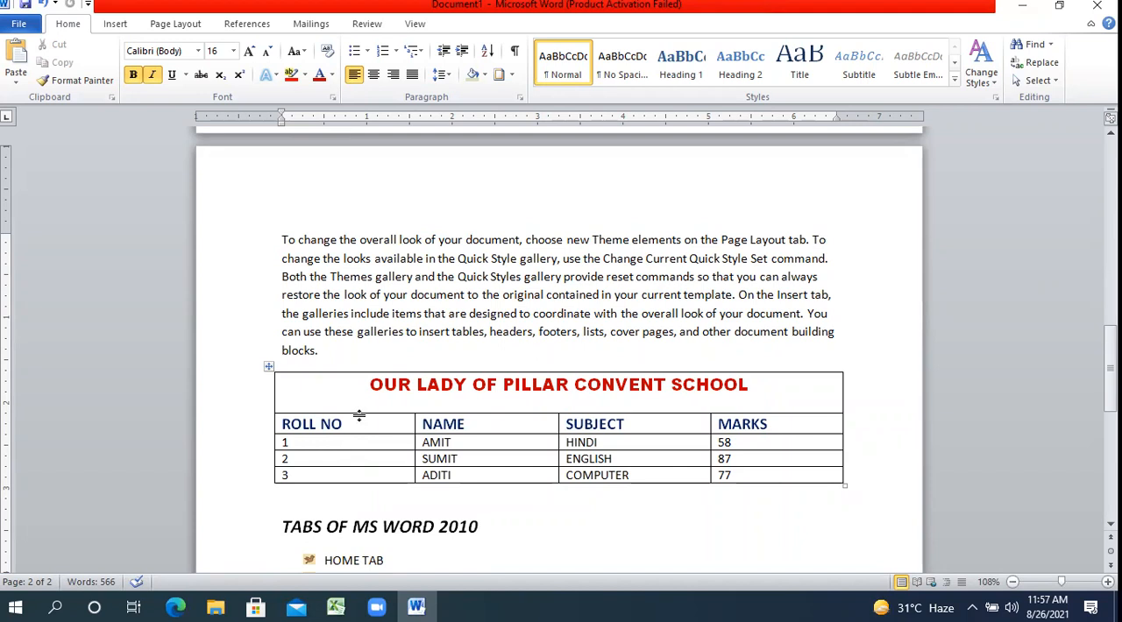
{"action": "mouse_move", "coordinate": [359, 416]}
{"action": "left_mouse_down"}
{"action": "mouse_move", "coordinate": [362, 445]}
{"action": "mouse_move", "coordinate": [360, 429]}
{"action": "left_mouse_up"}
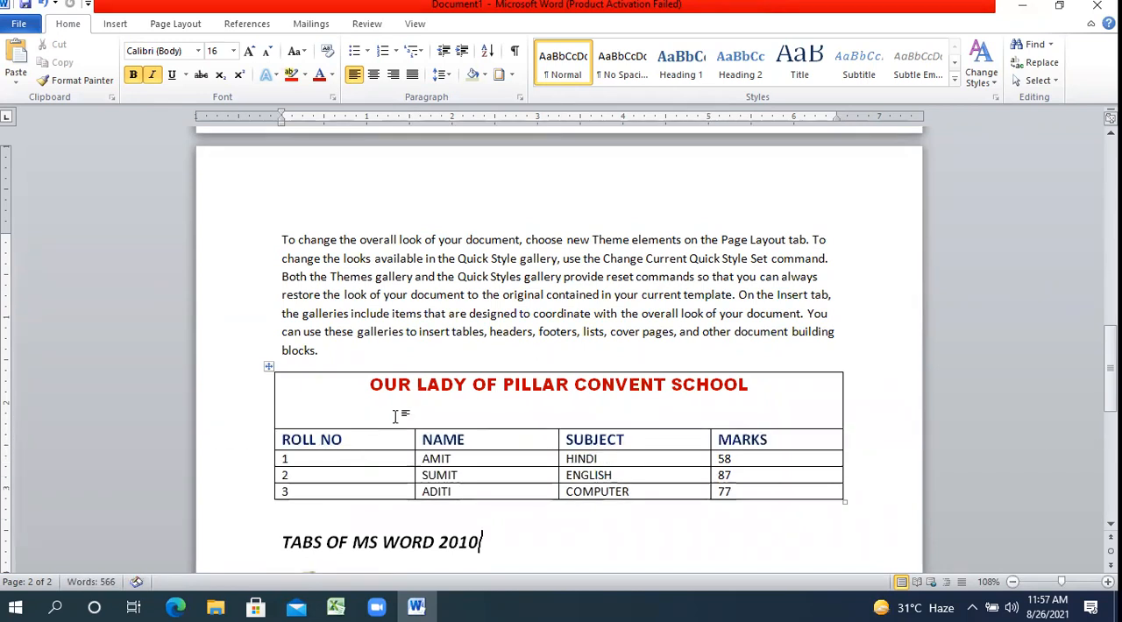
Try bottom, top and centre-left cell alignments on the school title, finishing with Align Center both horizontally and vertically.
{"action": "left_click", "coordinate": [428, 386]}
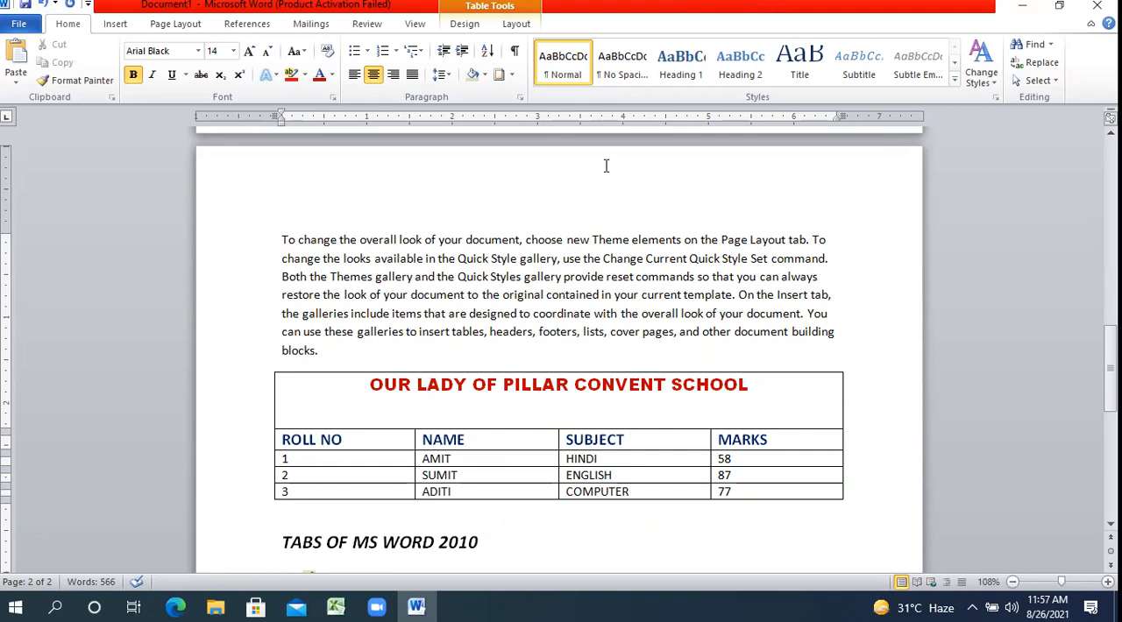
{"action": "left_click", "coordinate": [516, 23]}
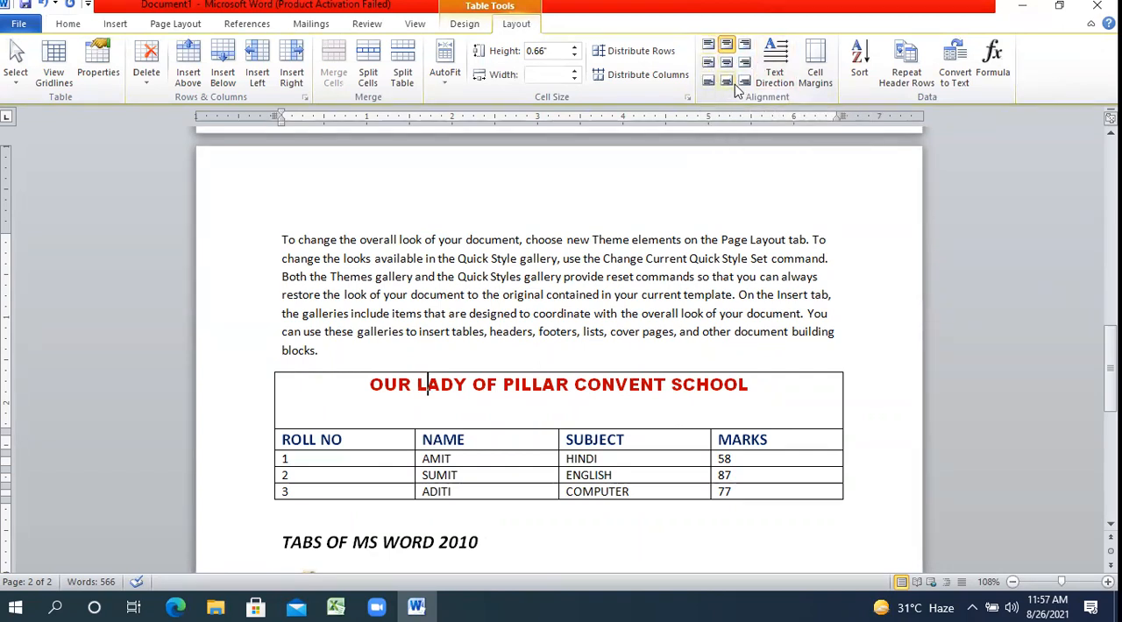
{"action": "left_click", "coordinate": [708, 82]}
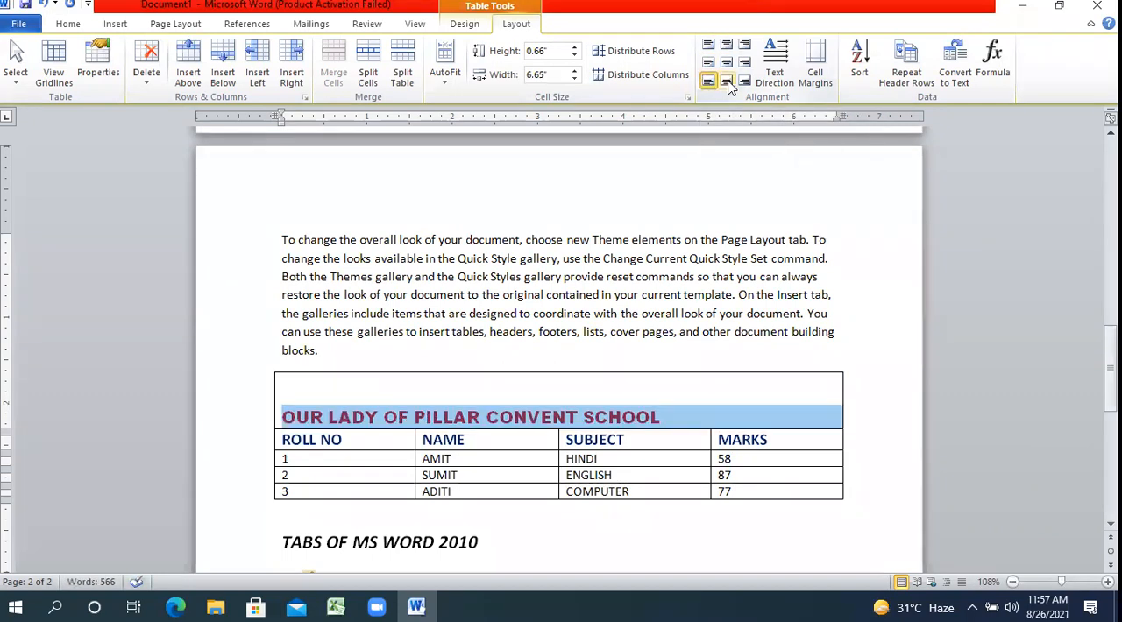
{"action": "left_click", "coordinate": [727, 82]}
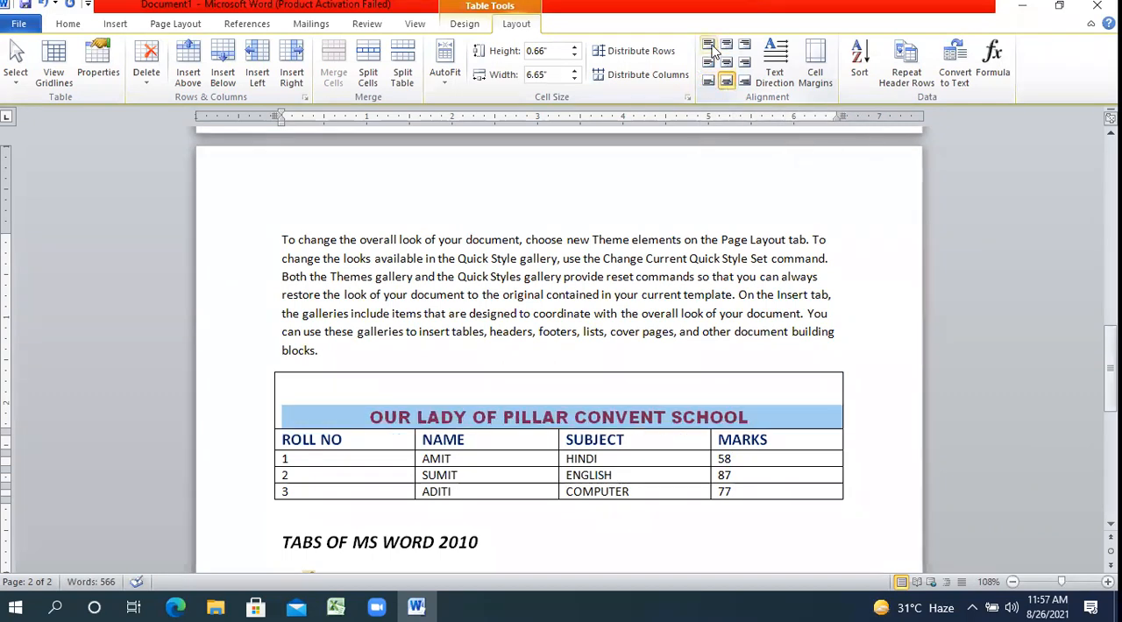
{"action": "left_click", "coordinate": [711, 45]}
{"action": "left_click", "coordinate": [725, 45]}
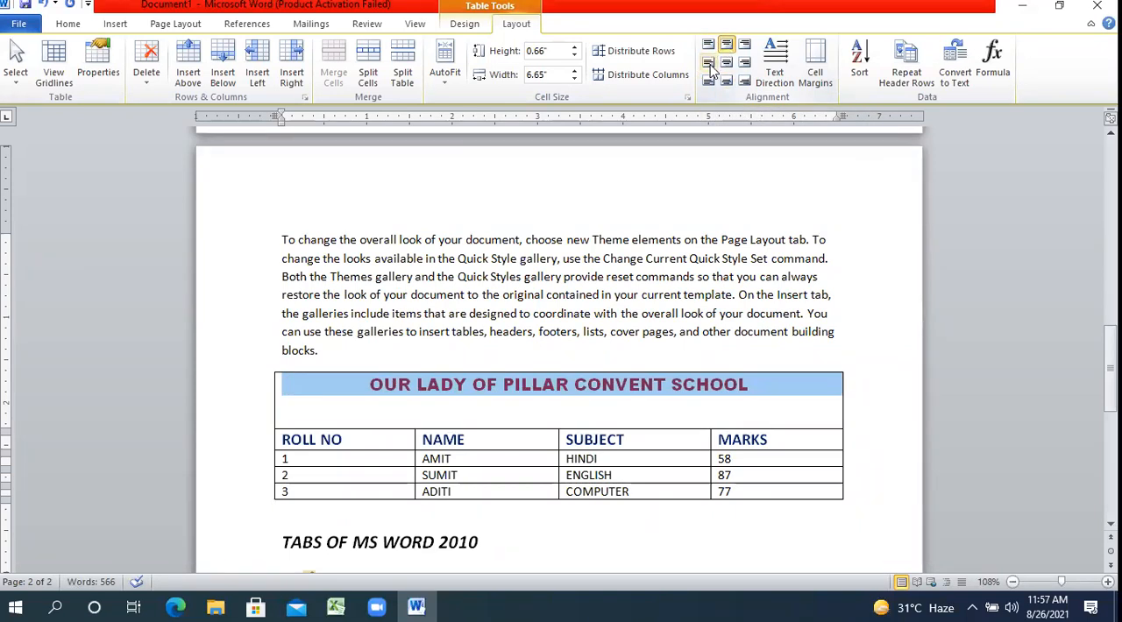
{"action": "left_click", "coordinate": [709, 64]}
{"action": "left_click", "coordinate": [725, 63]}
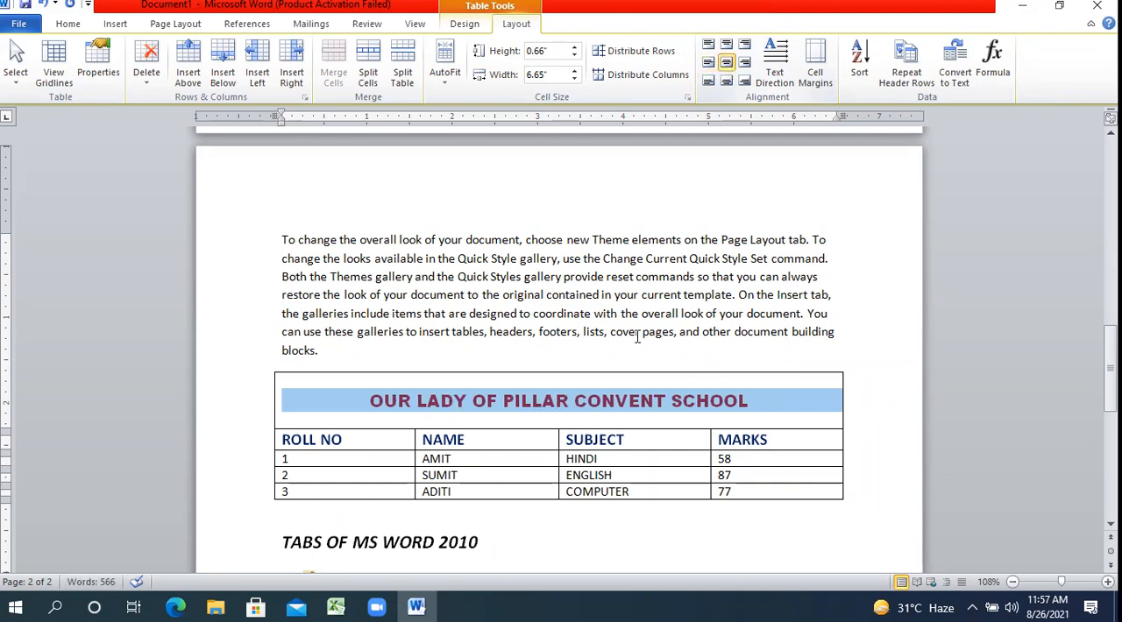
{"action": "left_click", "coordinate": [627, 396]}
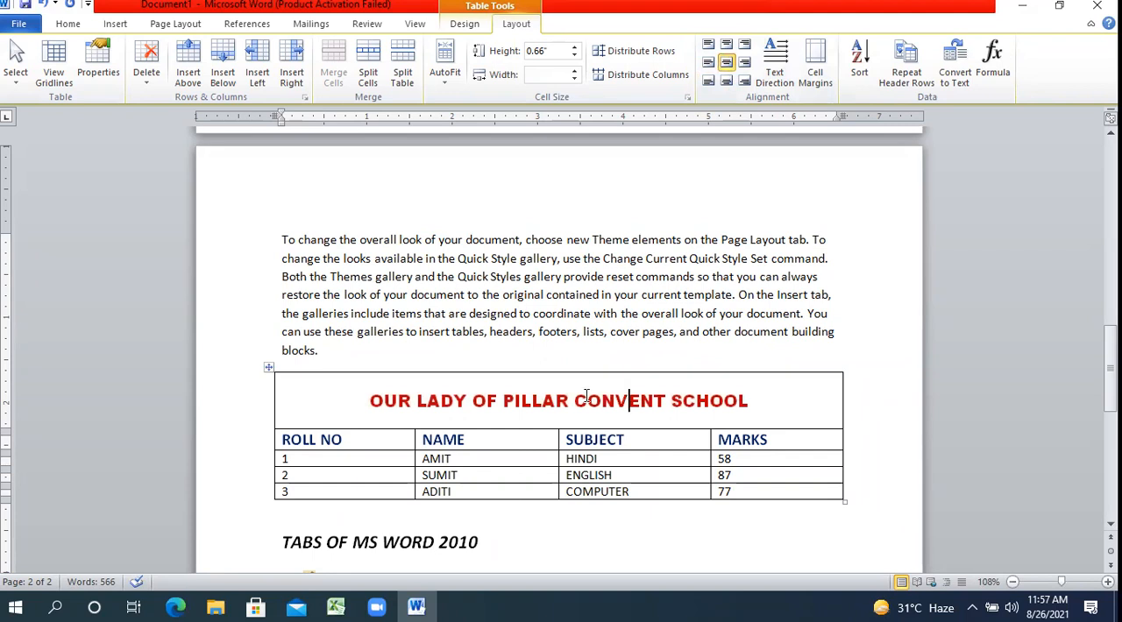
Select the ROLL NO, NAME, SUBJECT and MARKS heading row, compare left alignments with Align Center, and finish with the headings centred.
{"action": "left_click", "coordinate": [266, 448]}
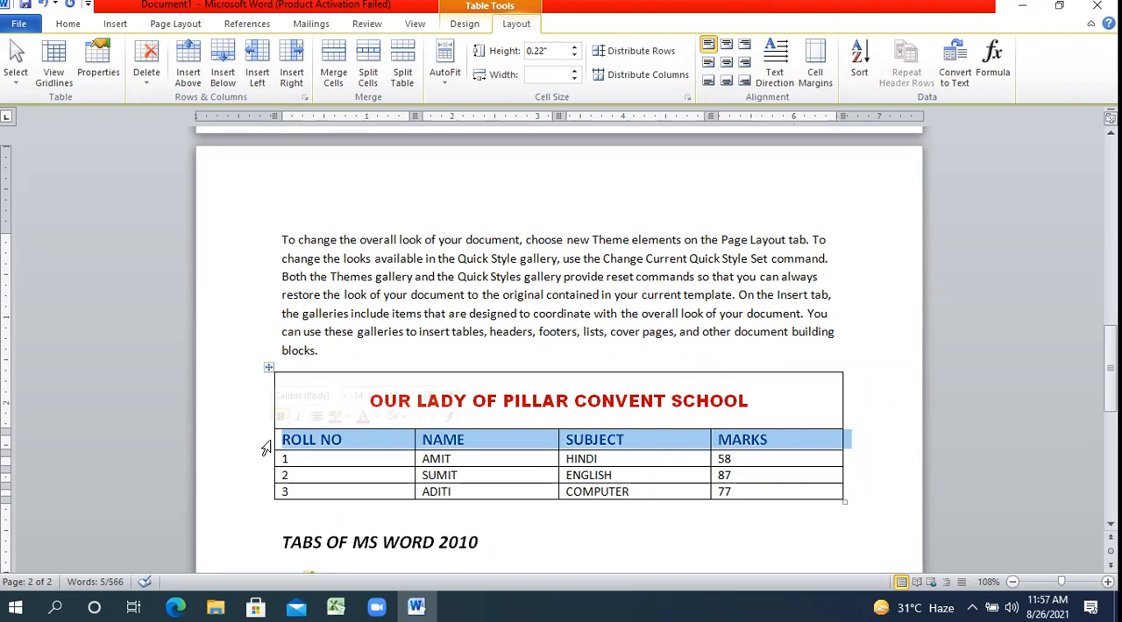
{"action": "left_click", "coordinate": [726, 63]}
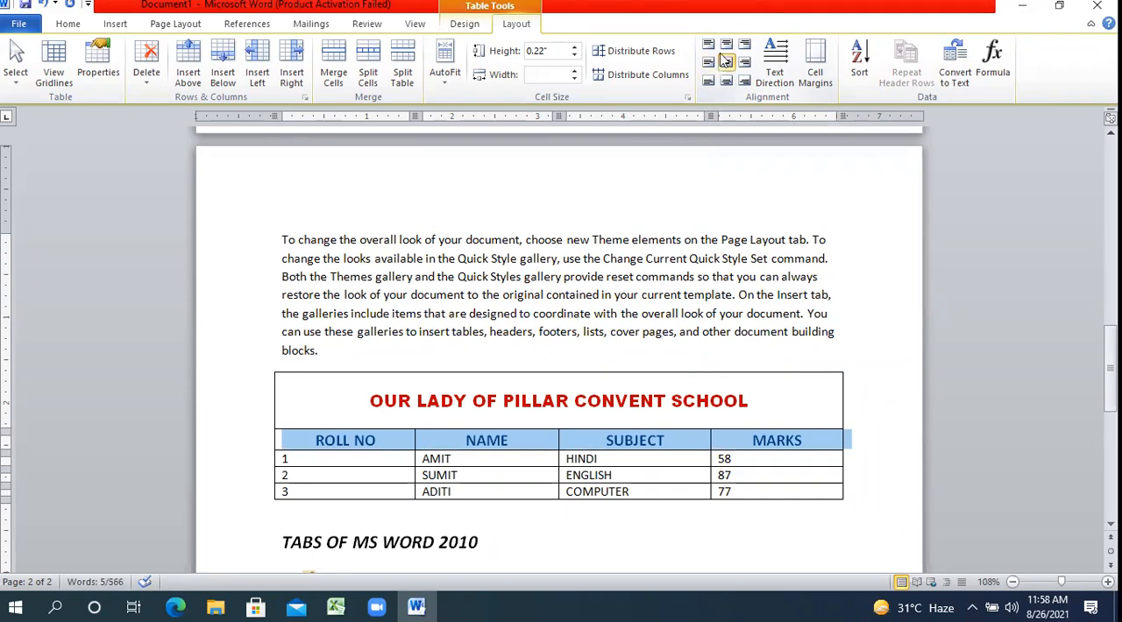
{"action": "left_click", "coordinate": [709, 63]}
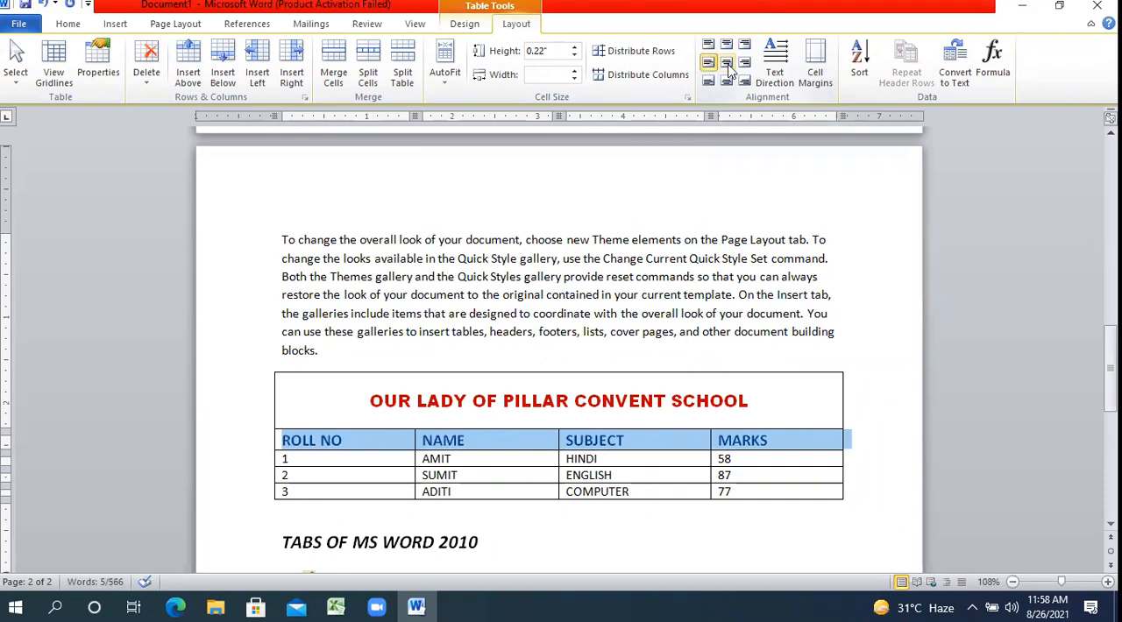
{"action": "left_click", "coordinate": [727, 65]}
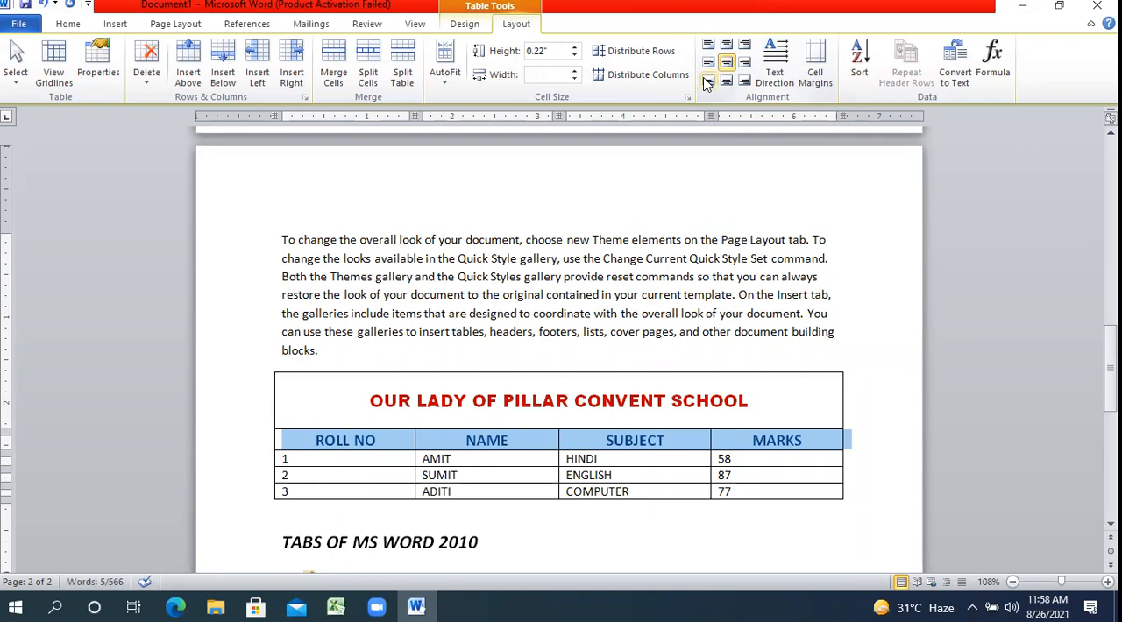
{"action": "left_click", "coordinate": [710, 46]}
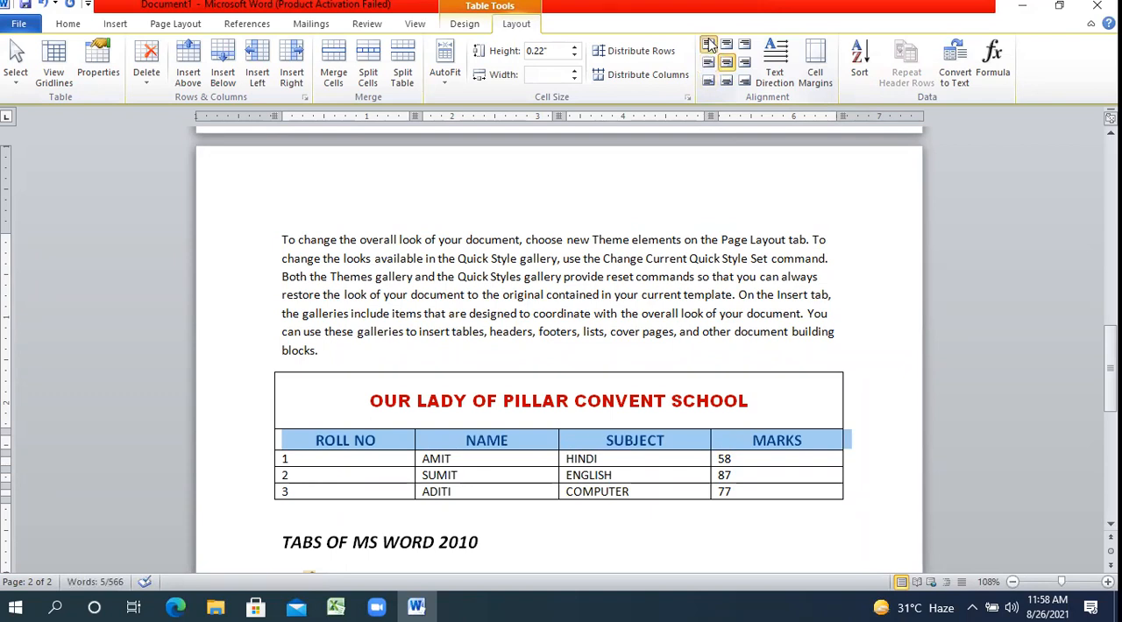
{"action": "left_click", "coordinate": [710, 81]}
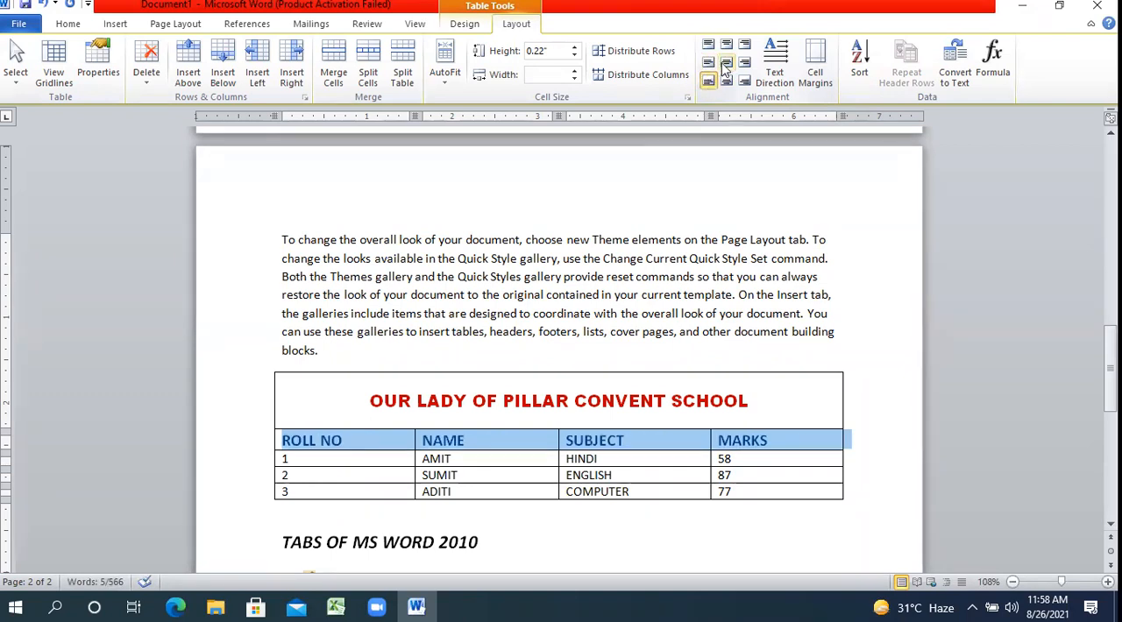
{"action": "left_click", "coordinate": [727, 65]}
{"action": "left_click", "coordinate": [709, 63]}
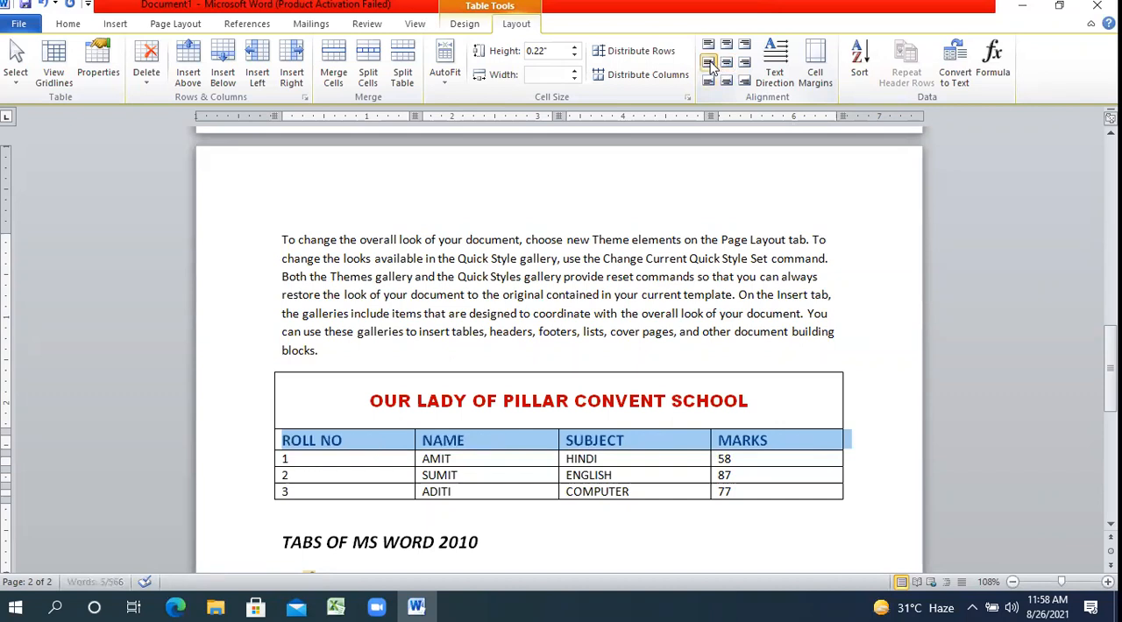
{"action": "left_click", "coordinate": [726, 63]}
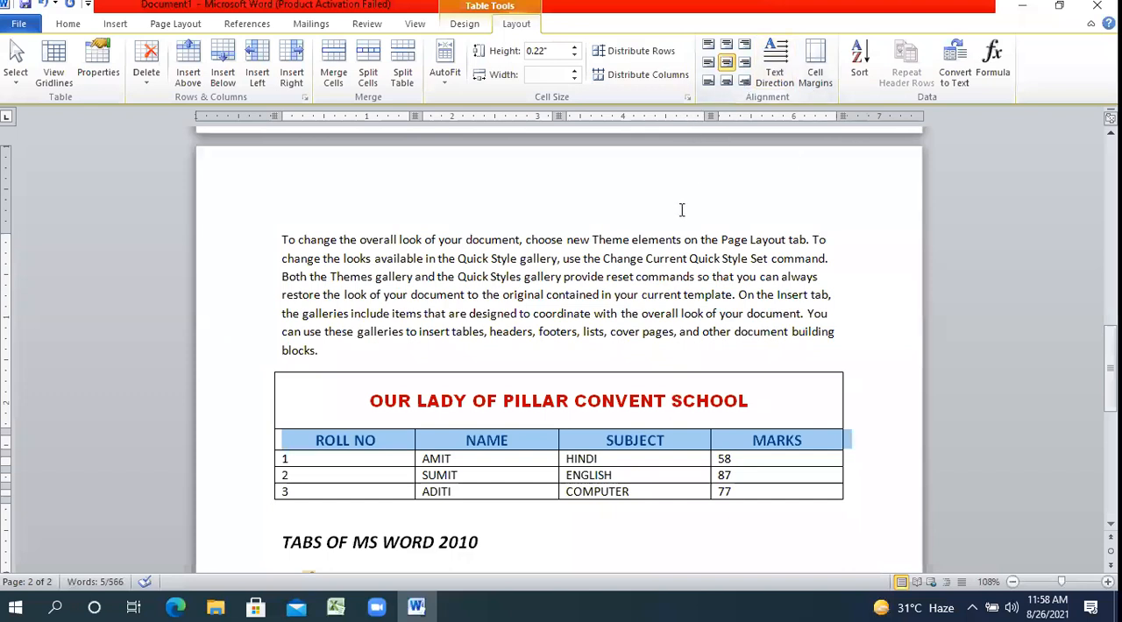
{"action": "left_click", "coordinate": [624, 405]}
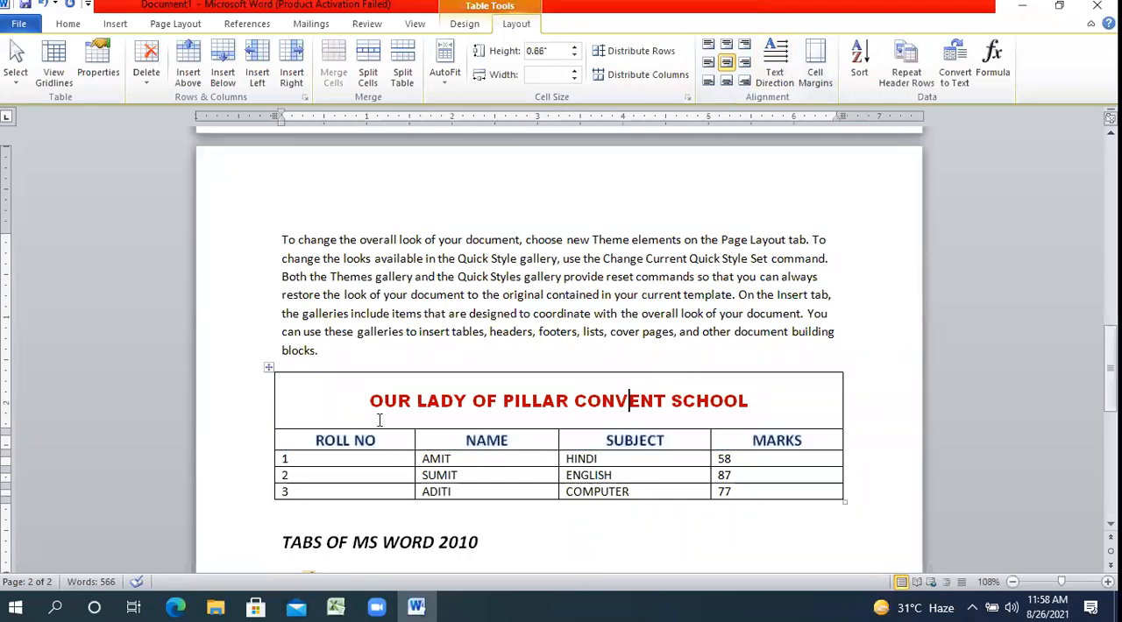